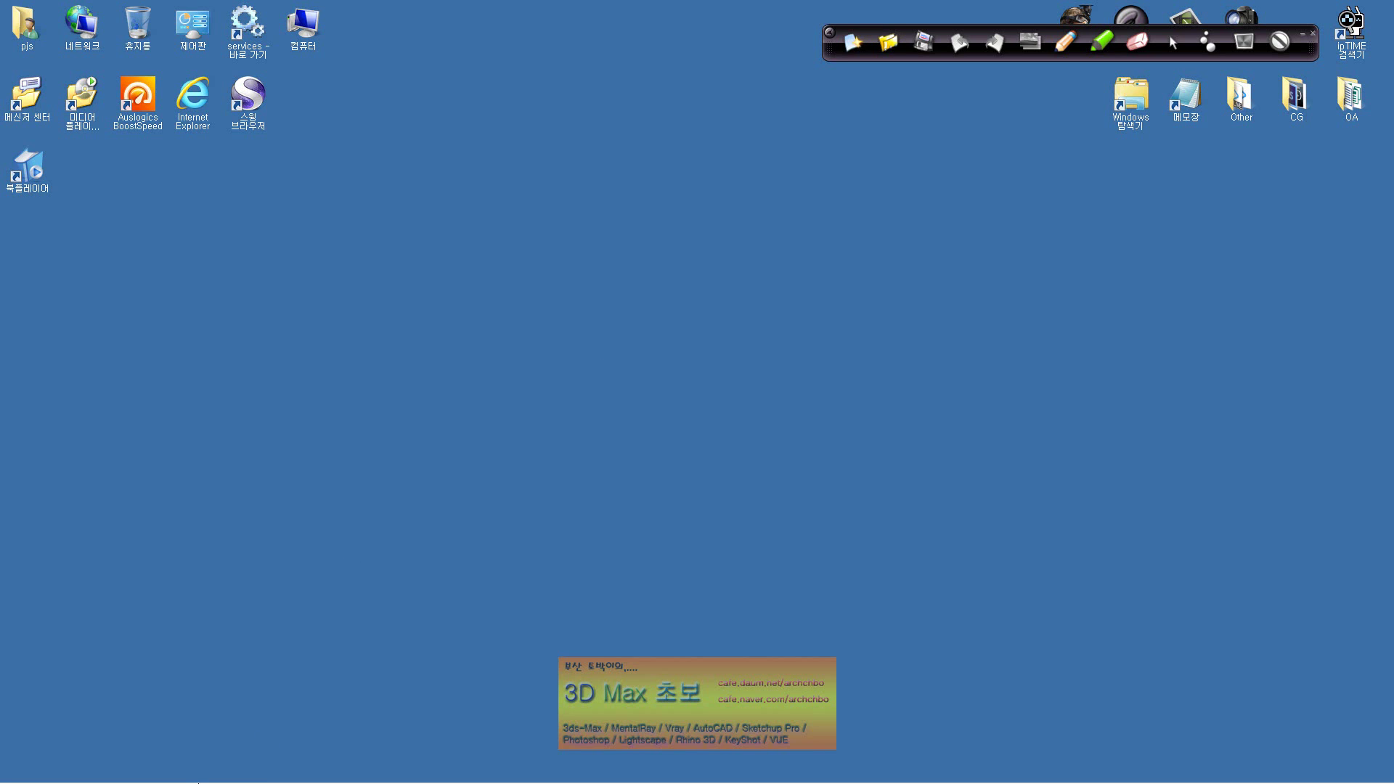
Step: Browse the LEC drive to 강의제작 > 06-00-PhotoshopCS5, then close the file browser
left_click(135, 741)
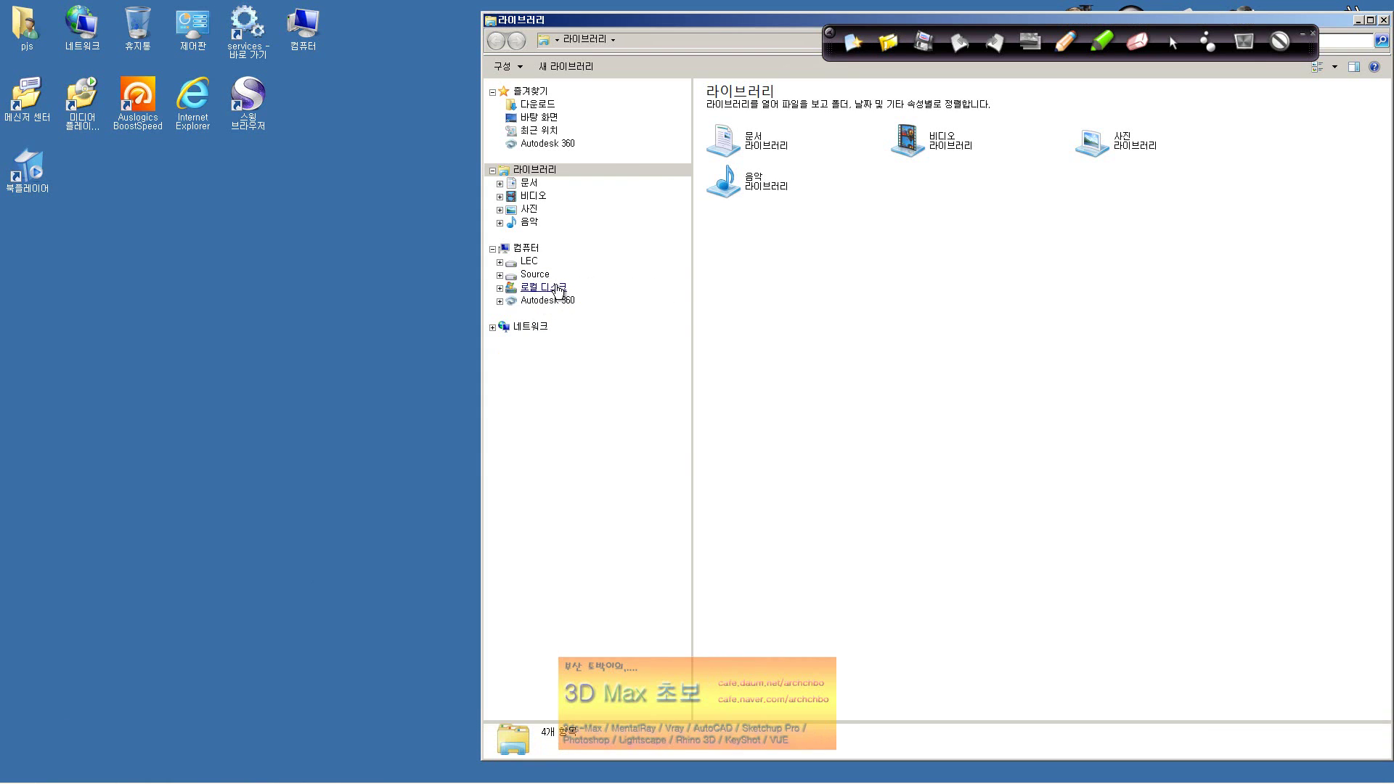
left_click(529, 262)
double_click(755, 170)
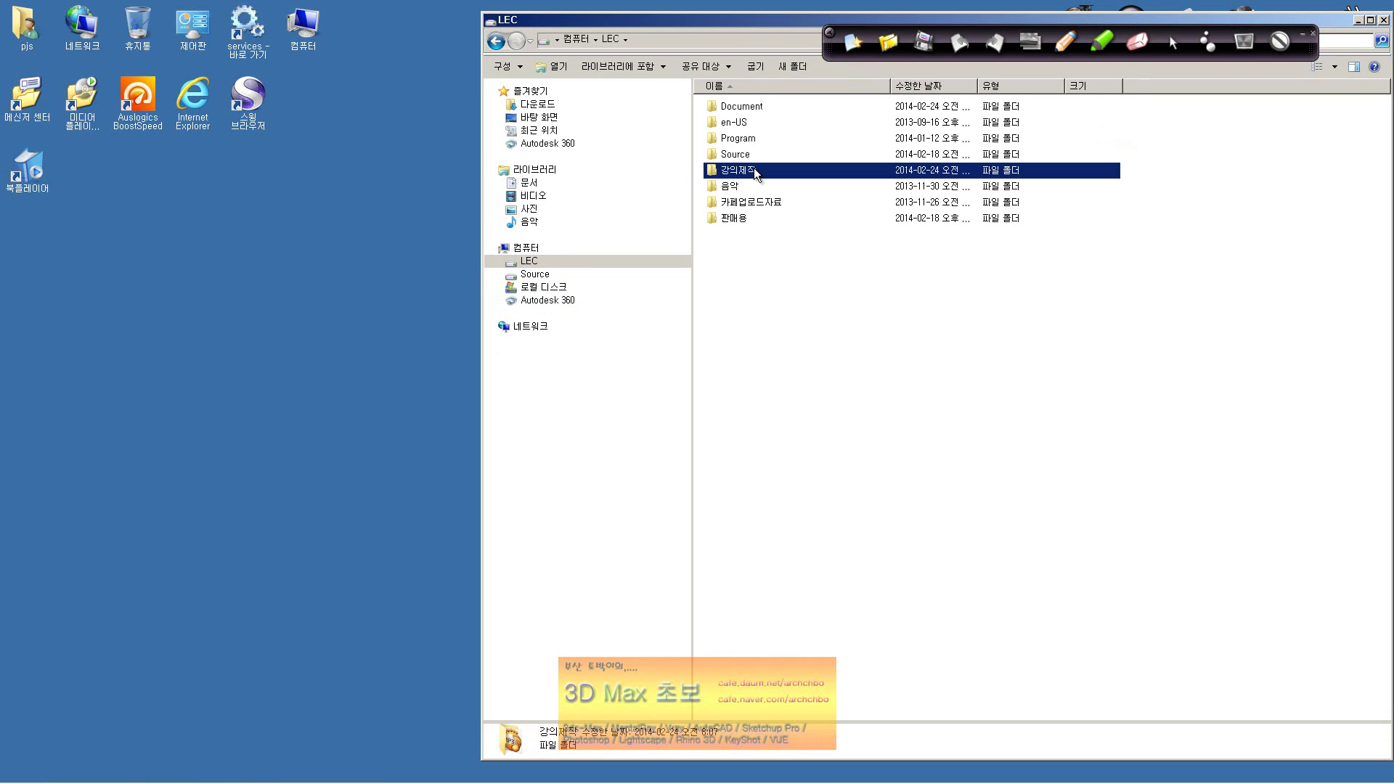
double_click(798, 188)
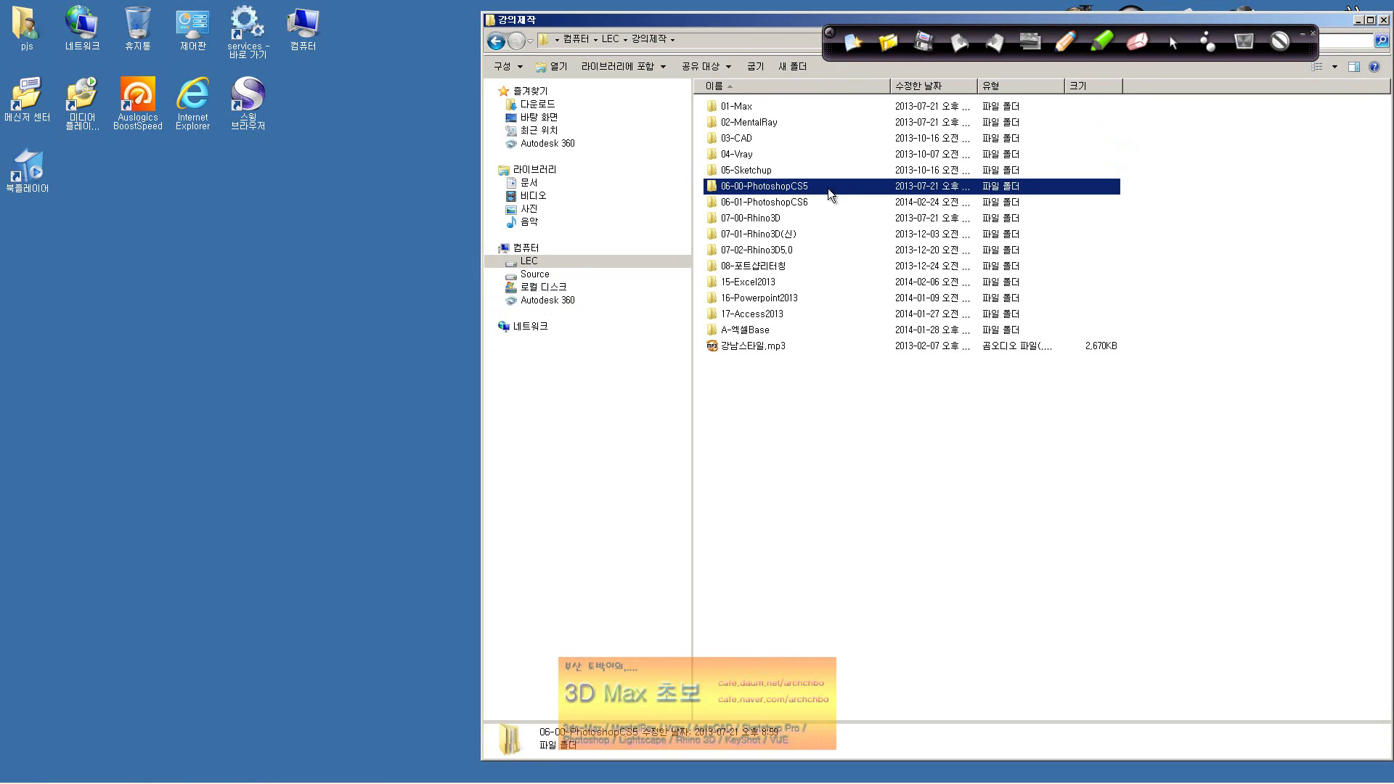
scroll(953, 330, "down", 5)
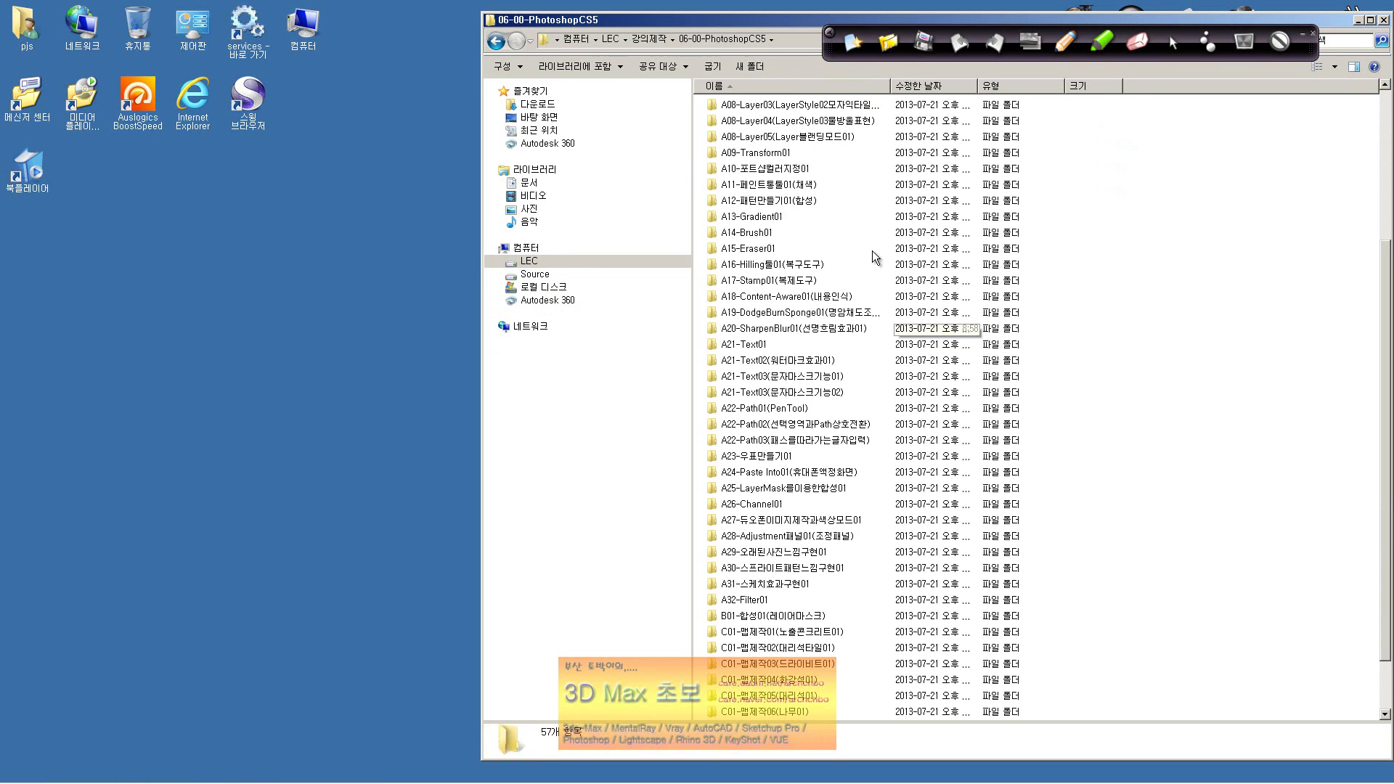
left_click(1384, 19)
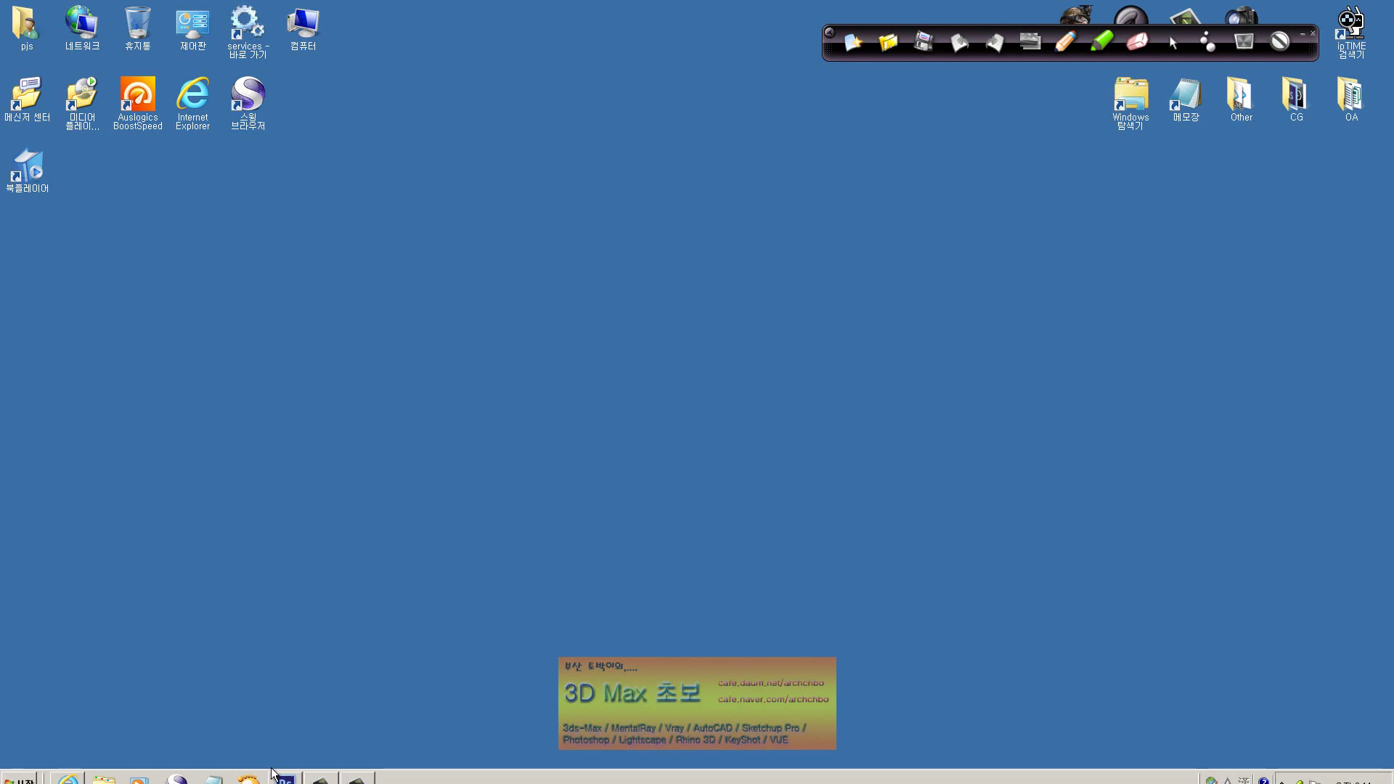
Step: Go to adobe.com/kr's 다운로드 > 제품 시험버전 free-trial page, then close the browser
left_click(73, 742)
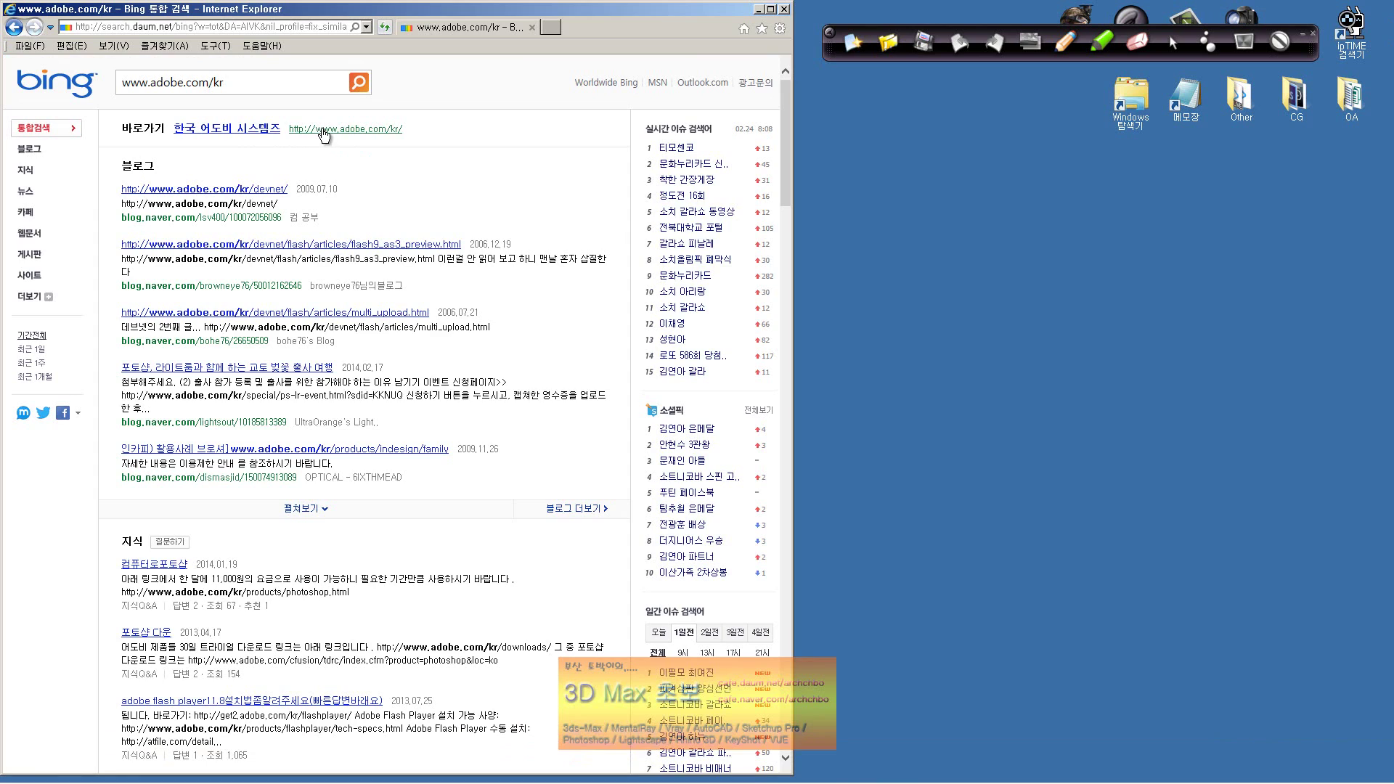
left_click(323, 132)
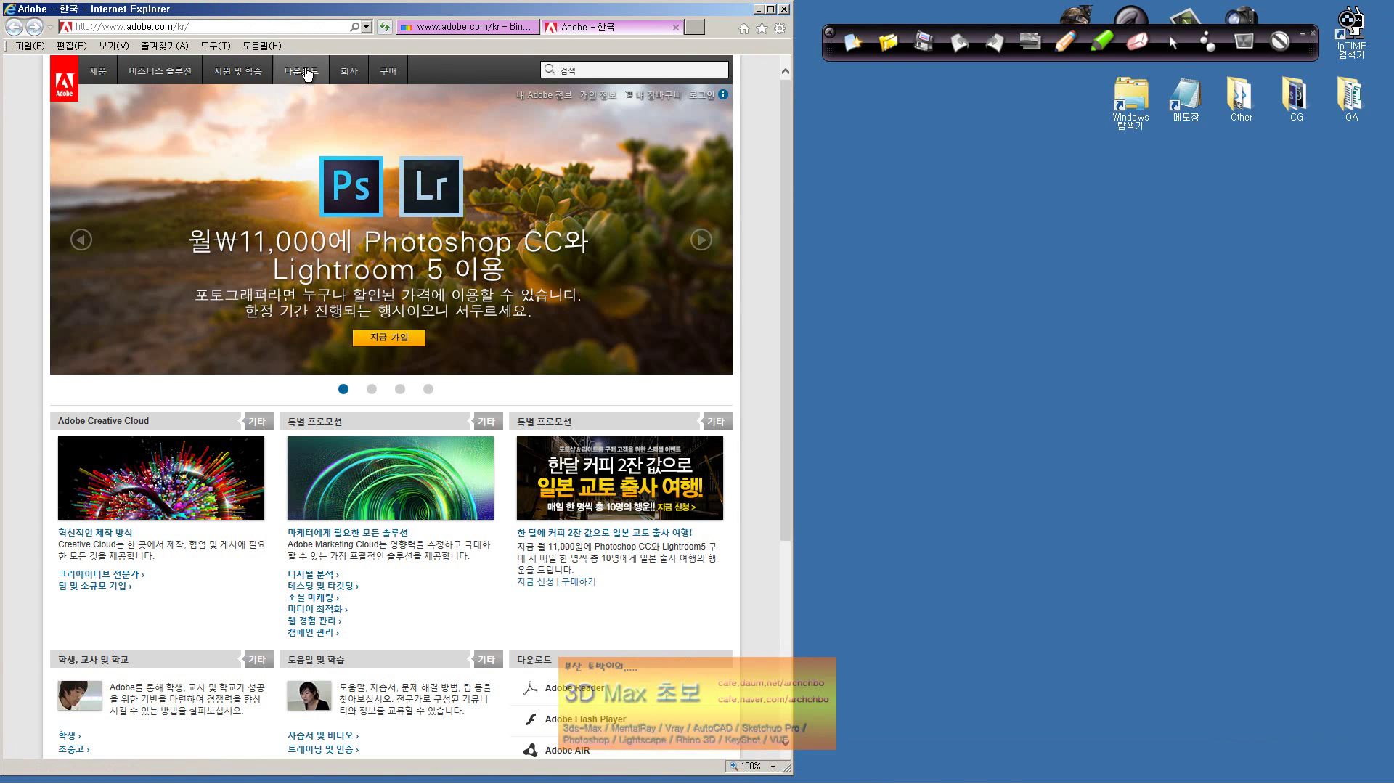
left_click(305, 78)
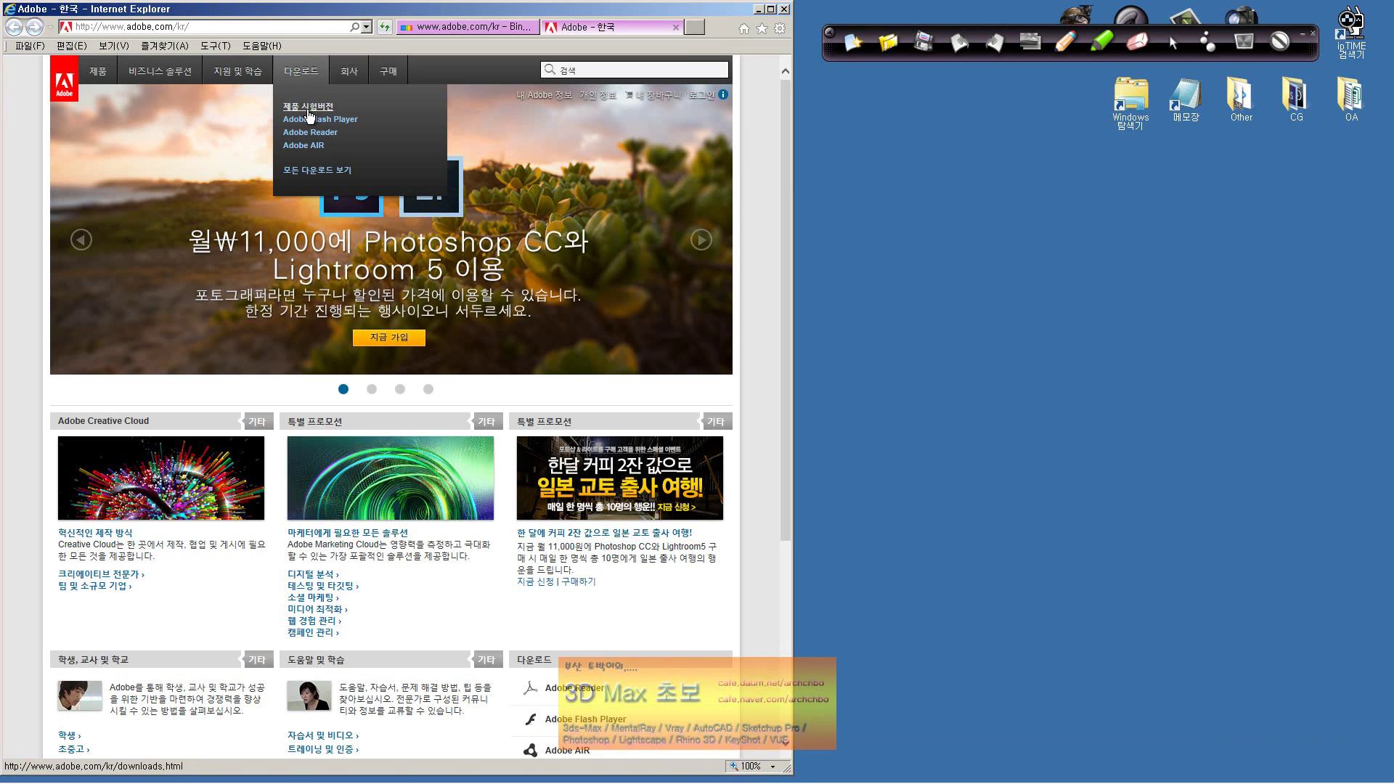
left_click(310, 116)
scroll(392, 305, "down", 3)
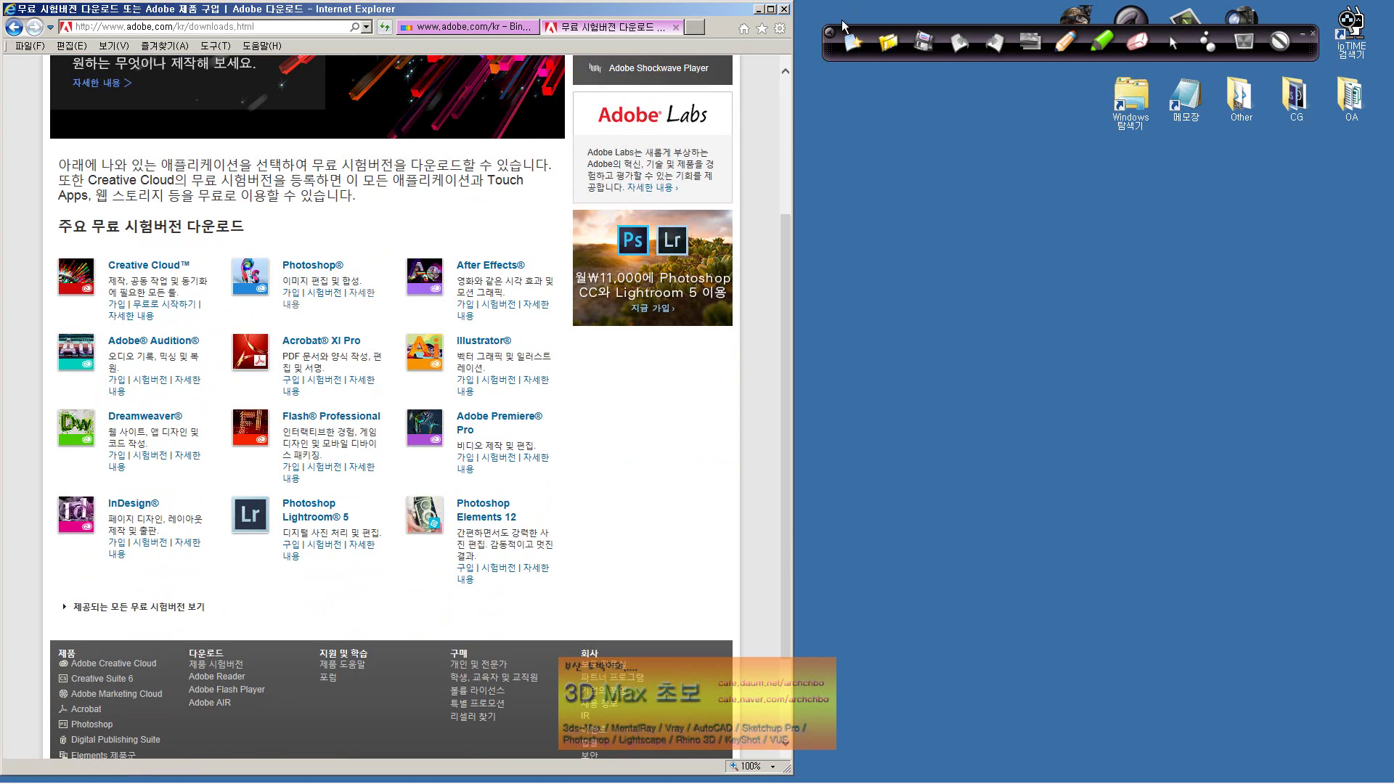
left_click(784, 9)
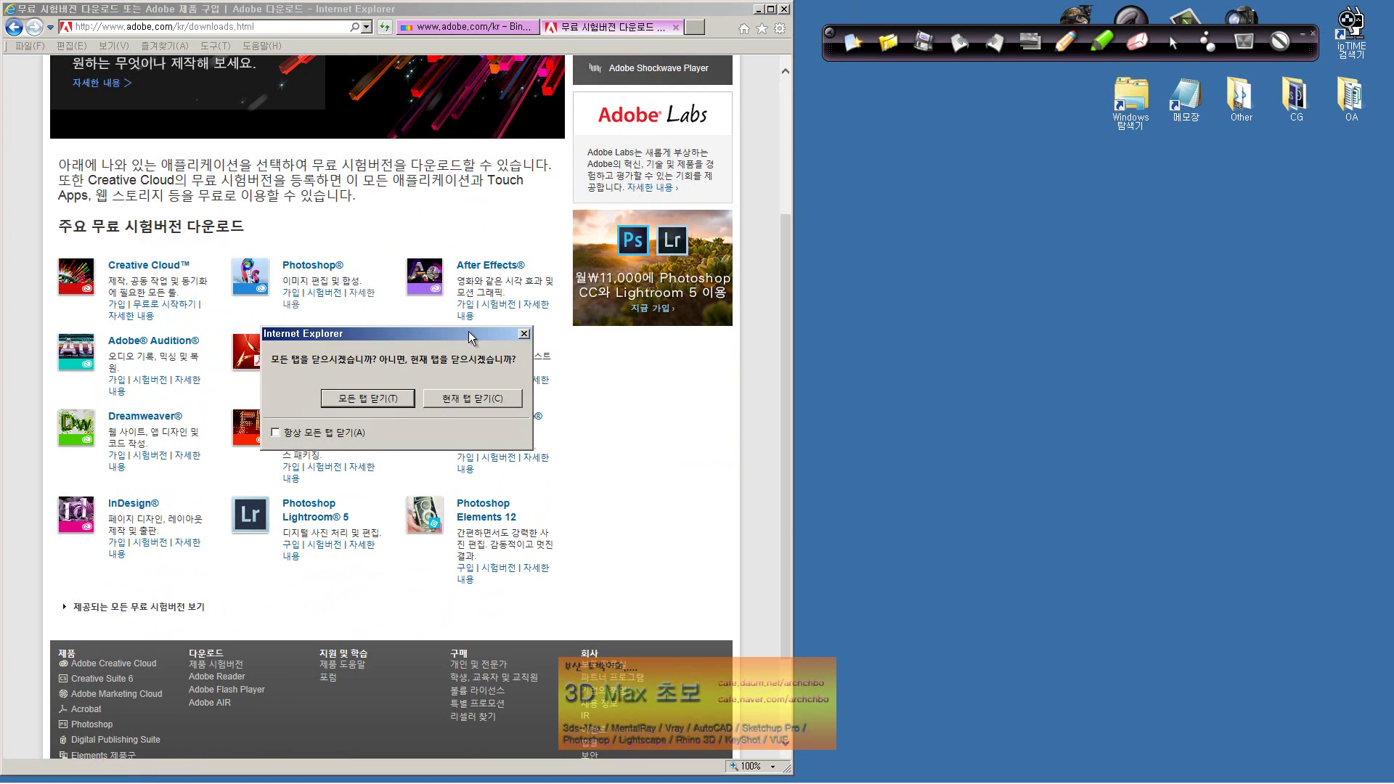
Step: Confirm 모든 탭 닫기 so Internet Explorer closes with all its tabs
left_click(387, 404)
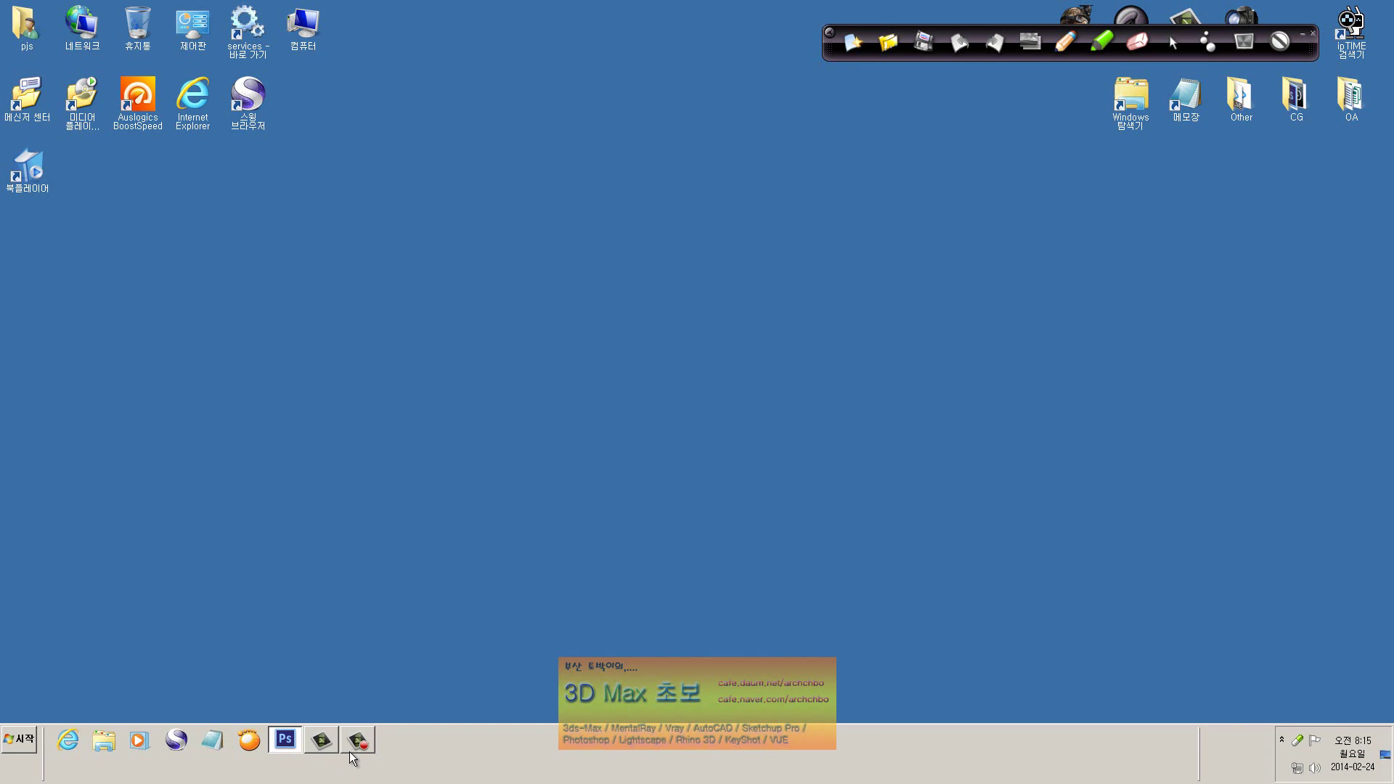
Step: Restore the Photoshop window from the taskbar to full screen and open the Edit menu
left_click(290, 745)
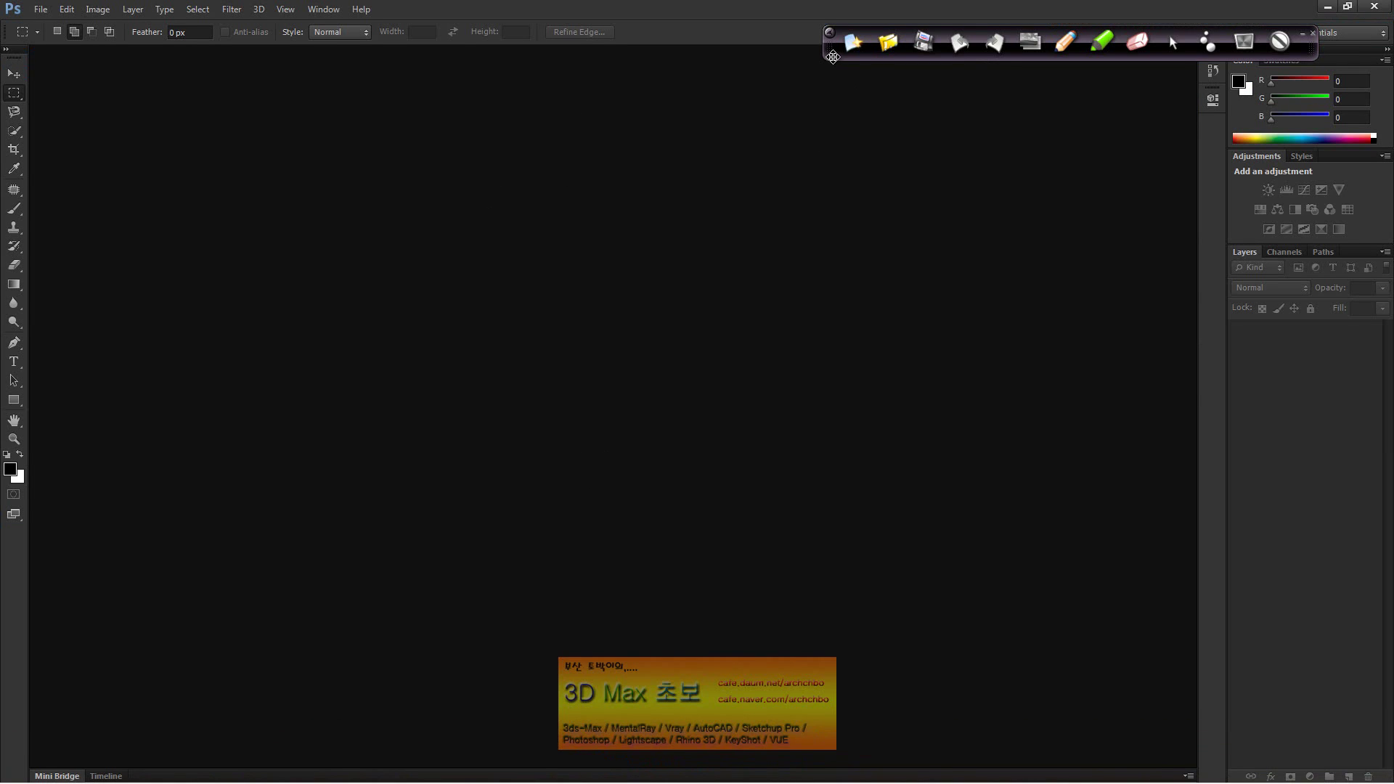
mouse_move(833, 56)
left_mouse_down()
mouse_move(848, 30)
mouse_move(774, 37)
left_mouse_up()
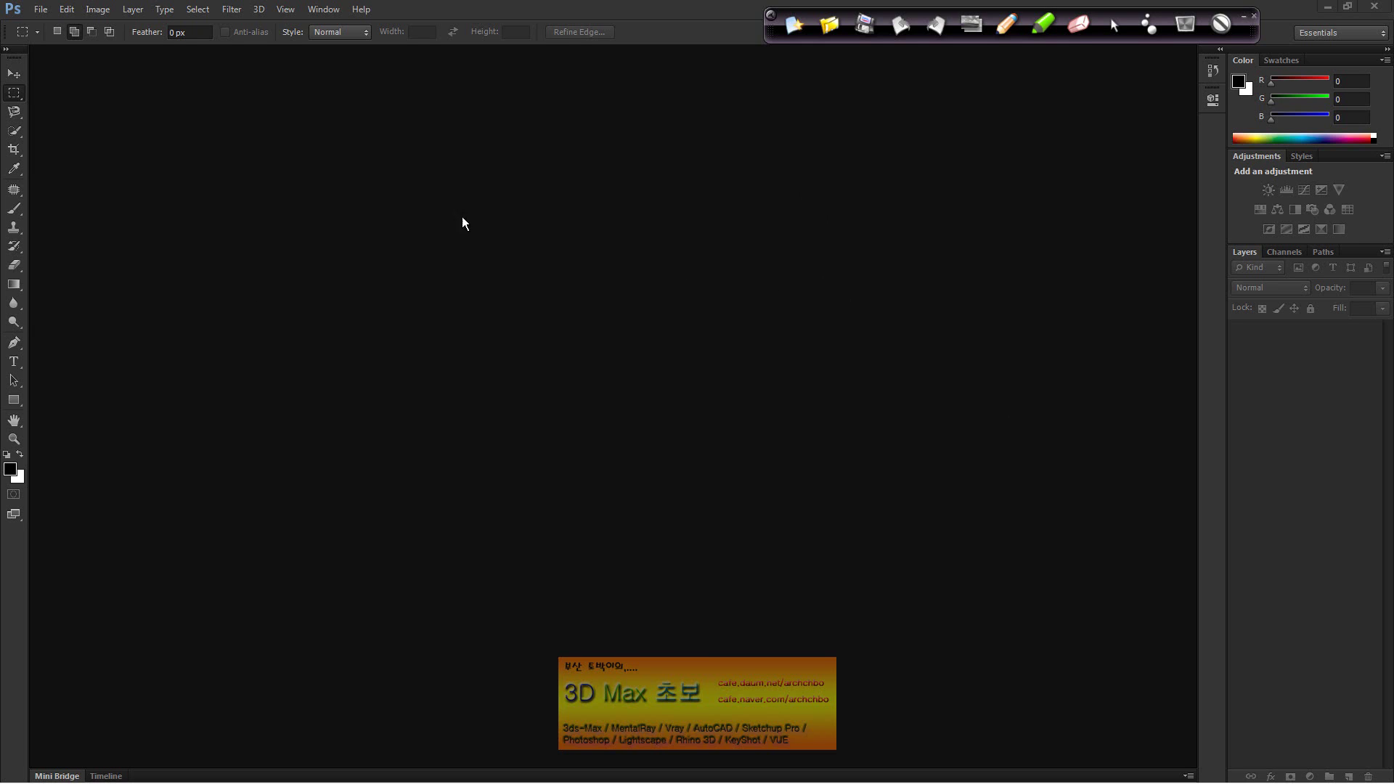
left_click(67, 10)
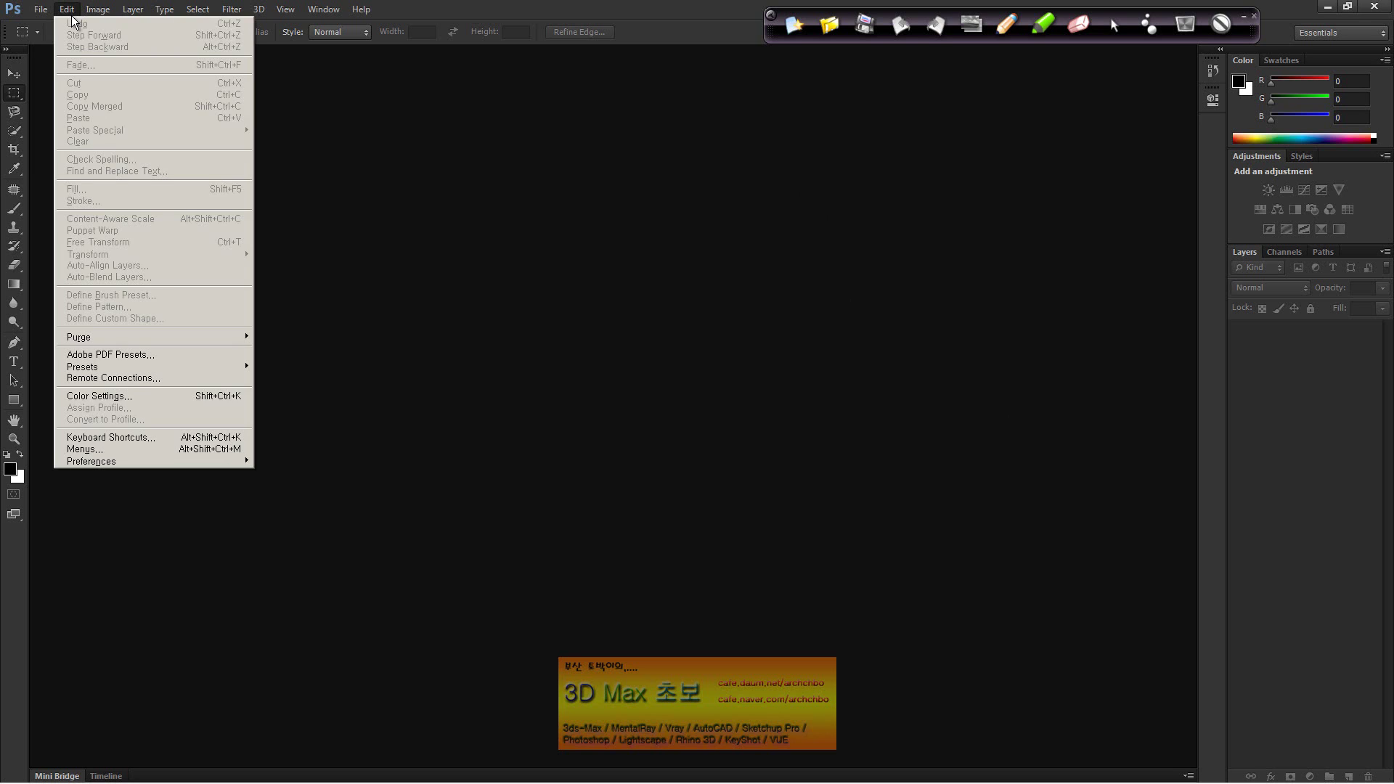
mouse_move(153, 461)
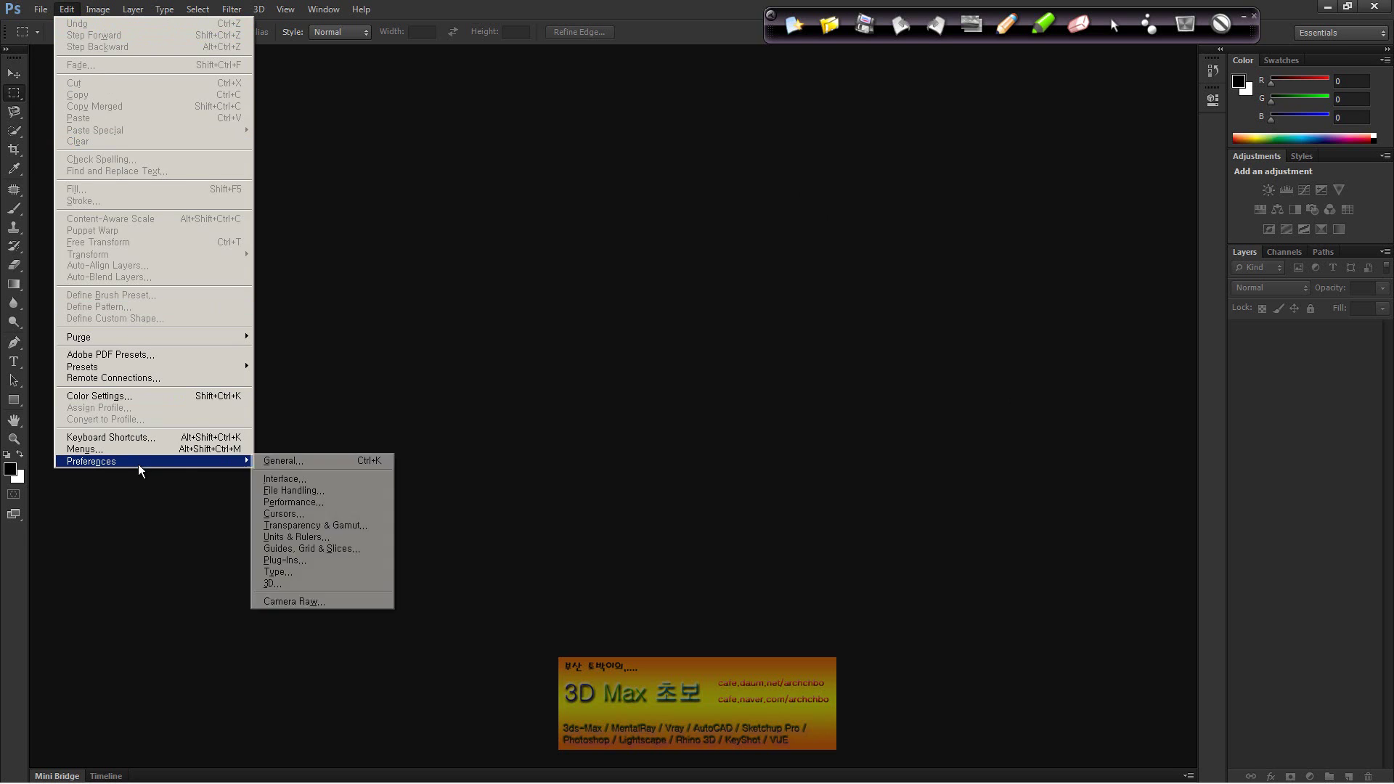
Step: Set the Interface preferences Color Theme to the lightest grey swatch and confirm with OK
left_click(328, 465)
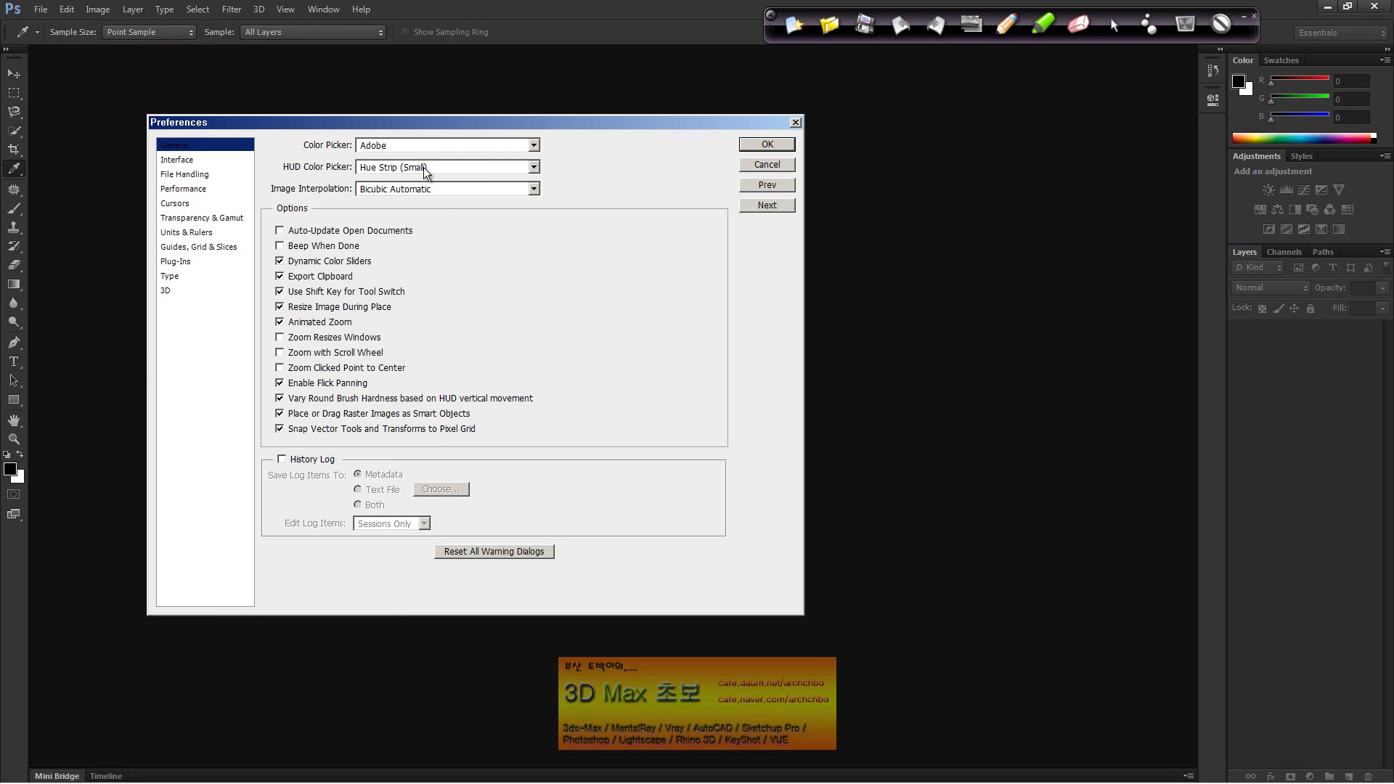
left_click_drag(420, 128, 440, 127)
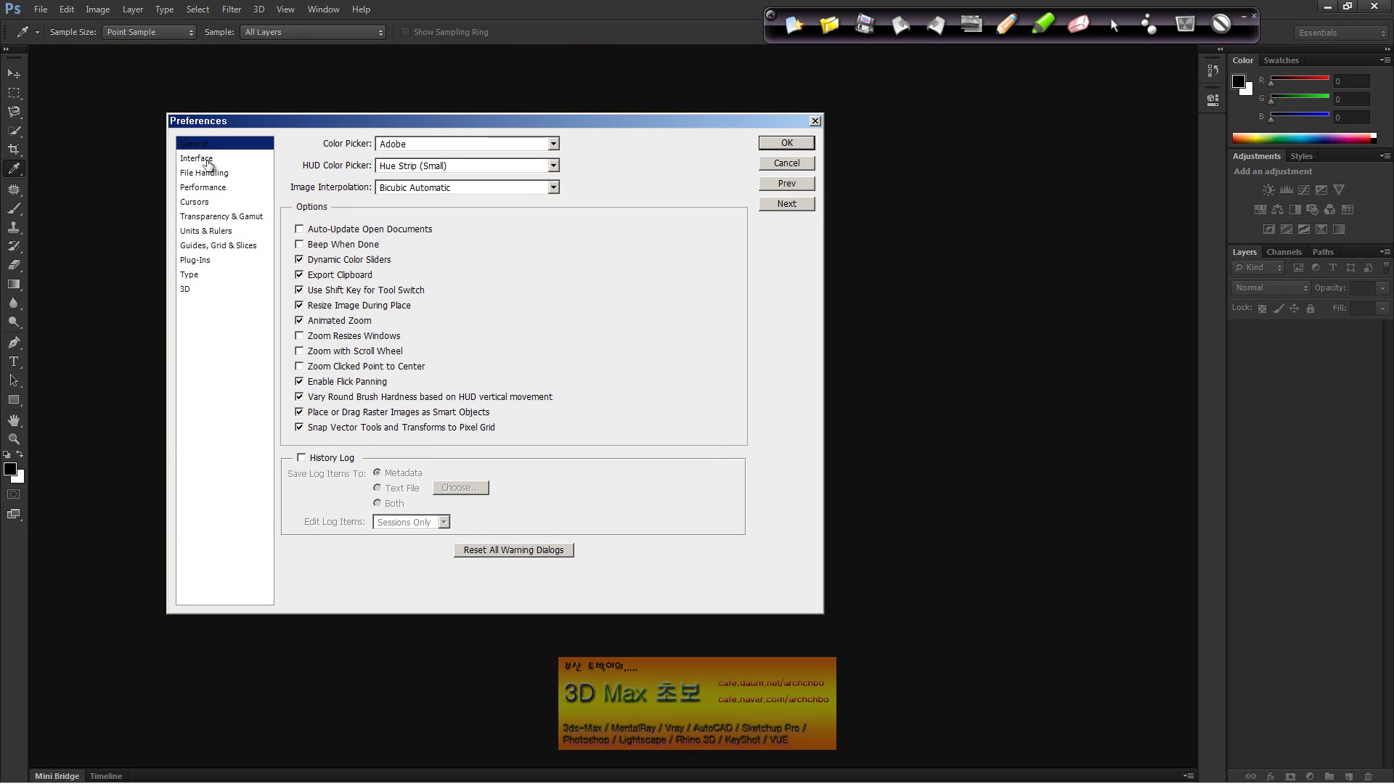
left_click(208, 162)
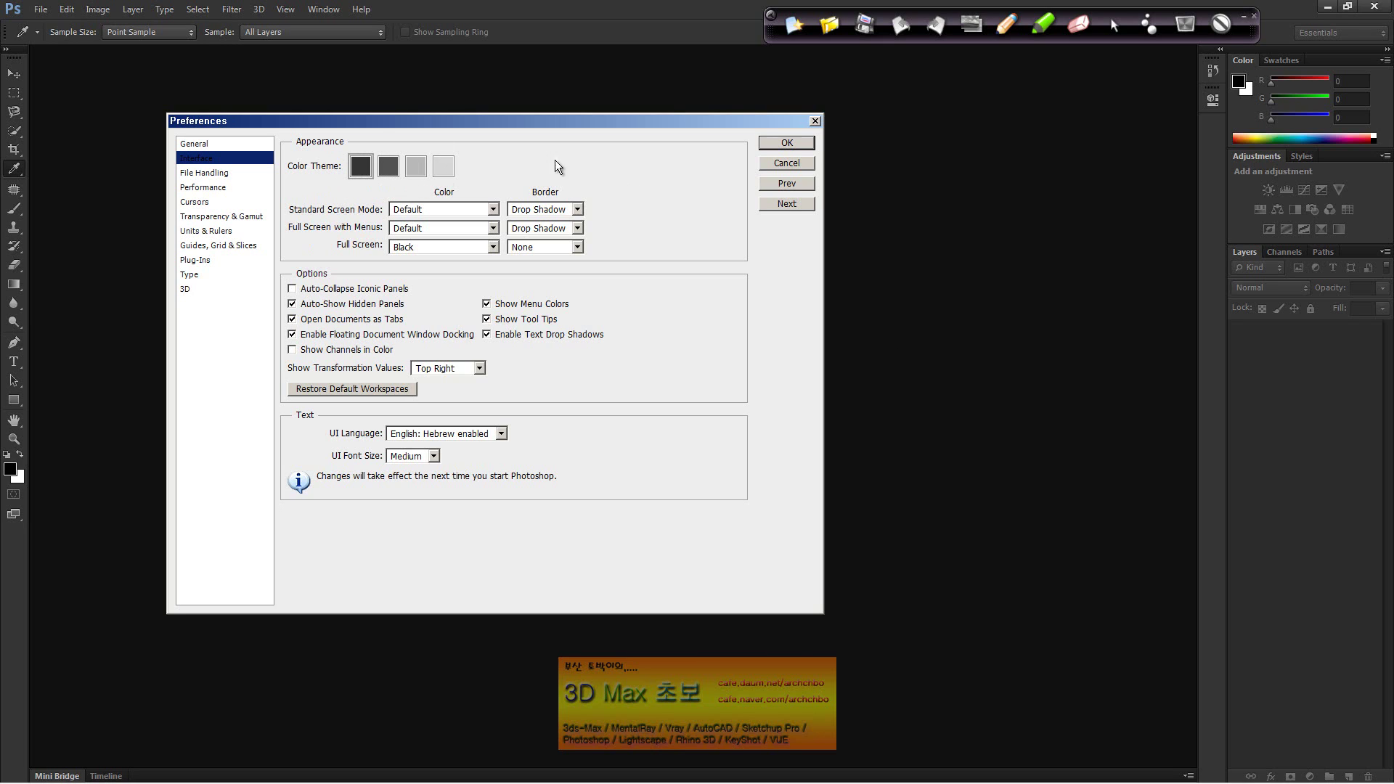
left_click(443, 166)
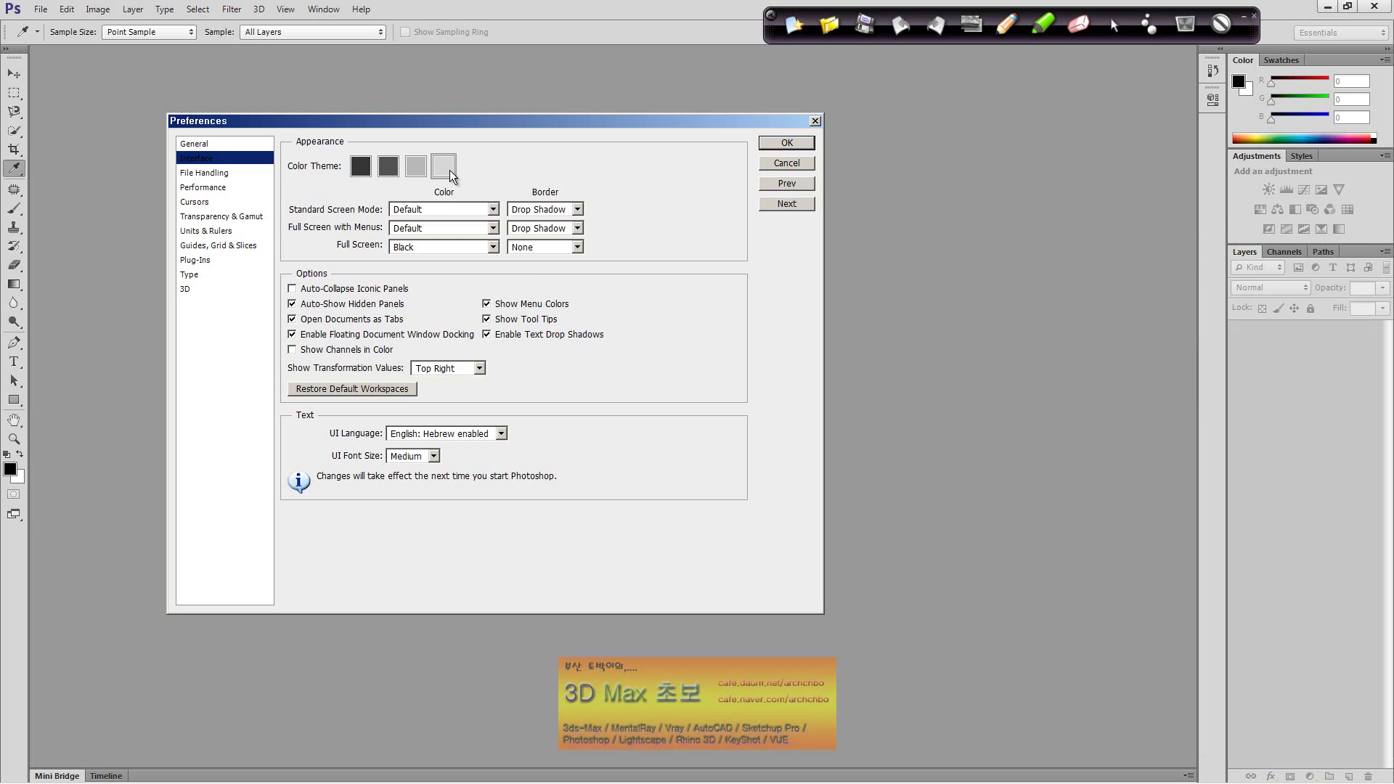
left_click(794, 166)
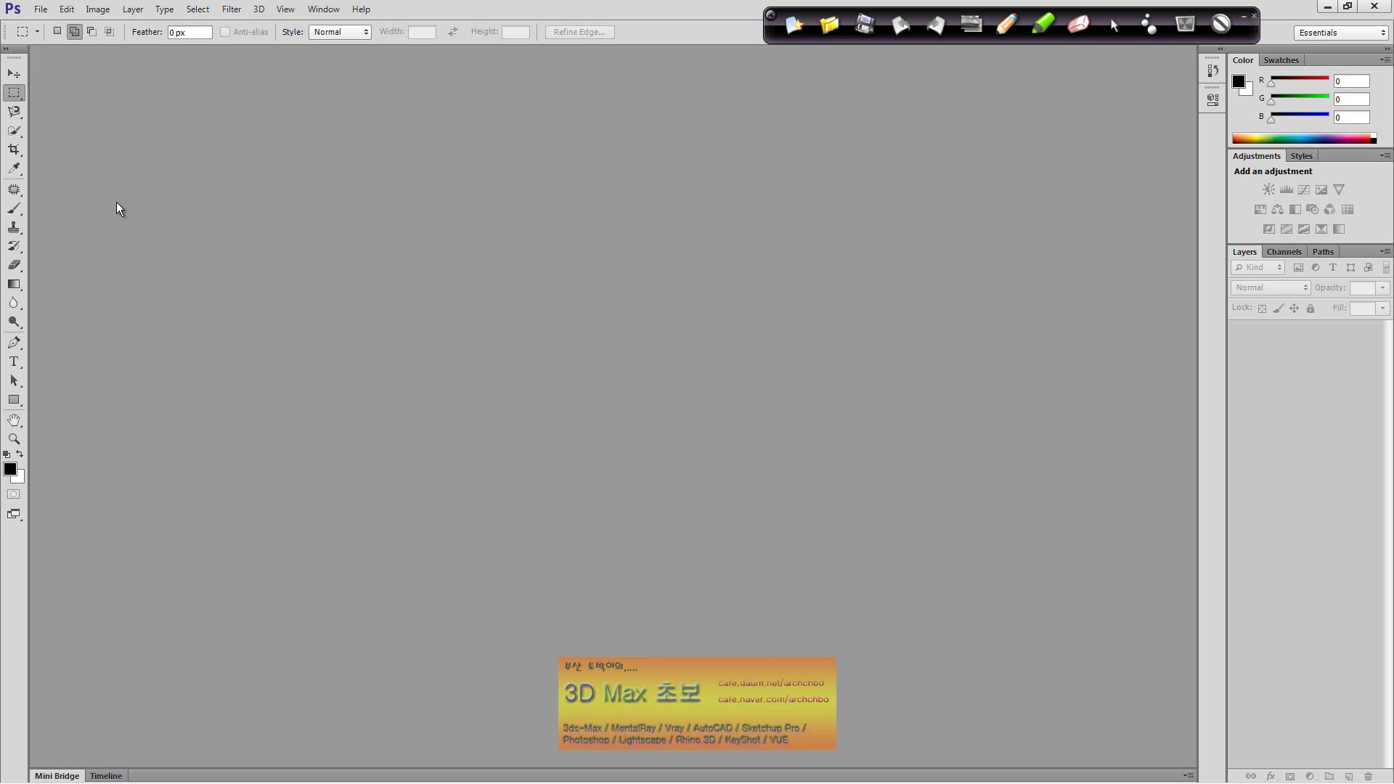
Step: Expand the Tools panel to two columns and reposition the annotation toolbar
left_click(6, 48)
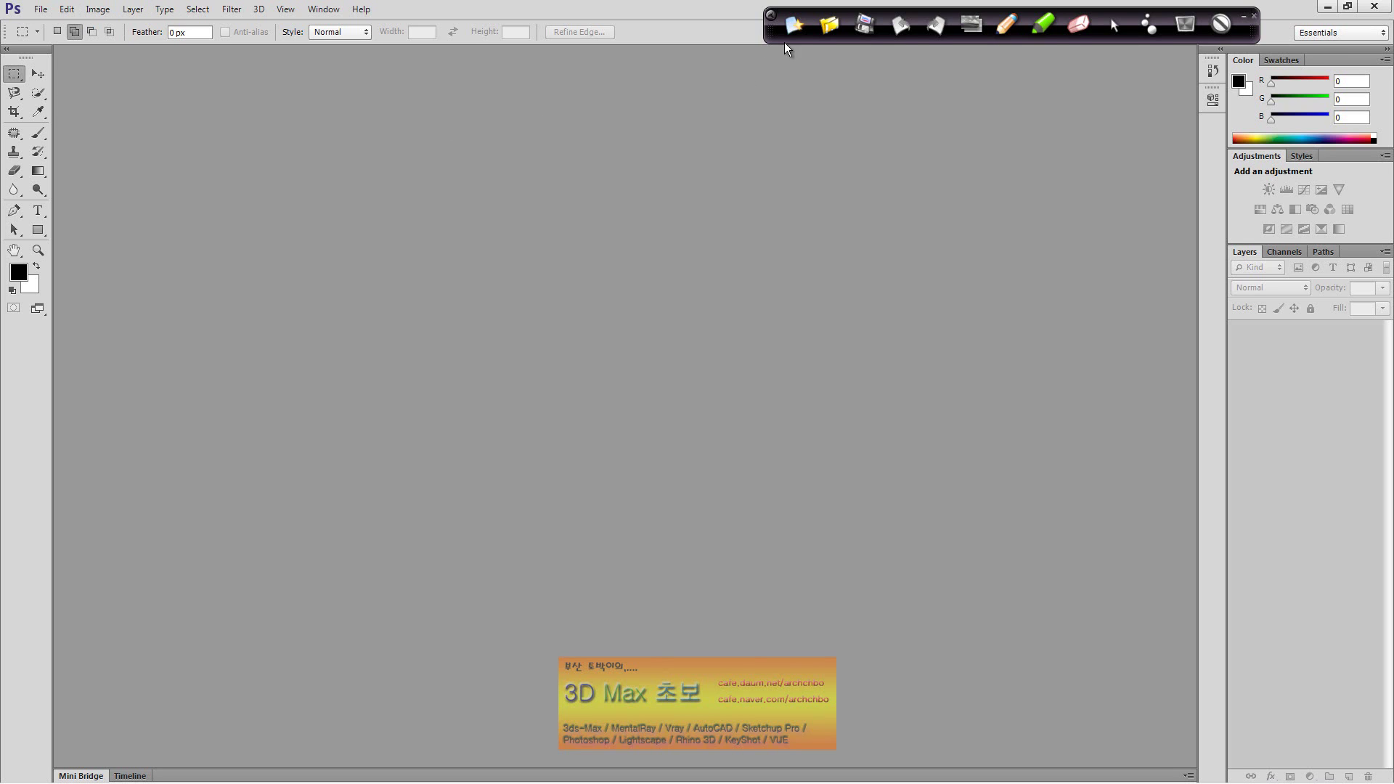
left_click_drag(784, 42, 731, 90)
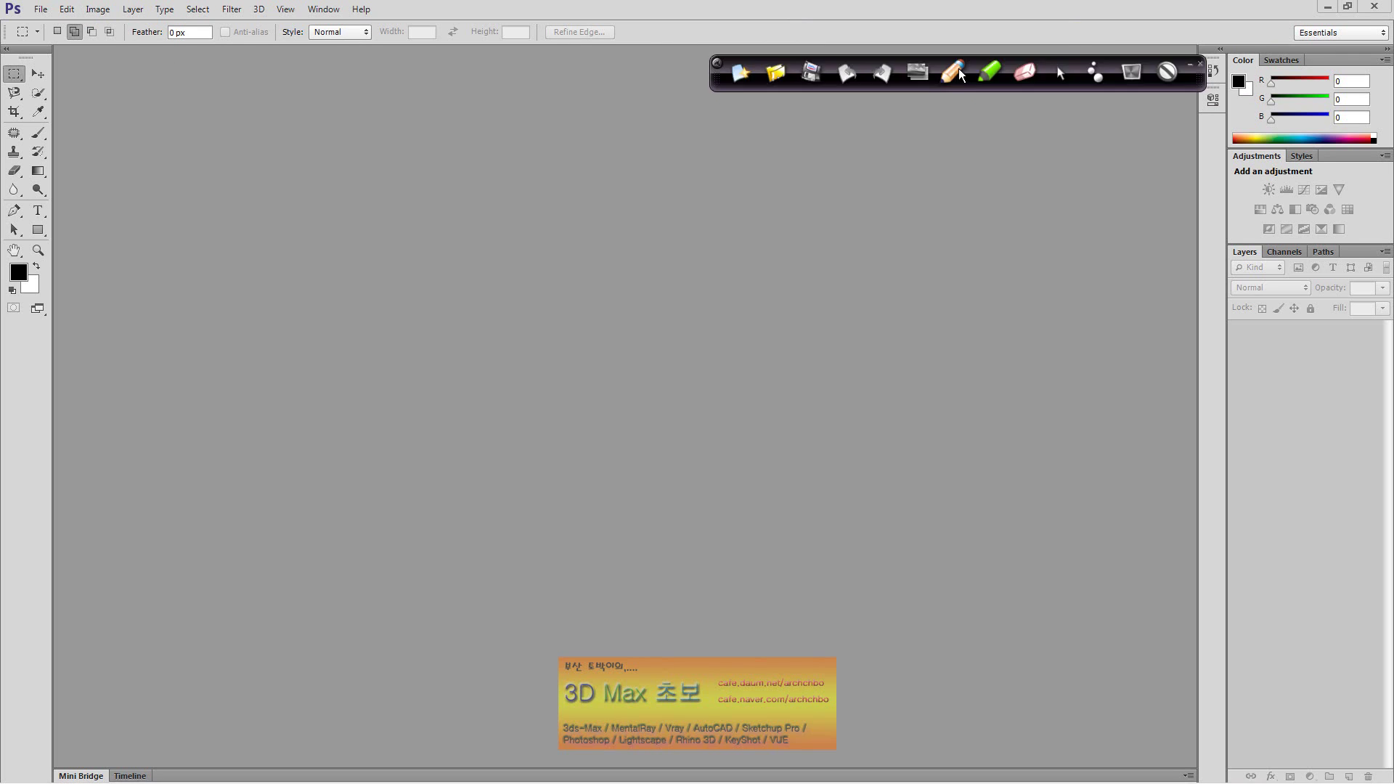
left_click(1135, 77)
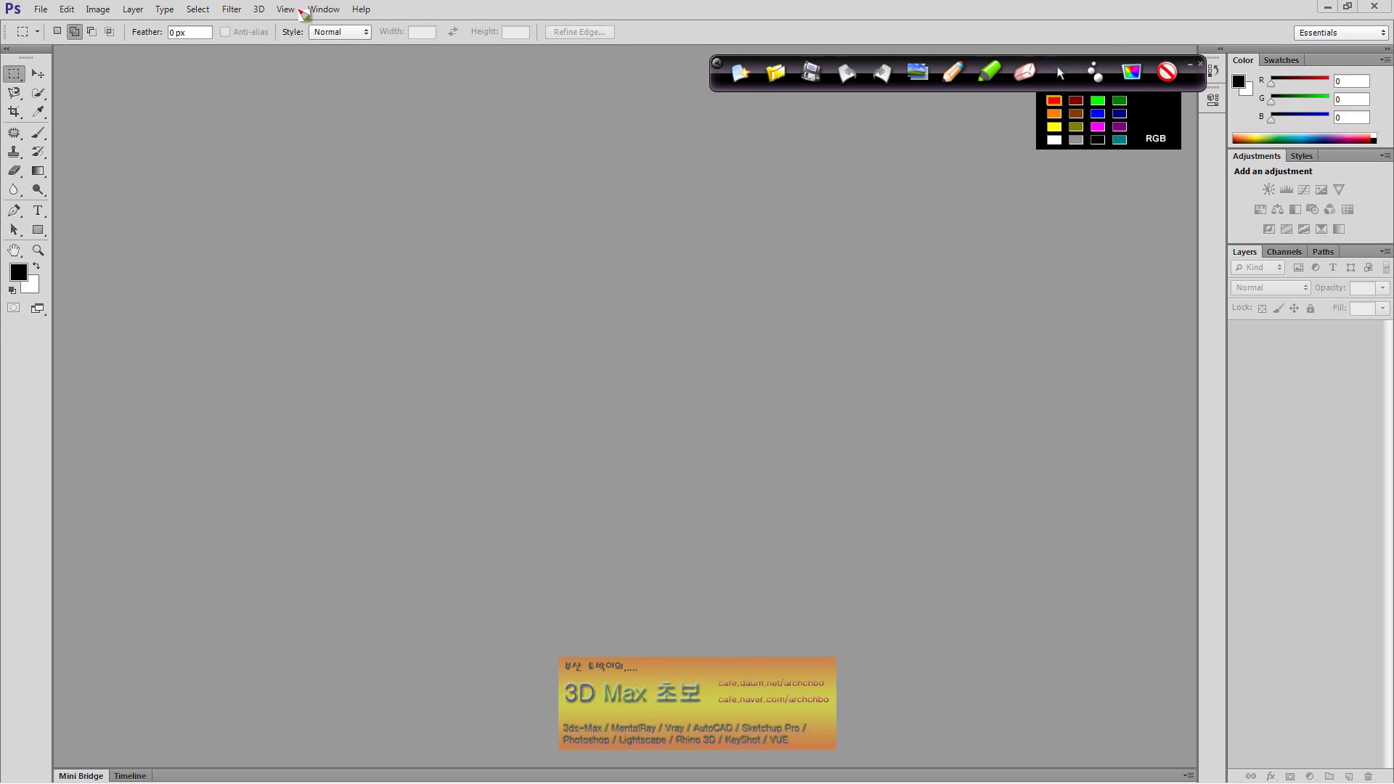
mouse_move(399, 6)
left_mouse_down()
mouse_move(435, 112)
mouse_move(472, 110)
mouse_move(475, 143)
left_mouse_up()
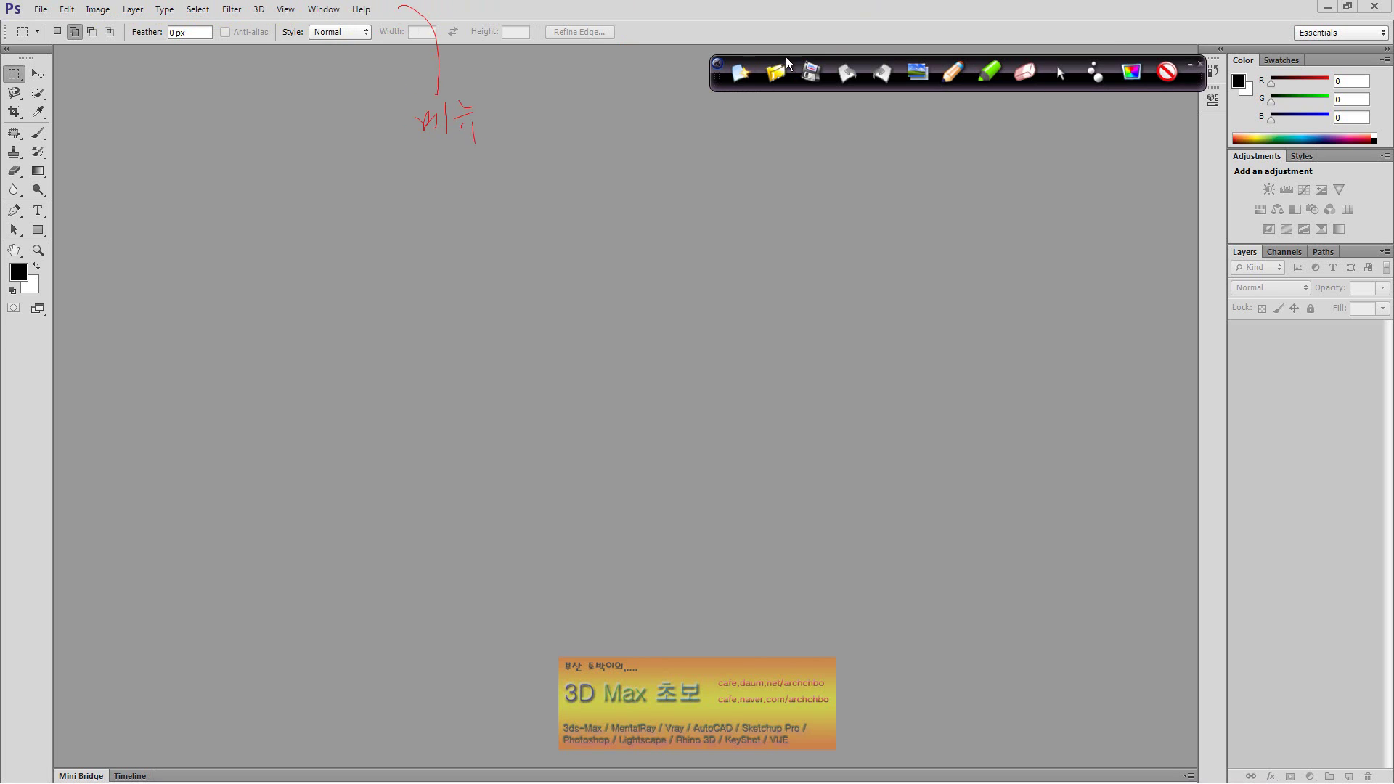
left_click(1122, 71)
left_click(1053, 127)
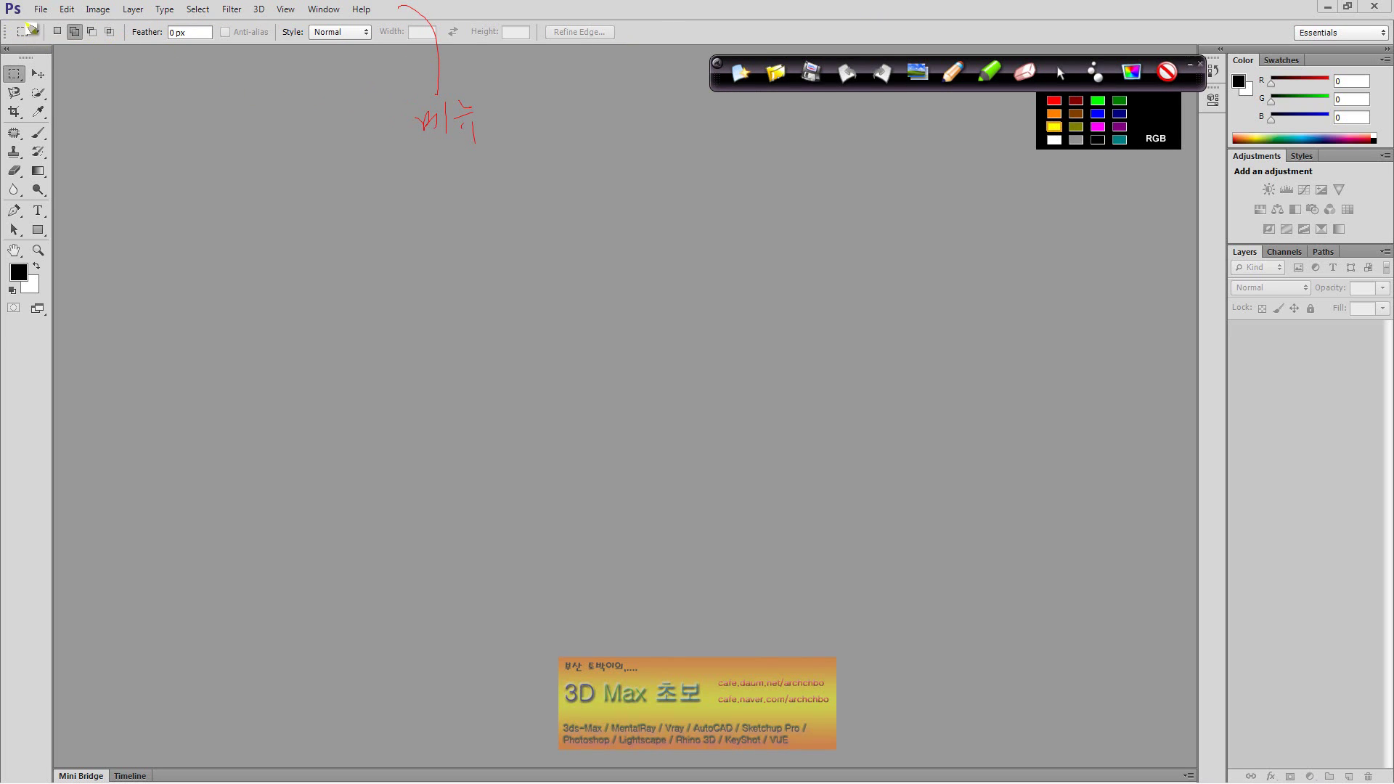
left_click_drag(10, 46, 646, 44)
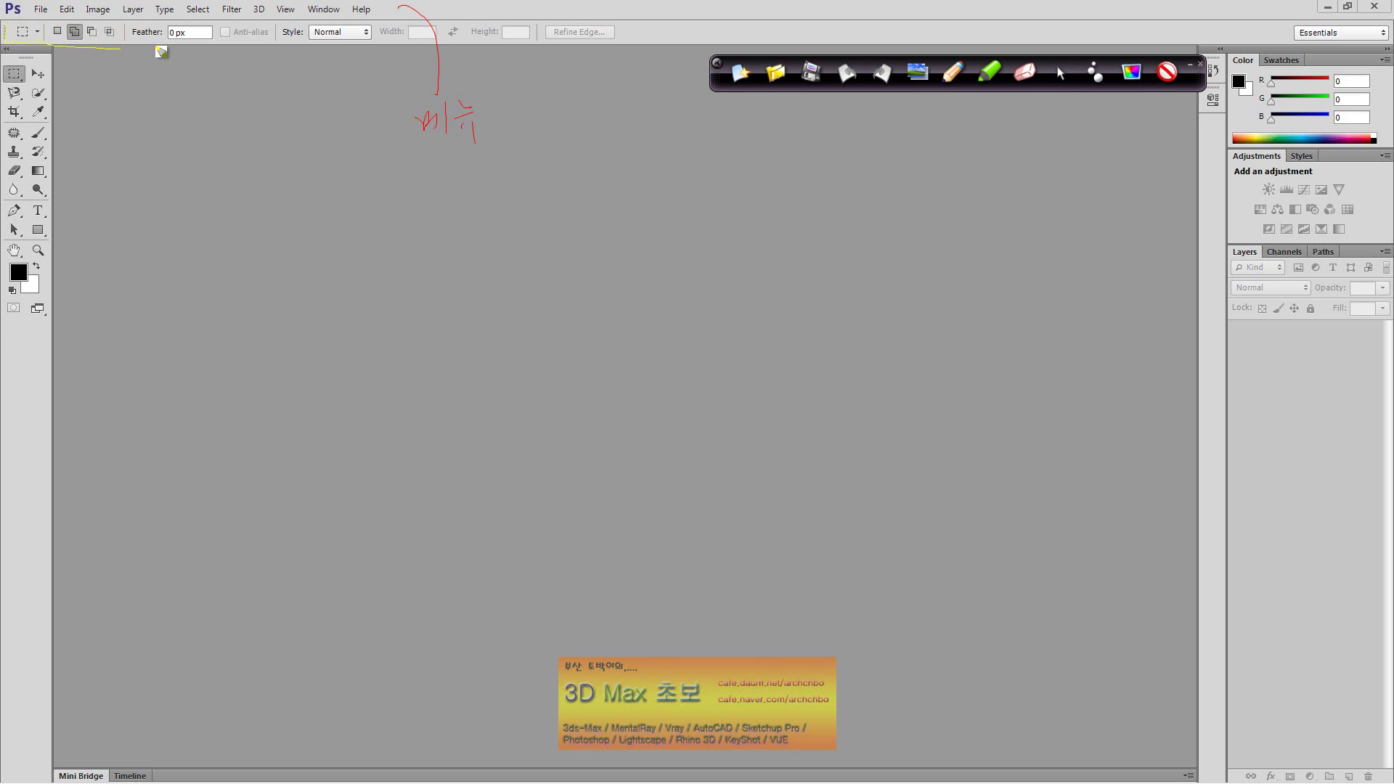
mouse_move(52, 29)
left_mouse_down()
mouse_move(622, 48)
mouse_move(606, 131)
mouse_move(622, 127)
mouse_move(600, 150)
mouse_move(680, 128)
mouse_move(670, 181)
left_mouse_up()
left_click_drag(686, 138, 701, 135)
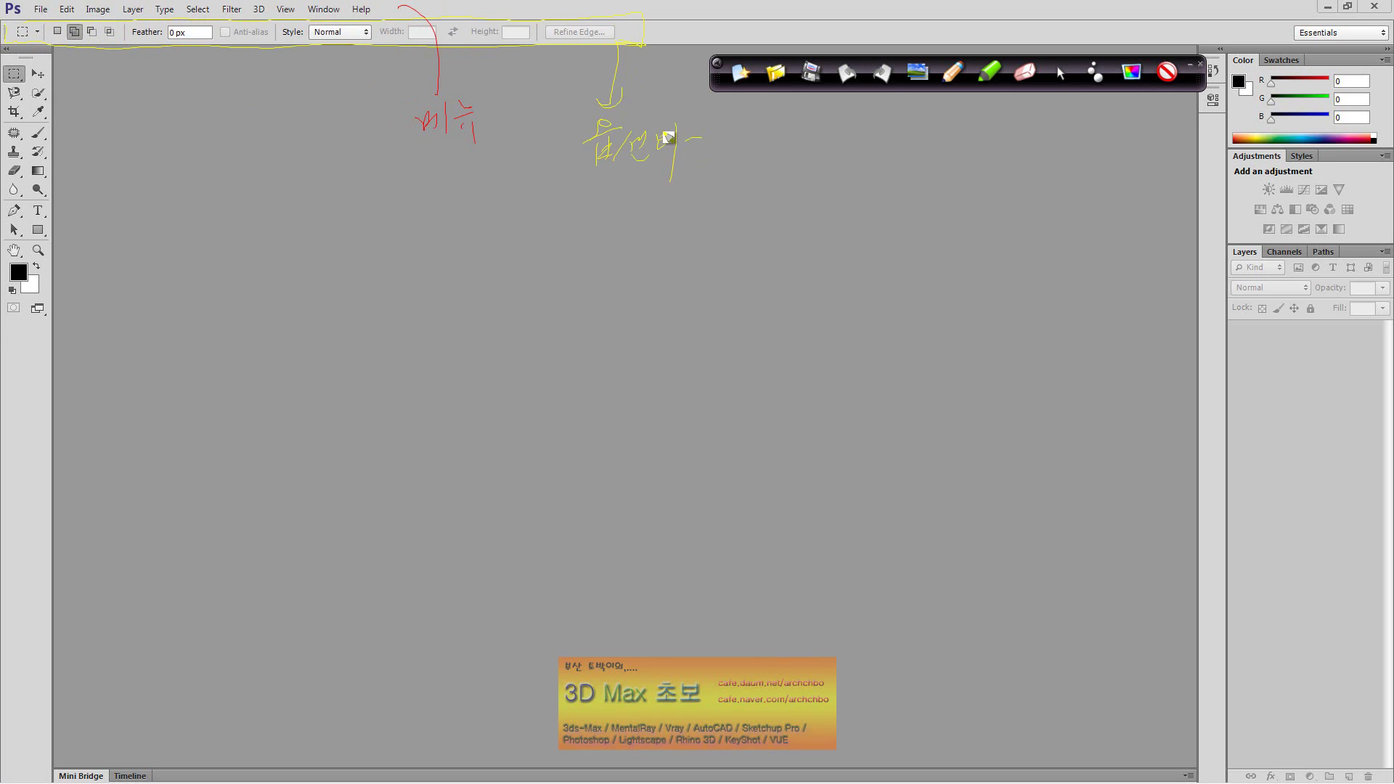
left_click_drag(571, 175, 697, 169)
mouse_move(64, 47)
left_mouse_down()
mouse_move(76, 265)
mouse_move(4, 347)
left_mouse_up()
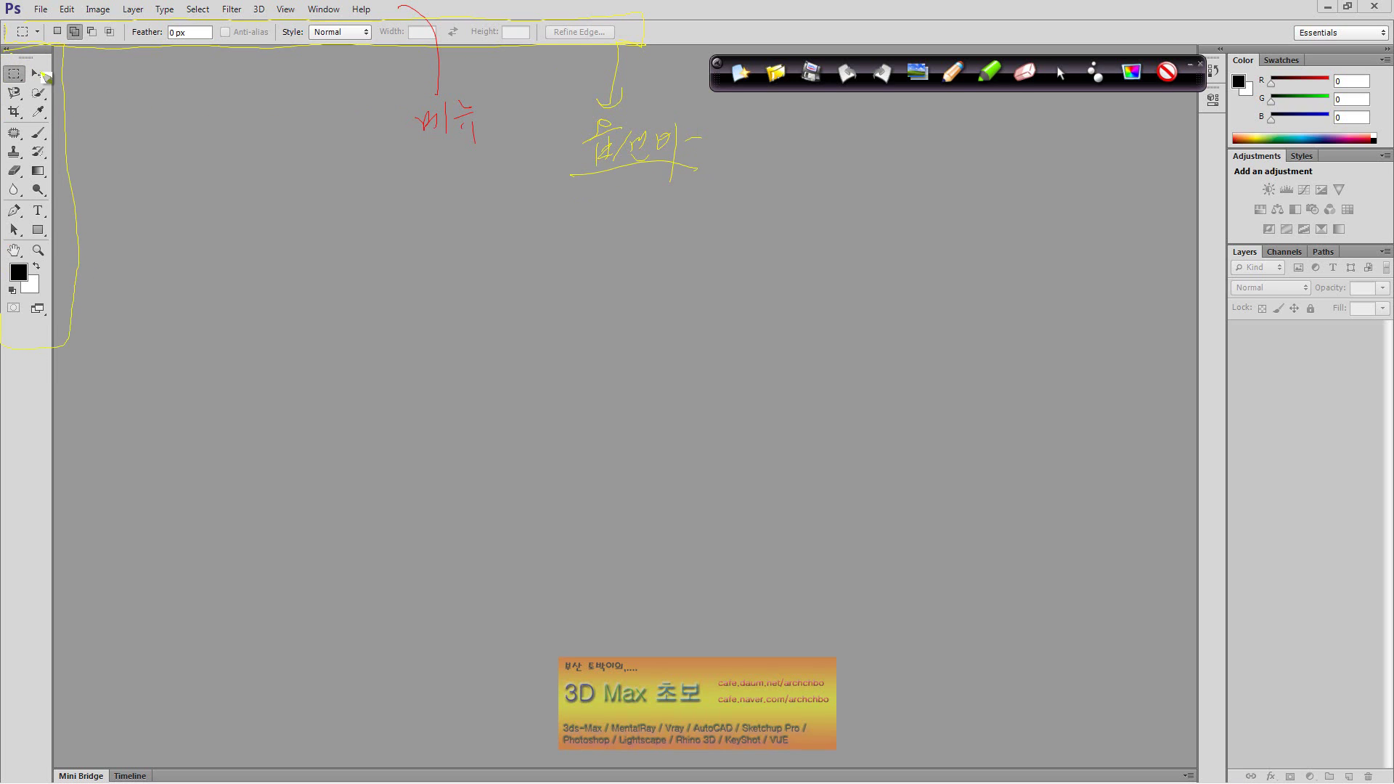
left_click(1060, 73)
left_click(7, 50)
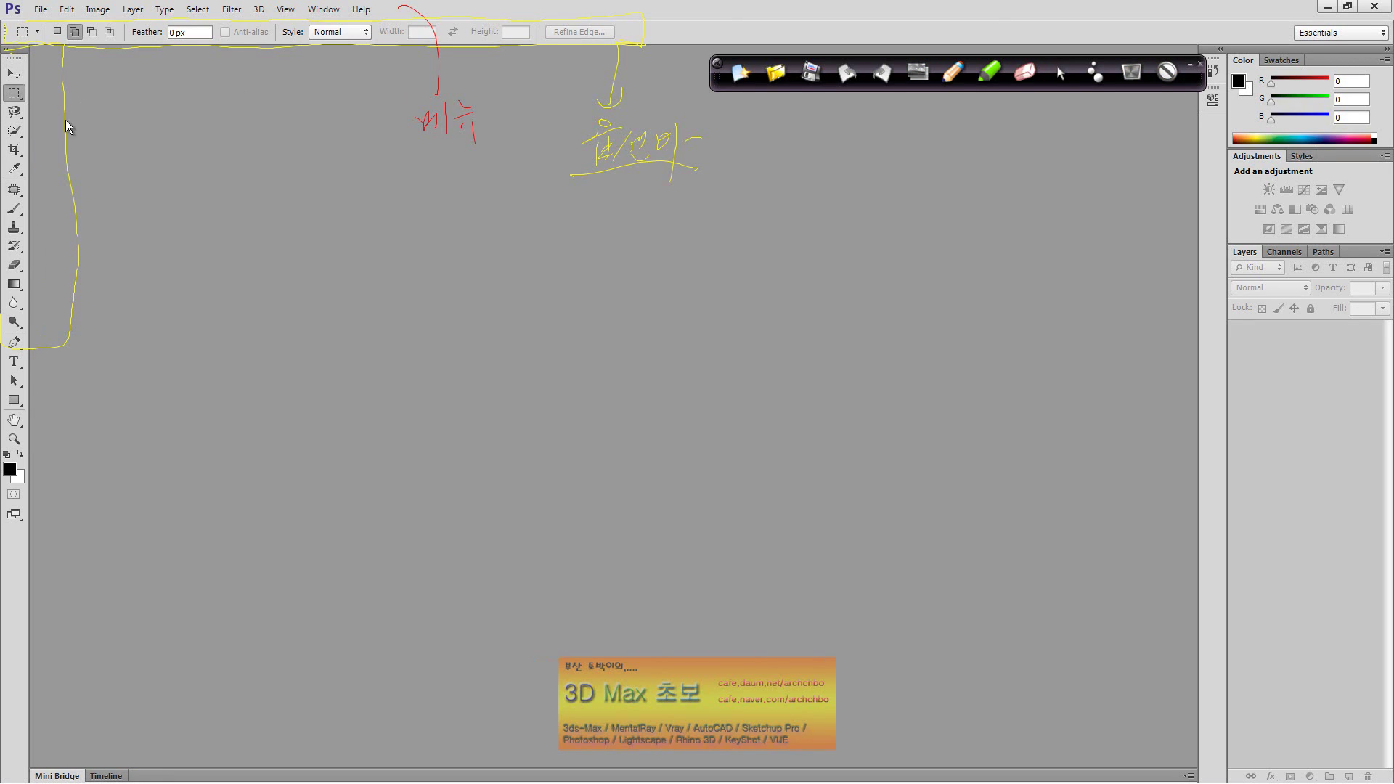
left_click(742, 74)
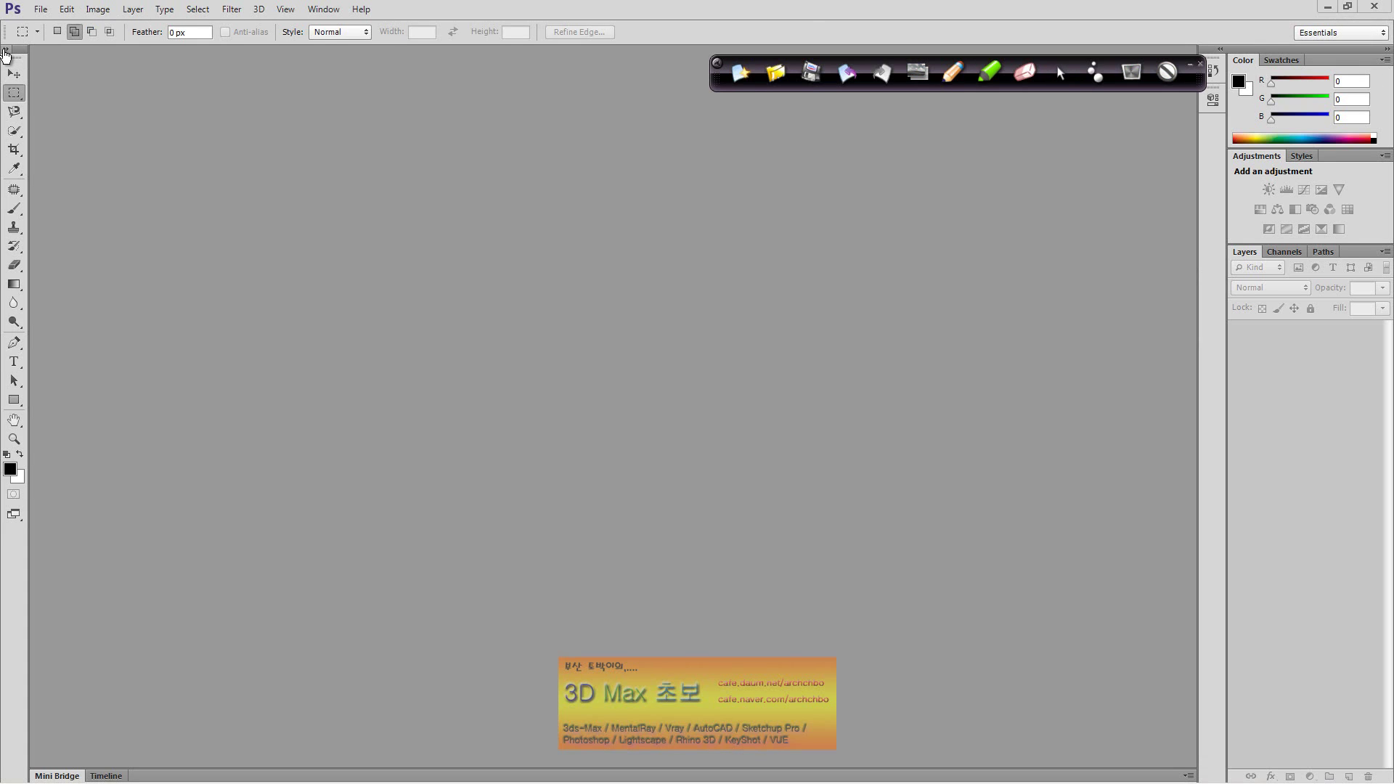
left_click(6, 49)
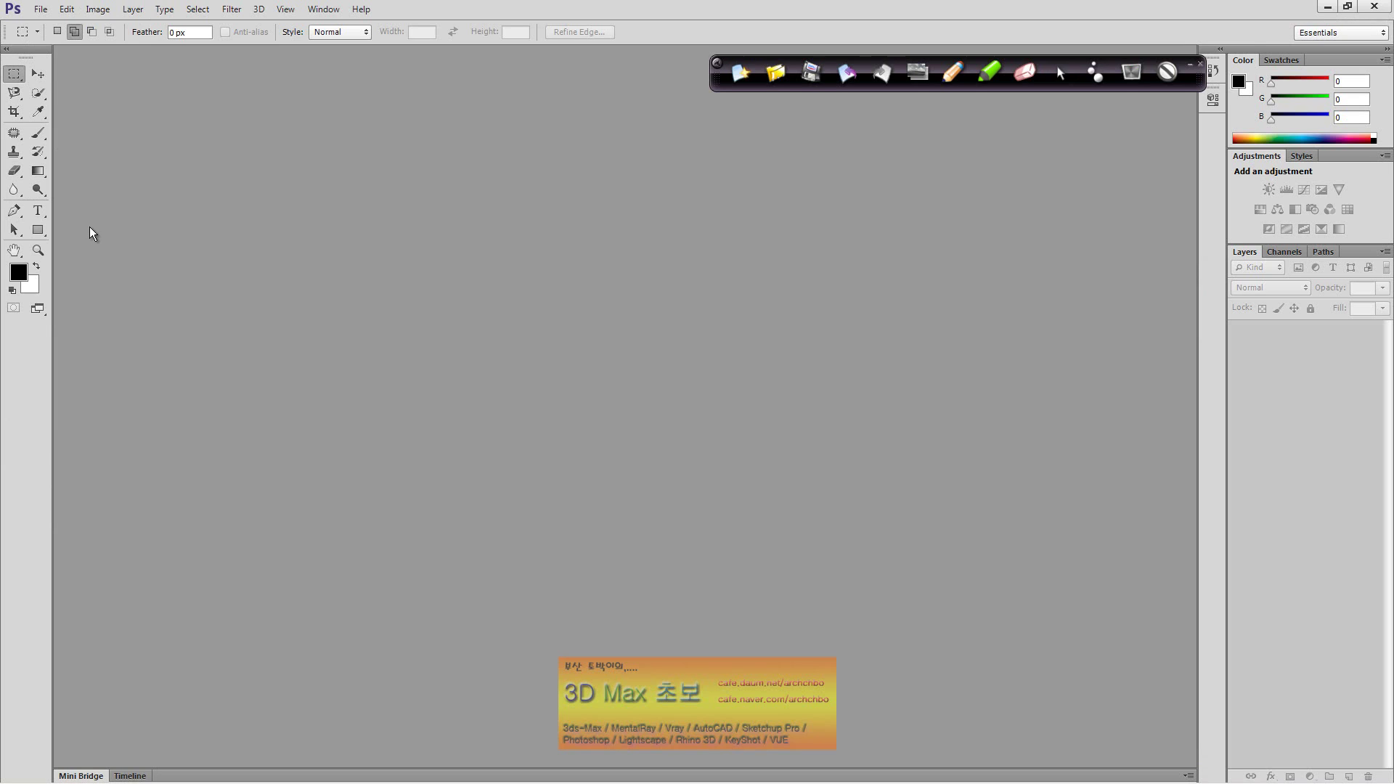
left_click(961, 77)
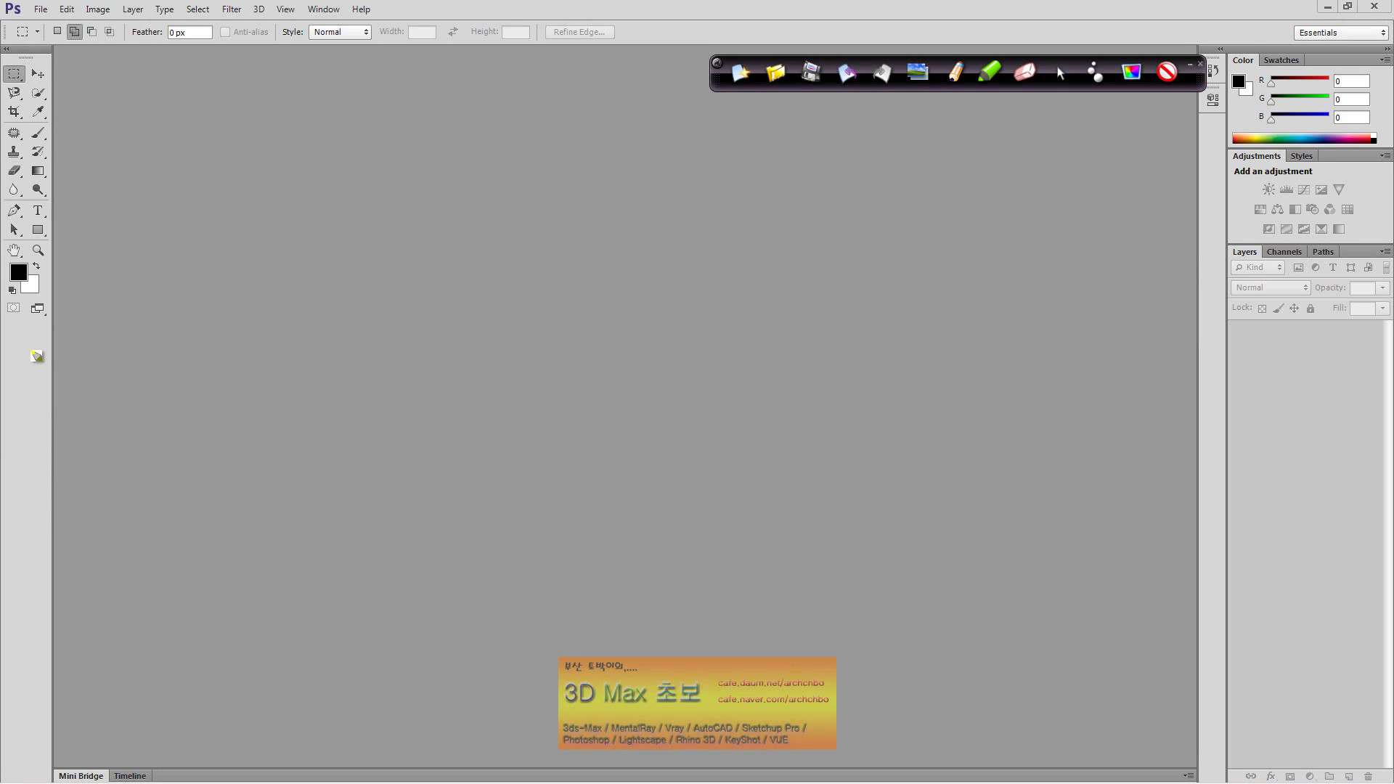
Step: Draw a yellow arrow toward the Tools panel and write 'Tools 패널' beside it
mouse_move(33, 352)
left_mouse_down()
mouse_move(148, 315)
mouse_move(182, 342)
mouse_move(229, 327)
left_mouse_up()
left_click_drag(240, 276, 235, 345)
mouse_move(258, 305)
left_mouse_down()
mouse_move(245, 339)
mouse_move(289, 325)
mouse_move(298, 341)
mouse_move(340, 320)
left_mouse_up()
left_click_drag(330, 316, 353, 328)
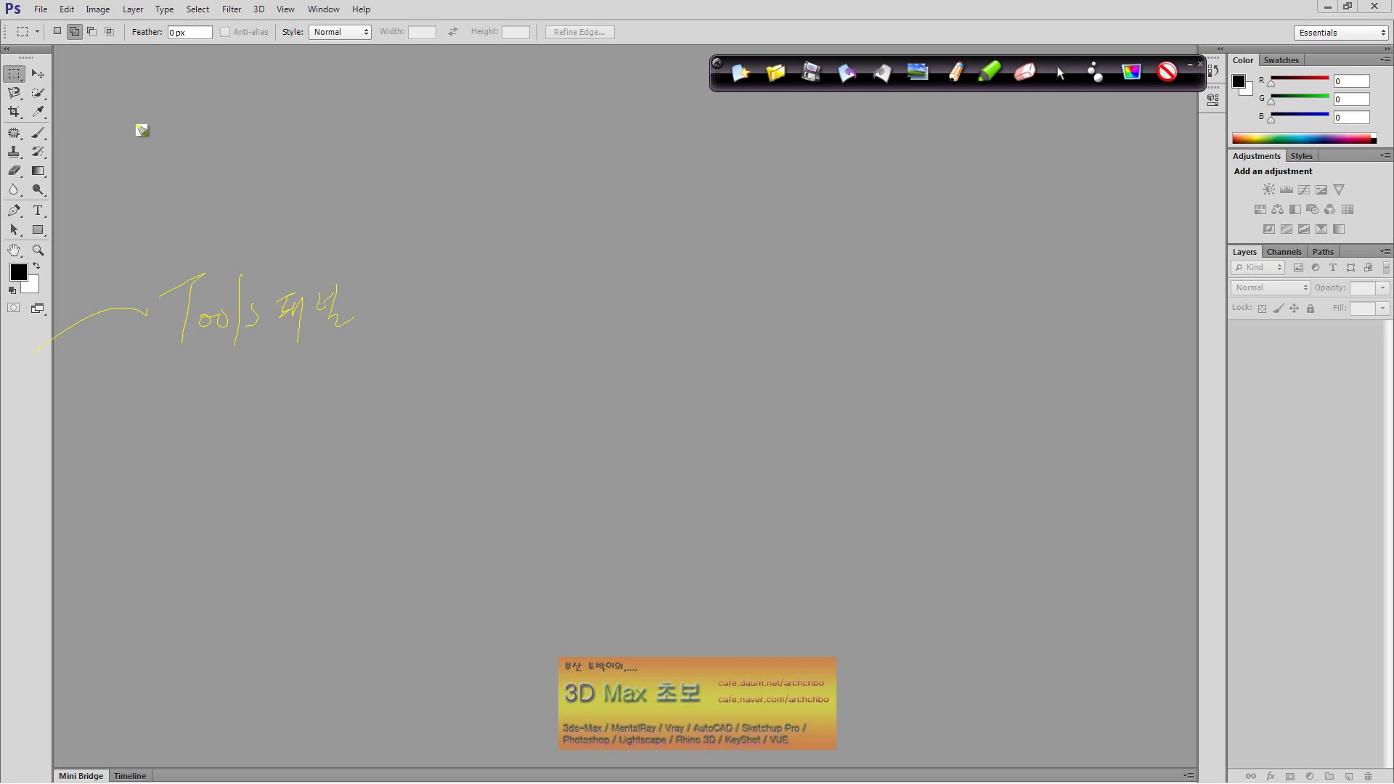
Step: Draw an arrow to the options bar labelled '옵션패널', then return to the pointer
mouse_move(52, 136)
left_mouse_down()
mouse_move(173, 41)
mouse_move(178, 67)
mouse_move(319, 45)
mouse_move(314, 76)
left_mouse_up()
mouse_move(303, 80)
left_mouse_down()
mouse_move(324, 71)
mouse_move(319, 129)
mouse_move(352, 128)
left_mouse_up()
mouse_move(347, 102)
left_mouse_down()
mouse_move(350, 120)
mouse_move(373, 109)
mouse_move(377, 131)
left_mouse_up()
mouse_move(384, 96)
left_mouse_down()
mouse_move(385, 138)
mouse_move(456, 114)
left_mouse_up()
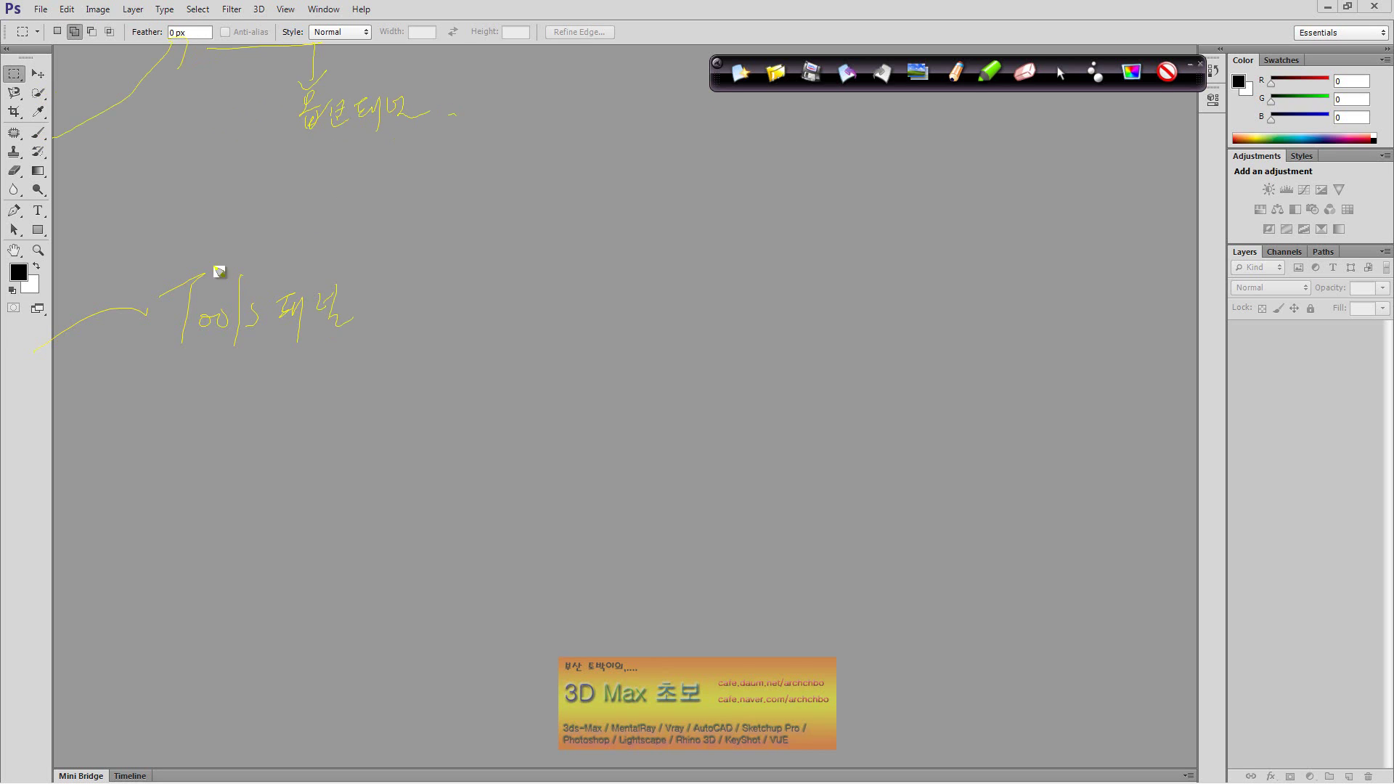
left_click_drag(166, 268, 332, 256)
left_click_drag(211, 258, 301, 131)
left_click(1059, 72)
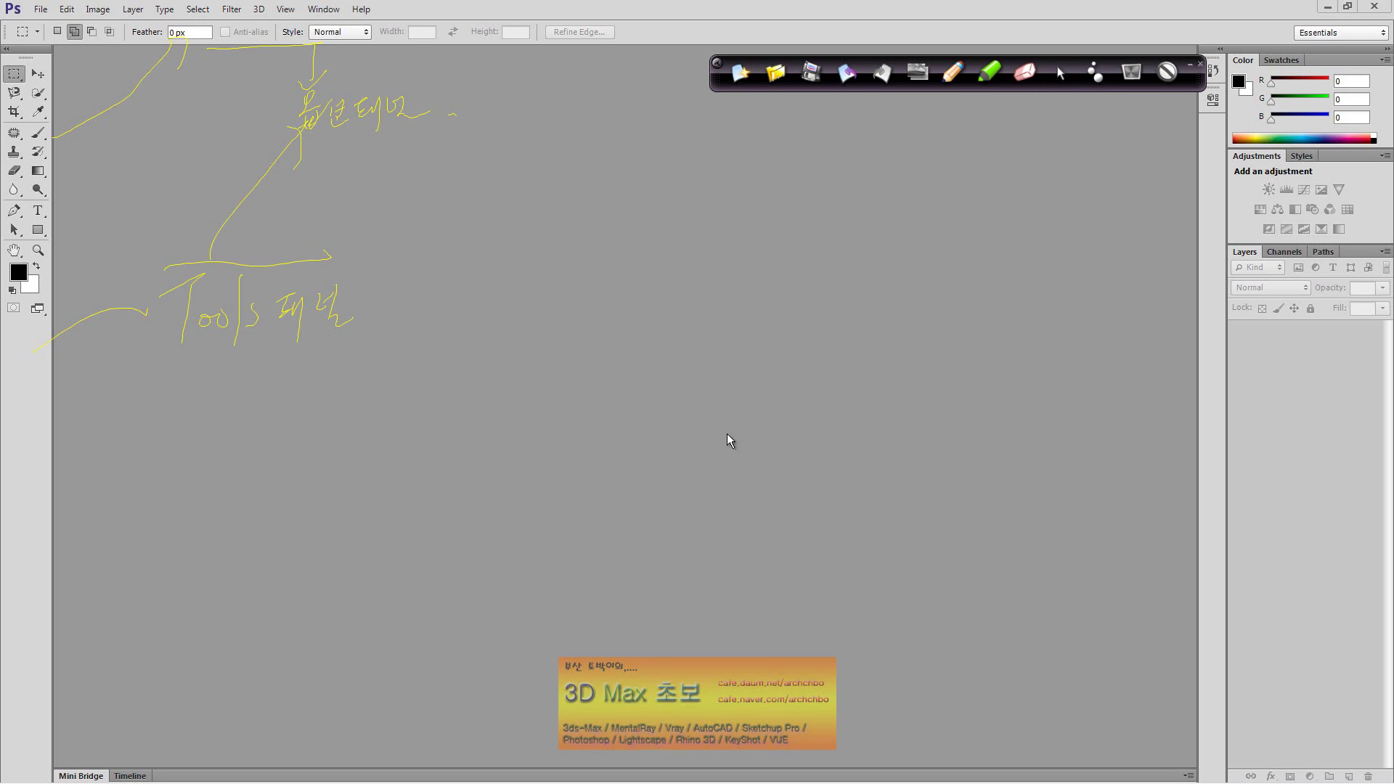
Step: Open BigGreenCircuit.jpg from LEC > Source > Mapping_So > Ransom > RansomActive Digital I
double_click(616, 273)
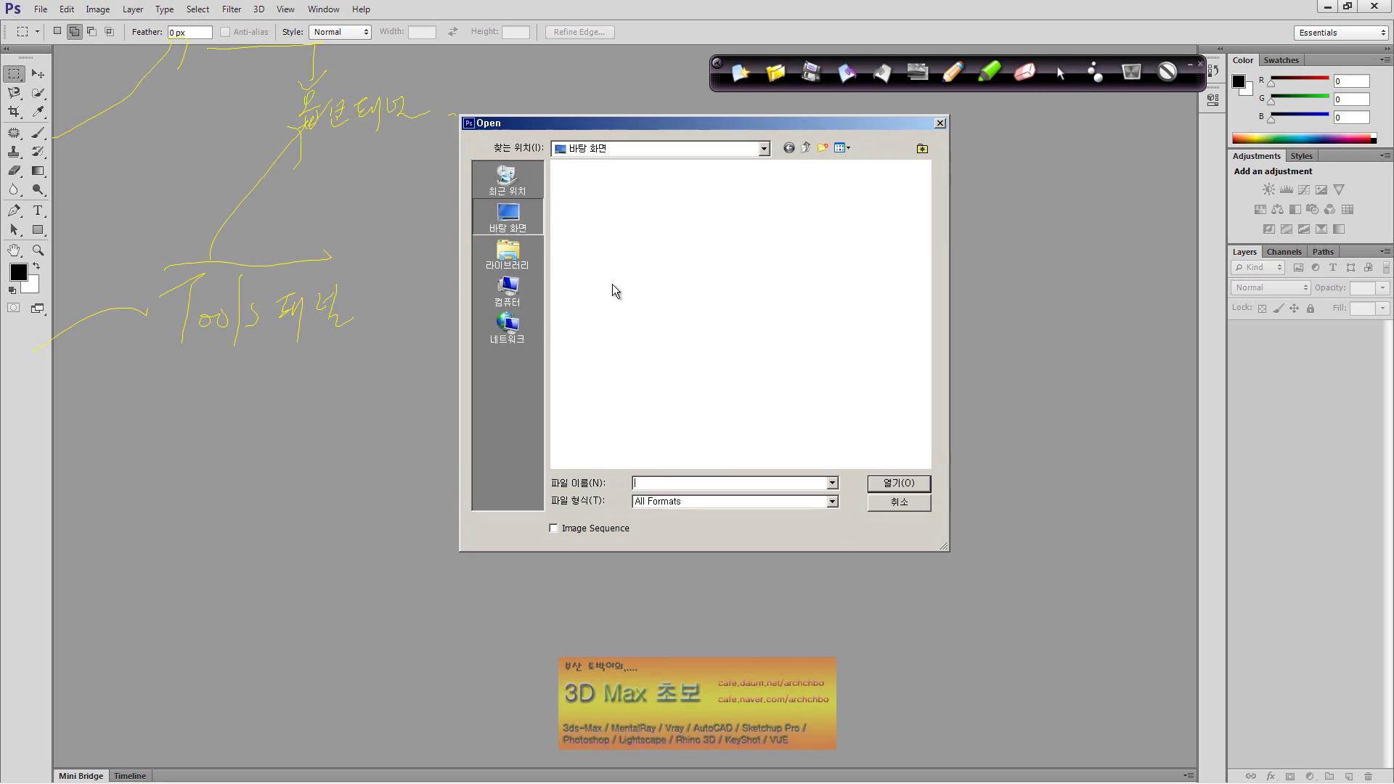
left_click(702, 148)
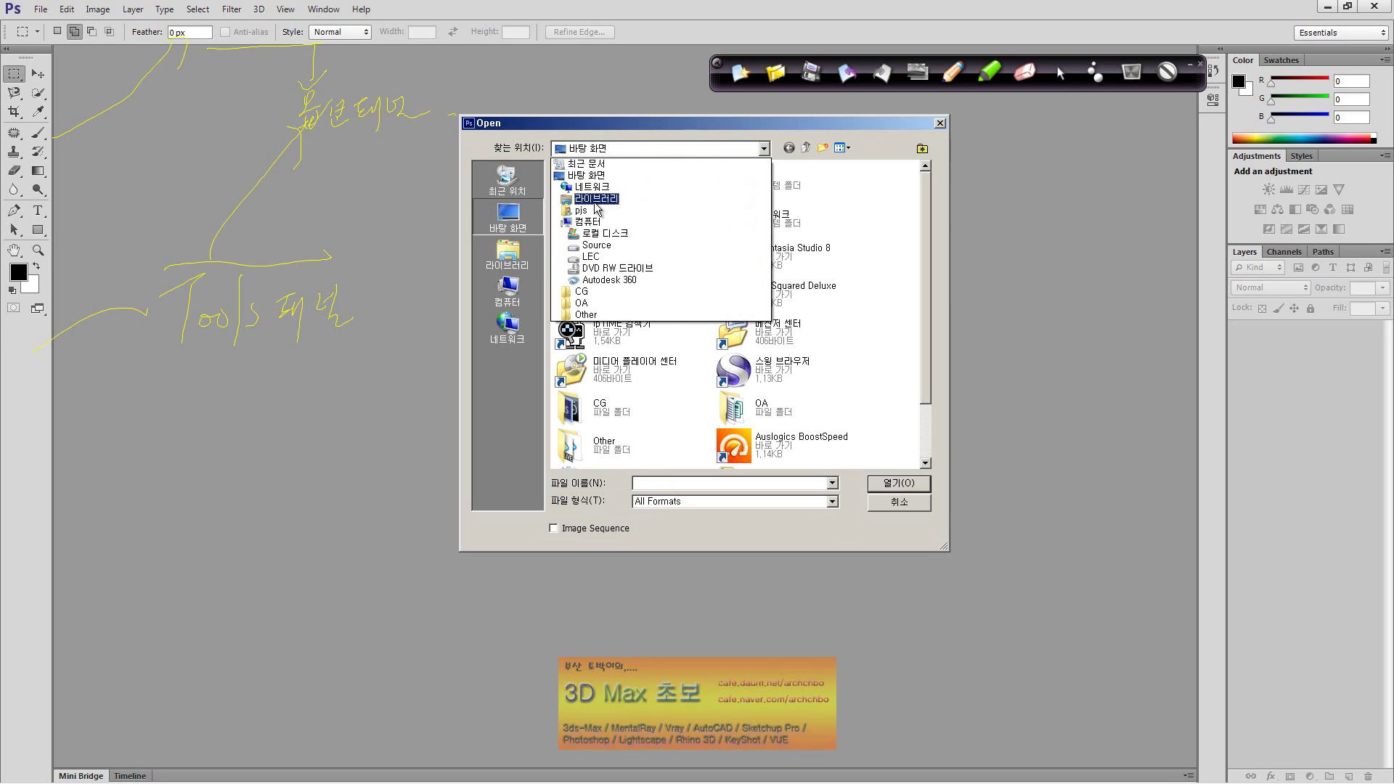
left_click(610, 256)
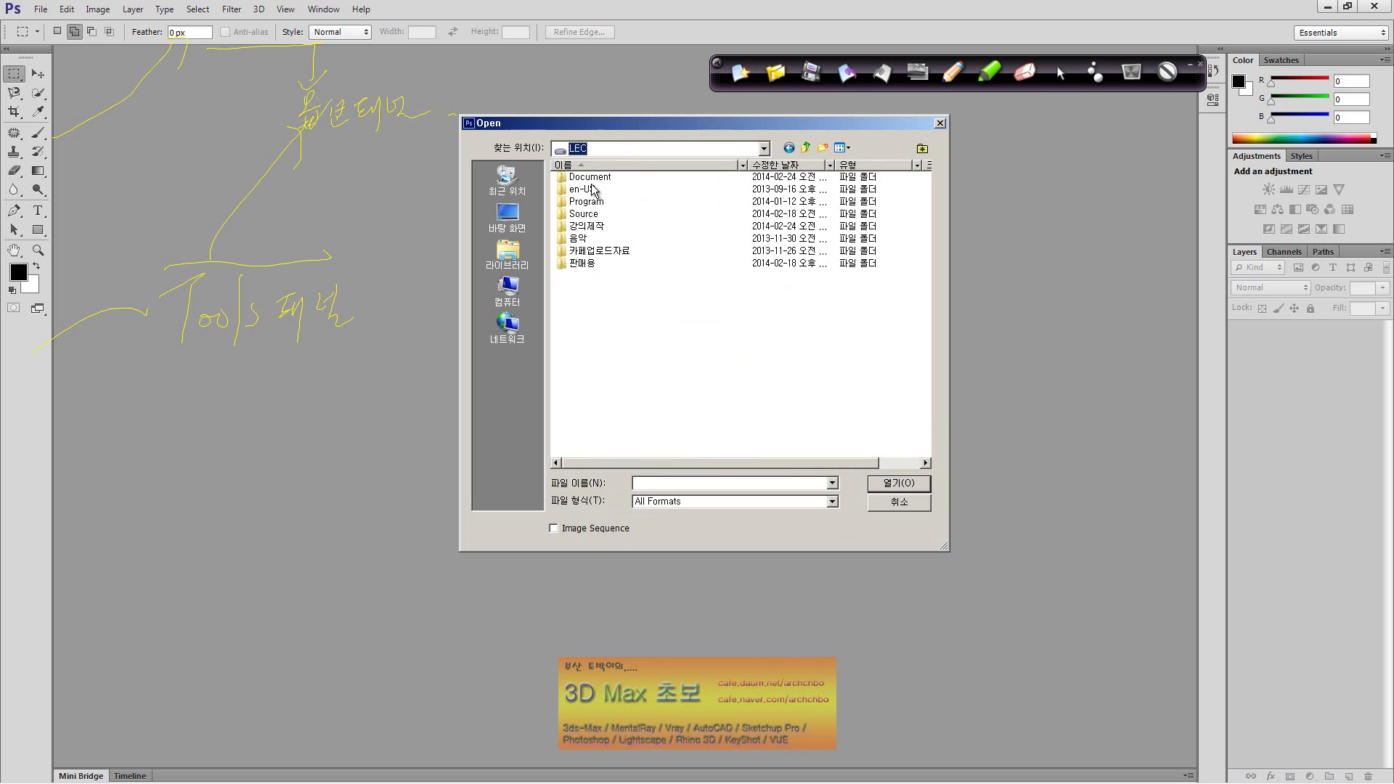
double_click(601, 215)
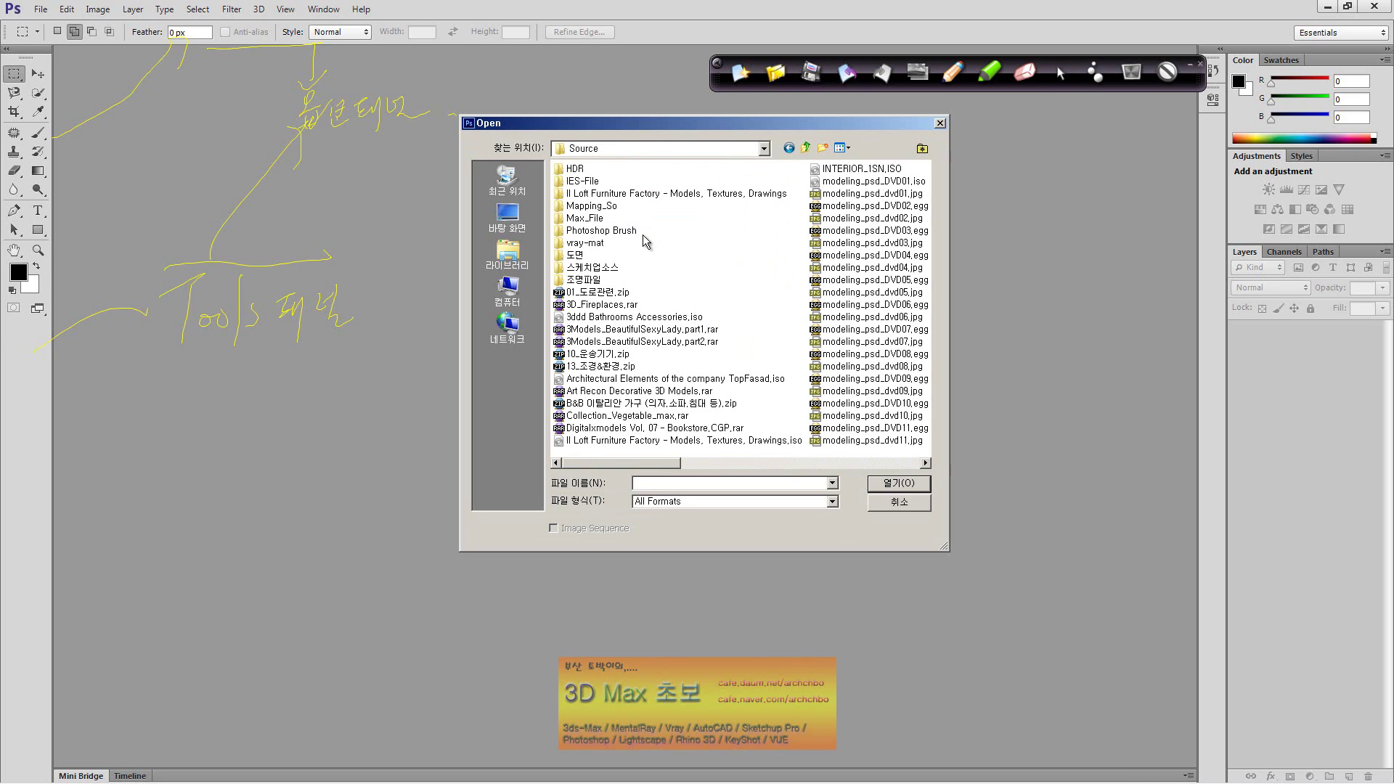
double_click(607, 206)
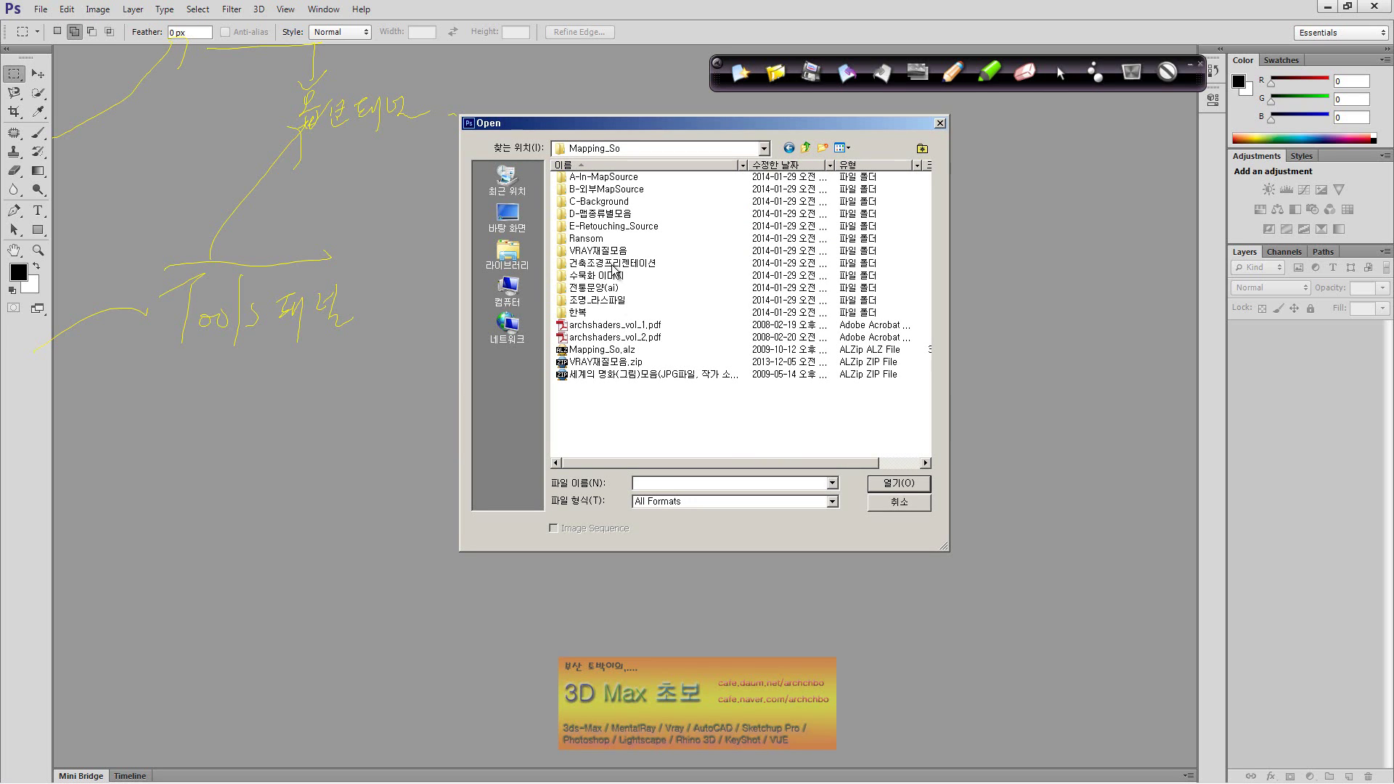
double_click(601, 241)
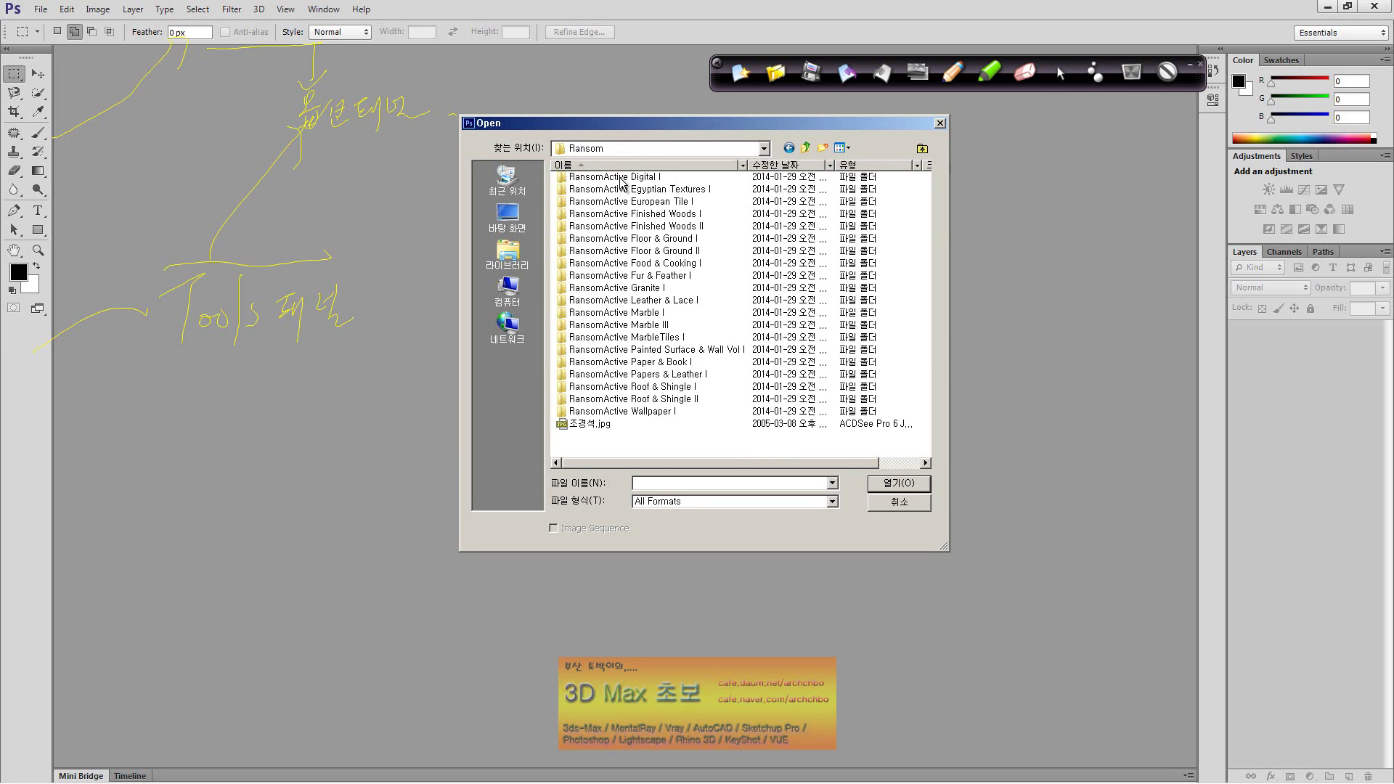
double_click(621, 181)
double_click(664, 323)
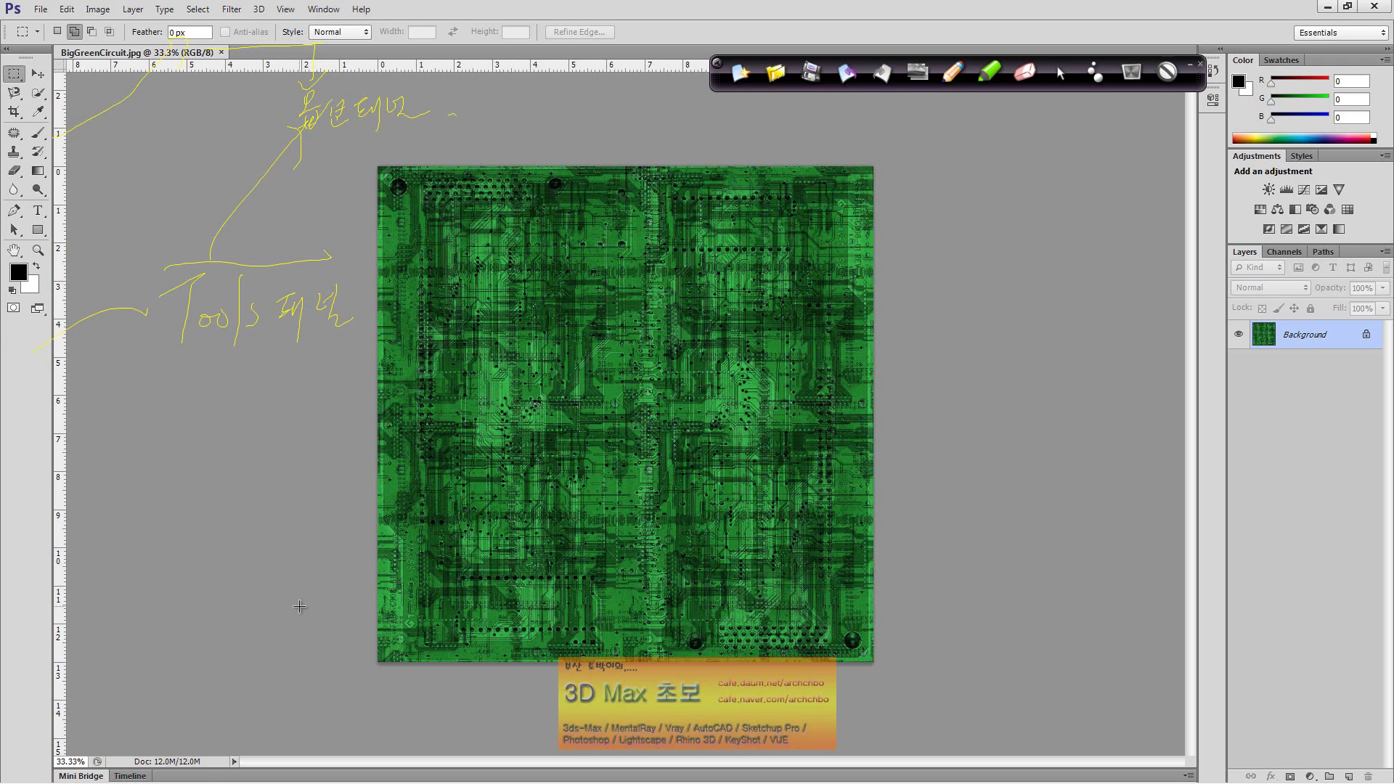
Step: Circle the zoom percentage readout and the Zoom tool, adding a magnifier note
left_click(949, 78)
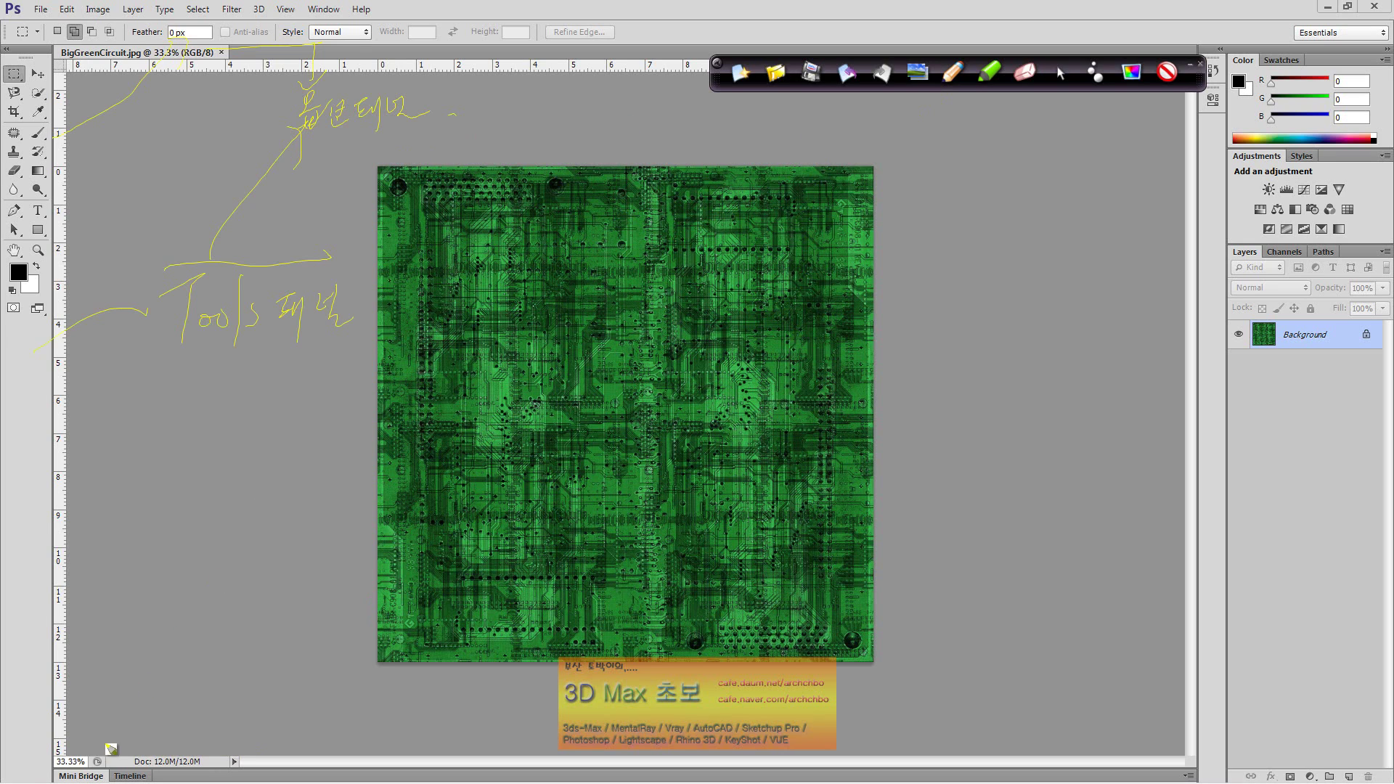
mouse_move(63, 771)
left_mouse_down()
mouse_move(78, 711)
mouse_move(103, 706)
mouse_move(164, 642)
left_mouse_up()
left_click_drag(196, 581, 204, 611)
left_click_drag(217, 581, 256, 626)
left_click(286, 596)
mouse_move(48, 255)
left_mouse_down()
mouse_move(45, 233)
mouse_move(150, 454)
mouse_move(173, 591)
left_mouse_up()
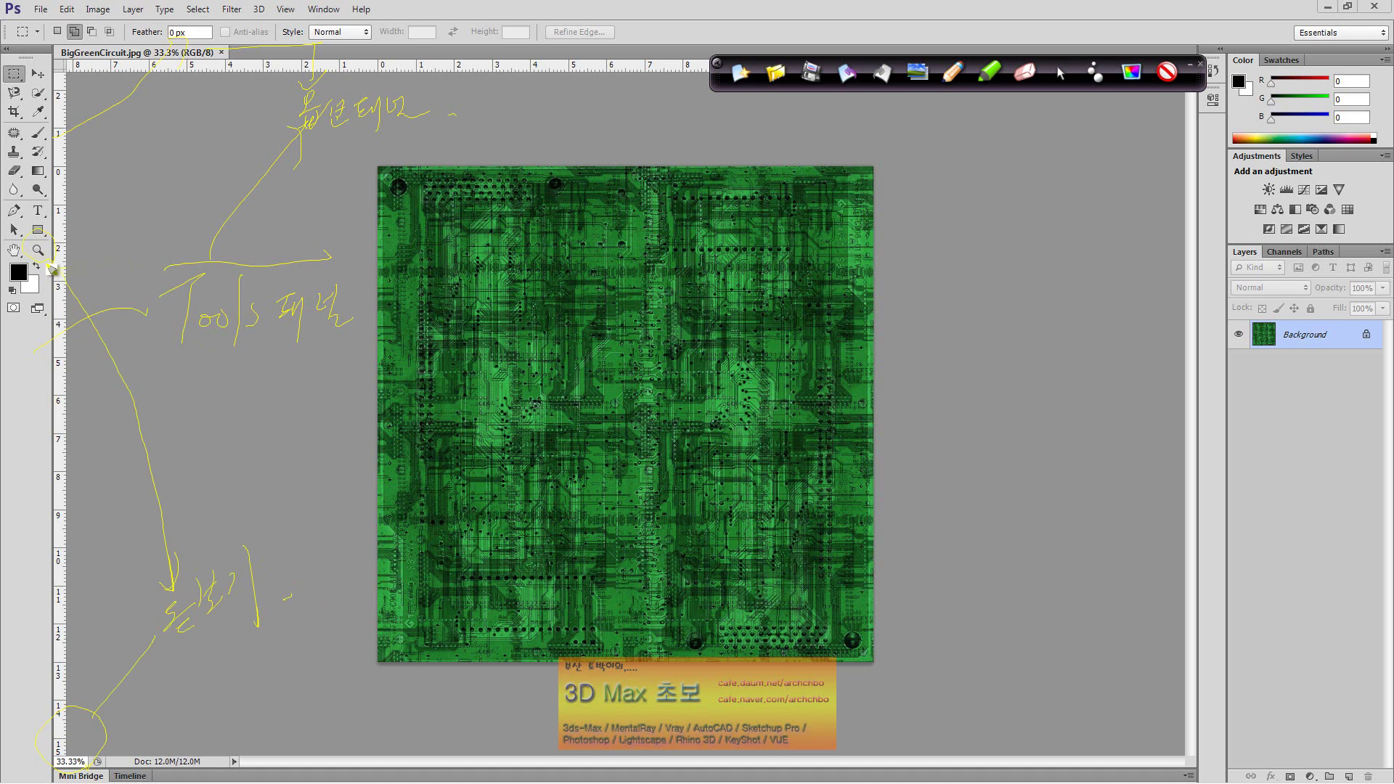
left_click_drag(50, 267, 69, 313)
Step: Write the '100% 이미지' explanation with an arrow from the readout, then exit pen mode
left_click_drag(99, 757, 299, 645)
left_click_drag(268, 695, 261, 722)
left_click_drag(280, 699, 311, 696)
mouse_move(328, 674)
left_mouse_down()
mouse_move(321, 706)
mouse_move(342, 698)
left_mouse_up()
left_click_drag(338, 694, 311, 738)
mouse_move(324, 726)
left_mouse_down()
mouse_move(325, 746)
mouse_move(348, 742)
left_mouse_up()
mouse_move(355, 715)
left_mouse_down()
mouse_move(359, 744)
mouse_move(388, 741)
left_mouse_up()
mouse_move(395, 693)
left_mouse_down()
mouse_move(398, 734)
mouse_move(409, 716)
left_mouse_up()
left_click_drag(401, 726, 427, 732)
mouse_move(441, 682)
left_mouse_down()
mouse_move(460, 680)
mouse_move(446, 691)
mouse_move(465, 691)
mouse_move(461, 716)
mouse_move(548, 678)
mouse_move(602, 703)
mouse_move(590, 726)
left_mouse_up()
mouse_move(566, 734)
left_mouse_down()
mouse_move(579, 750)
mouse_move(613, 737)
left_mouse_up()
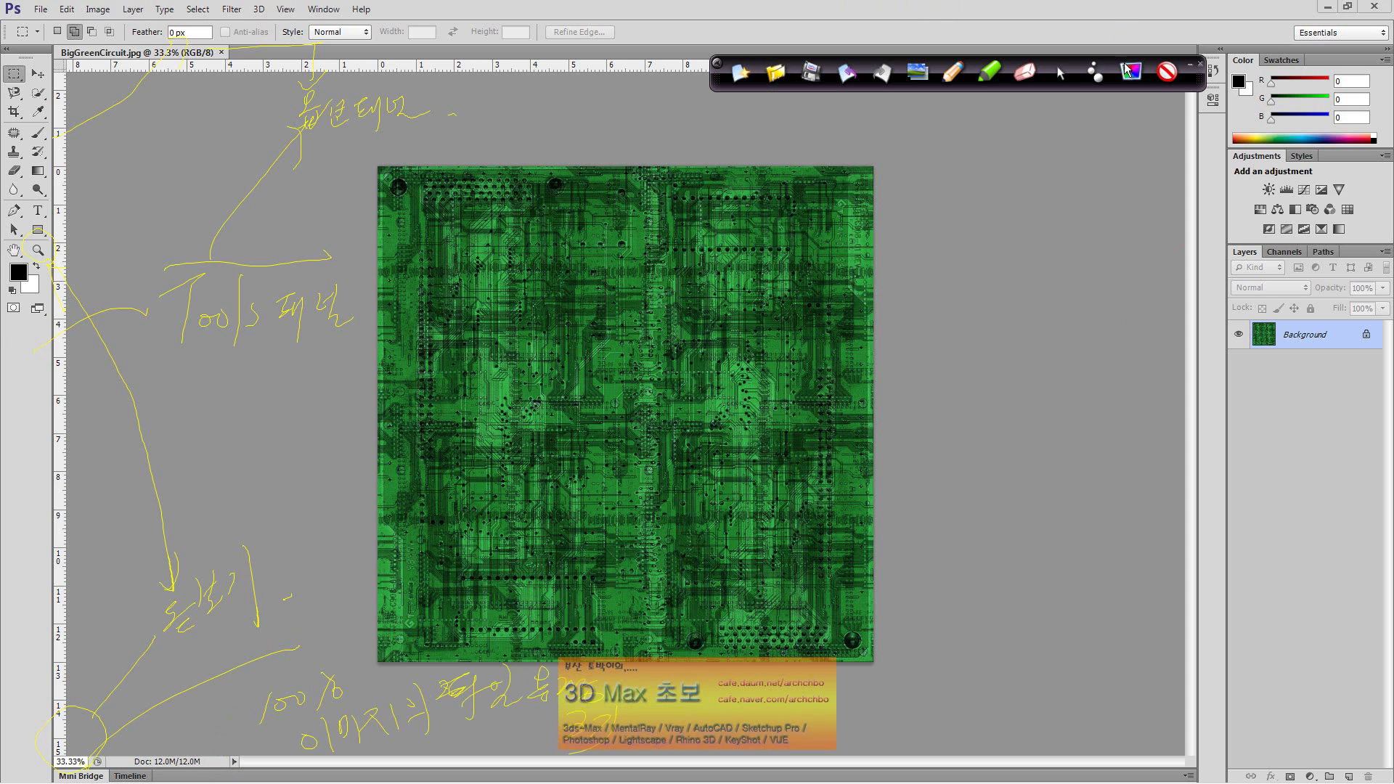
left_click(1060, 73)
left_click_drag(724, 88, 750, 45)
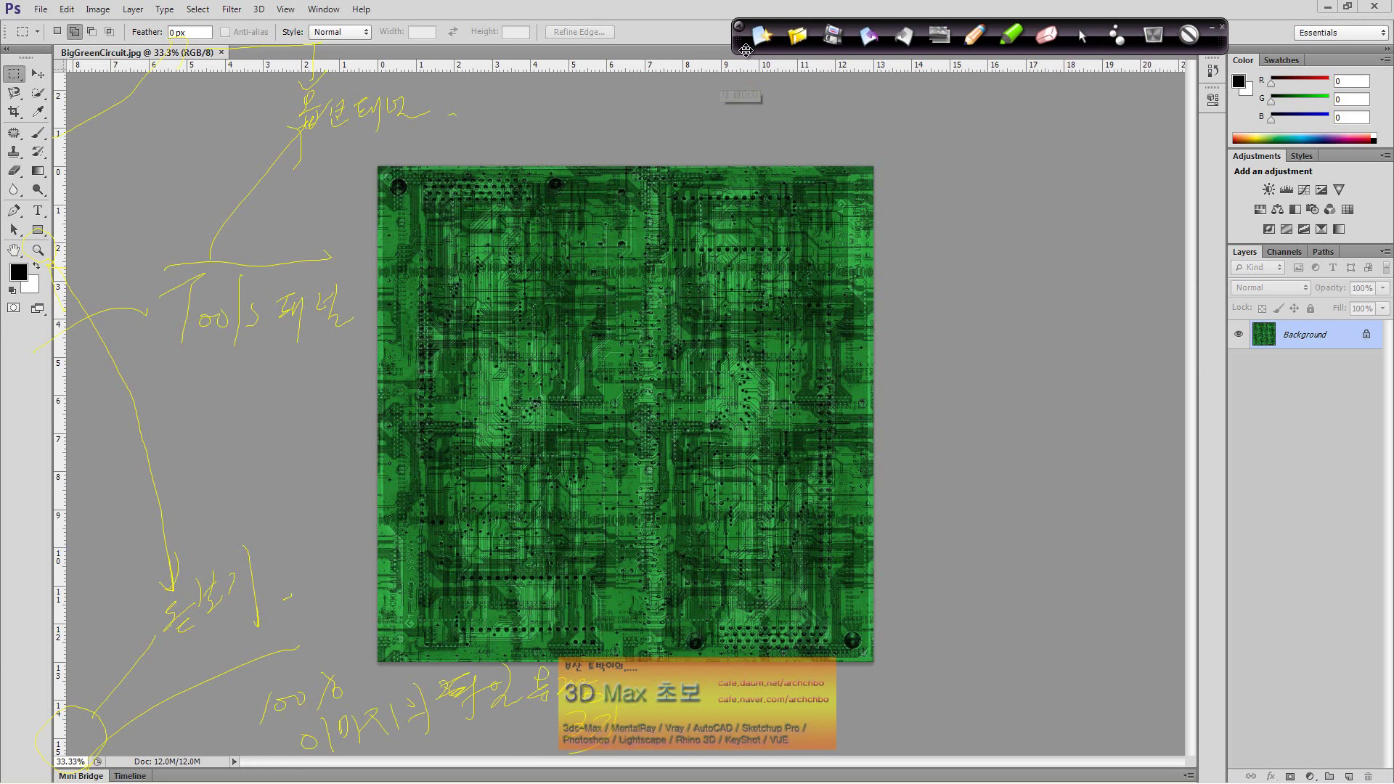
Step: Cycle through the Swatches, Styles, Channels, Paths and back to Layers panel tabs
left_click(1281, 60)
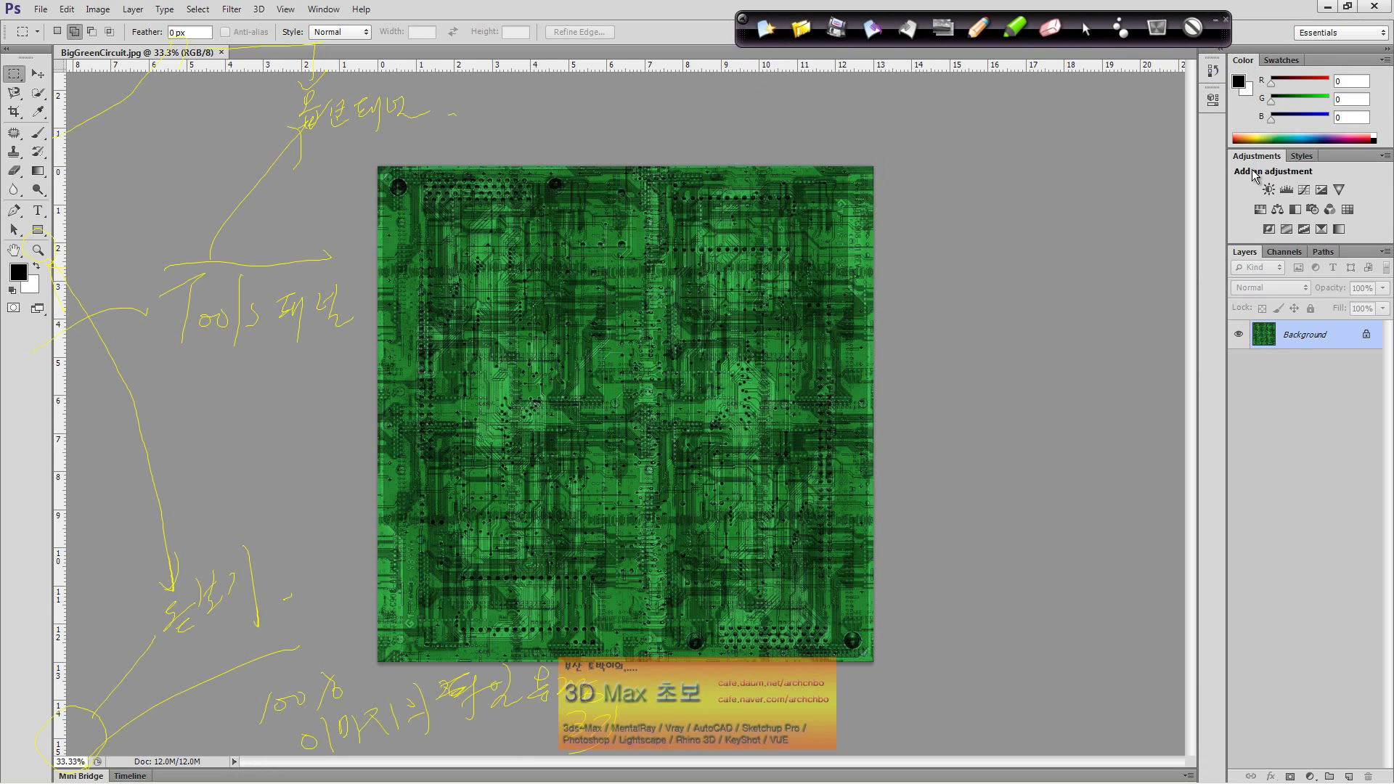
left_click(1301, 156)
left_click(1278, 257)
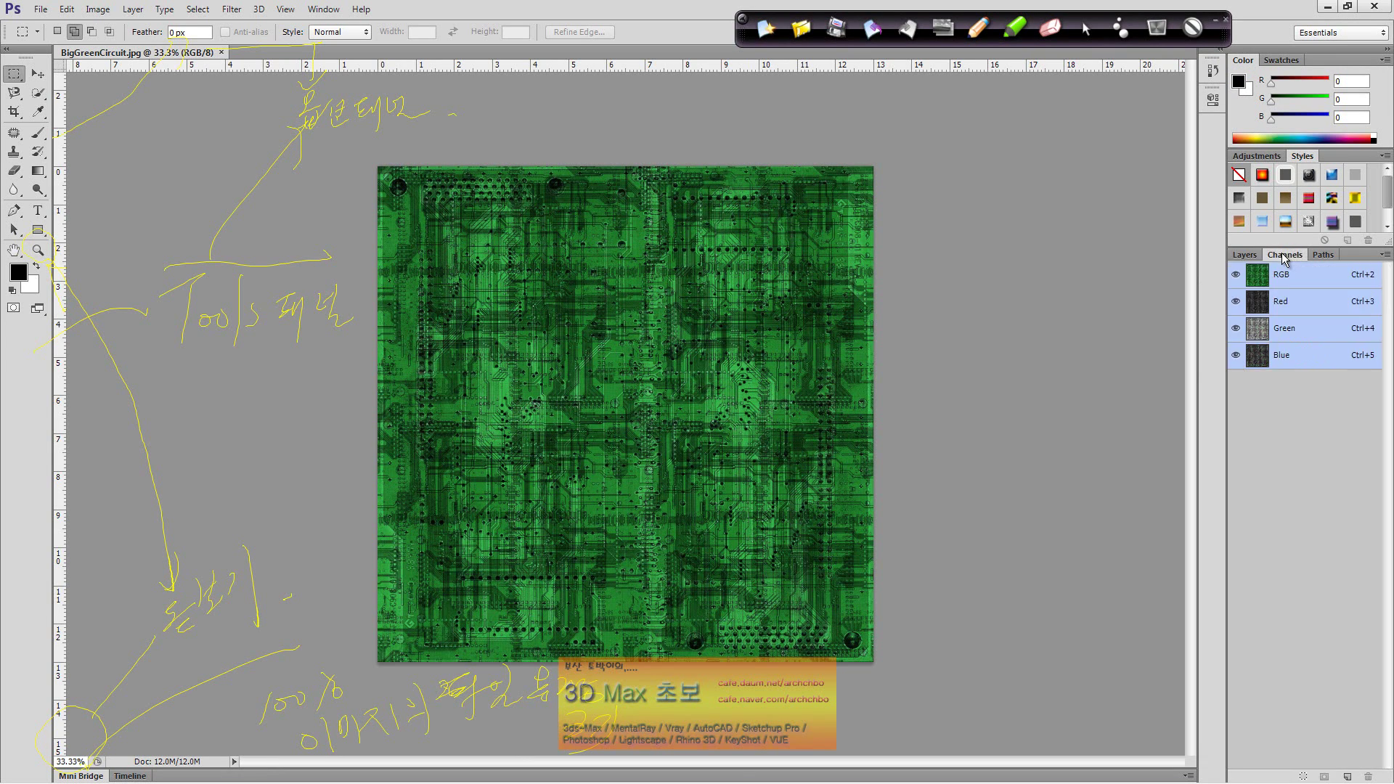
left_click(1311, 258)
left_click(1237, 257)
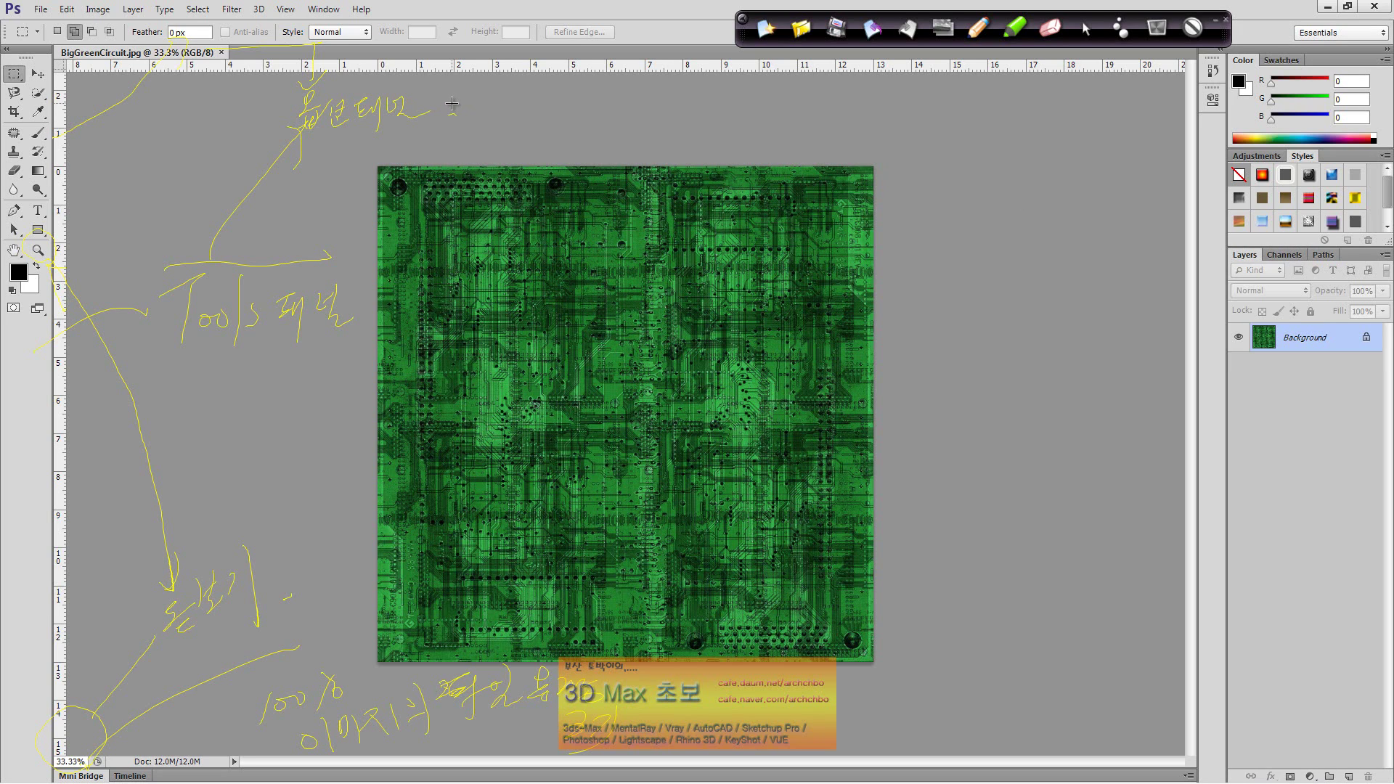
Step: Handwrite 'panel : 창' beside the image with the annotation pen
left_click(978, 28)
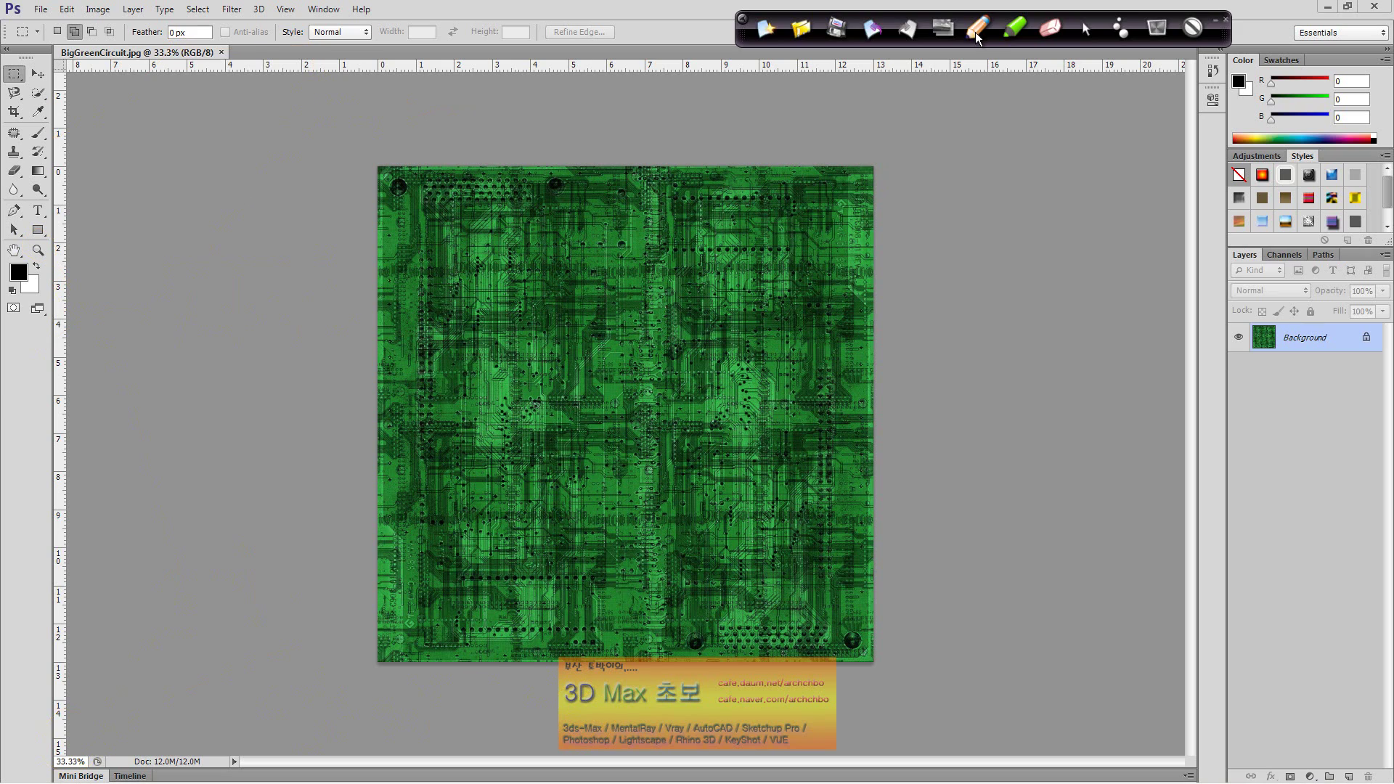
mouse_move(932, 262)
left_mouse_down()
mouse_move(938, 234)
mouse_move(1026, 209)
mouse_move(1105, 229)
left_mouse_up()
left_click_drag(1104, 215, 1115, 212)
left_click_drag(1098, 237, 1096, 237)
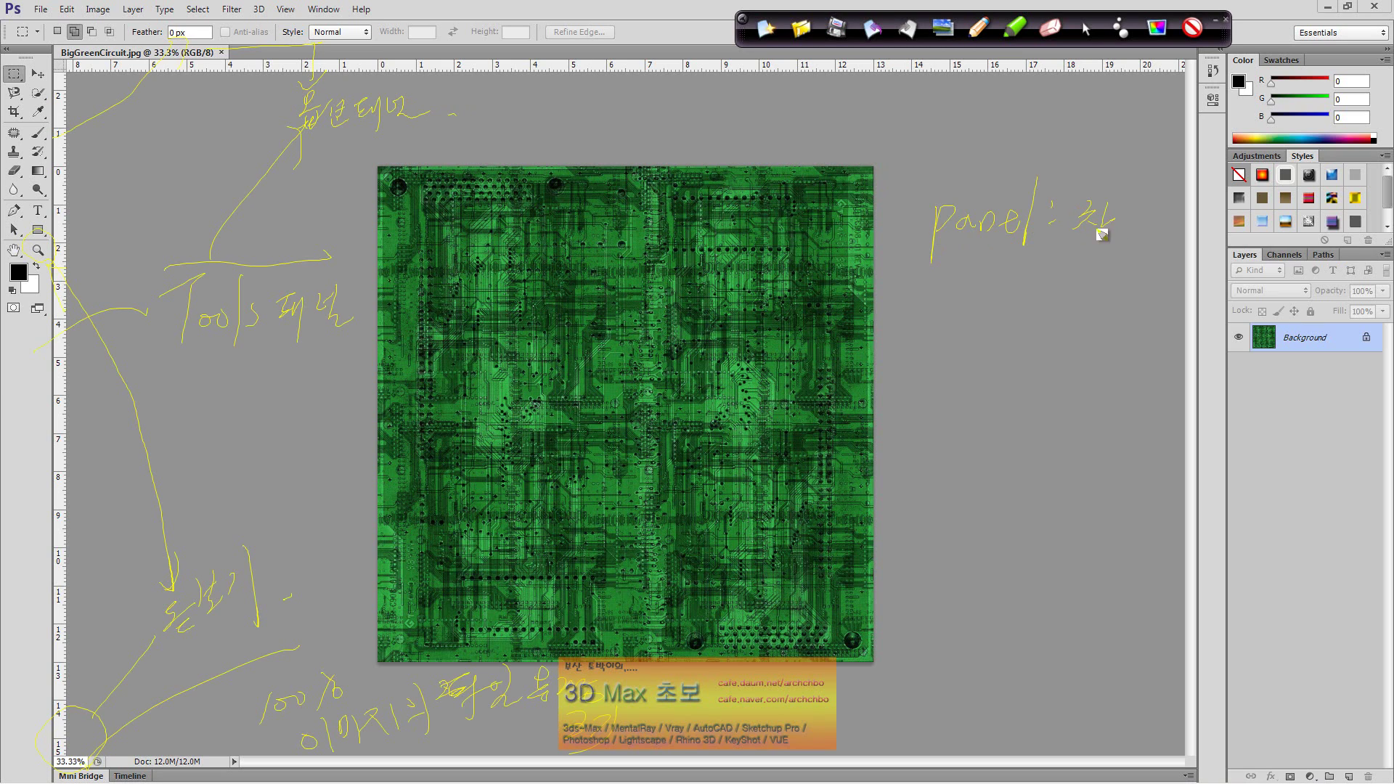
left_click(1144, 248)
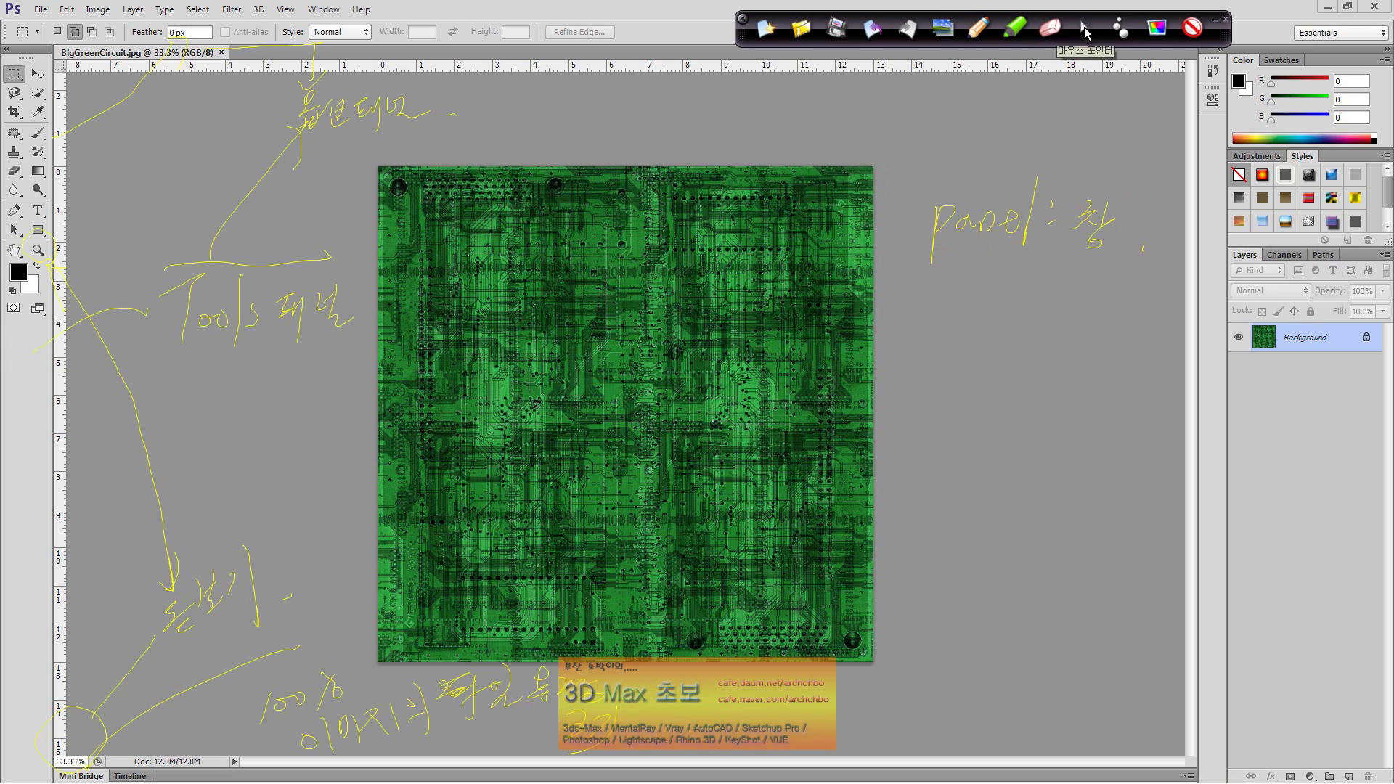
left_click(1086, 29)
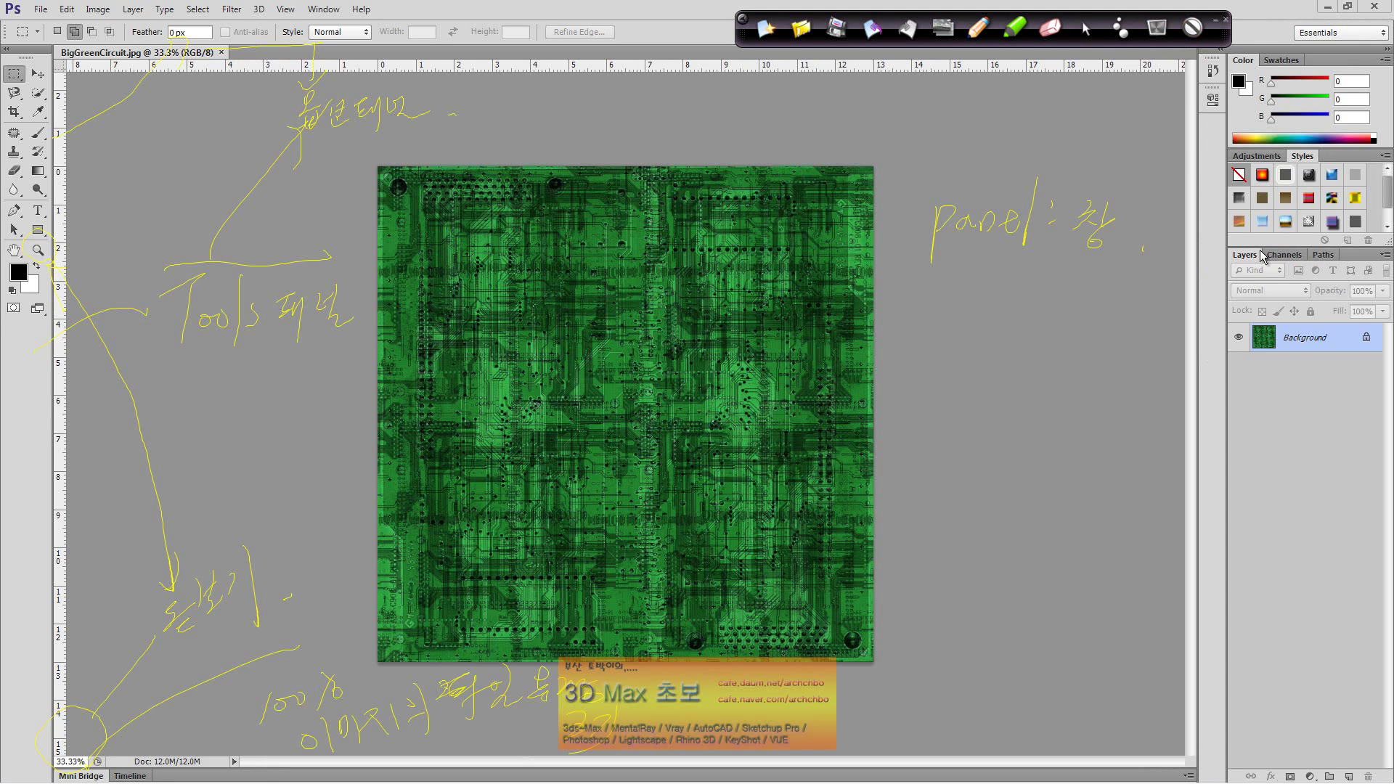
Step: Open the Window menu, then erase all the yellow handwritten annotations
left_click(332, 16)
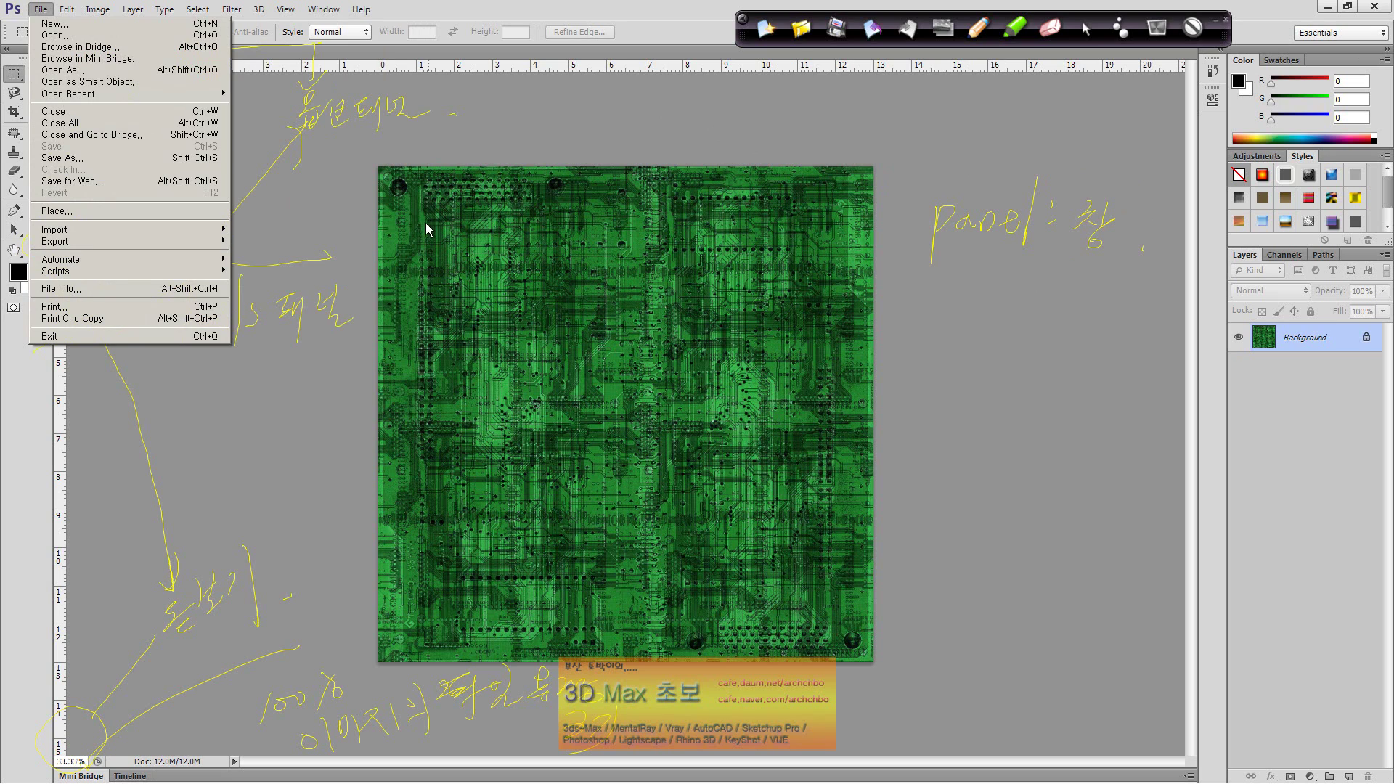
left_click(1086, 31)
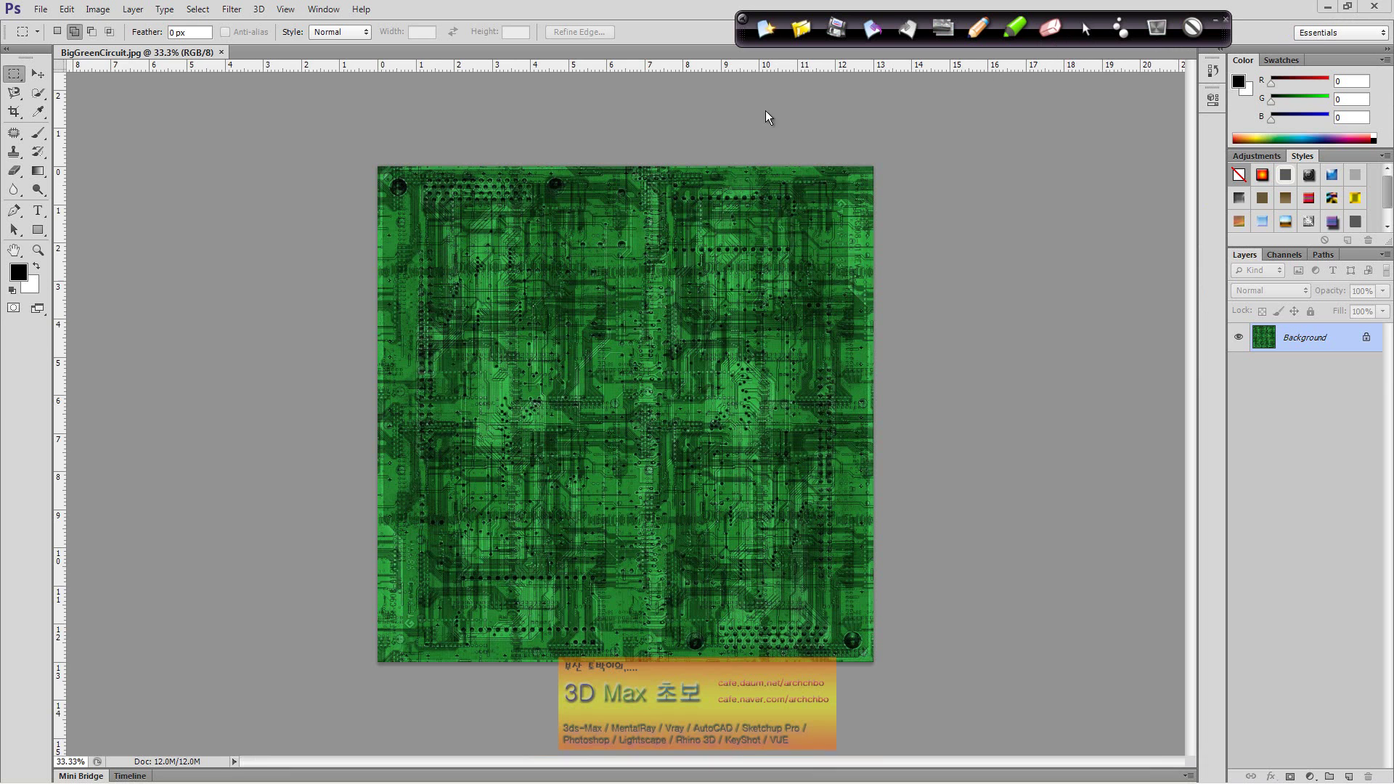
Step: Float BigGreenCircuit.jpg out of its tab, close it, and dismiss the Open dialog
left_click_drag(138, 53, 188, 131)
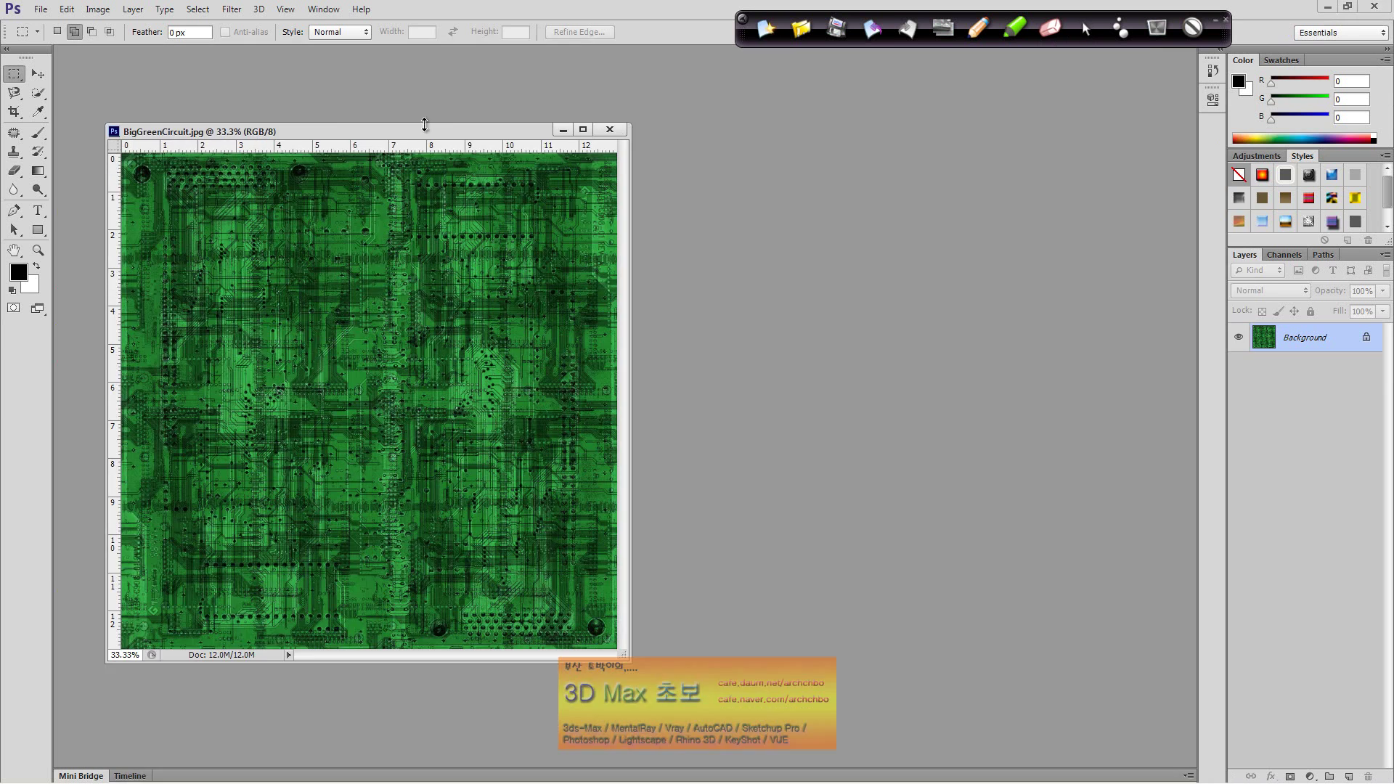
left_click(609, 129)
double_click(634, 177)
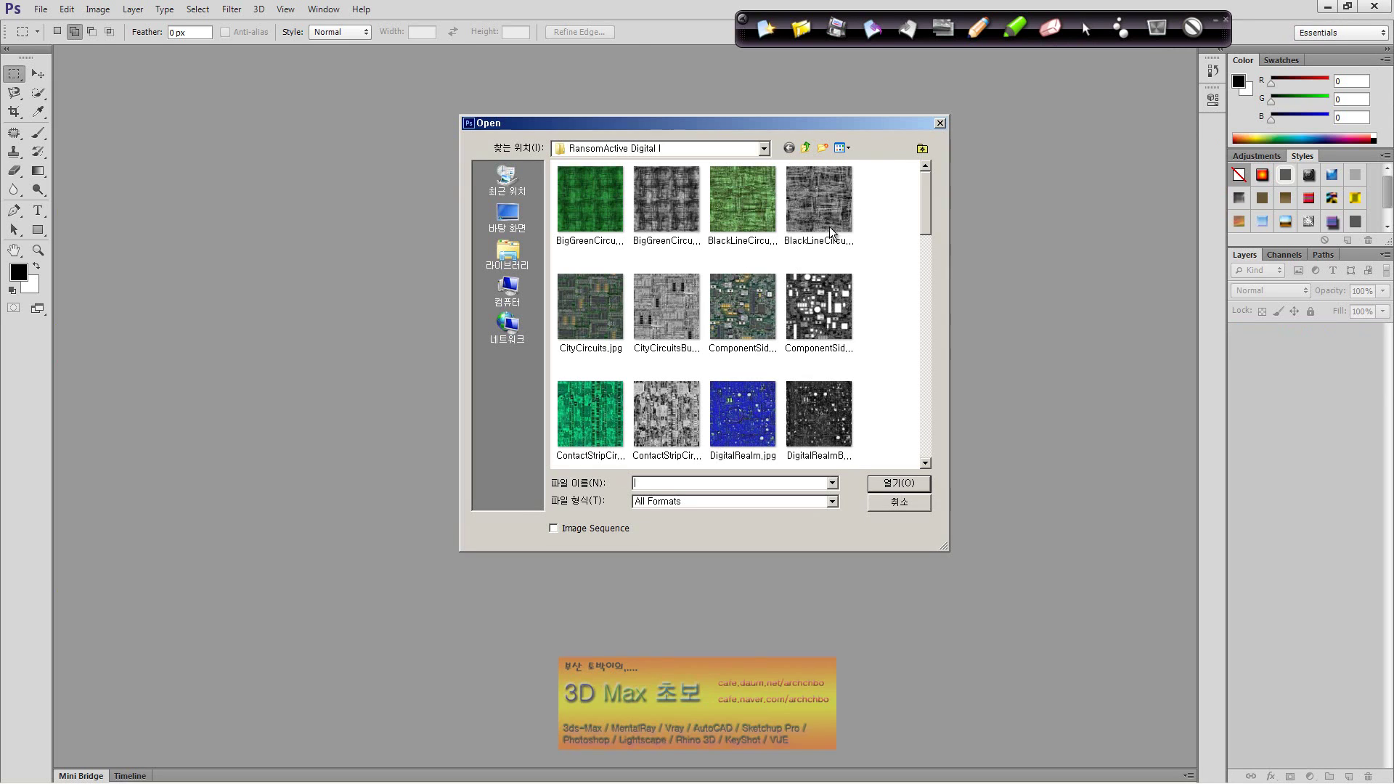
left_click(940, 124)
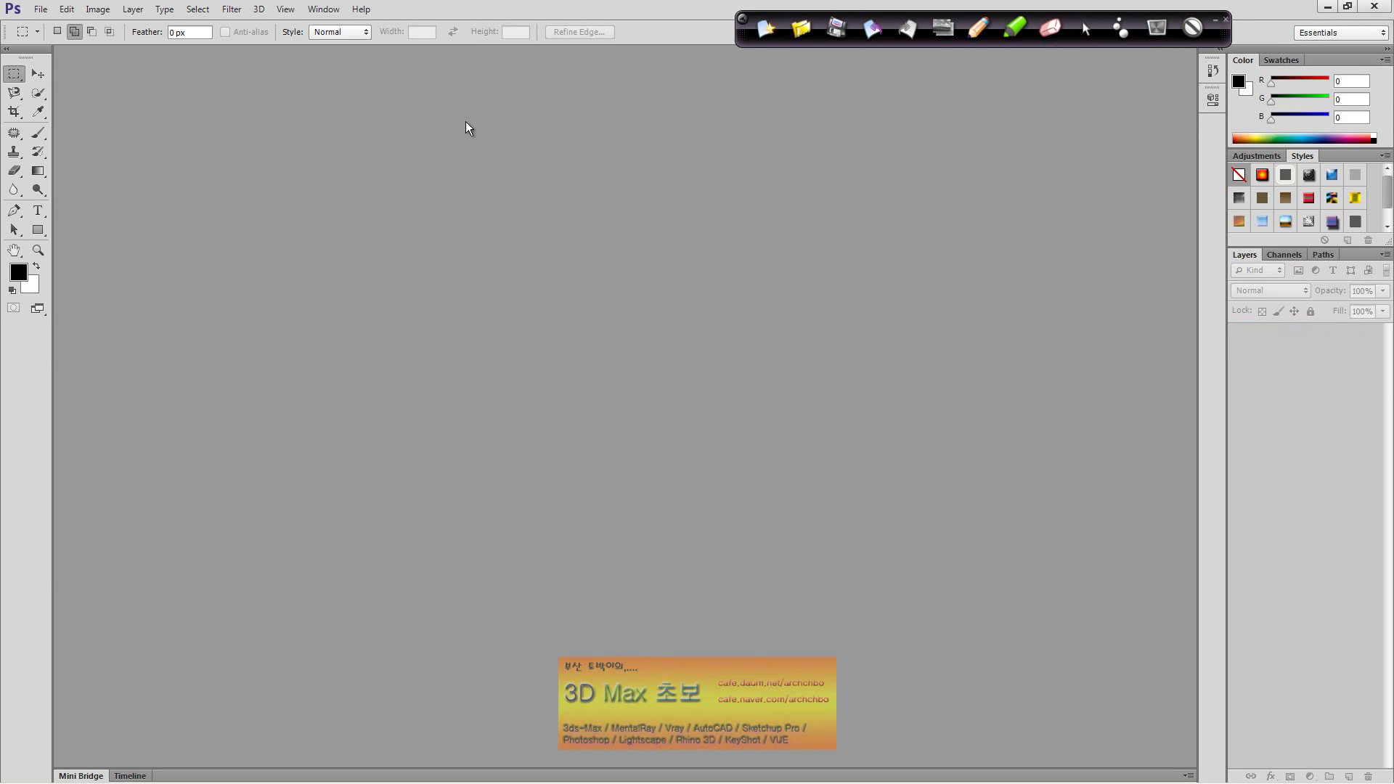
Step: Open CityCircuits.jpg through File > Open, then close it again
left_click(39, 9)
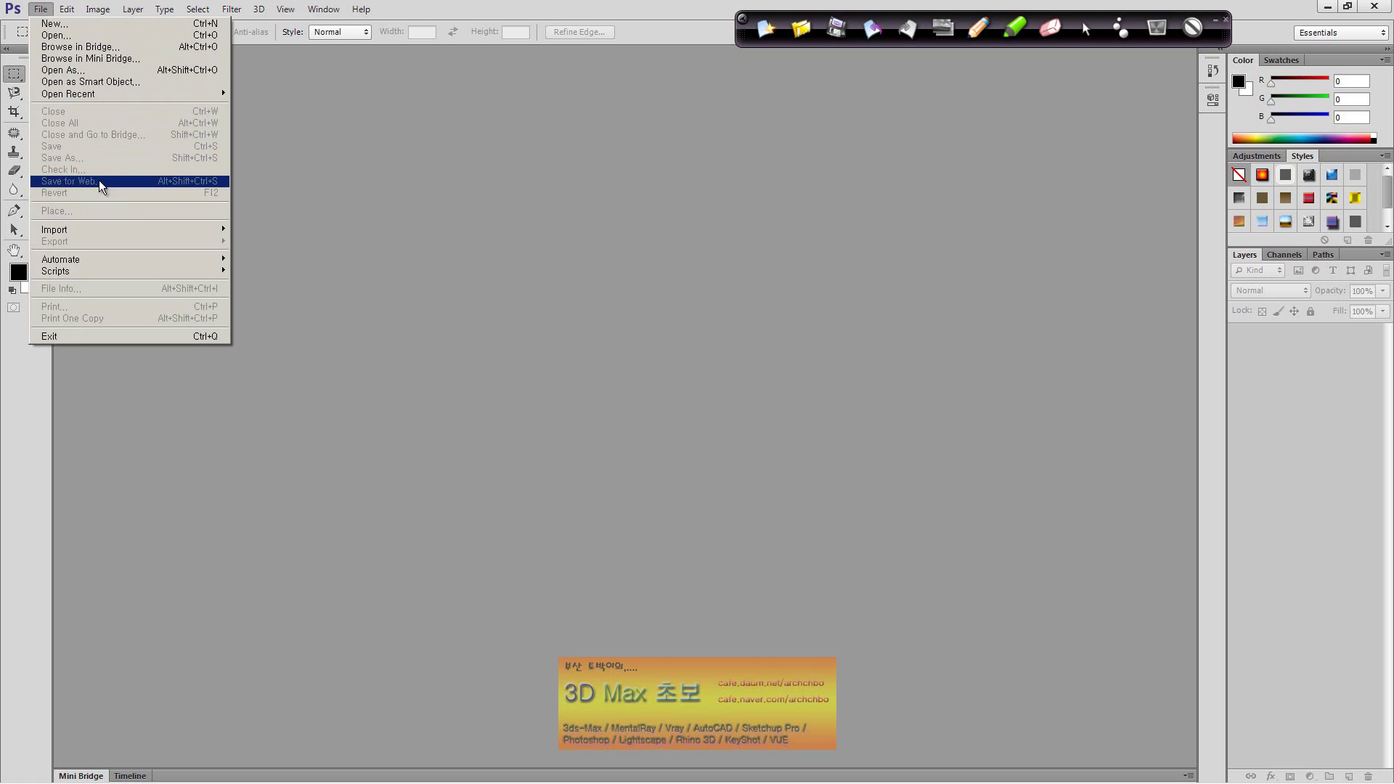
left_click(45, 36)
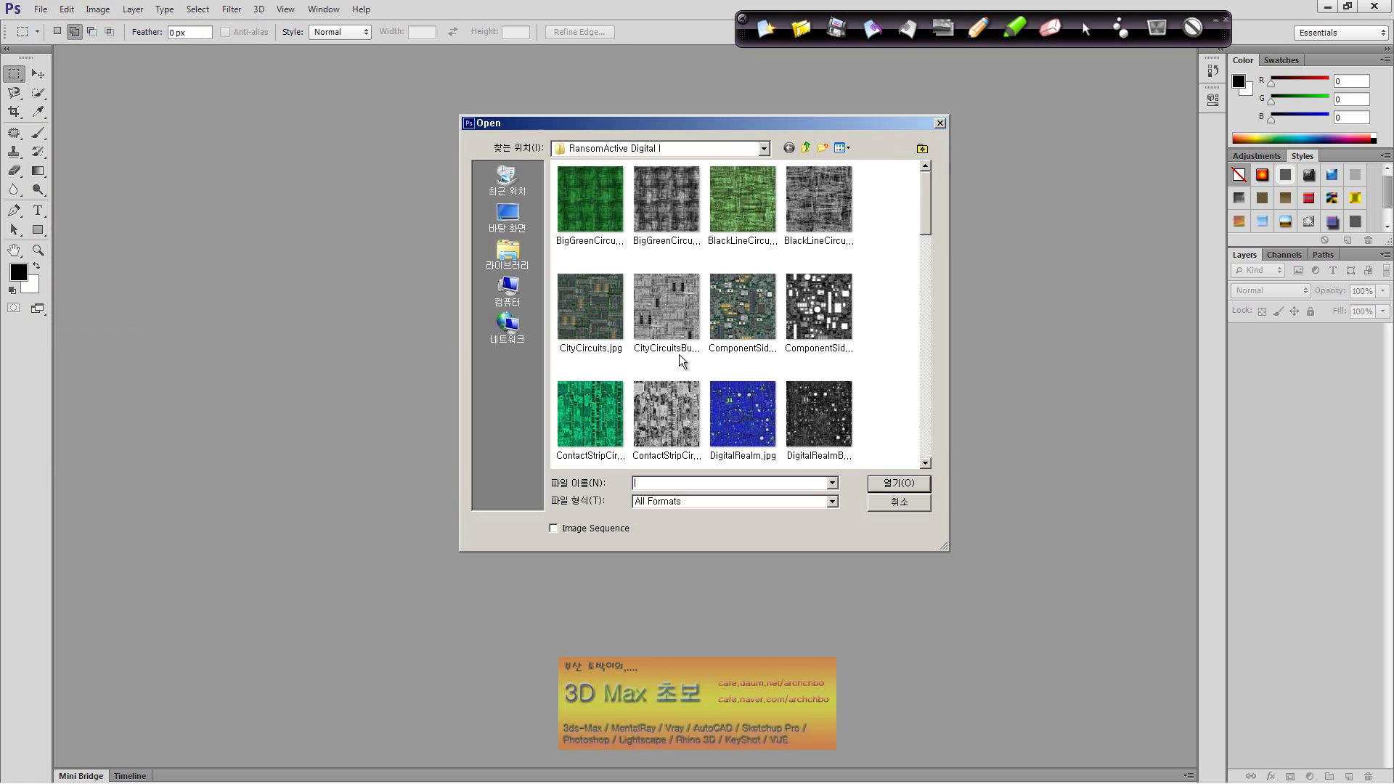
left_click(594, 321)
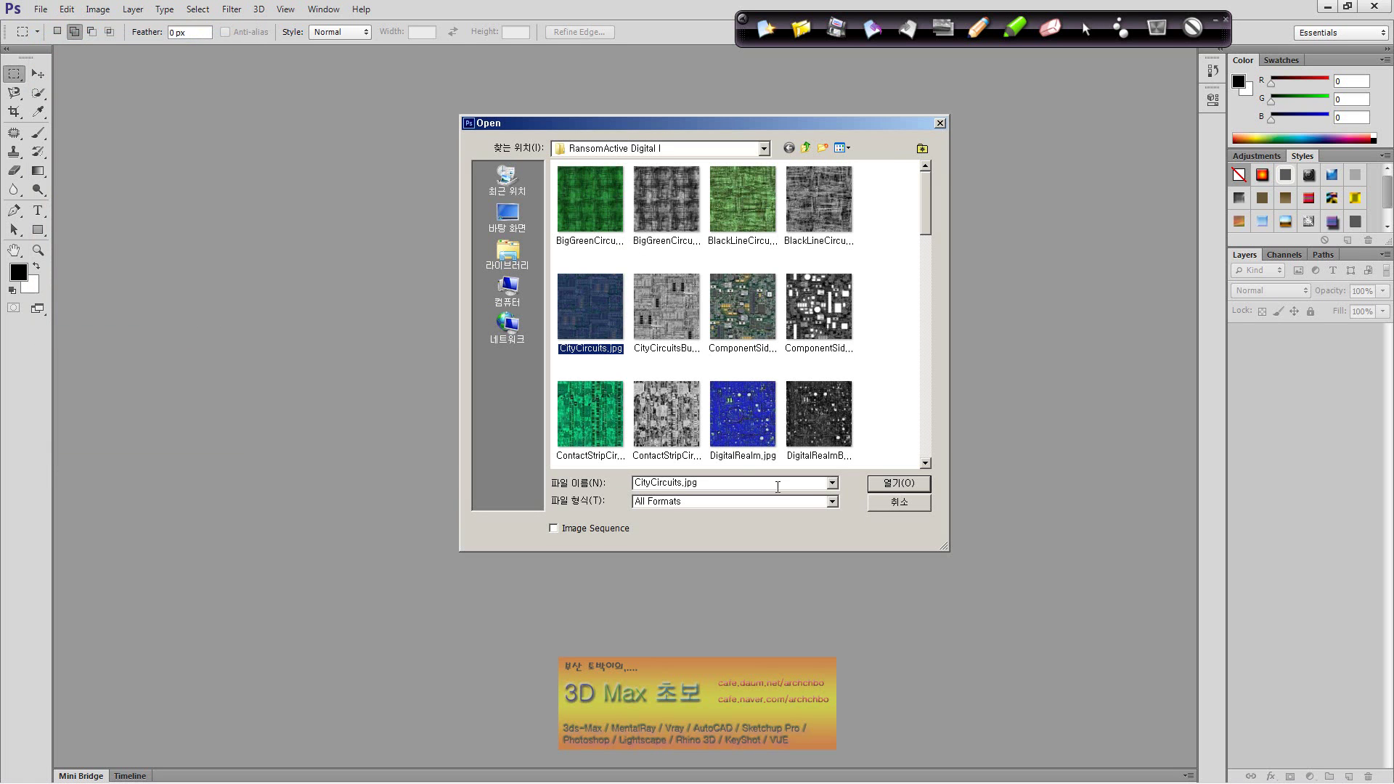
left_click(894, 484)
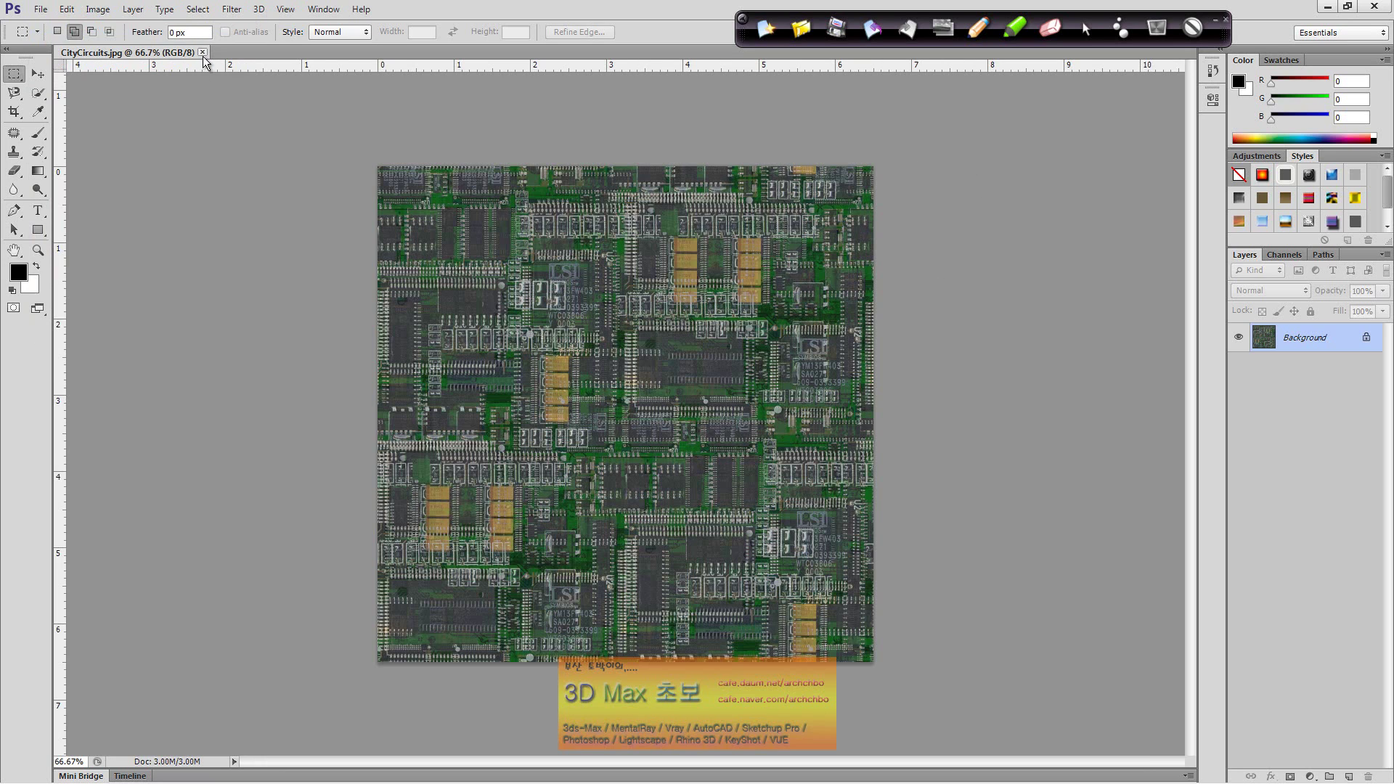
left_click(202, 53)
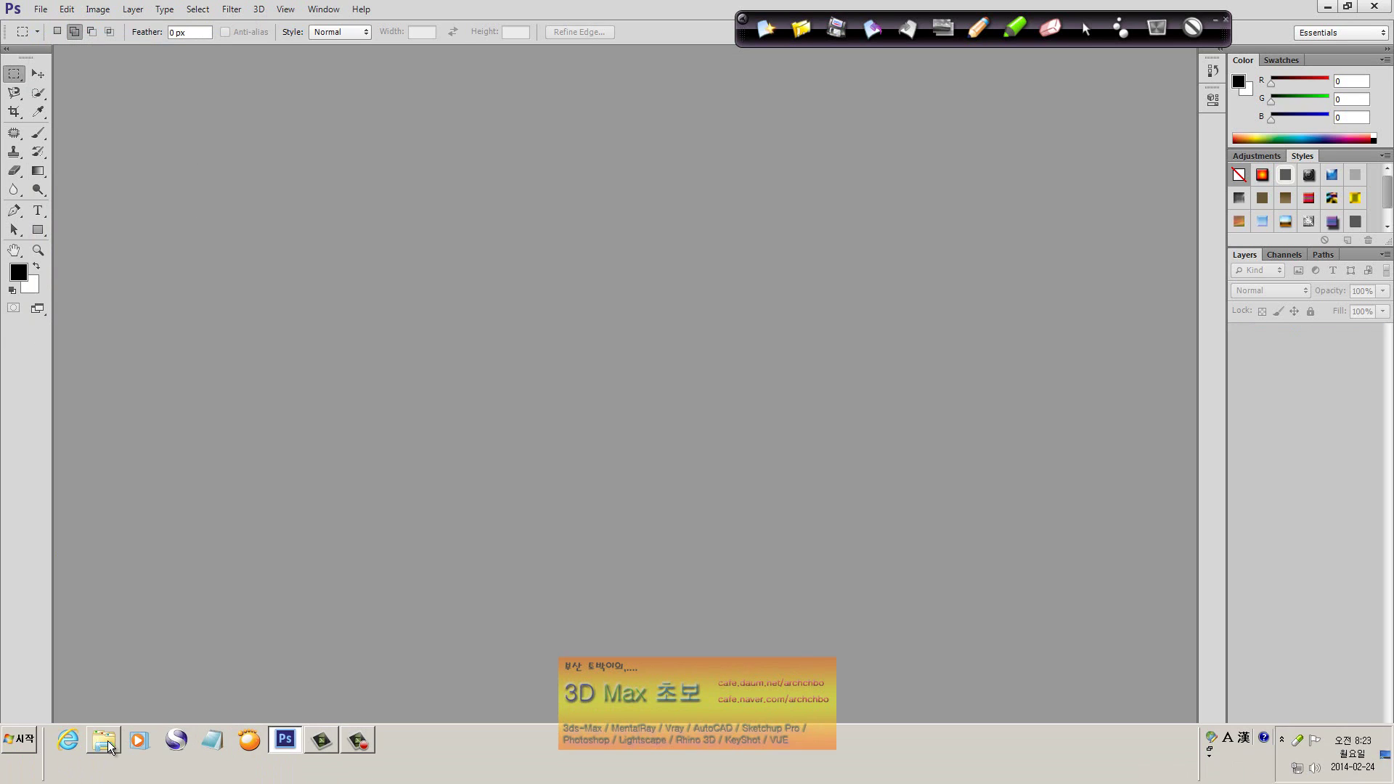
Step: In Explorer, go to LEC > Source > Mapping > Ransom > RansomActive Digital I and drag BigGreenCircuit.jpg into Photoshop
left_click(104, 740)
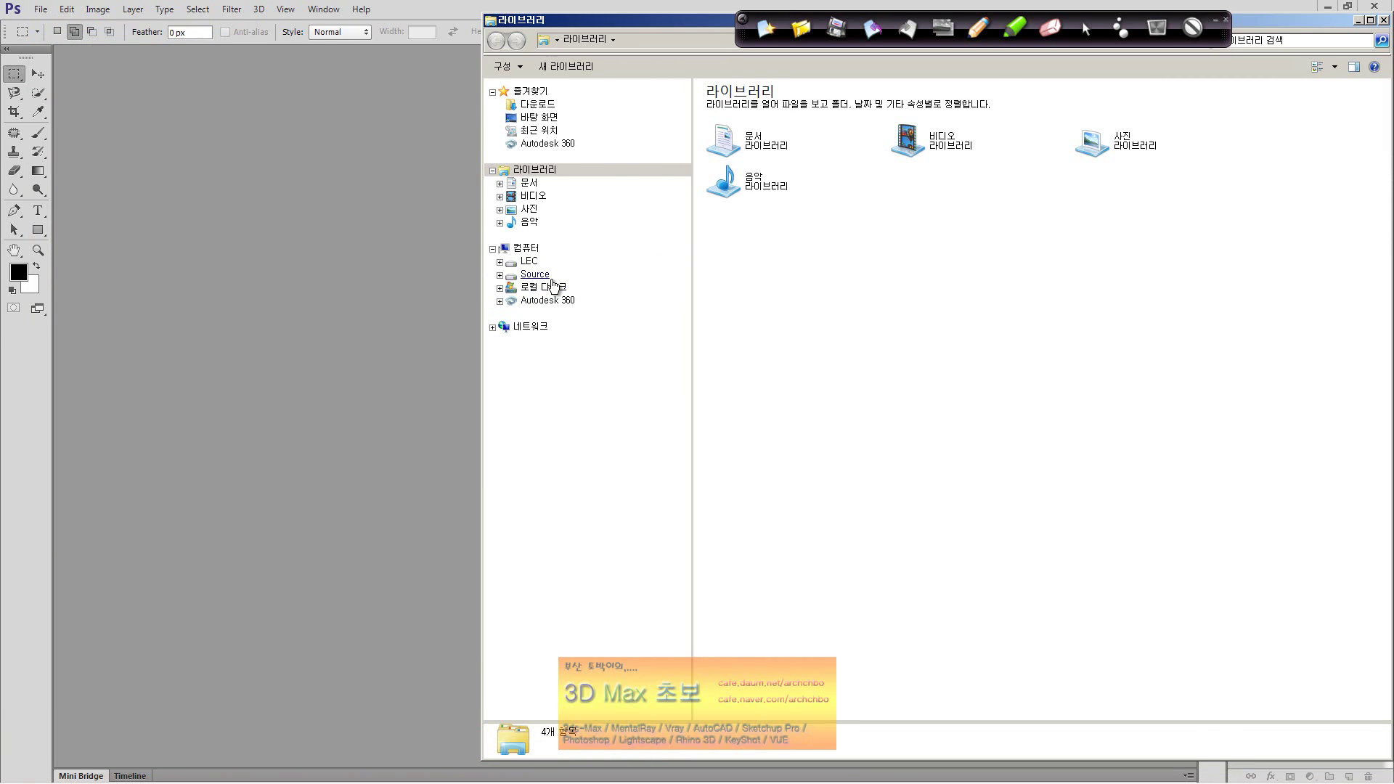
left_click(541, 262)
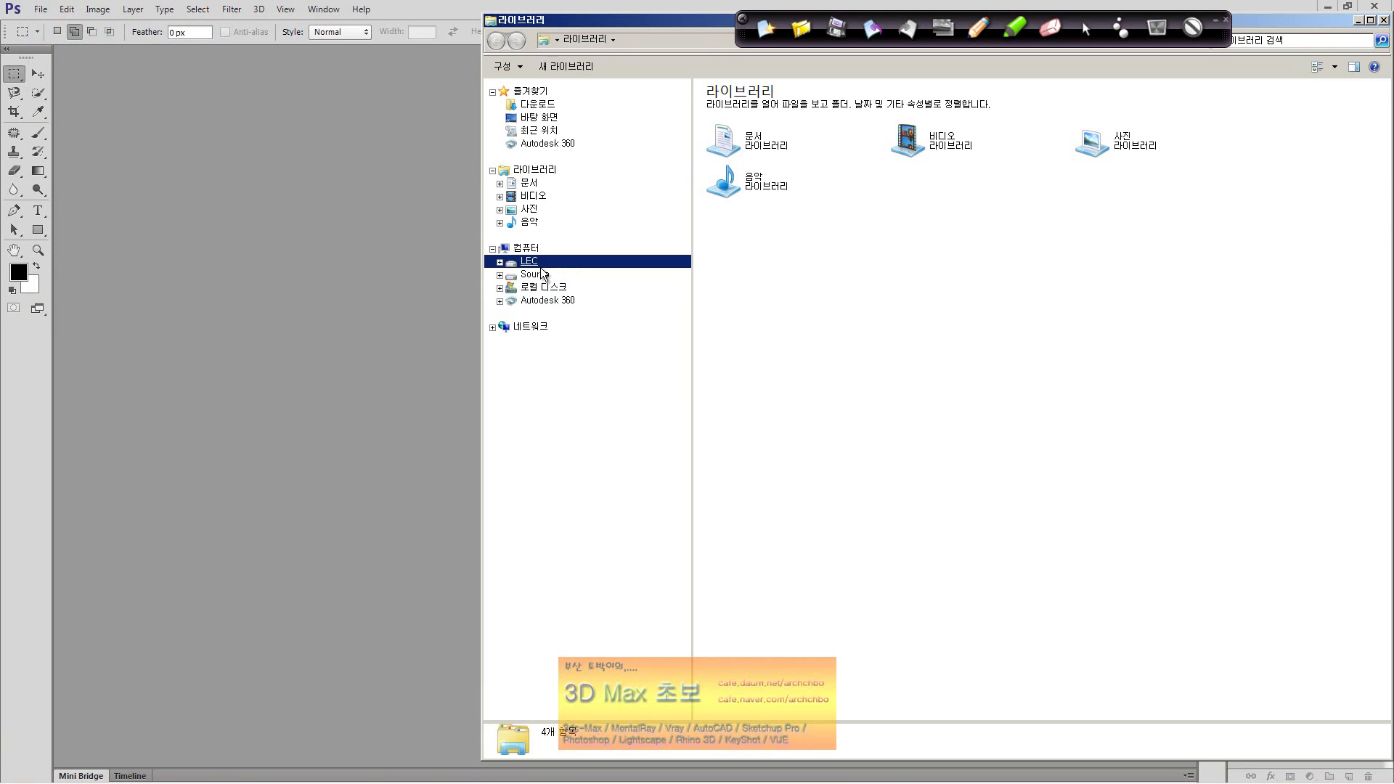
double_click(737, 155)
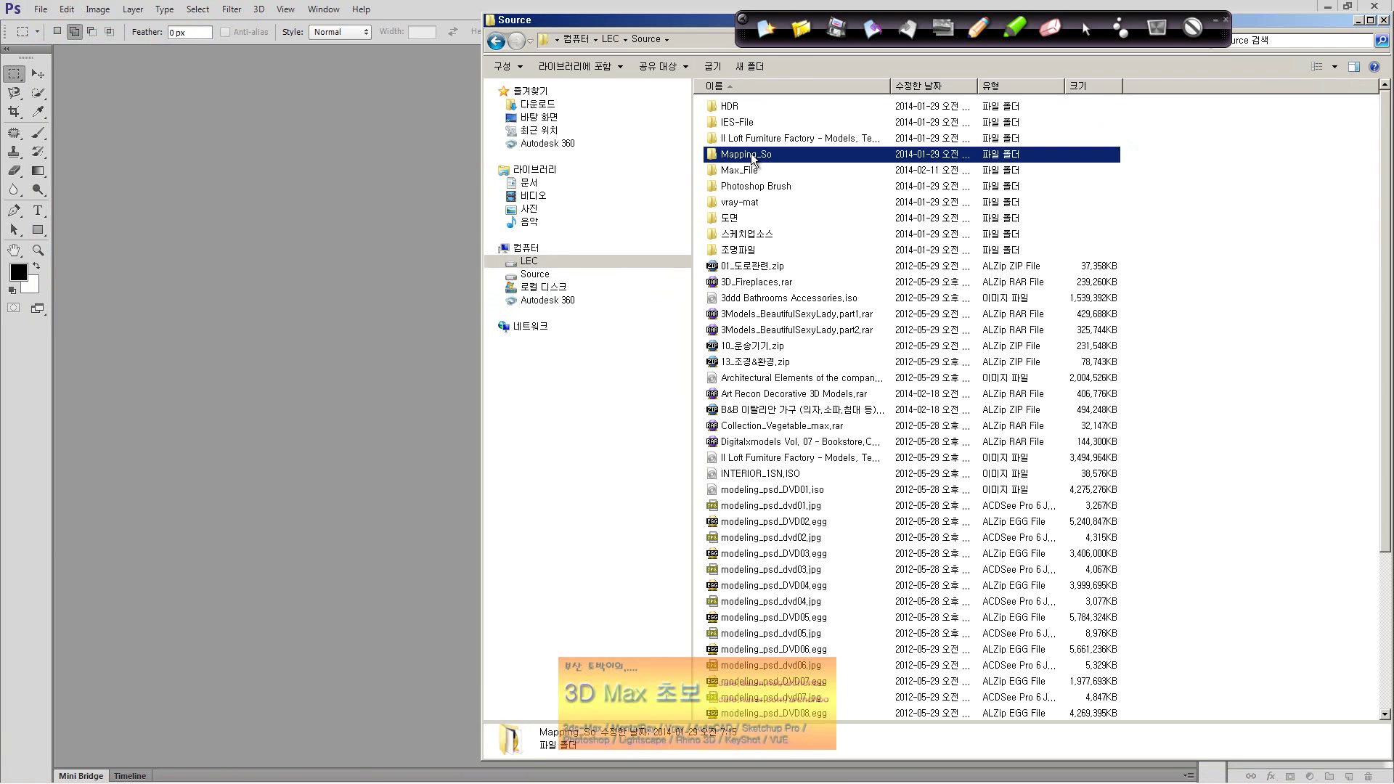
double_click(766, 183)
double_click(779, 107)
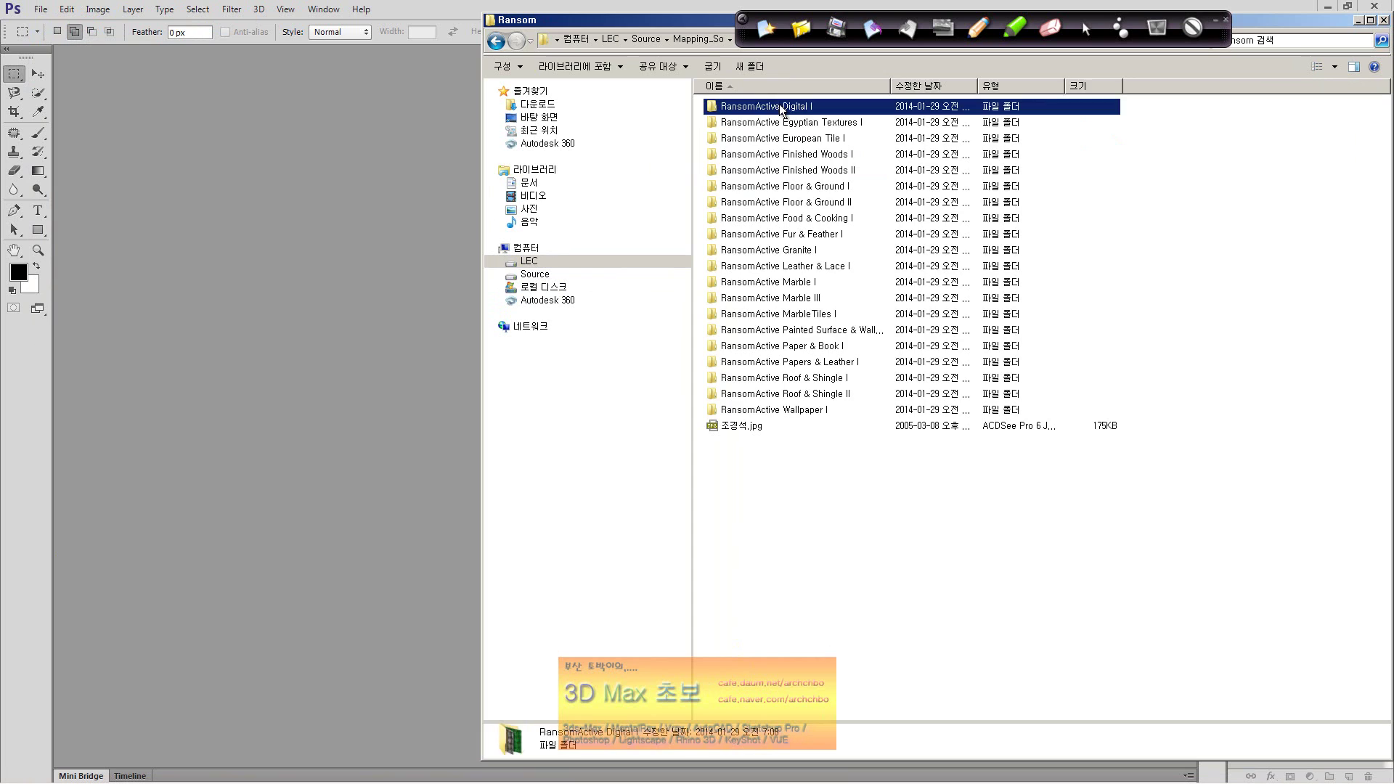
left_click(751, 143)
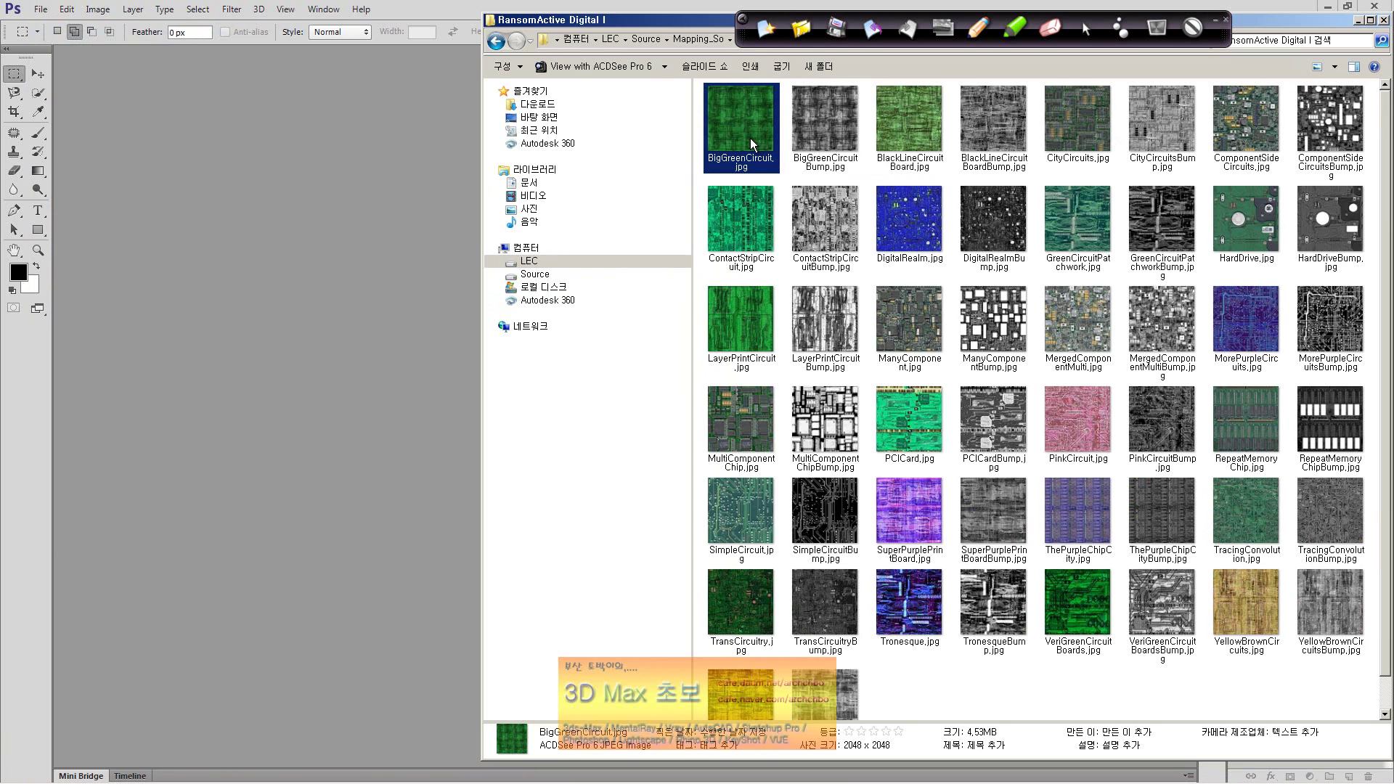
mouse_move(751, 143)
left_mouse_down()
mouse_move(652, 131)
mouse_move(288, 191)
mouse_move(276, 283)
left_mouse_up()
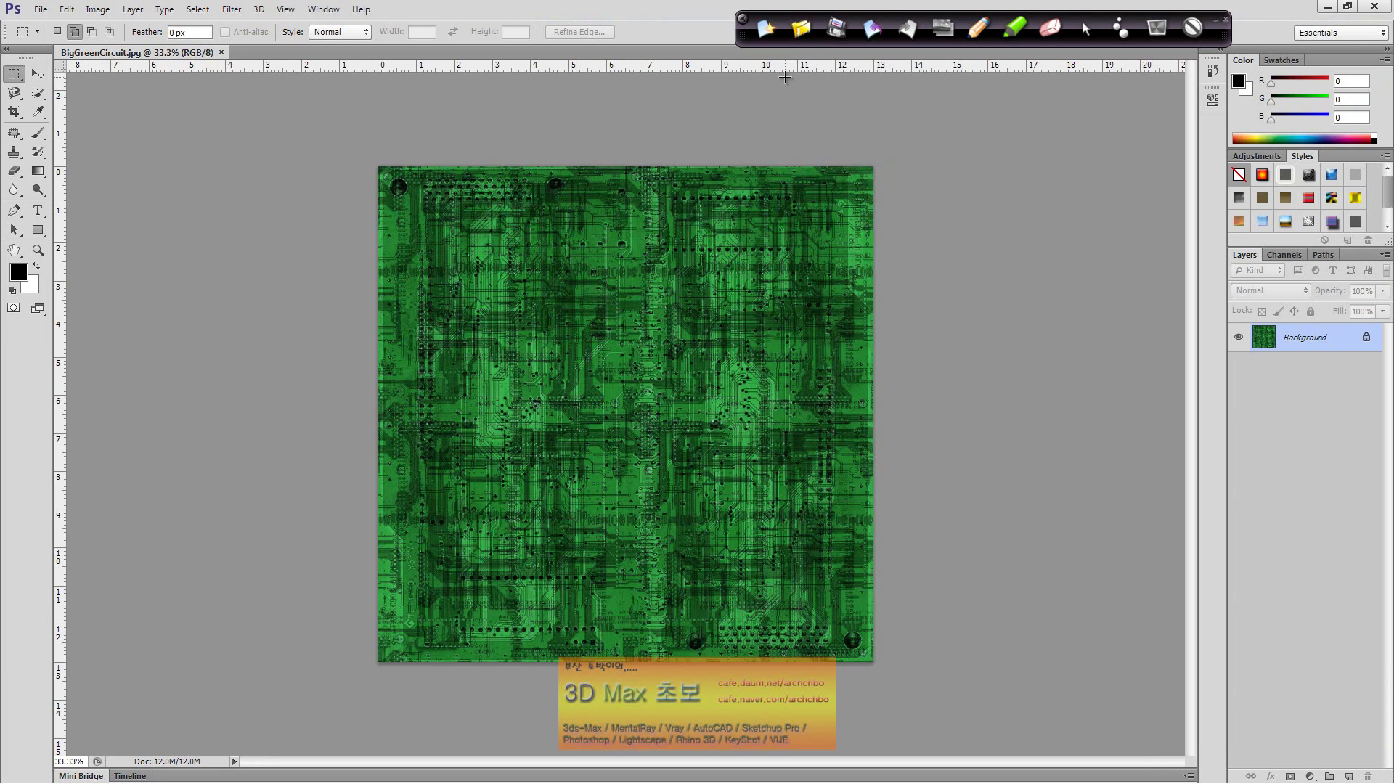
left_click_drag(745, 33, 768, 26)
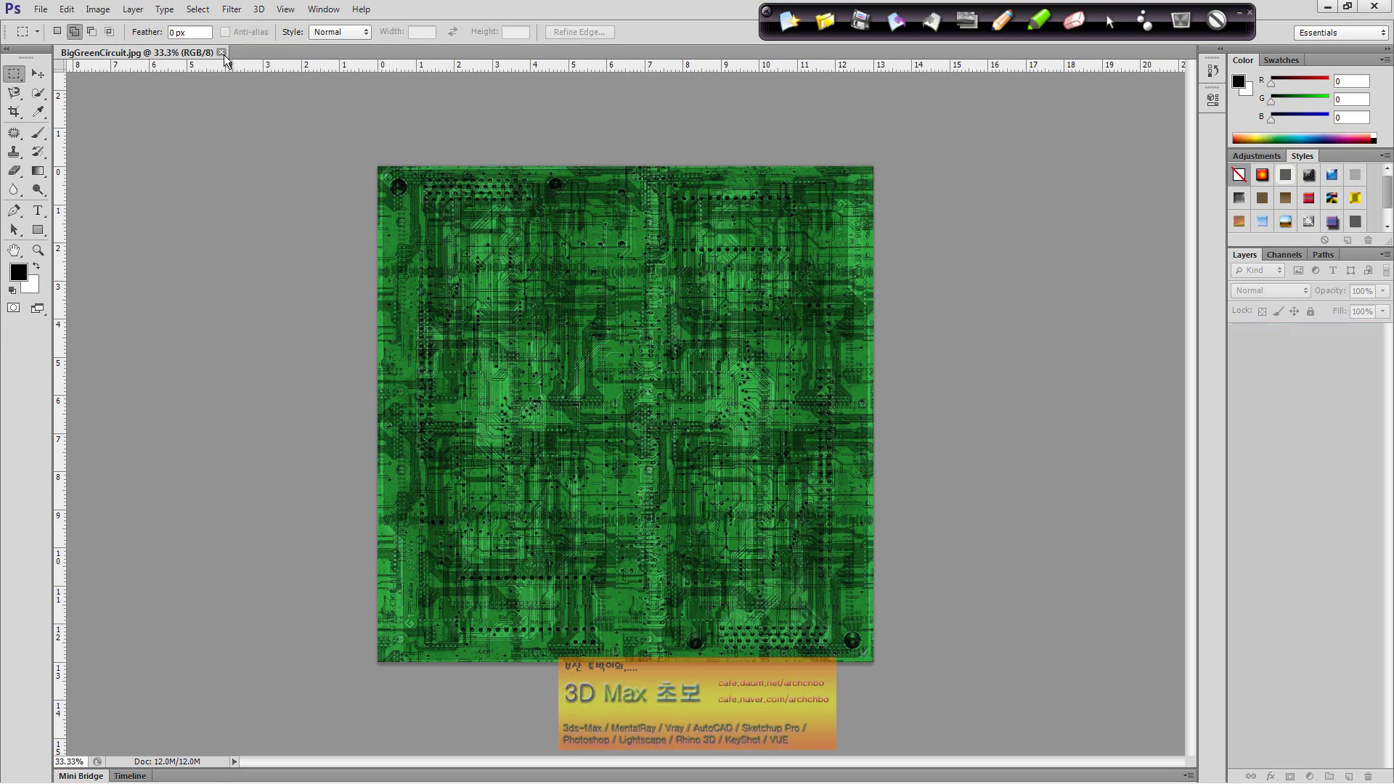
Step: Close BigGreenCircuit, then drag BigGreenCircuit, BlackLineCircuitBoard and CityCircuits from Explorer into Photoshop together
left_click(224, 53)
left_click(103, 741)
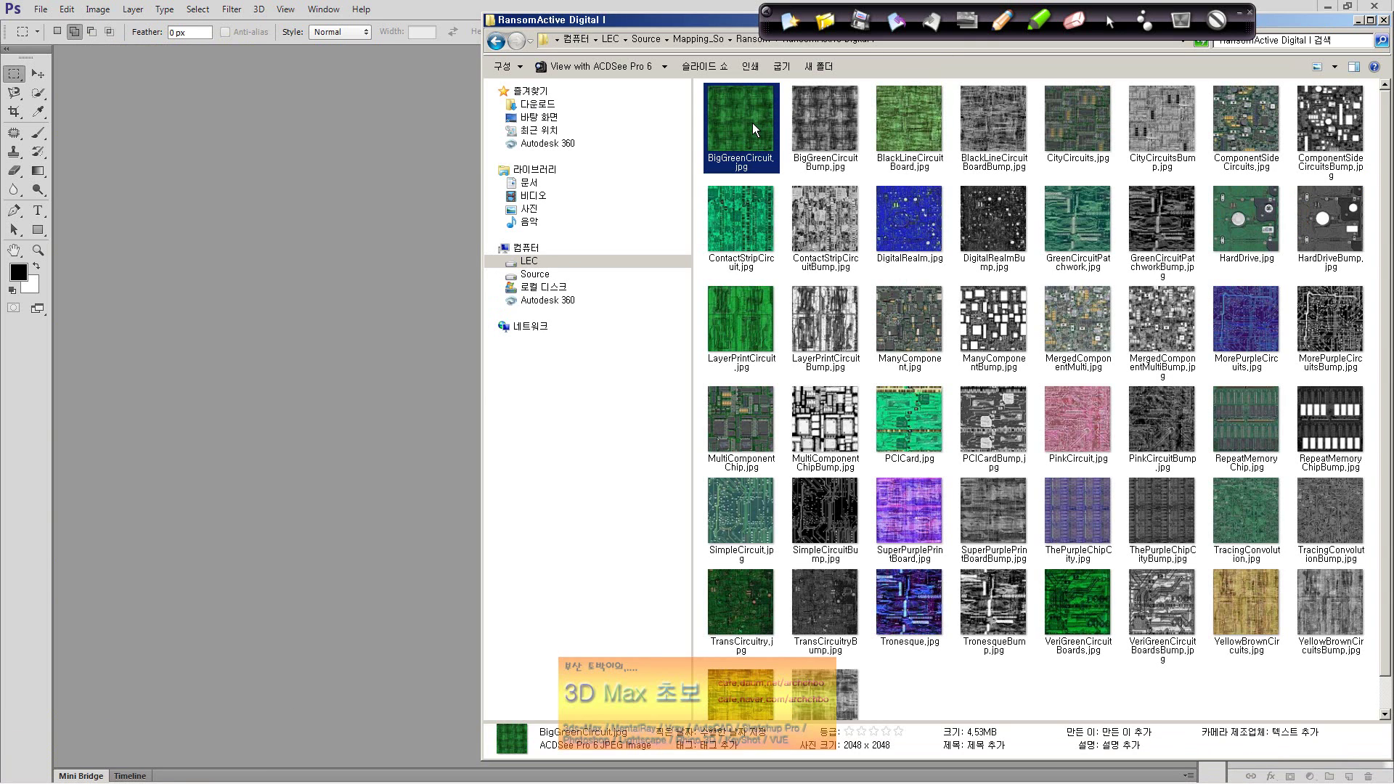
left_click(913, 137, "ctrl")
left_click(1100, 155, "ctrl")
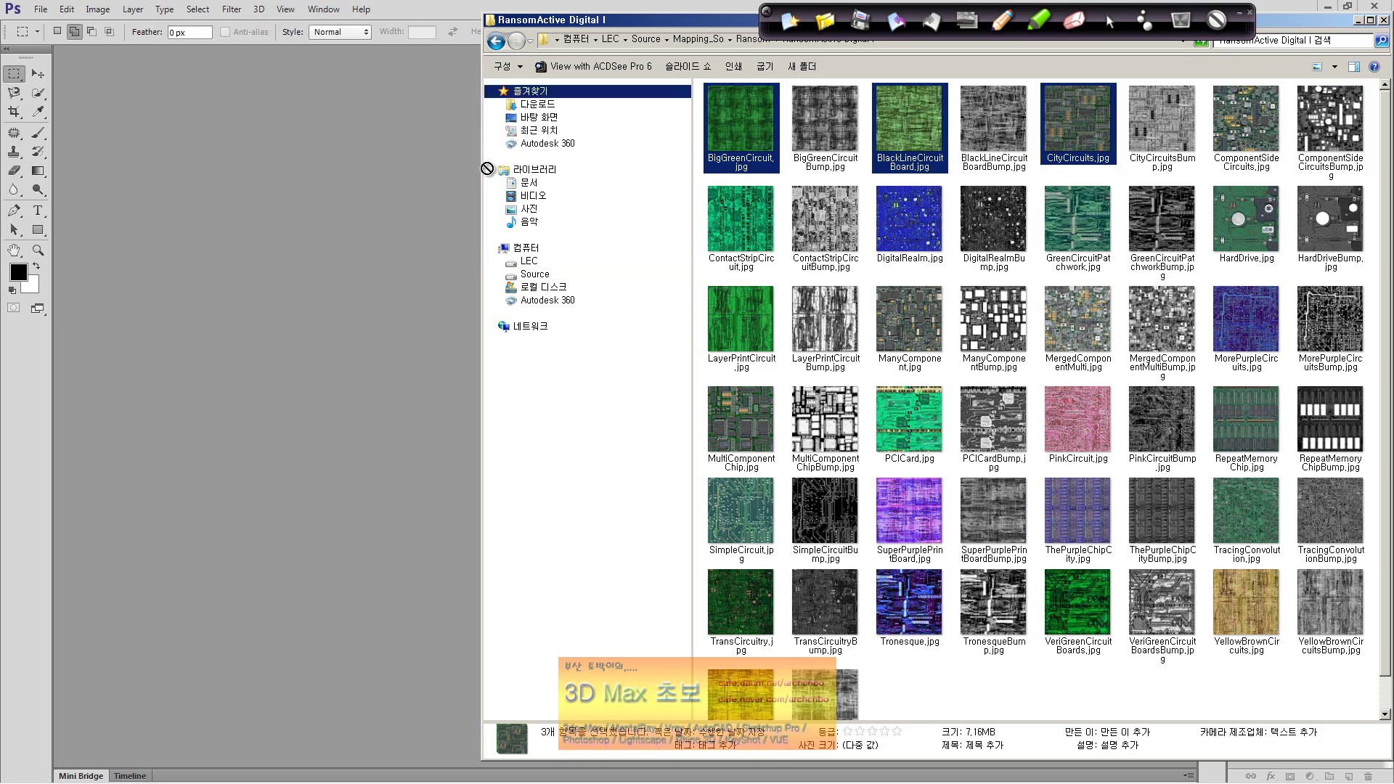
left_click_drag(751, 138, 228, 229)
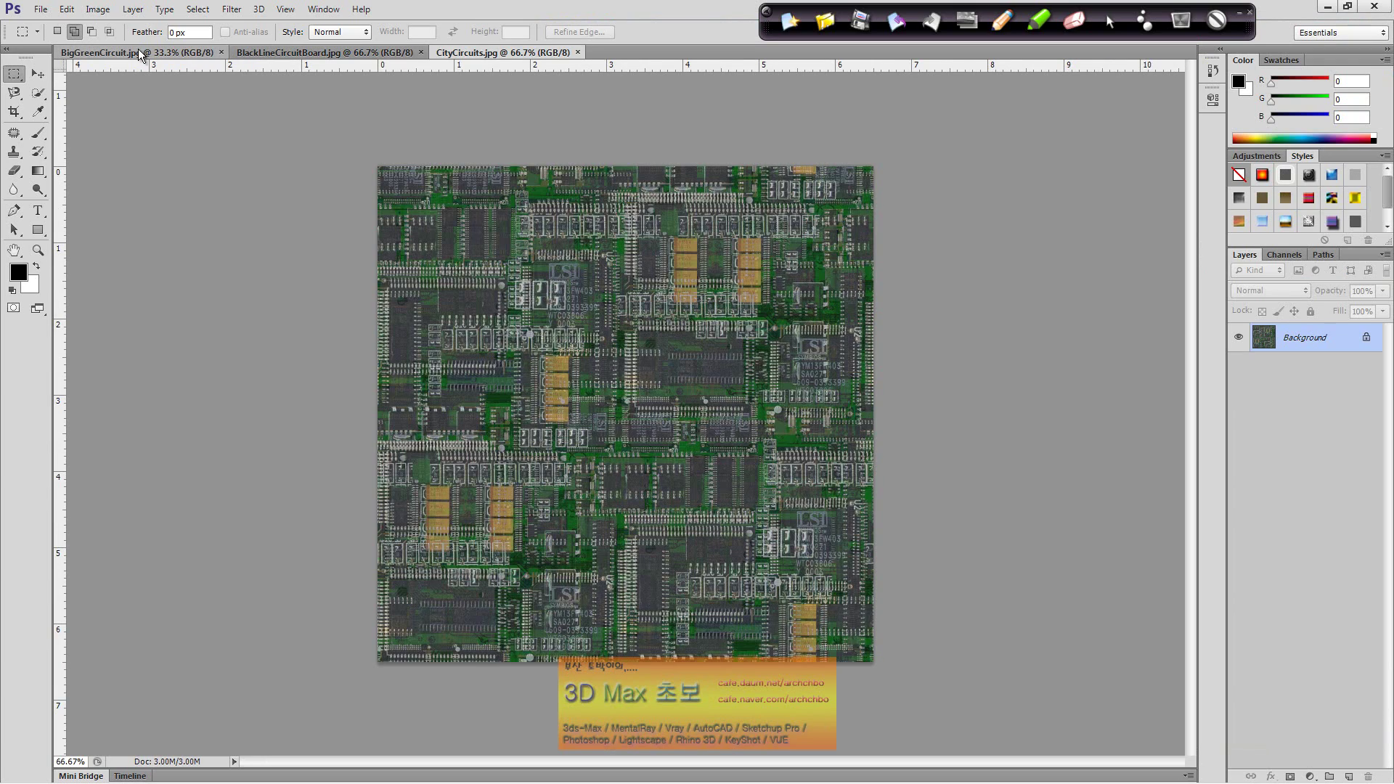
Step: Flip through the three document tabs, ending with CityCircuits.jpg in front
left_click(80, 52)
left_click(321, 53)
left_click(489, 53)
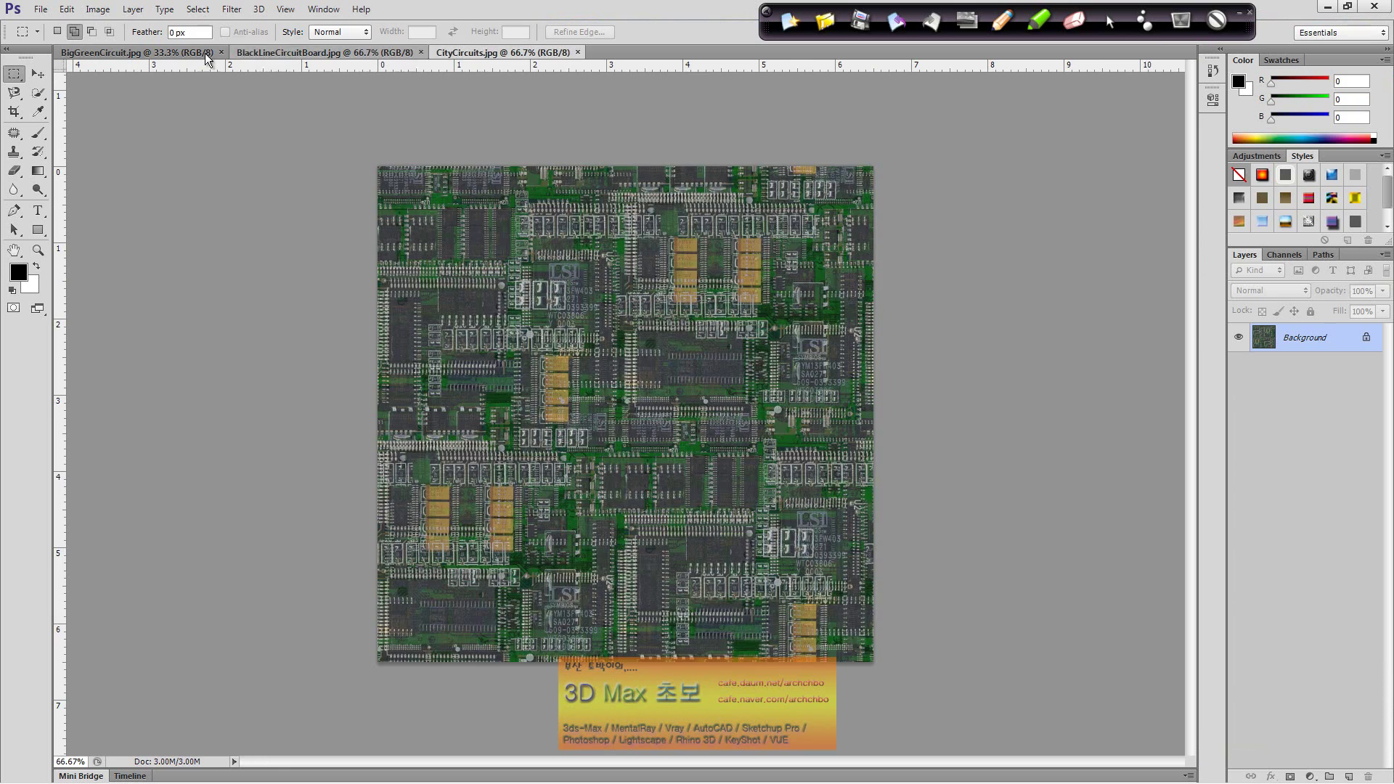
key("ctrl+Tab")
key("ctrl+Tab")
left_click(482, 54)
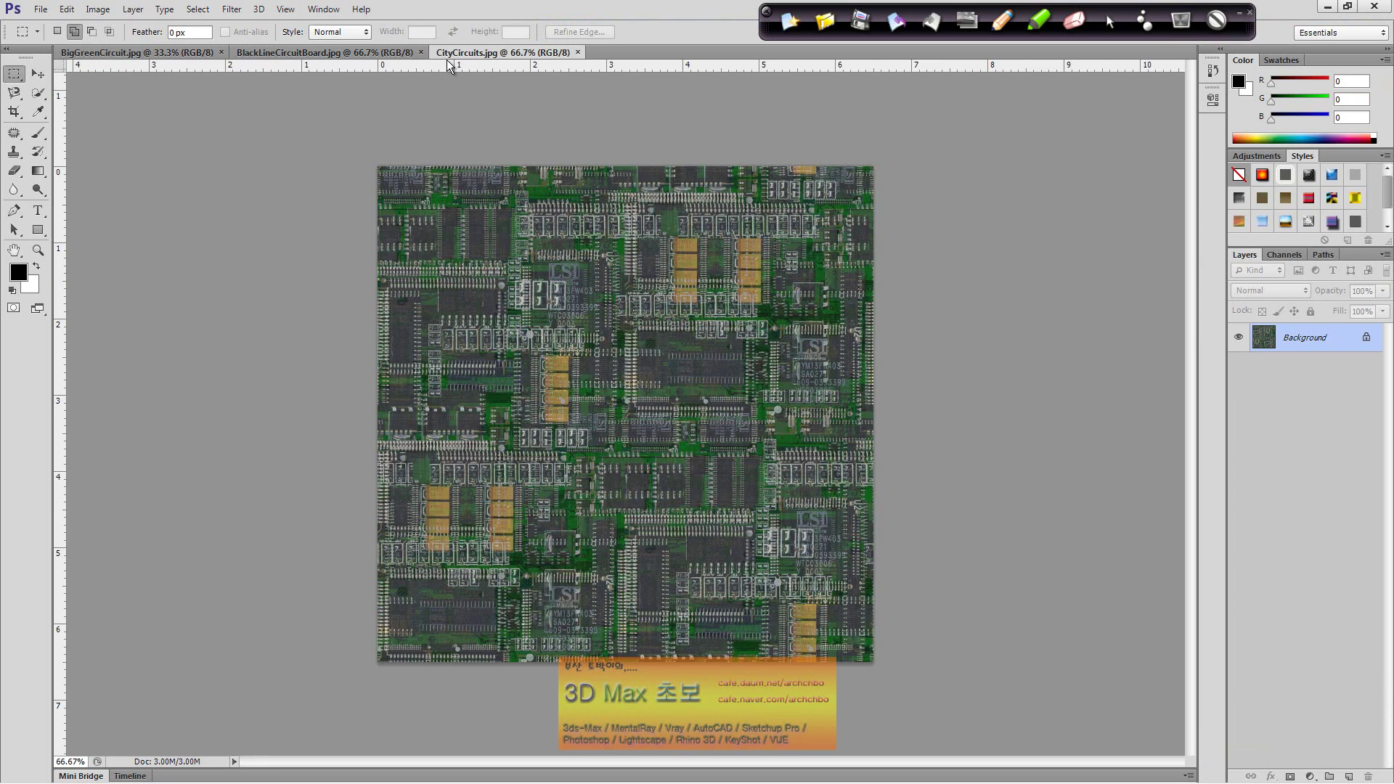
left_click(341, 54)
left_click(159, 53)
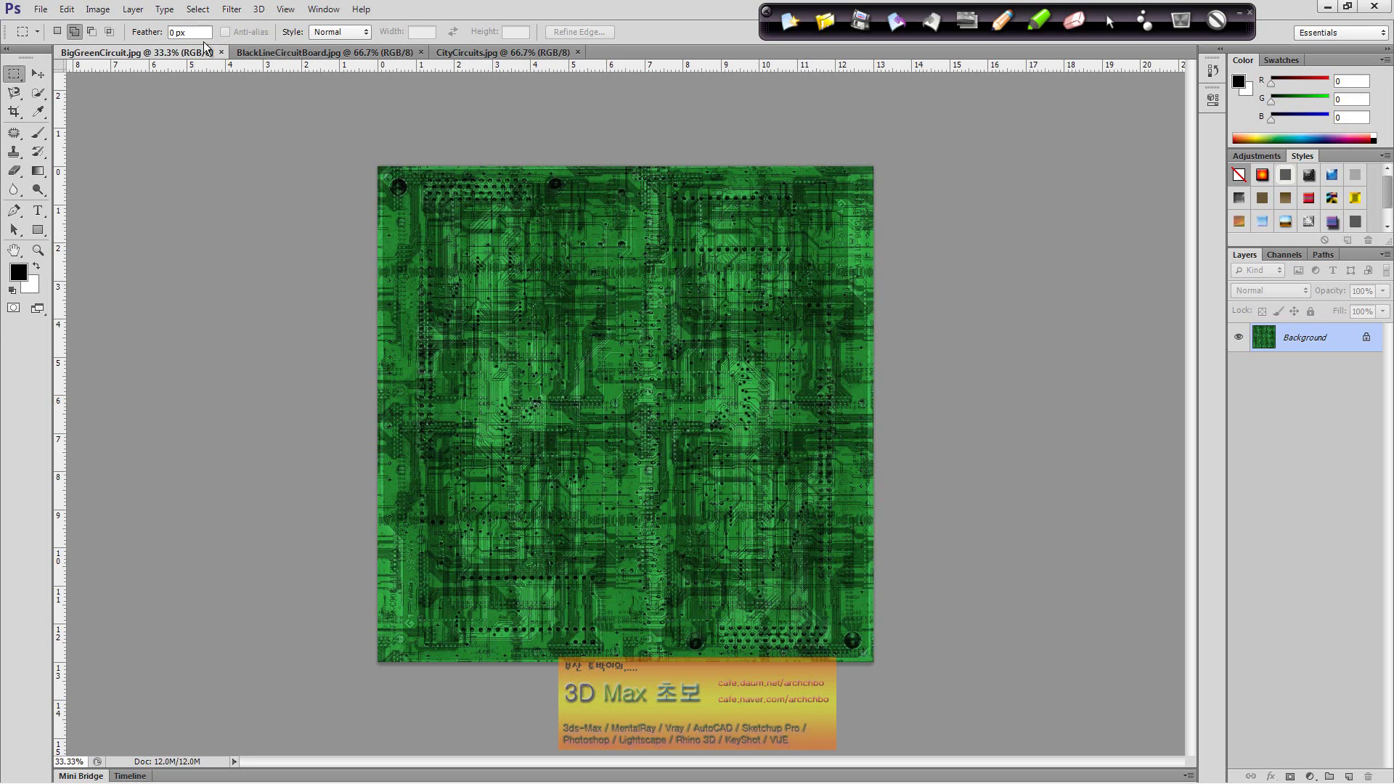
left_click(327, 52)
left_click(456, 54)
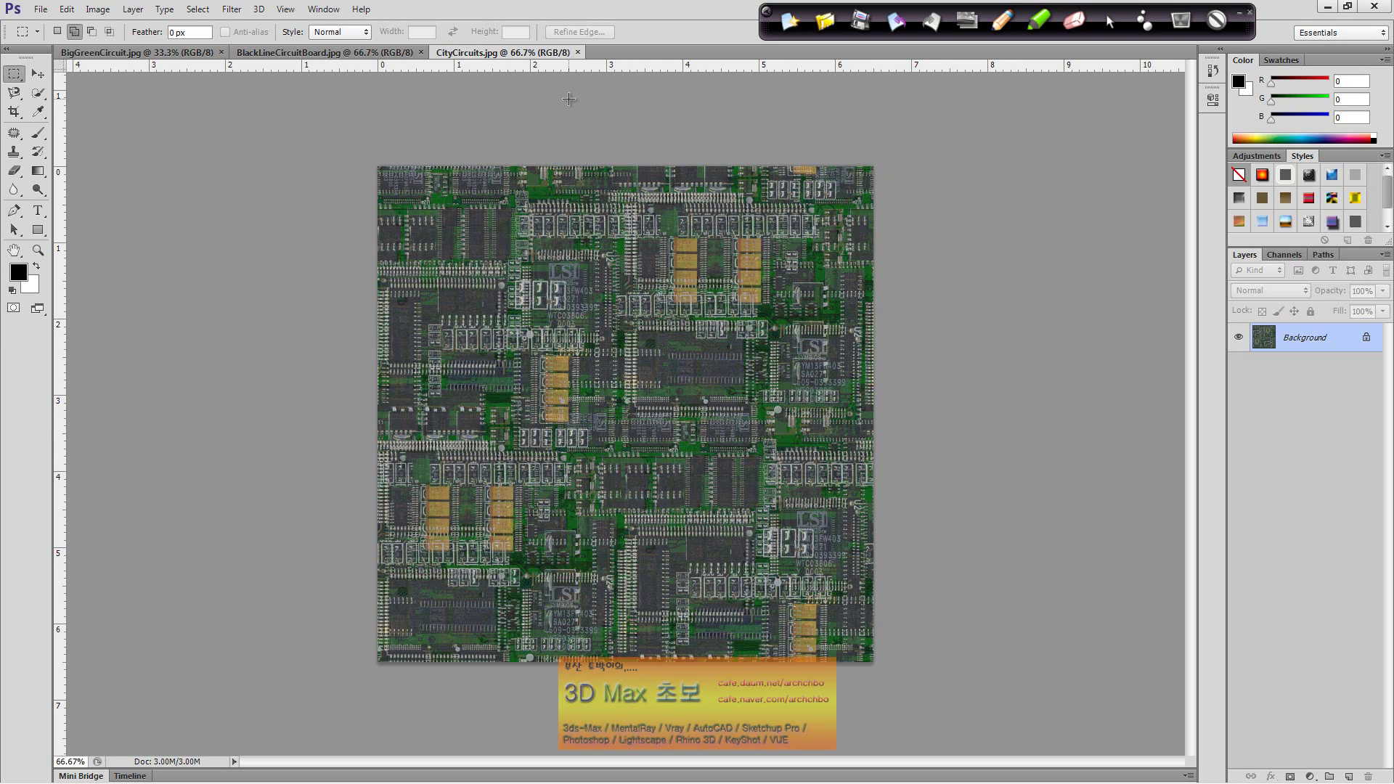
left_click(41, 8)
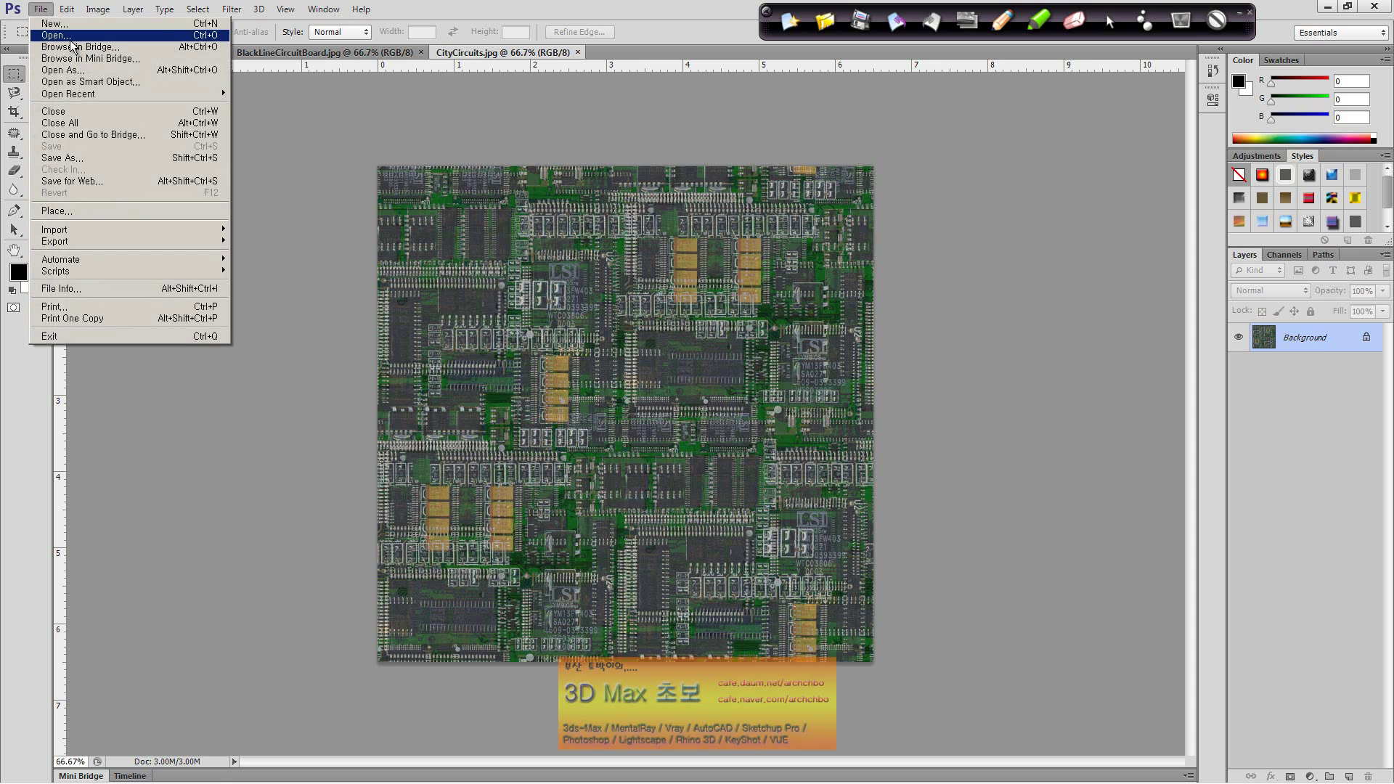
left_click(44, 33)
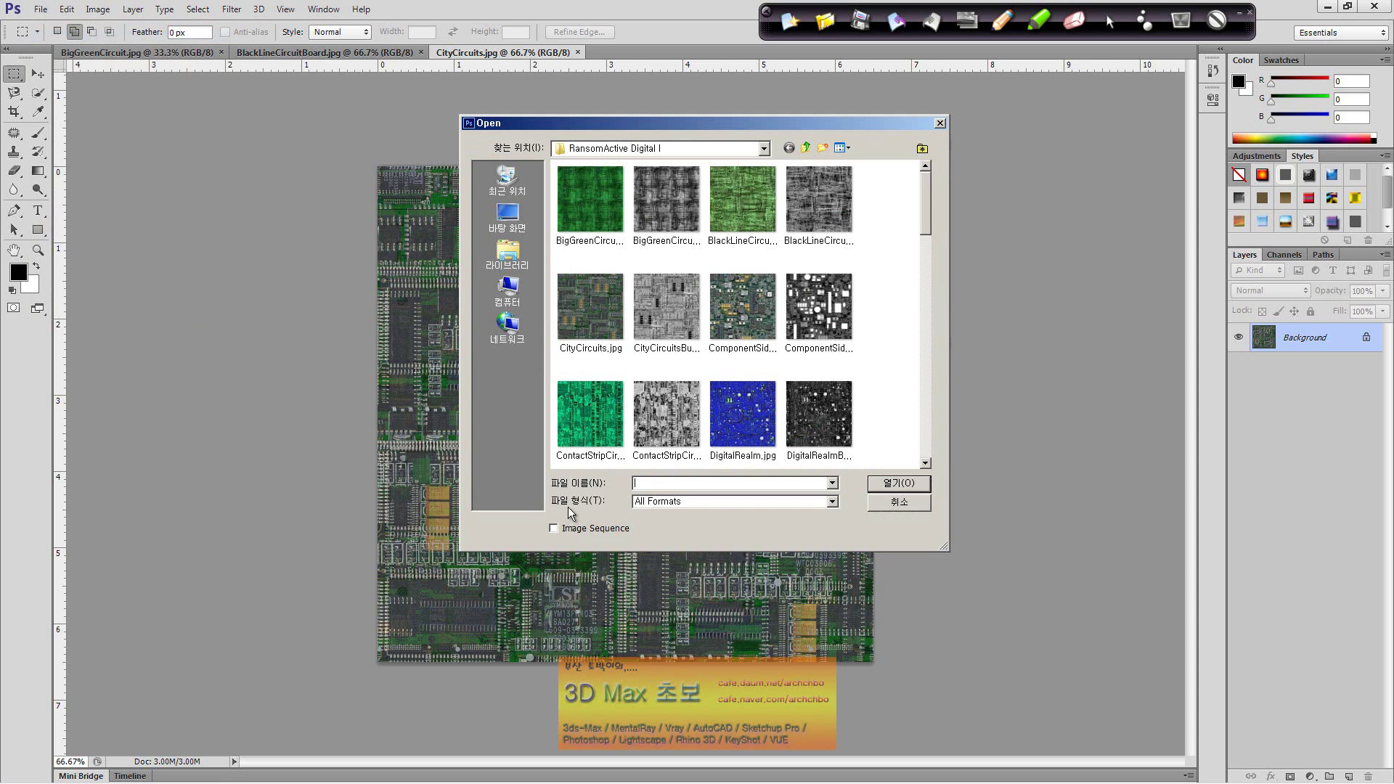
left_click(730, 504)
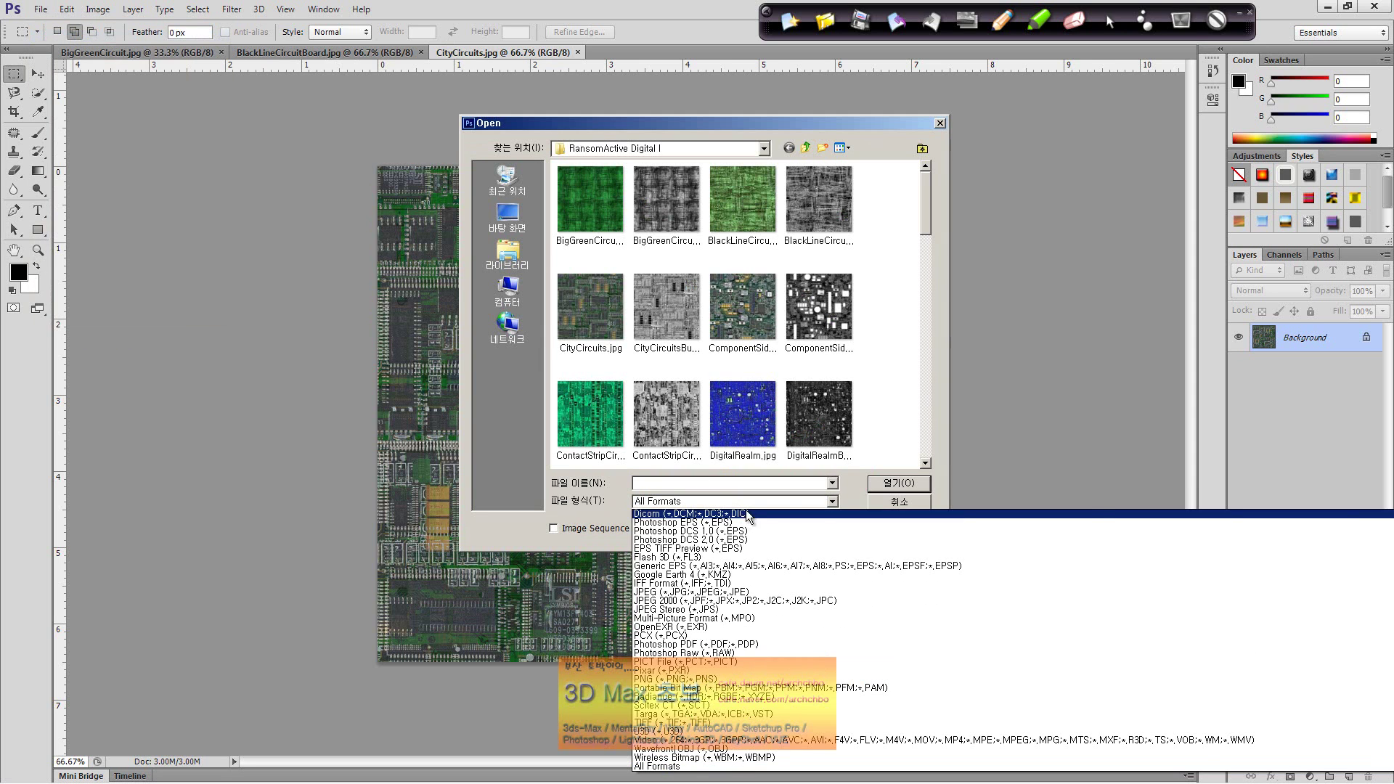
scroll(737, 522, "up", 3)
scroll(737, 521, "up", 3)
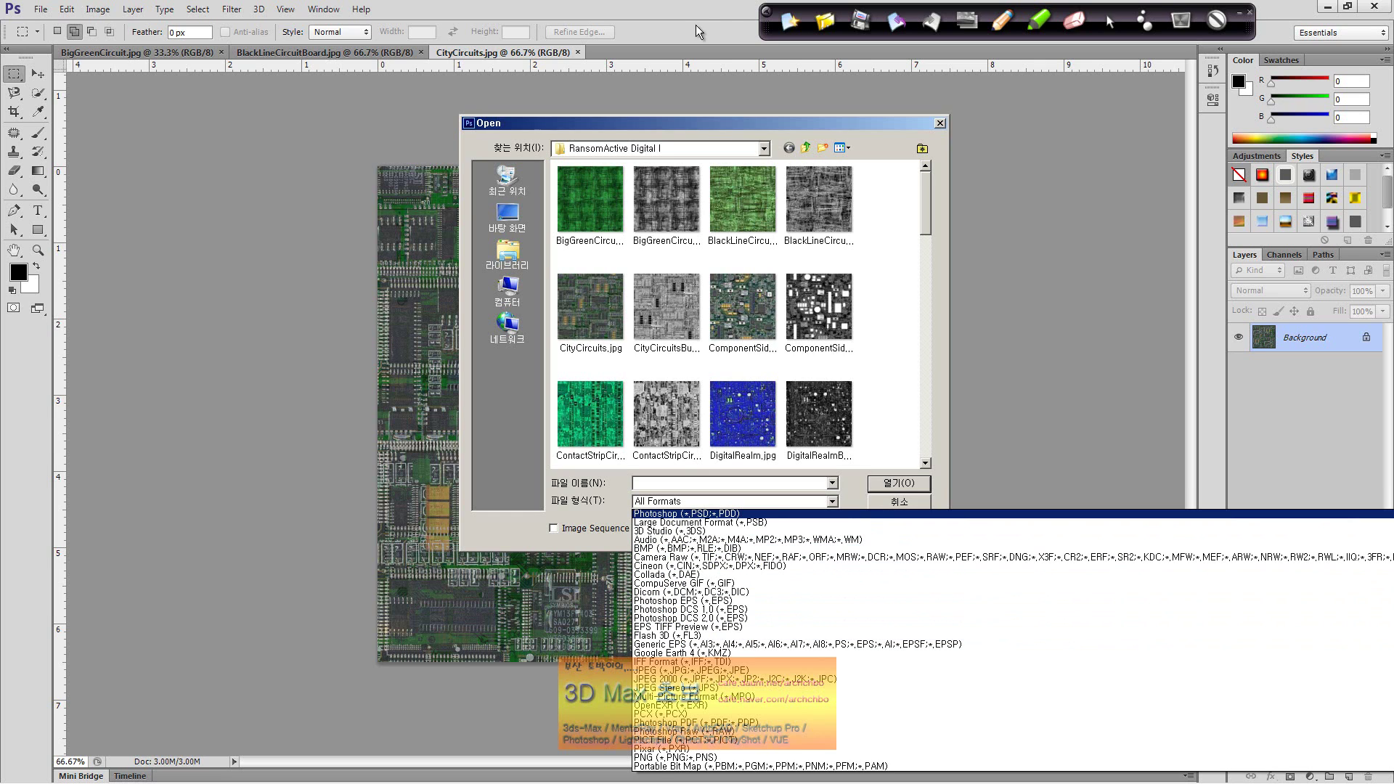
left_click(478, 93)
left_click_drag(680, 124, 303, 93)
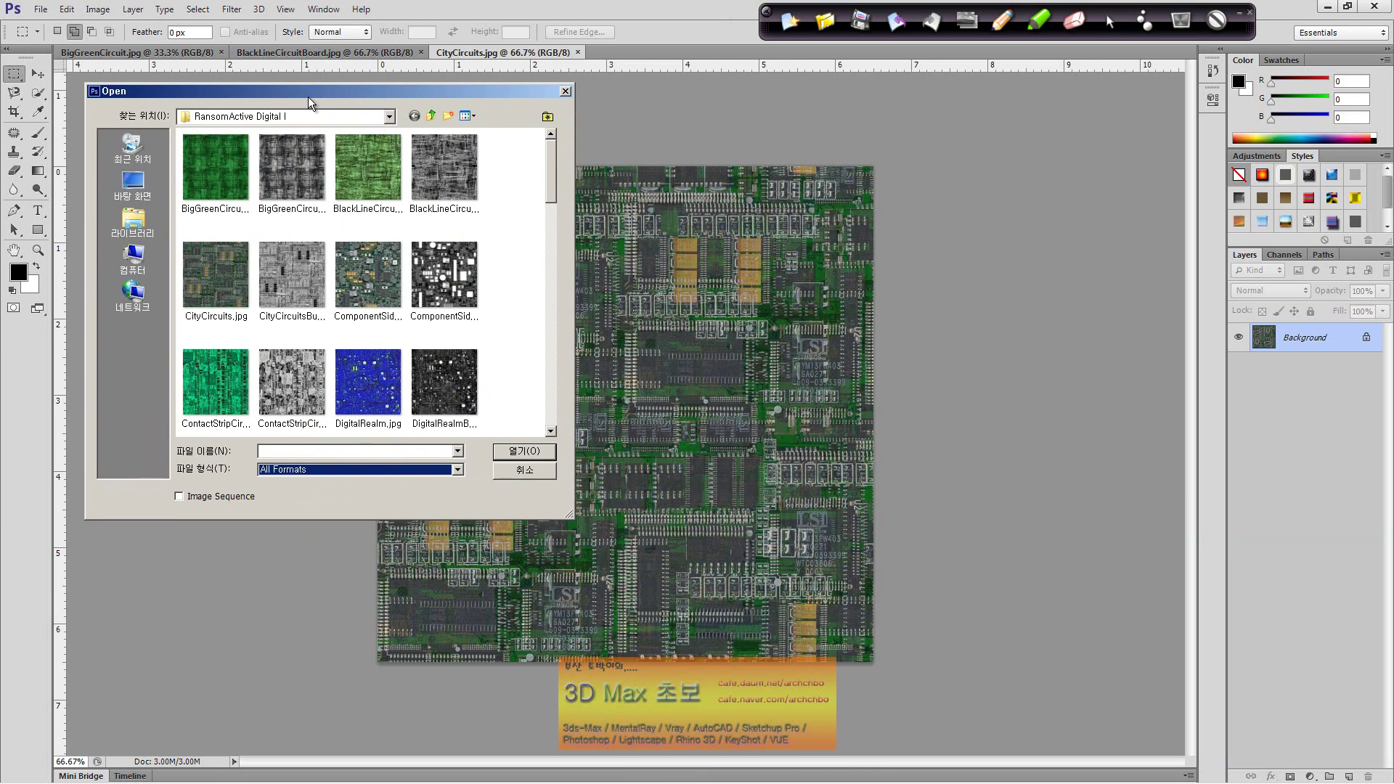
left_click(520, 471)
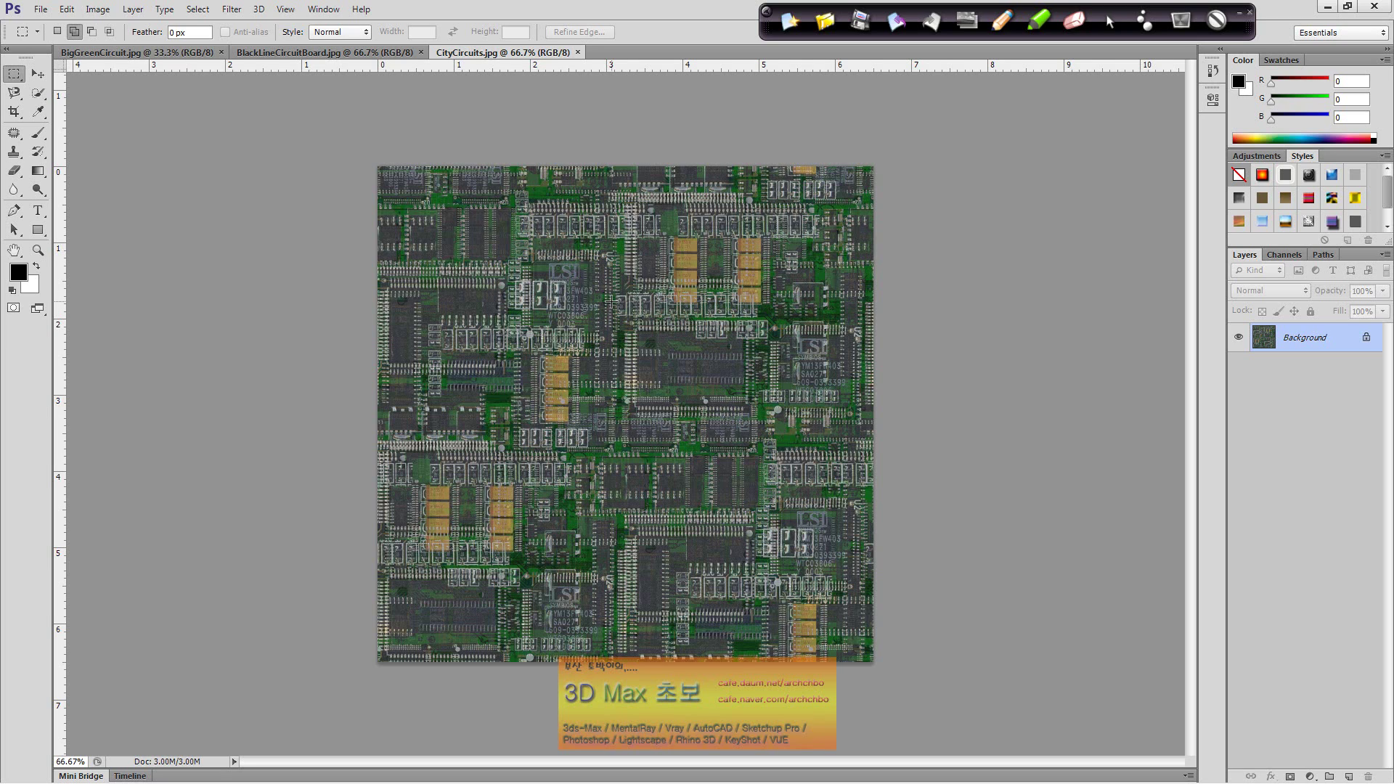
Step: Turn on the screen pen and handwrite the PSD note about layers and transparency
left_click(1003, 21)
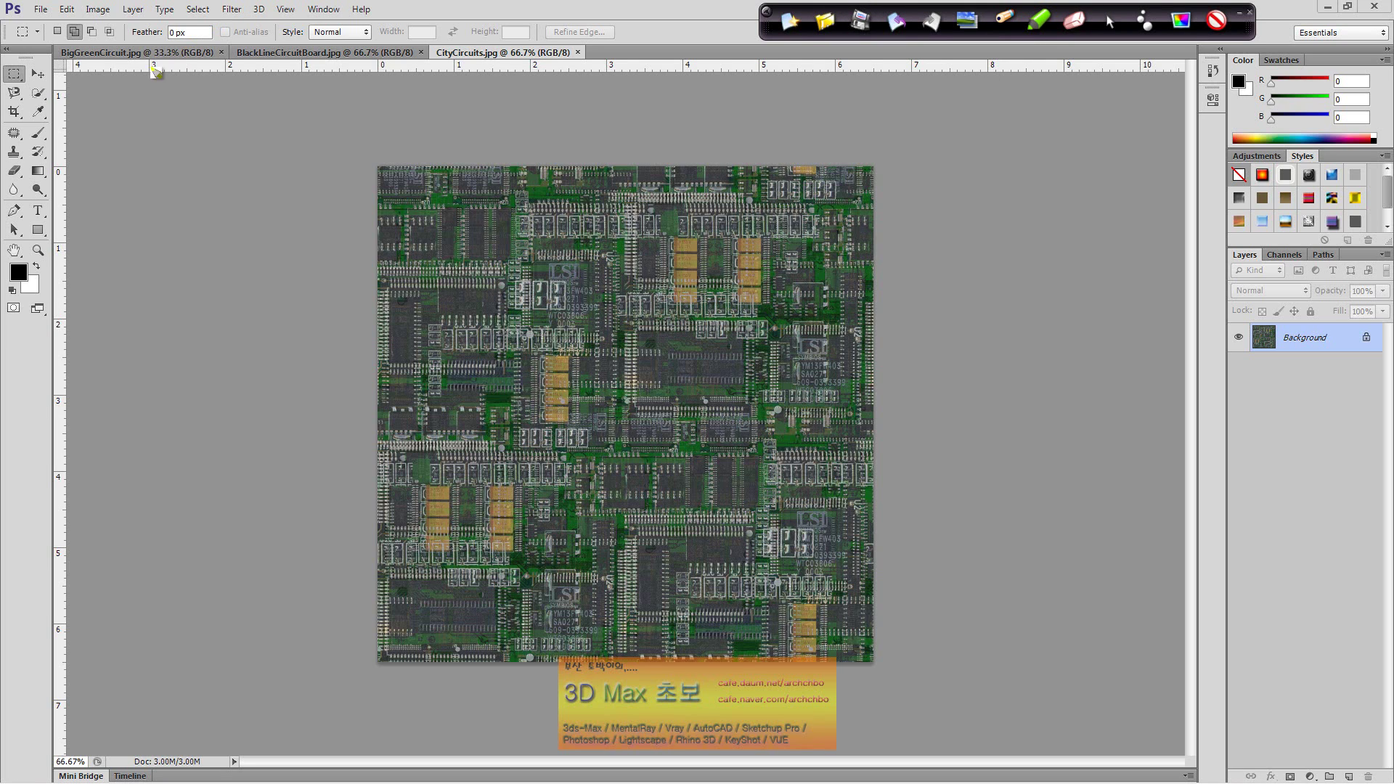
mouse_move(132, 129)
left_mouse_down()
mouse_move(144, 162)
mouse_move(168, 162)
mouse_move(290, 131)
mouse_move(308, 160)
mouse_move(268, 148)
mouse_move(335, 130)
mouse_move(336, 167)
mouse_move(414, 128)
left_mouse_up()
left_click(198, 135)
left_click(438, 127)
left_click(438, 137)
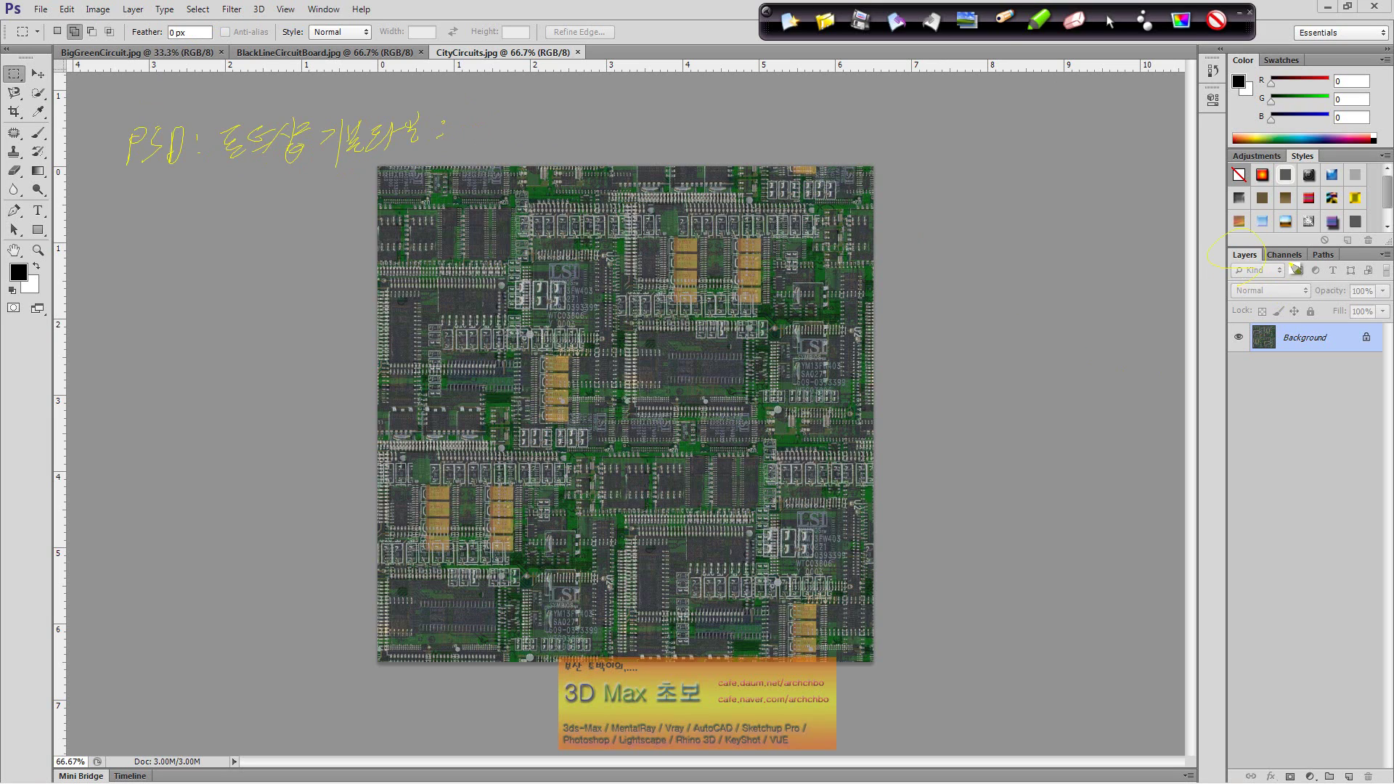
left_click_drag(1298, 267, 1314, 273)
mouse_move(471, 116)
left_mouse_down()
mouse_move(488, 142)
mouse_move(555, 144)
left_mouse_up()
left_click_drag(578, 122, 700, 138)
mouse_move(708, 120)
left_mouse_down()
mouse_move(726, 143)
mouse_move(916, 122)
mouse_move(895, 147)
mouse_move(970, 130)
mouse_move(987, 144)
left_mouse_up()
mouse_move(993, 128)
left_mouse_down()
mouse_move(996, 146)
mouse_move(1049, 123)
mouse_move(1046, 138)
left_mouse_up()
mouse_move(1053, 122)
left_mouse_down()
mouse_move(1062, 148)
mouse_move(1111, 137)
mouse_move(1118, 161)
mouse_move(1161, 149)
mouse_move(1140, 168)
left_mouse_up()
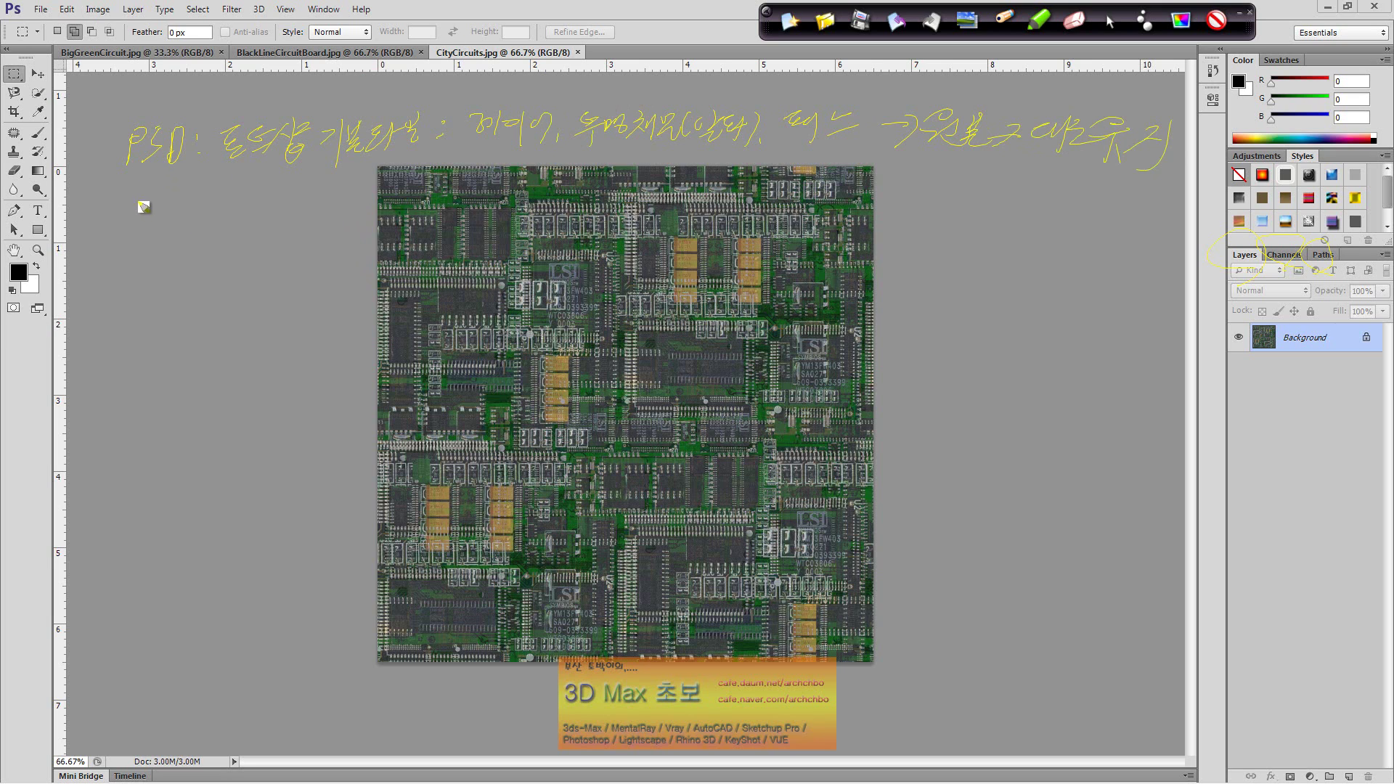
Step: Handwrite 'JPG, JPEG: 16.7 million colours' with an arrow down to 일반적
mouse_move(138, 202)
left_mouse_down()
mouse_move(122, 231)
mouse_move(155, 217)
mouse_move(190, 221)
mouse_move(191, 237)
left_mouse_up()
mouse_move(212, 201)
left_mouse_down()
mouse_move(199, 232)
mouse_move(224, 236)
mouse_move(243, 208)
mouse_move(305, 212)
mouse_move(289, 248)
mouse_move(307, 238)
left_mouse_up()
mouse_move(143, 251)
left_mouse_down()
mouse_move(122, 276)
mouse_move(225, 269)
left_mouse_up()
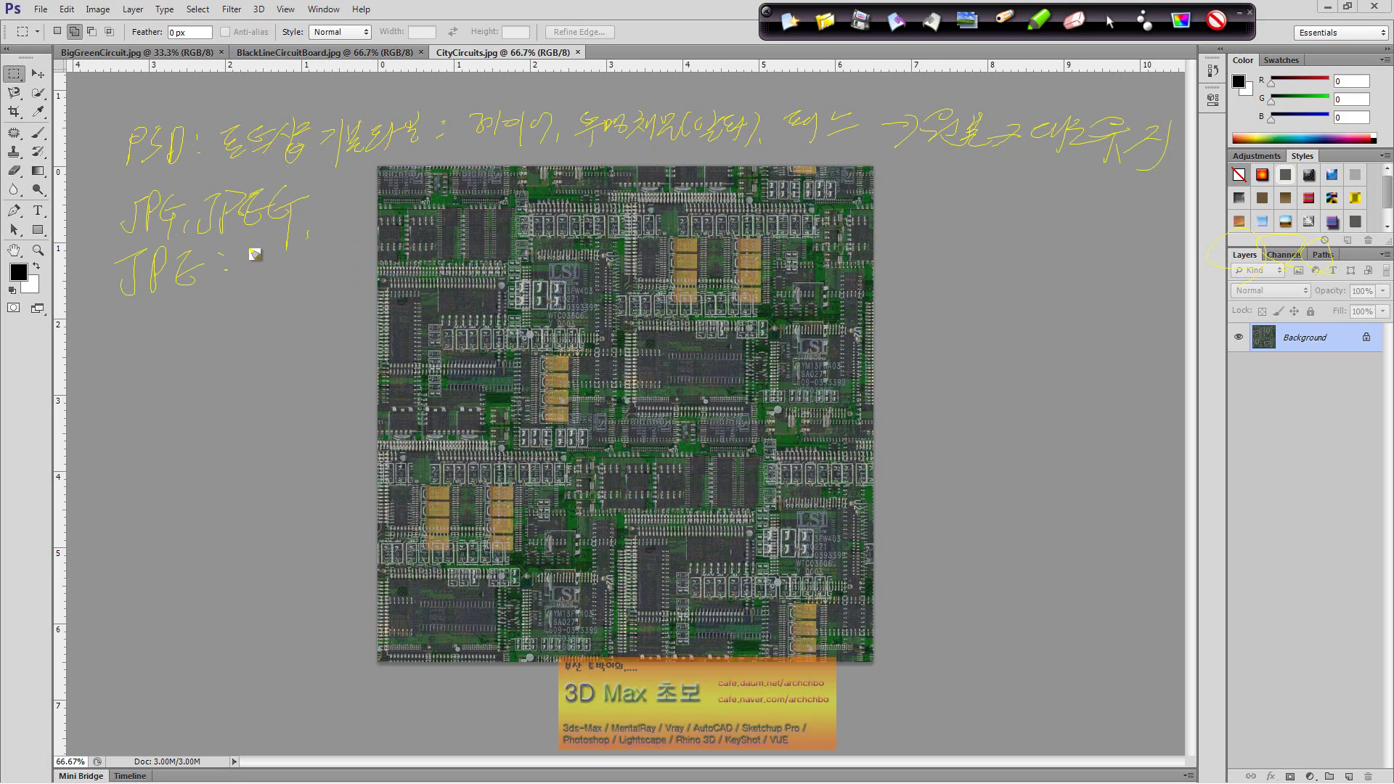
left_click_drag(121, 311, 112, 355)
mouse_move(145, 313)
left_mouse_down()
mouse_move(135, 337)
mouse_move(160, 347)
mouse_move(254, 340)
left_mouse_up()
mouse_move(272, 290)
left_mouse_down()
mouse_move(279, 342)
mouse_move(320, 308)
mouse_move(392, 310)
left_mouse_up()
left_click_drag(442, 310, 454, 309)
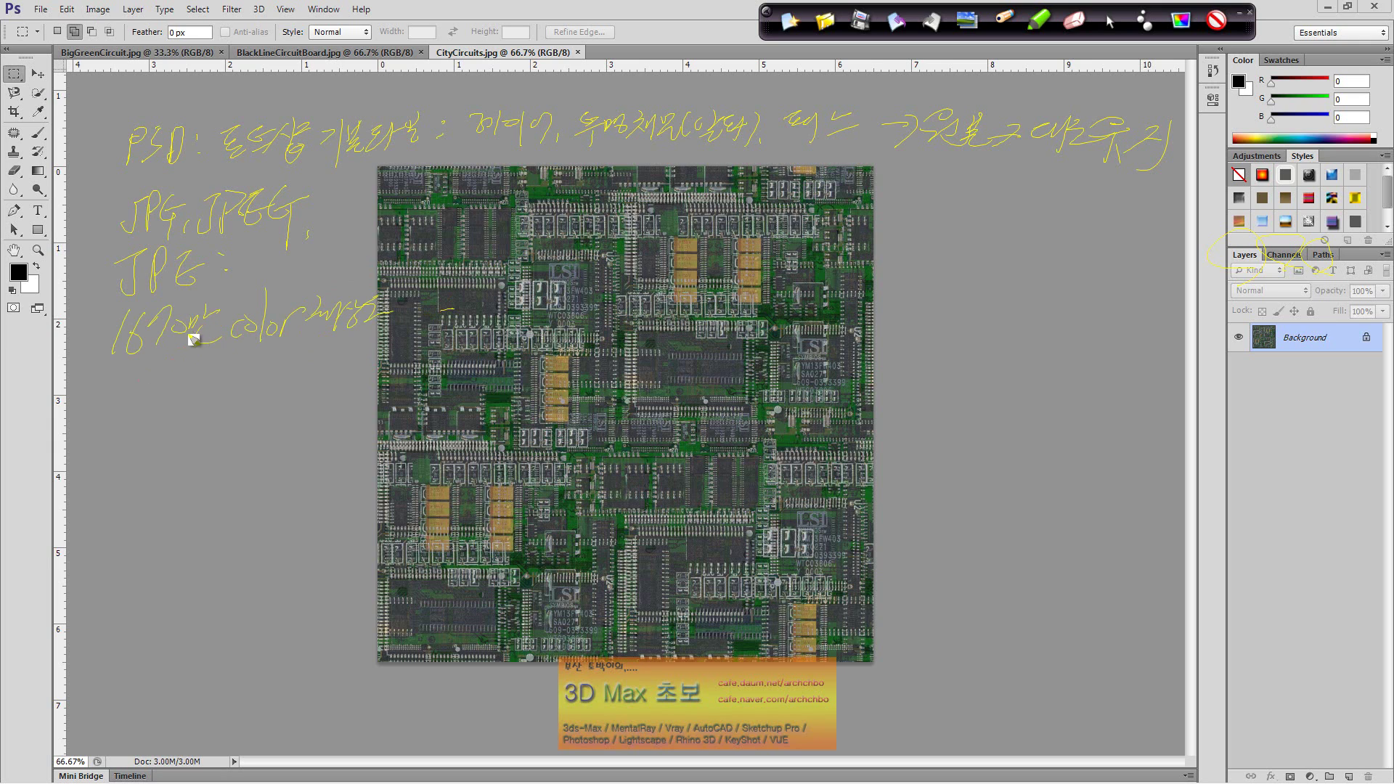
left_click_drag(166, 365, 165, 396)
mouse_move(179, 363)
left_mouse_down()
mouse_move(178, 392)
mouse_move(203, 374)
left_mouse_up()
mouse_move(142, 421)
left_mouse_down()
mouse_move(131, 445)
mouse_move(283, 418)
left_mouse_up()
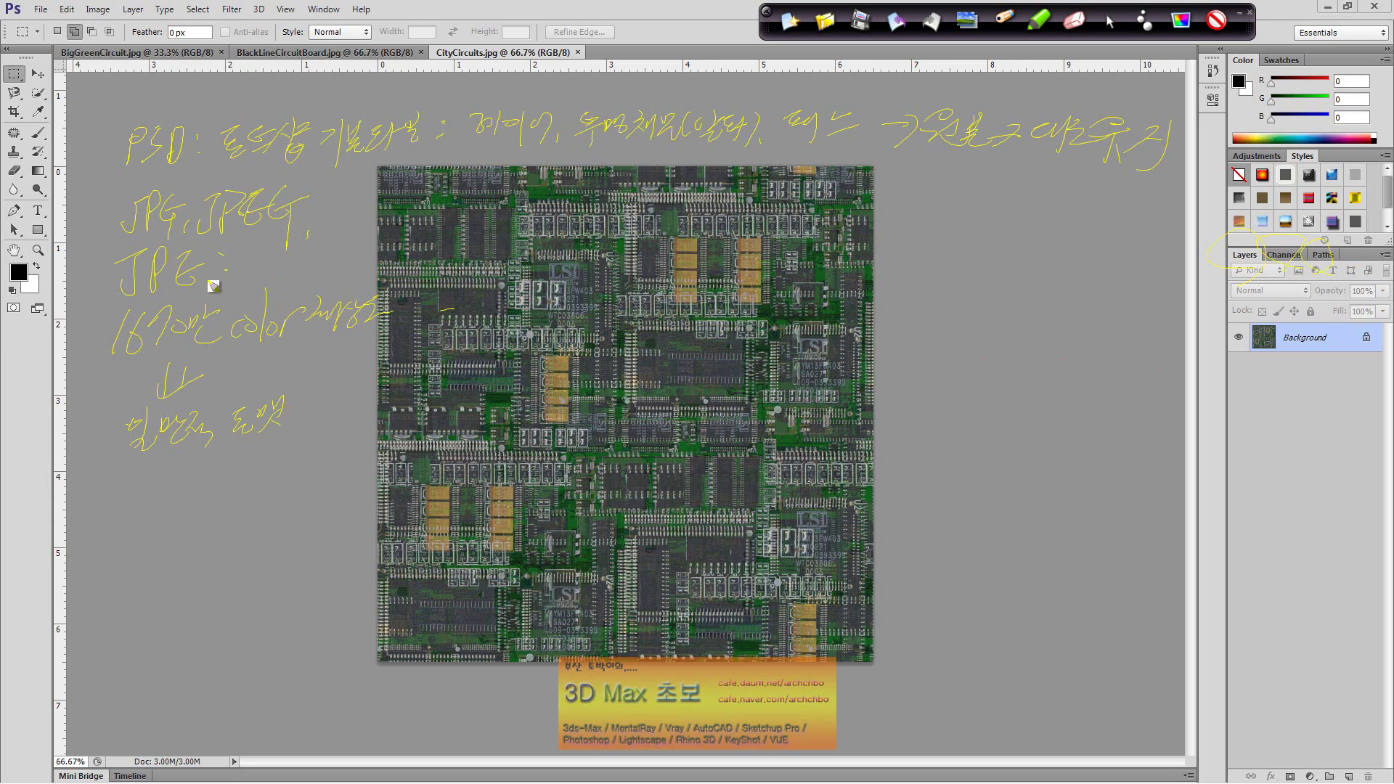
Step: Underline the PSD line, draw arrows across the image, and bracket the JPG notes
left_click_drag(475, 143, 1118, 183)
left_click_drag(993, 256, 996, 336)
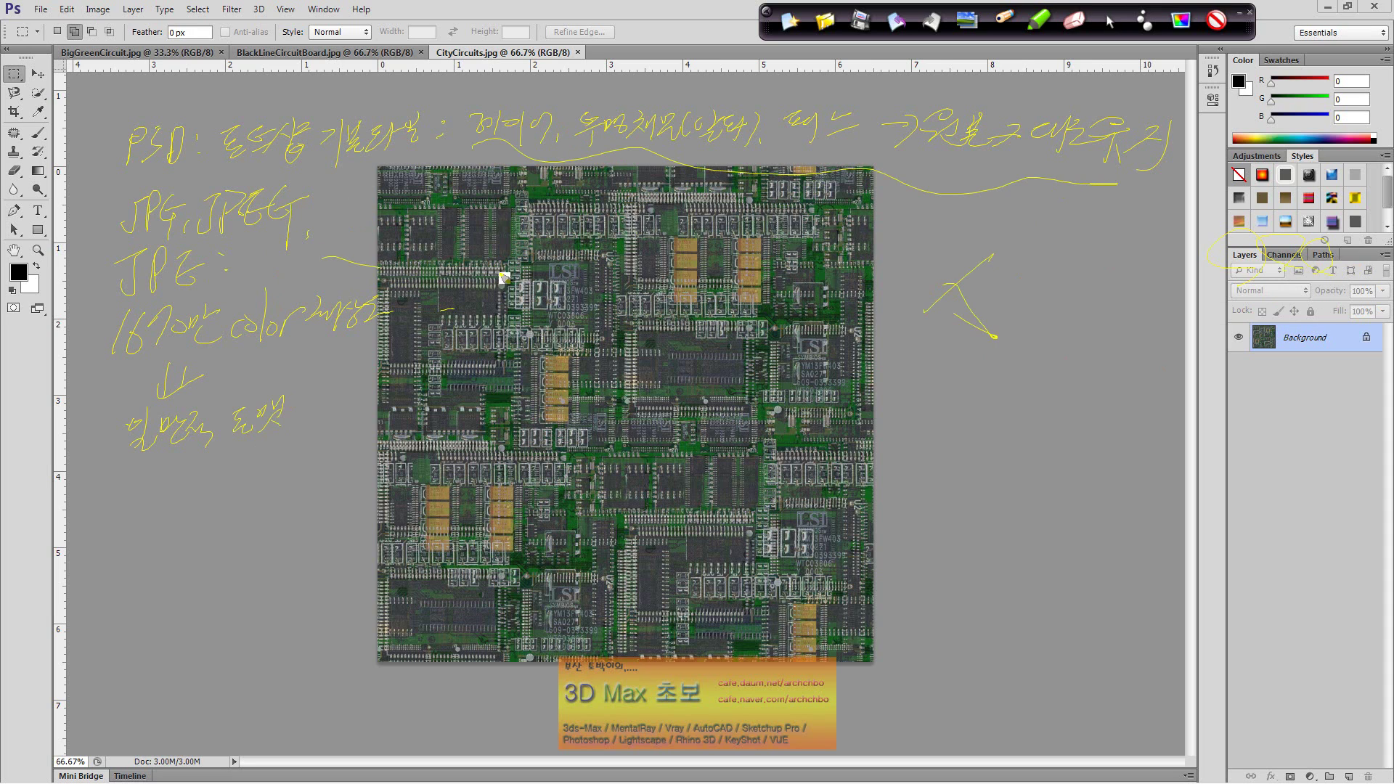
left_click_drag(323, 257, 842, 340)
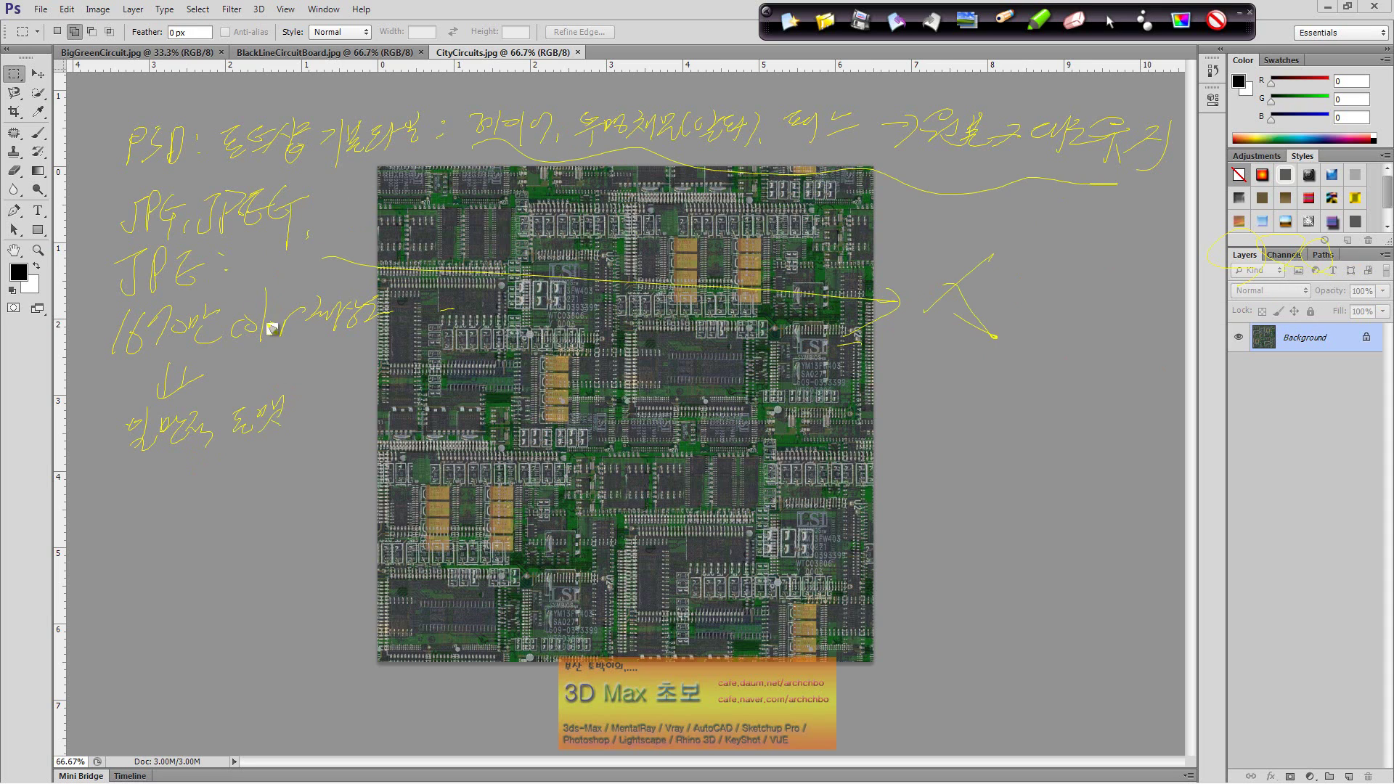
left_click_drag(96, 294, 125, 415)
Step: Handwrite 'GIF:' with a downward arrow to 에니메이션 (animation)
mouse_move(131, 499)
left_mouse_down()
mouse_move(109, 521)
mouse_move(124, 546)
mouse_move(175, 535)
left_mouse_up()
left_click_drag(193, 488, 201, 480)
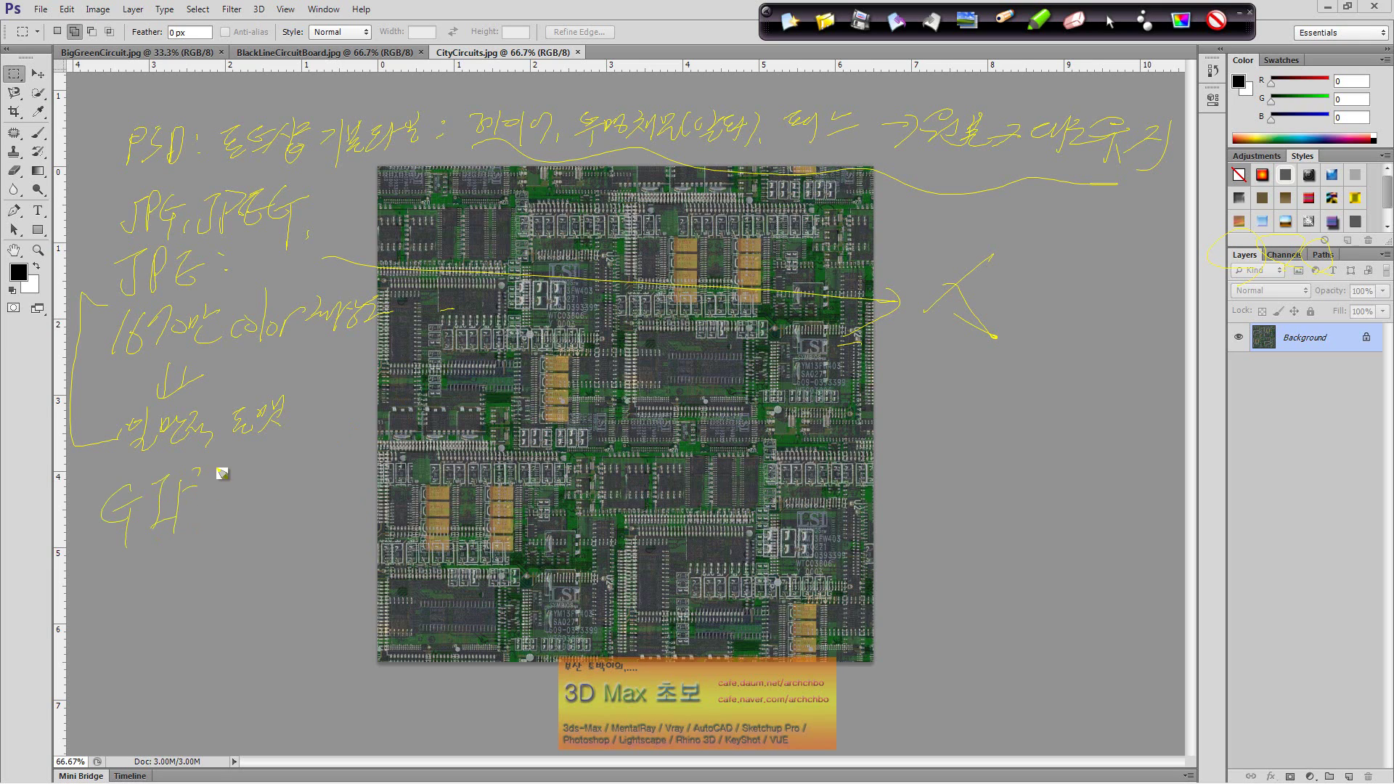
left_click(212, 470)
left_click(210, 508)
mouse_move(178, 532)
left_mouse_down()
mouse_move(158, 529)
mouse_move(153, 570)
left_mouse_up()
mouse_move(167, 534)
left_mouse_down()
mouse_move(165, 560)
mouse_move(187, 552)
left_mouse_up()
mouse_move(129, 606)
left_mouse_down()
mouse_move(196, 585)
mouse_move(228, 599)
mouse_move(249, 579)
mouse_move(273, 604)
mouse_move(294, 577)
left_mouse_up()
left_click_drag(164, 581, 167, 604)
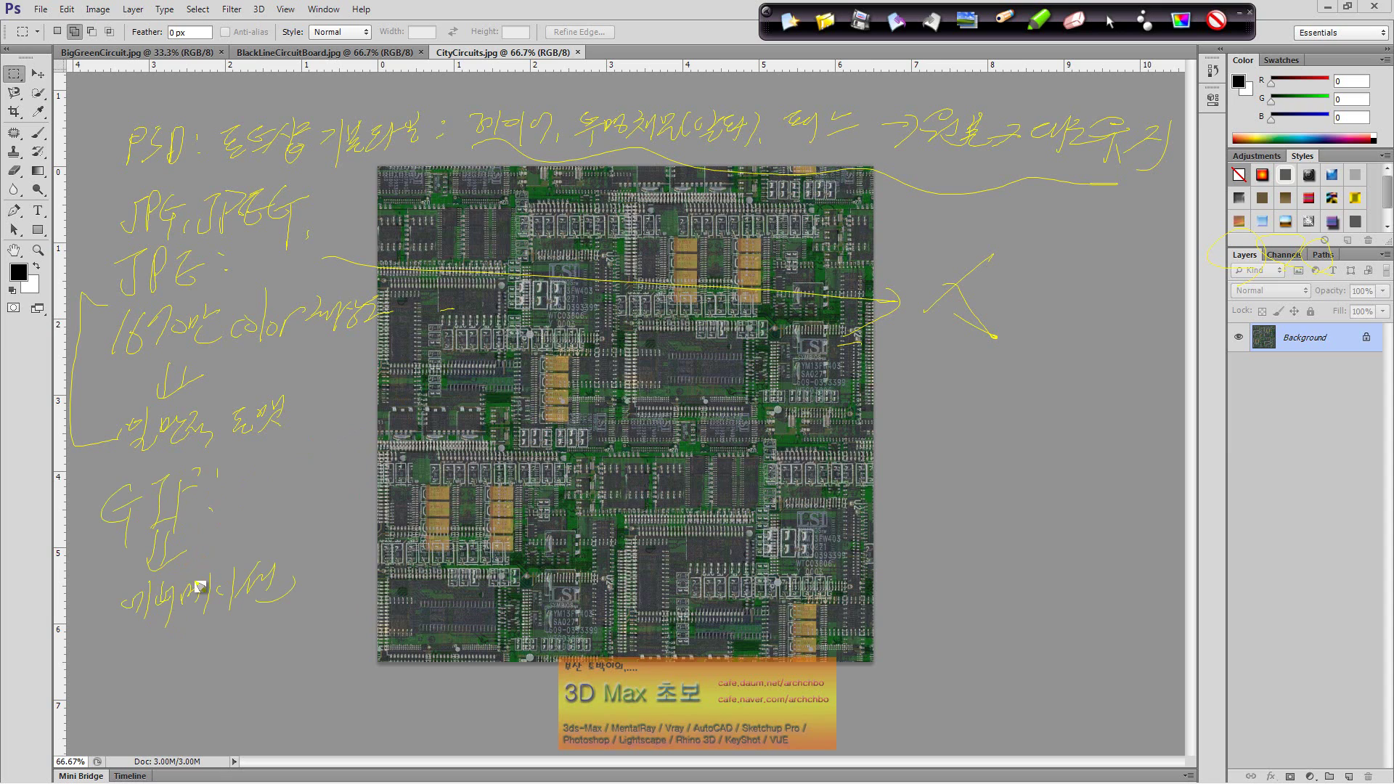
mouse_move(157, 637)
left_mouse_down()
mouse_move(155, 650)
mouse_move(179, 654)
mouse_move(274, 622)
mouse_move(273, 656)
mouse_move(124, 529)
mouse_move(382, 565)
left_mouse_up()
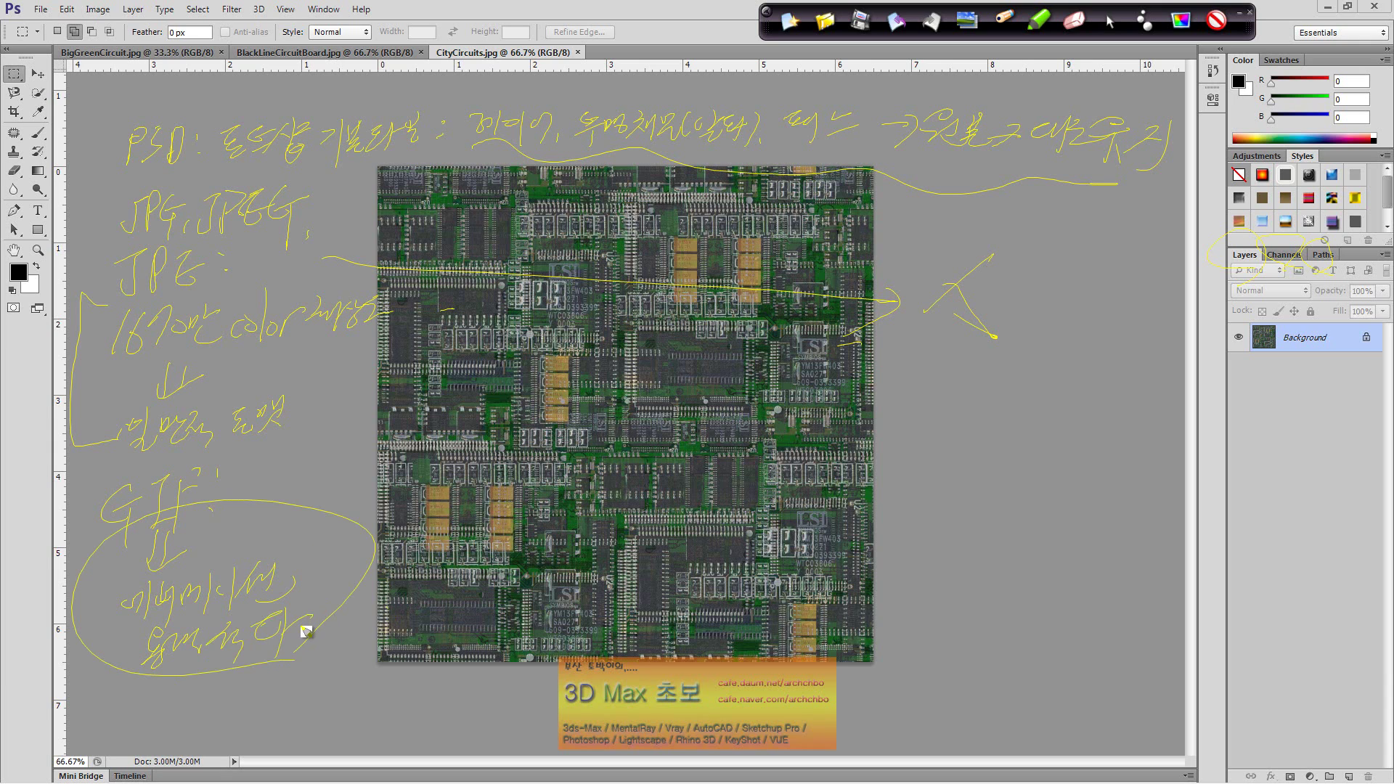
Step: Write PNG, TIF, TGA below the GIF note and mark the banner text
mouse_move(189, 696)
left_mouse_down()
mouse_move(187, 739)
mouse_move(195, 715)
left_mouse_up()
mouse_move(220, 693)
left_mouse_down()
mouse_move(226, 719)
mouse_move(241, 689)
left_mouse_up()
left_click_drag(266, 691, 253, 755)
left_click_drag(305, 700, 301, 716)
mouse_move(314, 703)
left_mouse_down()
mouse_move(334, 741)
mouse_move(384, 697)
mouse_move(438, 695)
left_mouse_up()
left_click(410, 708)
mouse_move(427, 697)
left_mouse_down()
mouse_move(426, 723)
mouse_move(454, 722)
left_mouse_up()
mouse_move(491, 678)
left_mouse_down()
mouse_move(476, 710)
mouse_move(486, 733)
left_mouse_up()
left_click_drag(473, 713, 513, 707)
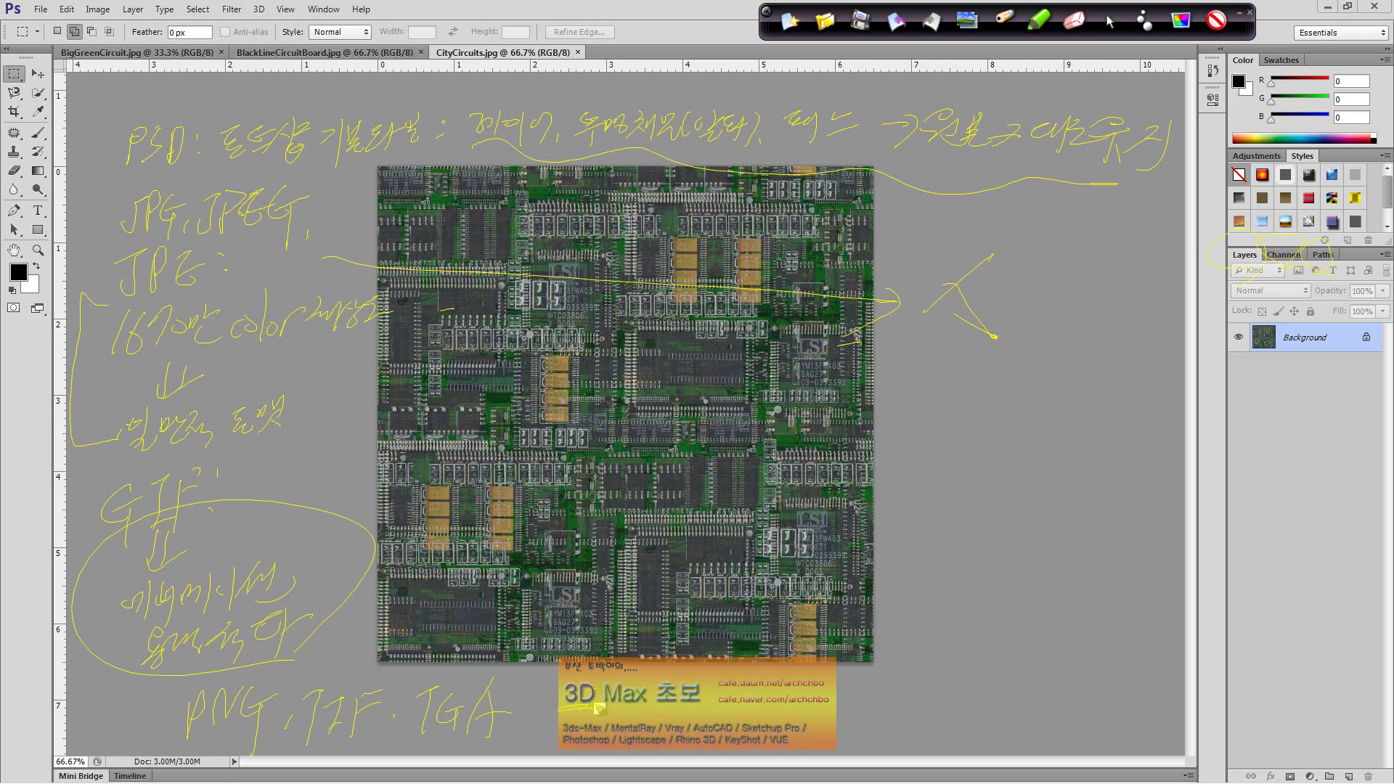
mouse_move(600, 708)
left_mouse_down()
mouse_move(622, 688)
mouse_move(619, 708)
mouse_move(641, 721)
left_mouse_up()
mouse_move(721, 693)
left_mouse_down()
mouse_move(920, 704)
mouse_move(964, 691)
mouse_move(965, 726)
left_mouse_up()
Step: Handwrite MAX, sketchup and the start of MAYA down the right side
mouse_move(966, 448)
left_mouse_down()
mouse_move(973, 425)
mouse_move(1015, 403)
left_mouse_up()
left_click_drag(1015, 450, 1050, 451)
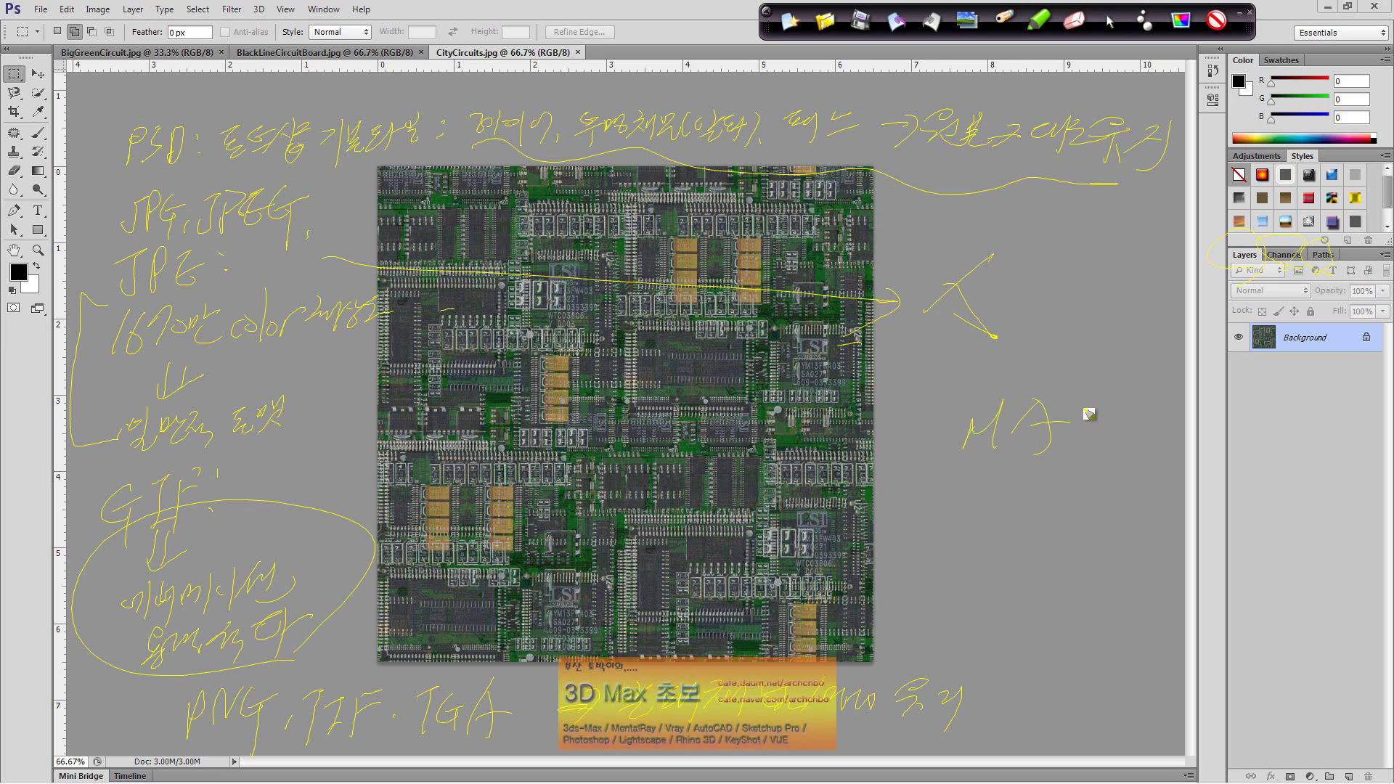
left_click_drag(1089, 403, 1053, 443)
mouse_move(973, 468)
left_mouse_down()
mouse_move(969, 508)
mouse_move(1014, 489)
mouse_move(936, 522)
left_mouse_up()
mouse_move(1002, 501)
left_mouse_down()
mouse_move(1055, 489)
mouse_move(1058, 465)
left_mouse_up()
mouse_move(1046, 457)
left_mouse_down()
mouse_move(1046, 514)
mouse_move(1064, 501)
left_mouse_up()
mouse_move(1089, 458)
left_mouse_down()
mouse_move(1107, 494)
mouse_move(1177, 485)
left_mouse_up()
mouse_move(969, 541)
left_mouse_down()
mouse_move(959, 578)
mouse_move(1067, 551)
left_mouse_up()
left_click_drag(1086, 523, 1063, 581)
Step: Finish MAYA and write BMP and RLE on the right
left_click_drag(1091, 553, 1111, 549)
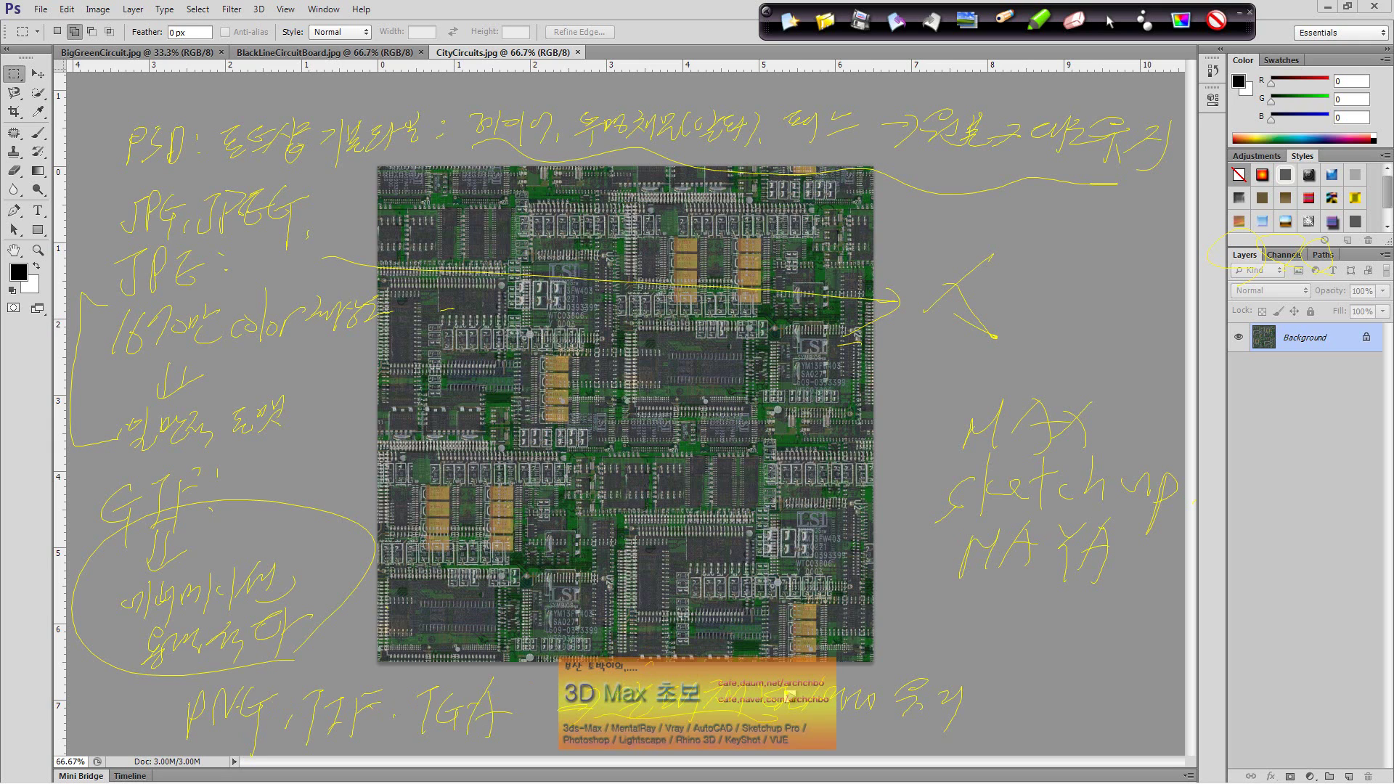
mouse_move(958, 623)
left_mouse_down()
mouse_move(976, 649)
mouse_move(1030, 607)
mouse_move(1078, 643)
mouse_move(1225, 630)
left_mouse_up()
mouse_move(1026, 649)
left_mouse_down()
mouse_move(1023, 693)
mouse_move(1111, 675)
mouse_move(1159, 690)
mouse_move(1184, 672)
left_mouse_up()
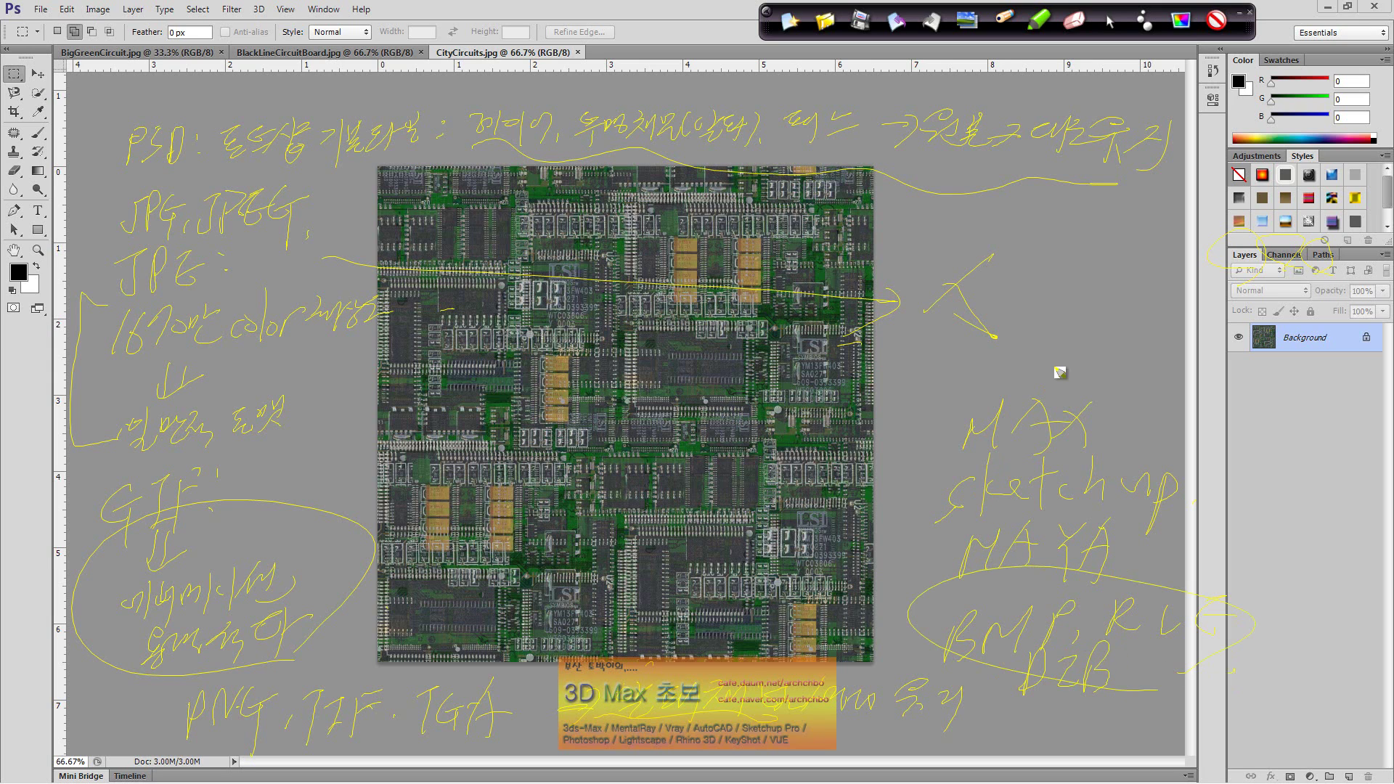
Step: Circle the PSD, PNG, TIF, TGA, GIF and JPG notes and the banner lines
left_click_drag(167, 163, 258, 116)
mouse_move(256, 713)
left_mouse_down()
mouse_move(398, 745)
mouse_move(396, 719)
left_mouse_up()
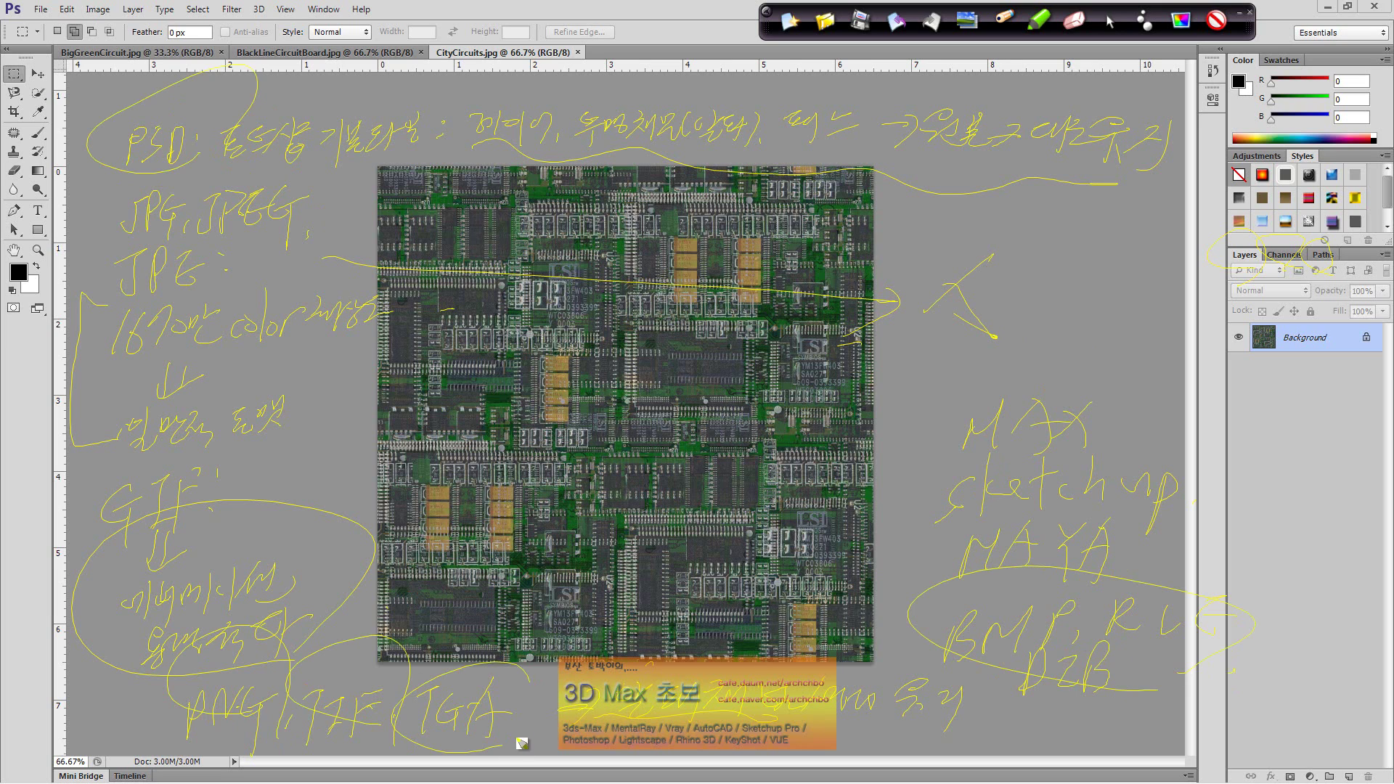
left_click_drag(522, 687, 517, 747)
mouse_move(642, 715)
left_mouse_down()
mouse_move(650, 752)
mouse_move(686, 730)
mouse_move(715, 766)
mouse_move(733, 724)
left_mouse_up()
mouse_move(574, 763)
left_mouse_down()
mouse_move(607, 741)
mouse_move(662, 759)
mouse_move(766, 734)
left_mouse_up()
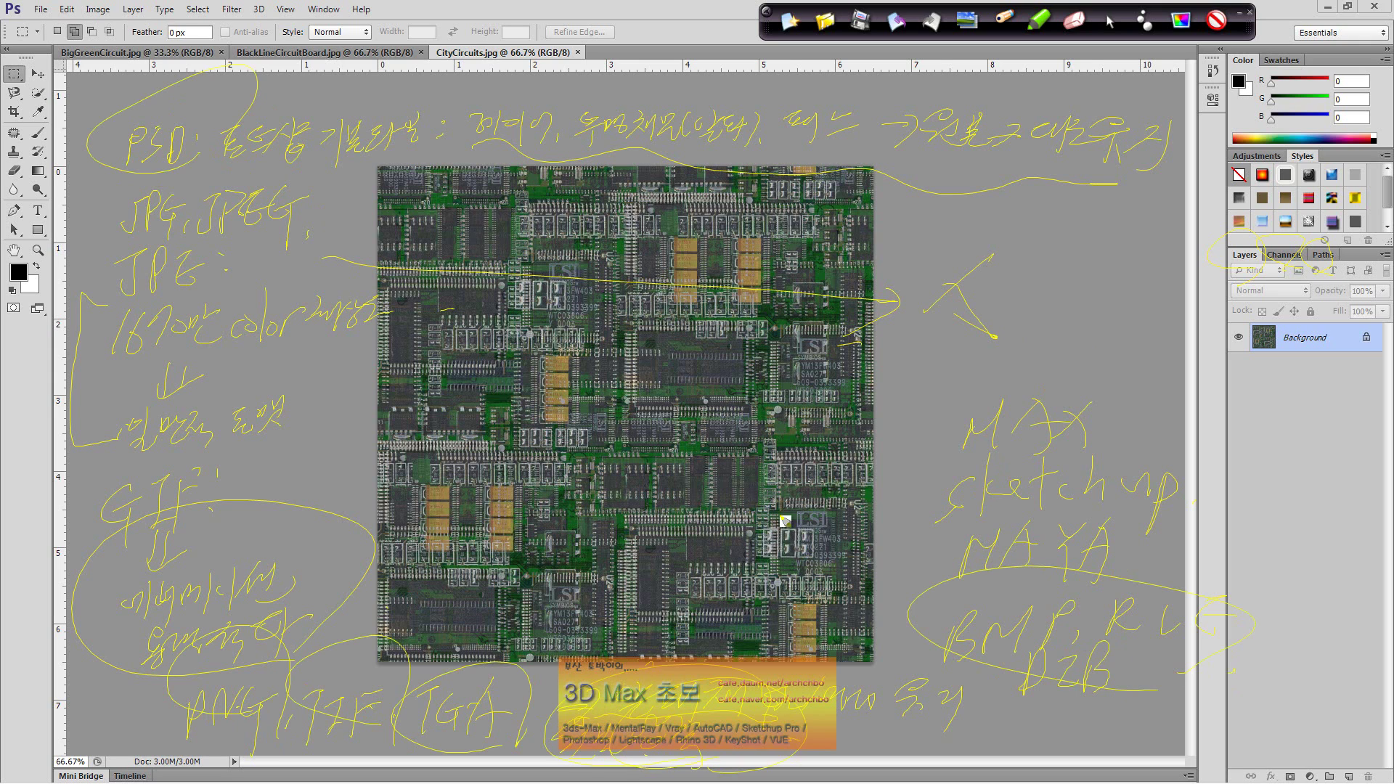
mouse_move(181, 541)
left_mouse_down()
mouse_move(259, 522)
mouse_move(289, 476)
mouse_move(298, 494)
mouse_move(280, 498)
mouse_move(336, 473)
mouse_move(314, 498)
mouse_move(325, 517)
left_mouse_up()
left_click_drag(279, 556, 305, 554)
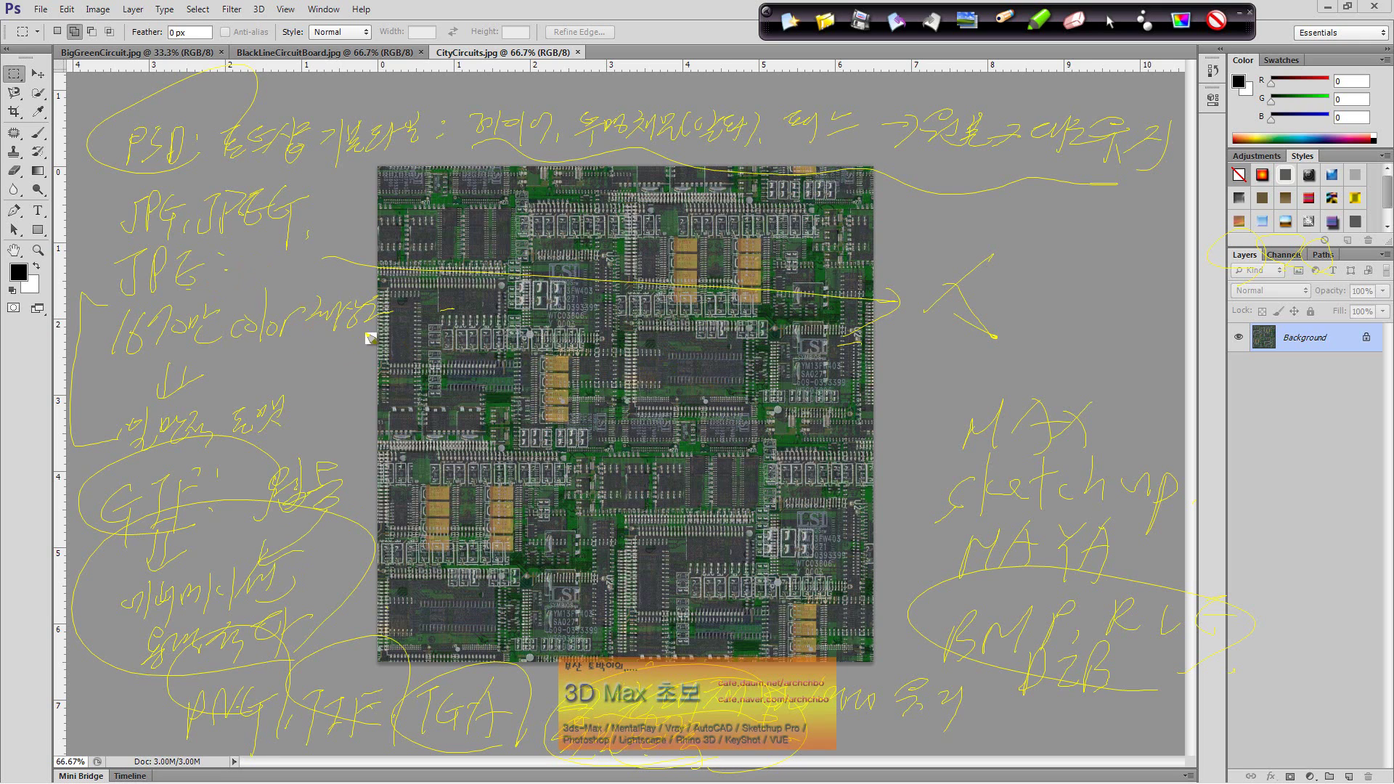
mouse_move(308, 368)
left_mouse_down()
mouse_move(364, 270)
mouse_move(392, 404)
left_mouse_up()
Step: Erase all on-screen ink, leave pen mode, and preview each of the three image tabs
left_click(790, 20)
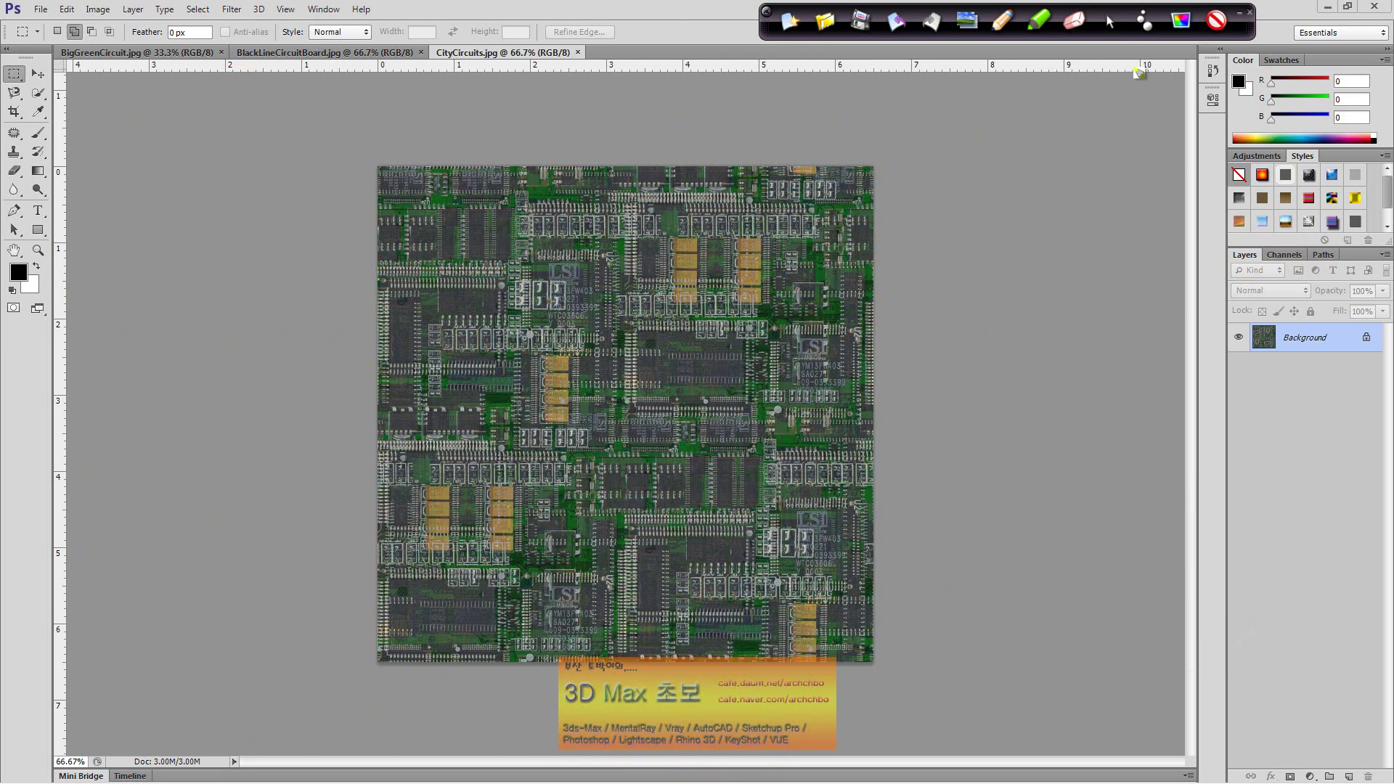
left_click(1104, 24)
left_click(349, 52)
left_click(195, 51)
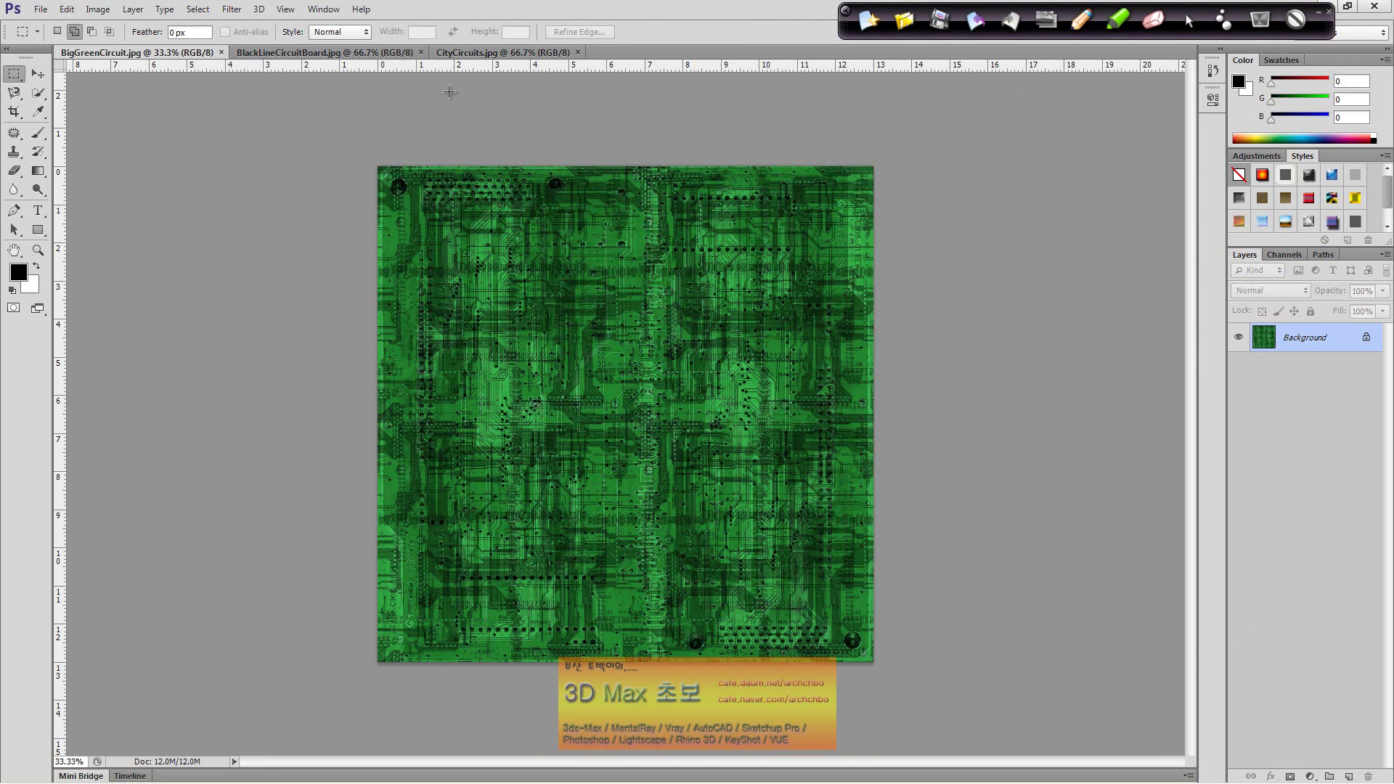
left_click(541, 53)
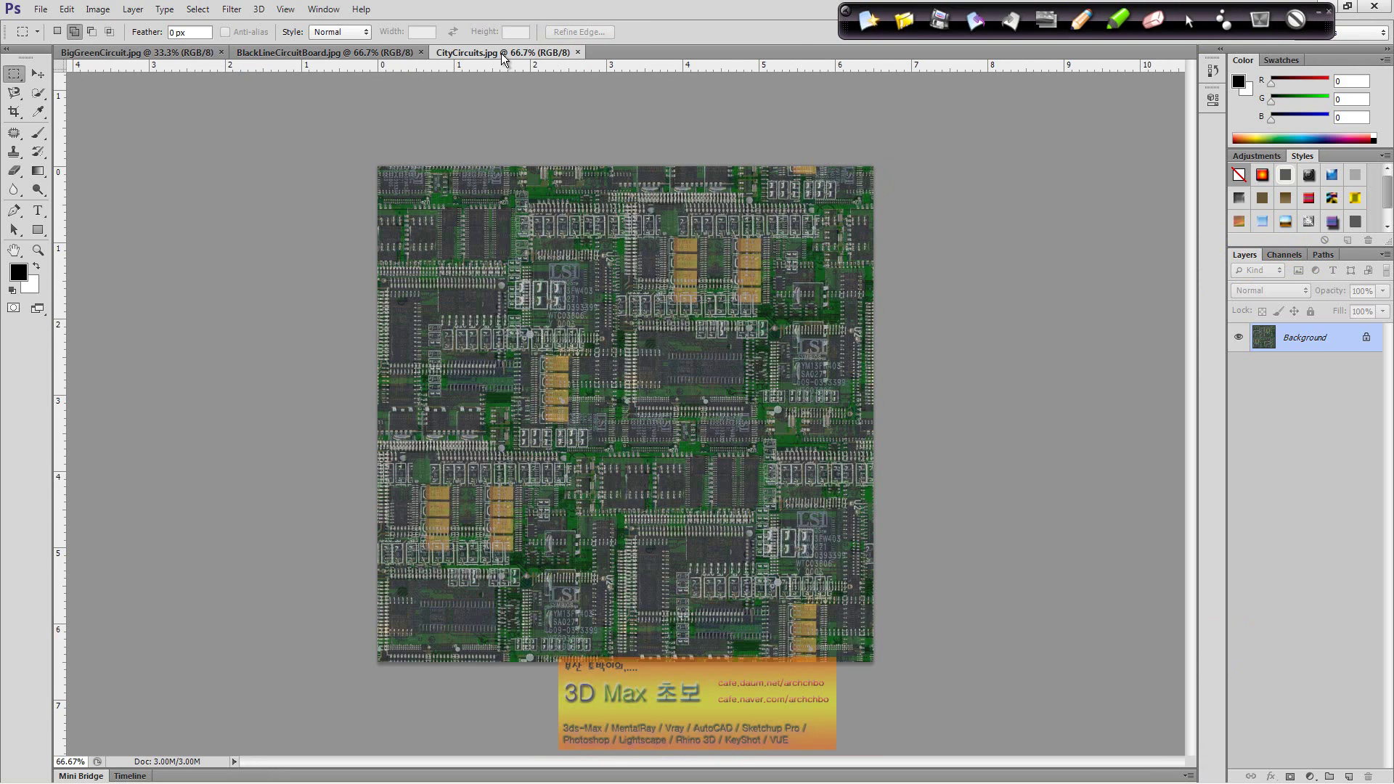
Step: Drag CityCircuits, BlackLineCircuitBoard and BigGreenCircuit tabs out into floating windows
left_click_drag(504, 58, 450, 184)
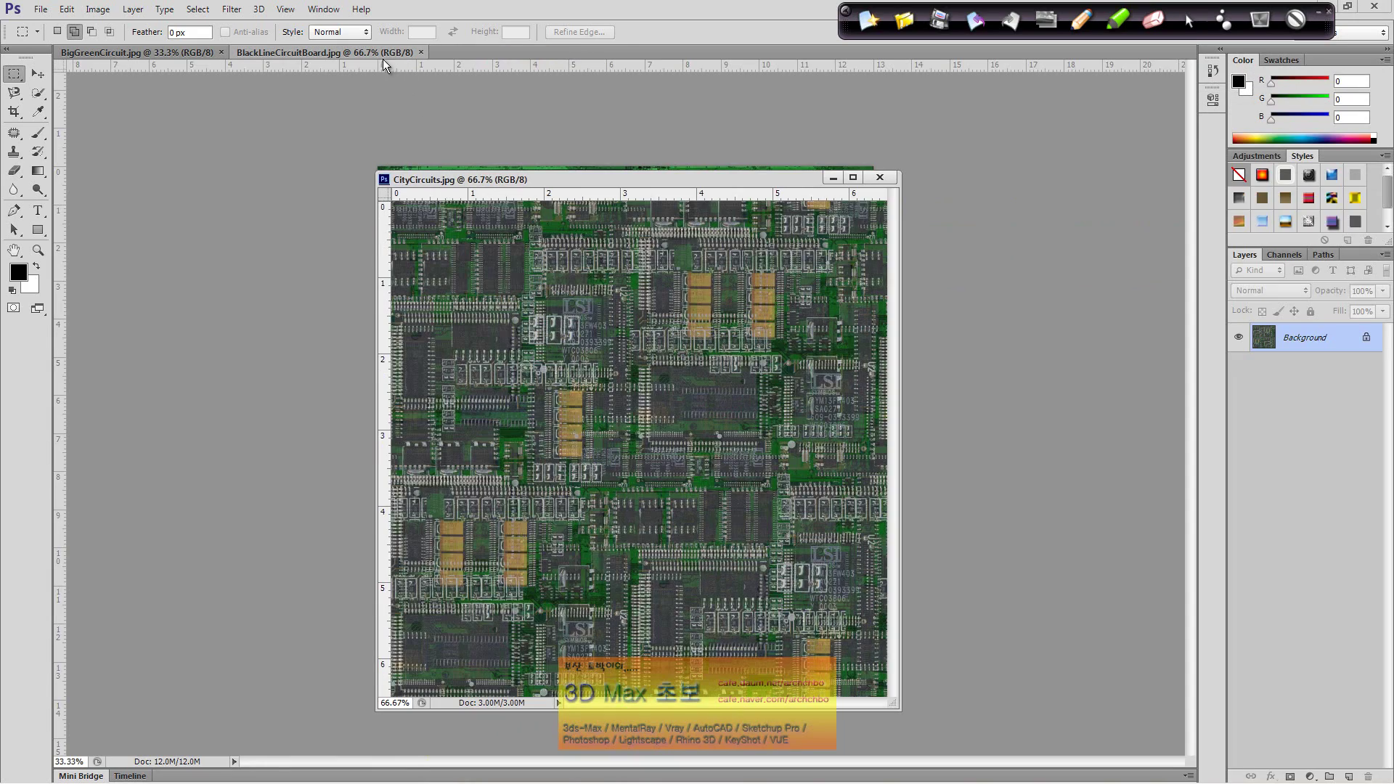
mouse_move(366, 54)
left_mouse_down()
mouse_move(358, 100)
mouse_move(384, 152)
mouse_move(319, 116)
left_mouse_up()
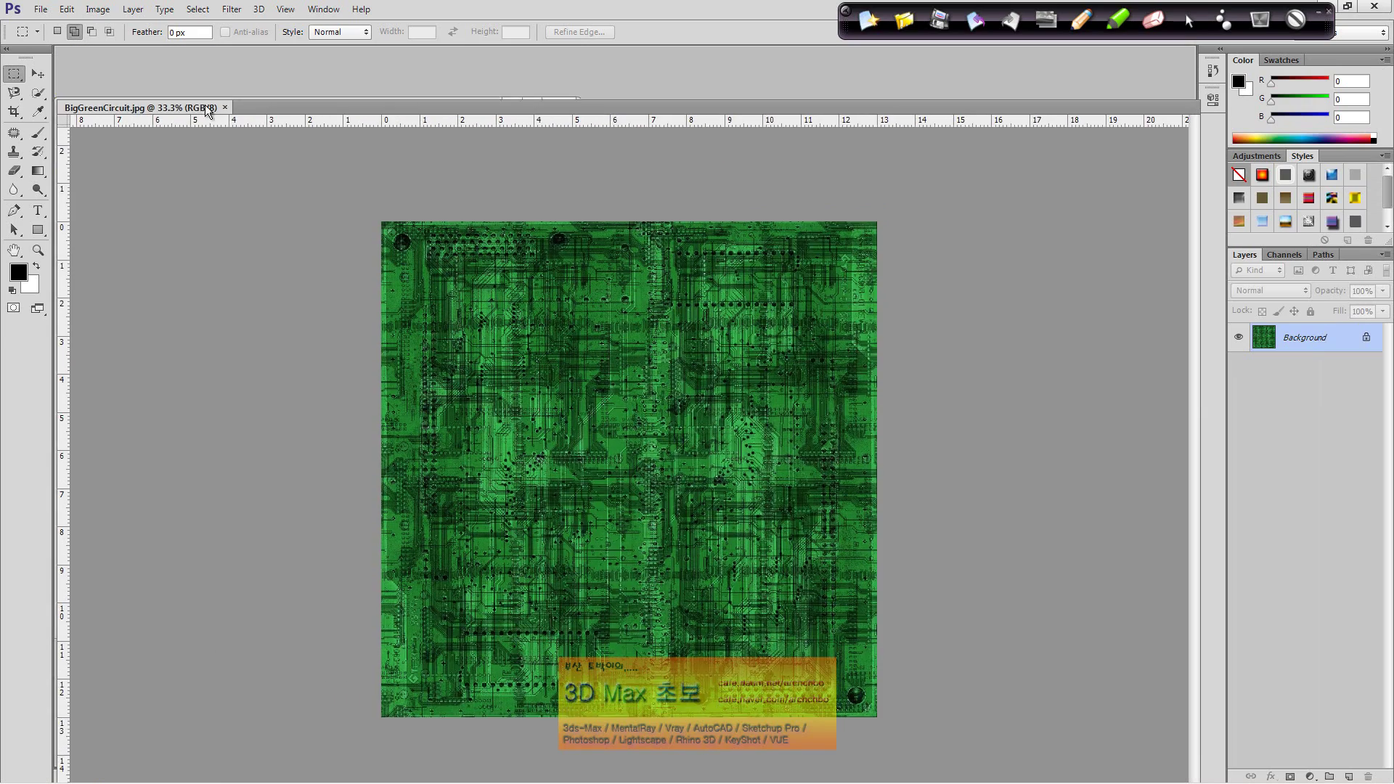
left_click_drag(138, 53, 138, 106)
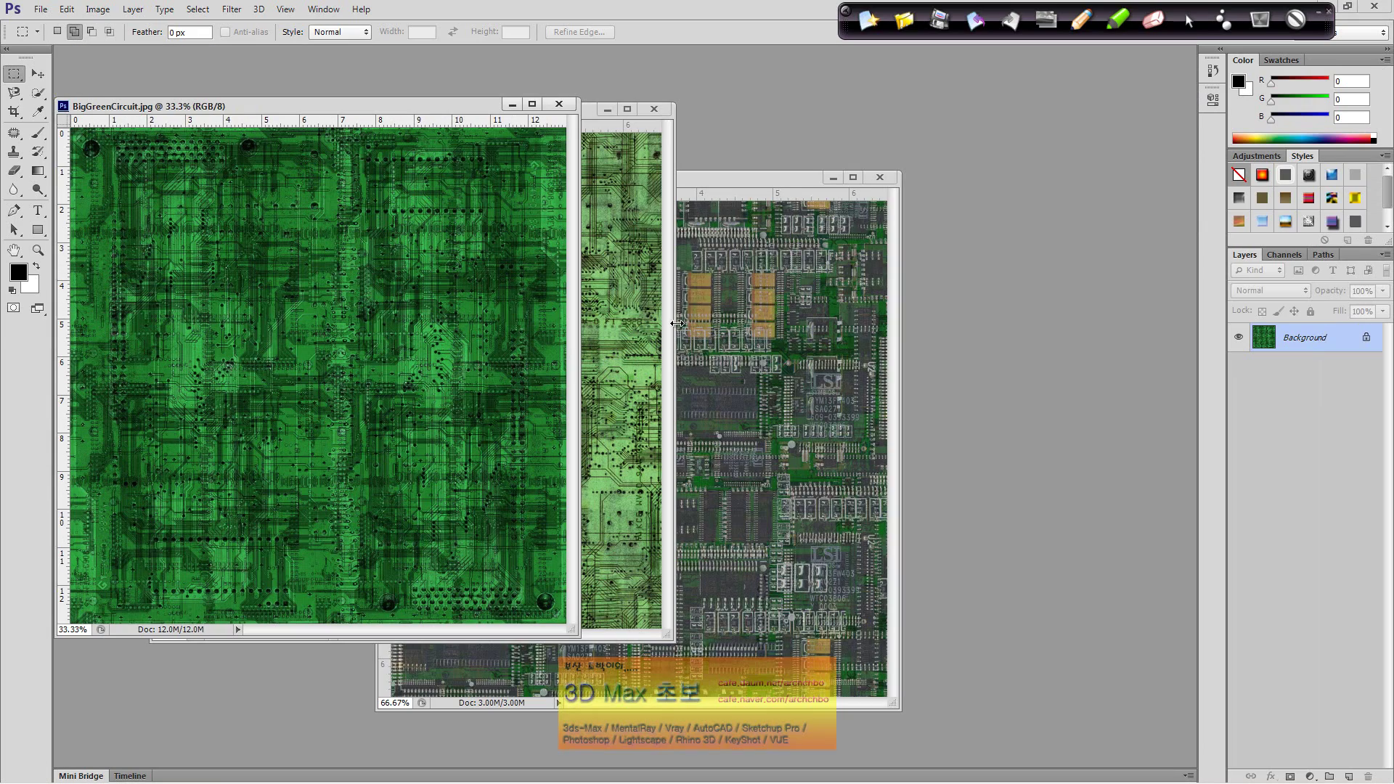
Step: Try Window > Arrange 3-up Vertical, Tile All Horizontally, then 2-up Horizontal
left_click(328, 9)
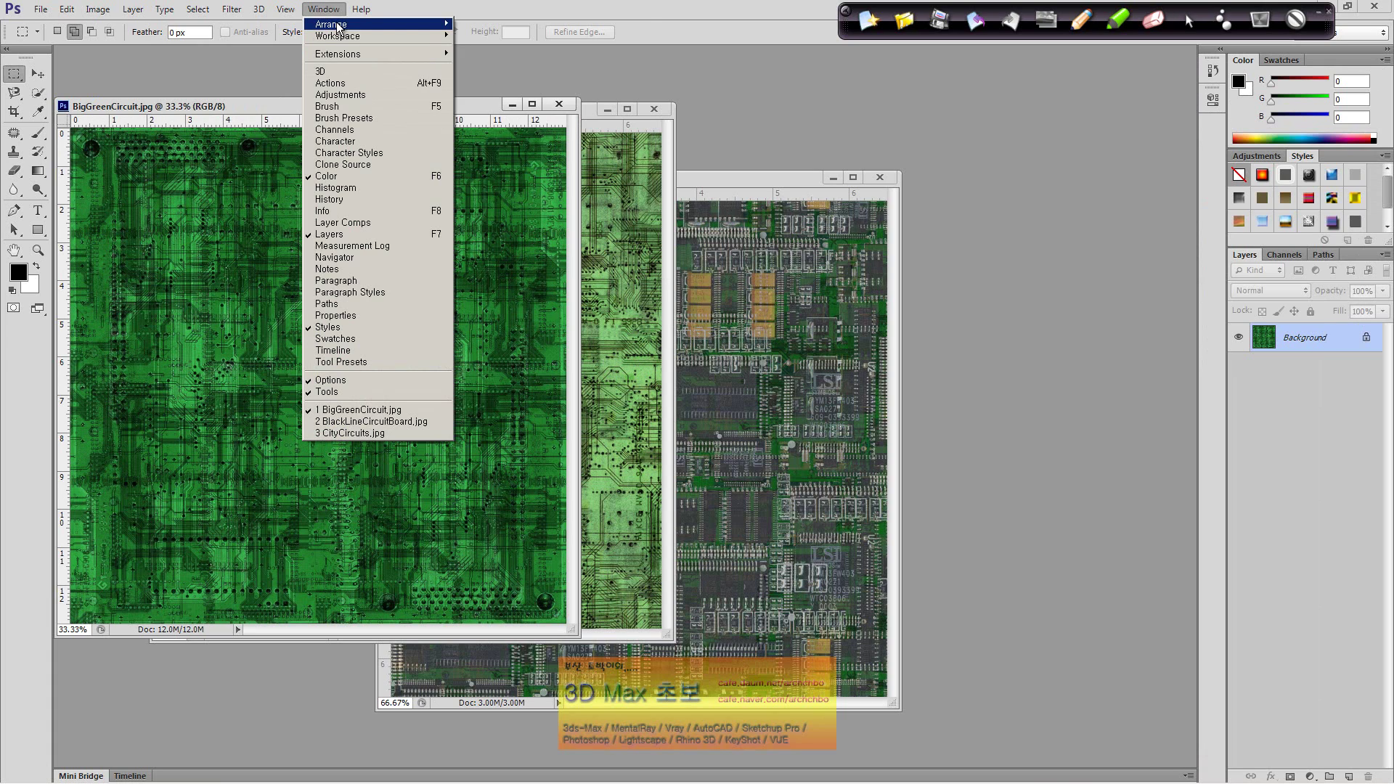
mouse_move(338, 23)
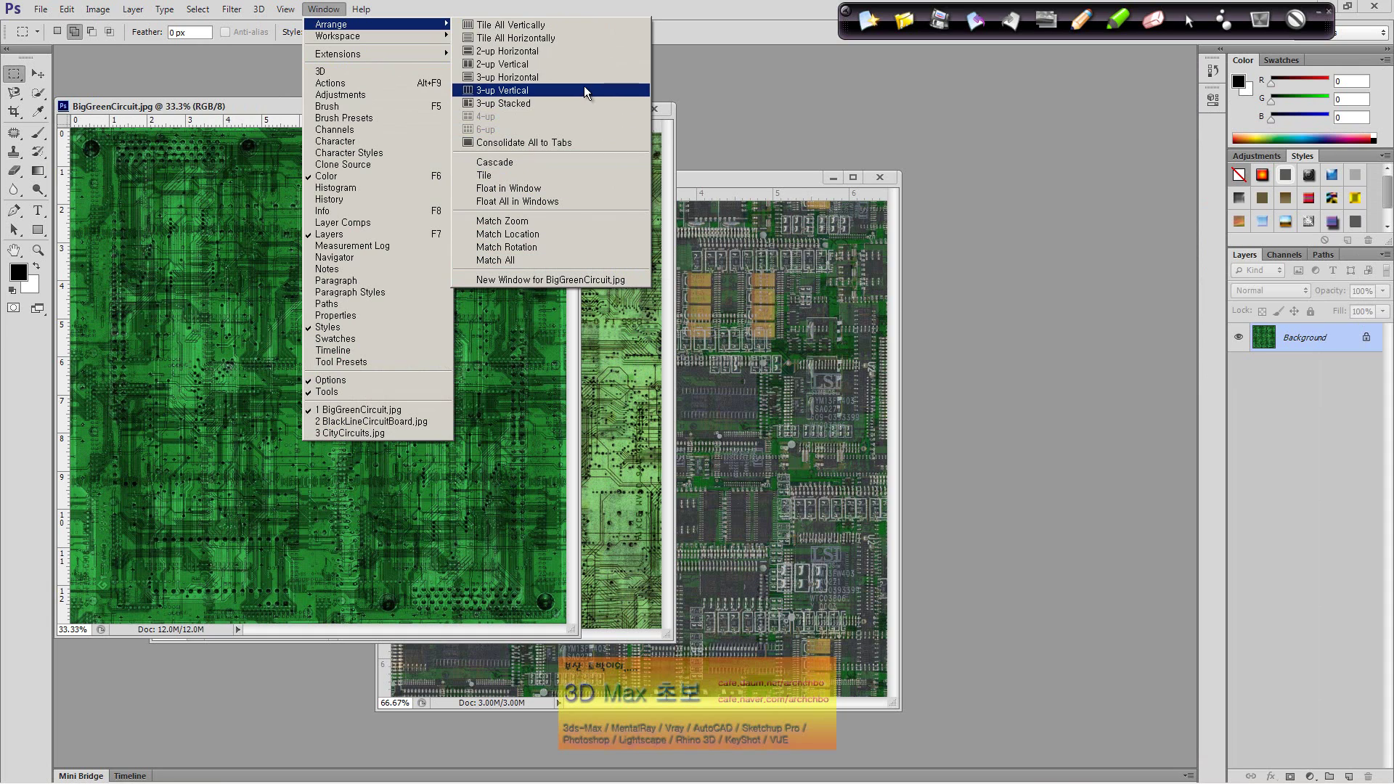
left_click(591, 25)
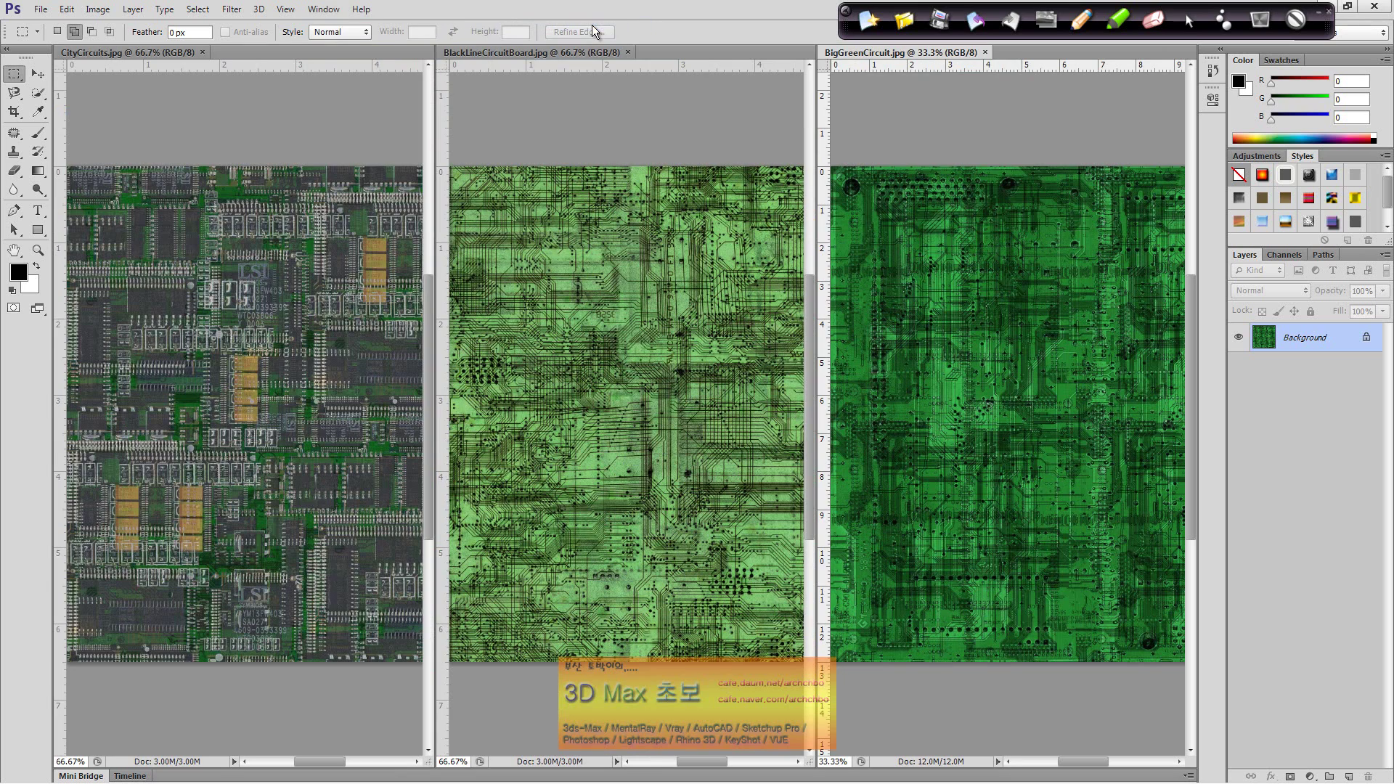
left_click(323, 9)
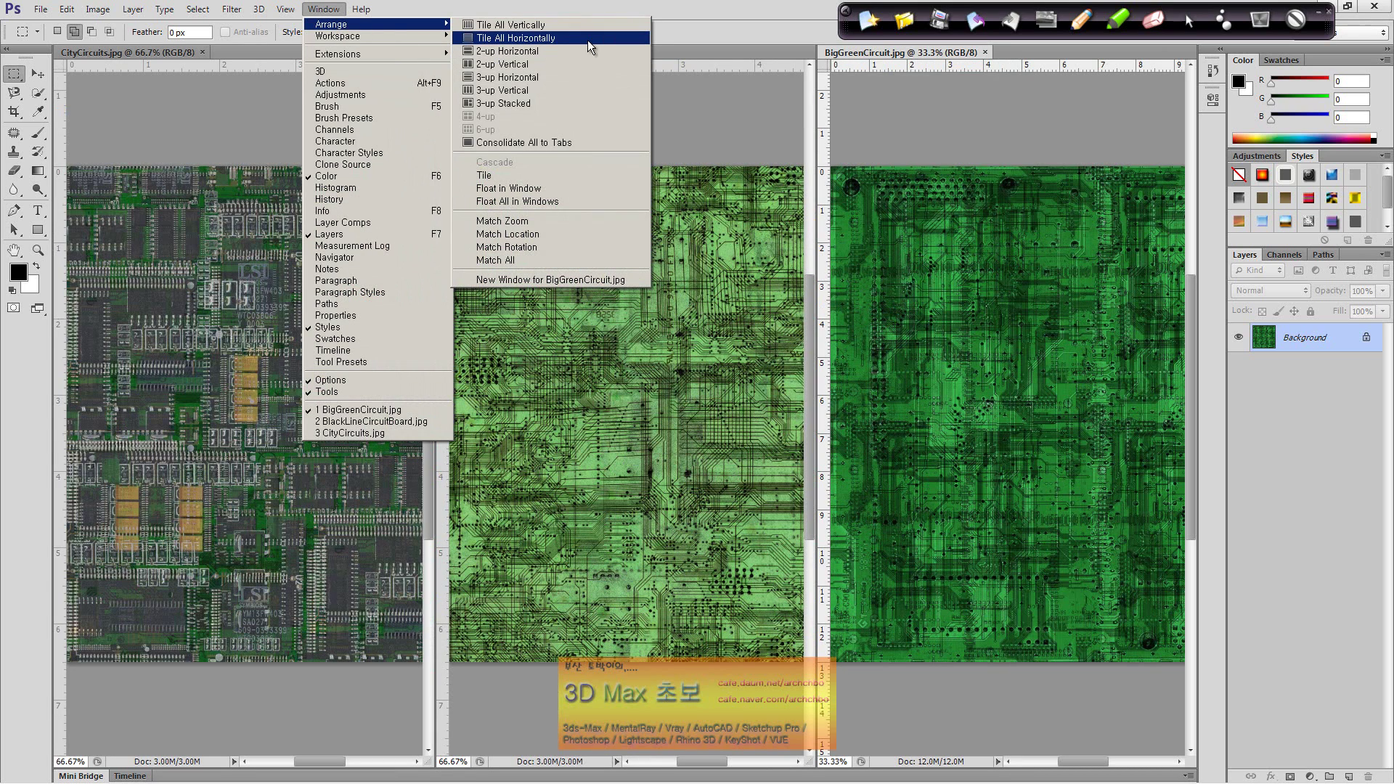
left_click(587, 38)
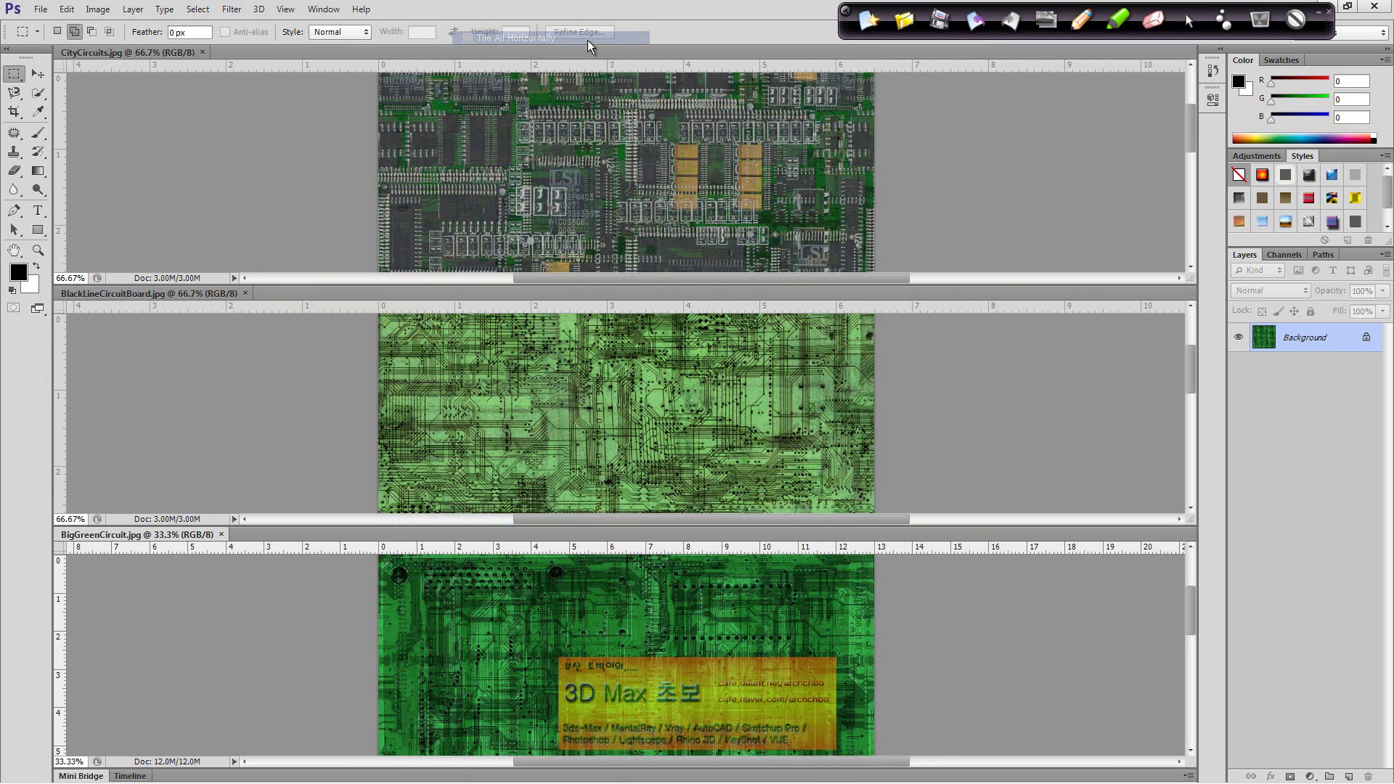
left_click(323, 9)
mouse_move(331, 24)
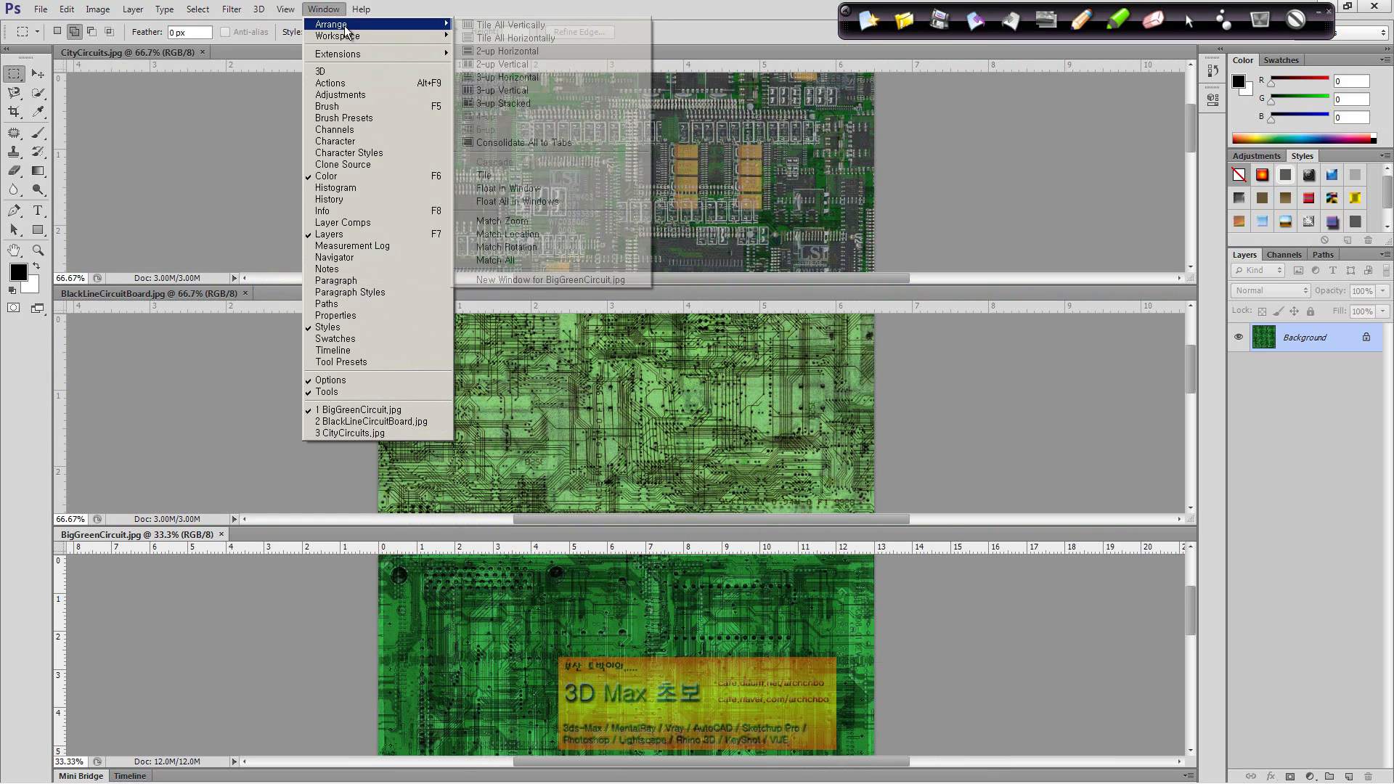
left_click(572, 52)
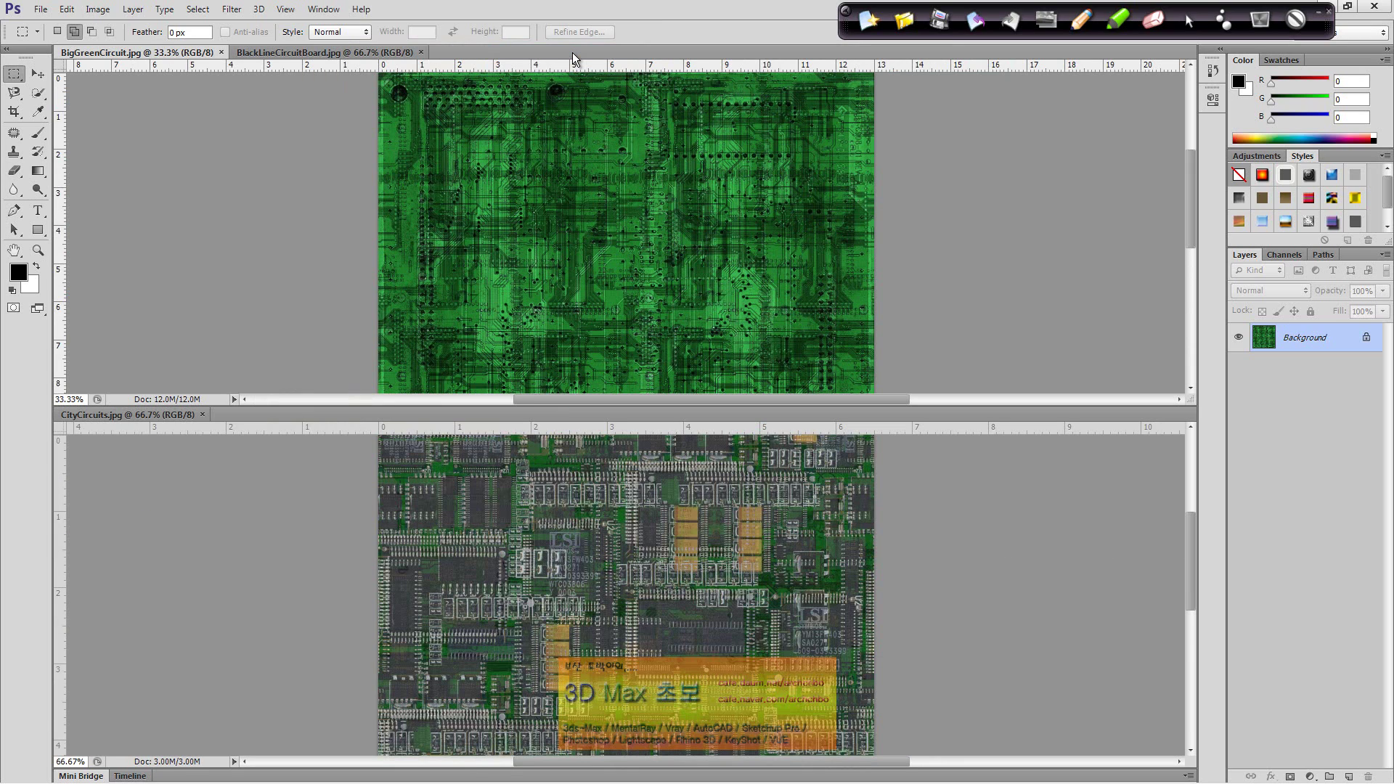
Step: Bring BlackLineCircuitBoard to the top pane and switch to 3-up Horizontal
left_click(279, 52)
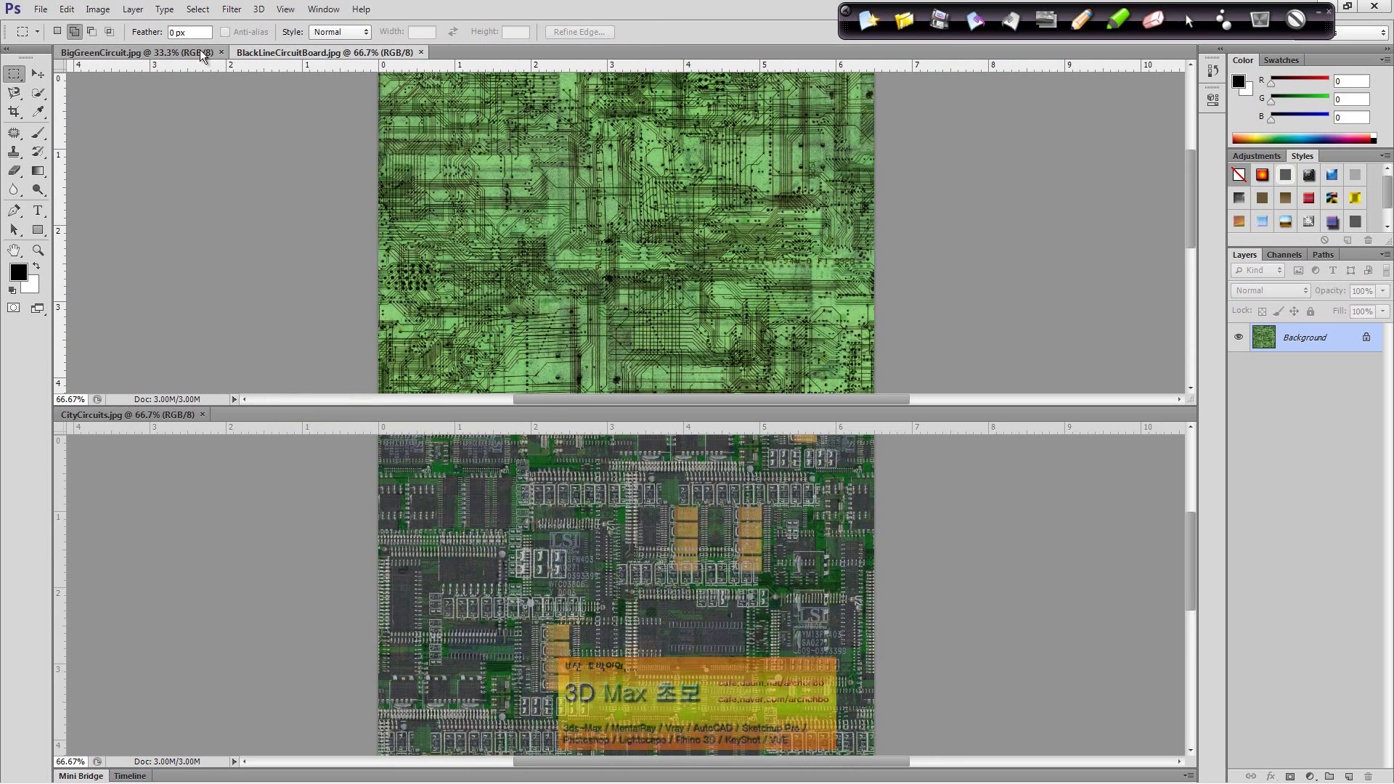
key("ctrl+Tab")
left_click(295, 52)
left_click(323, 9)
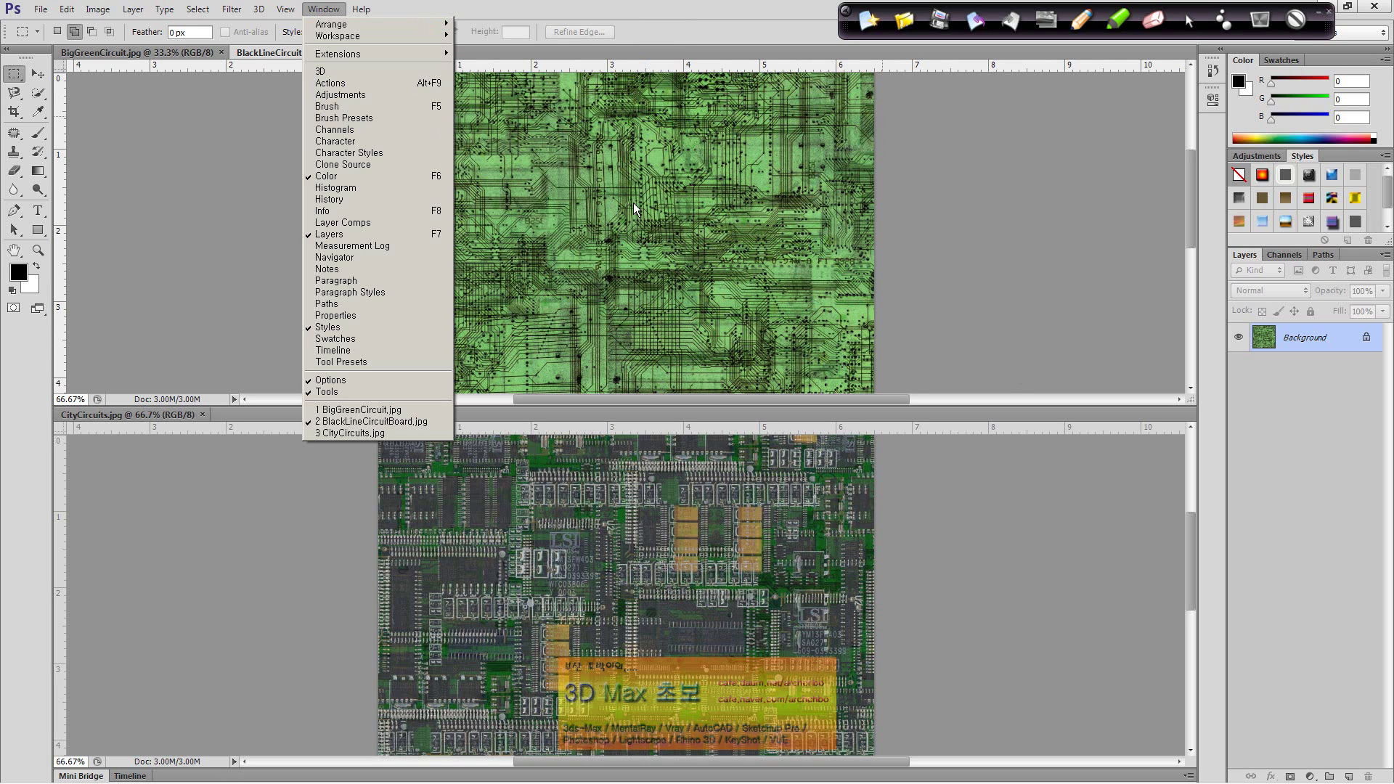
mouse_move(331, 24)
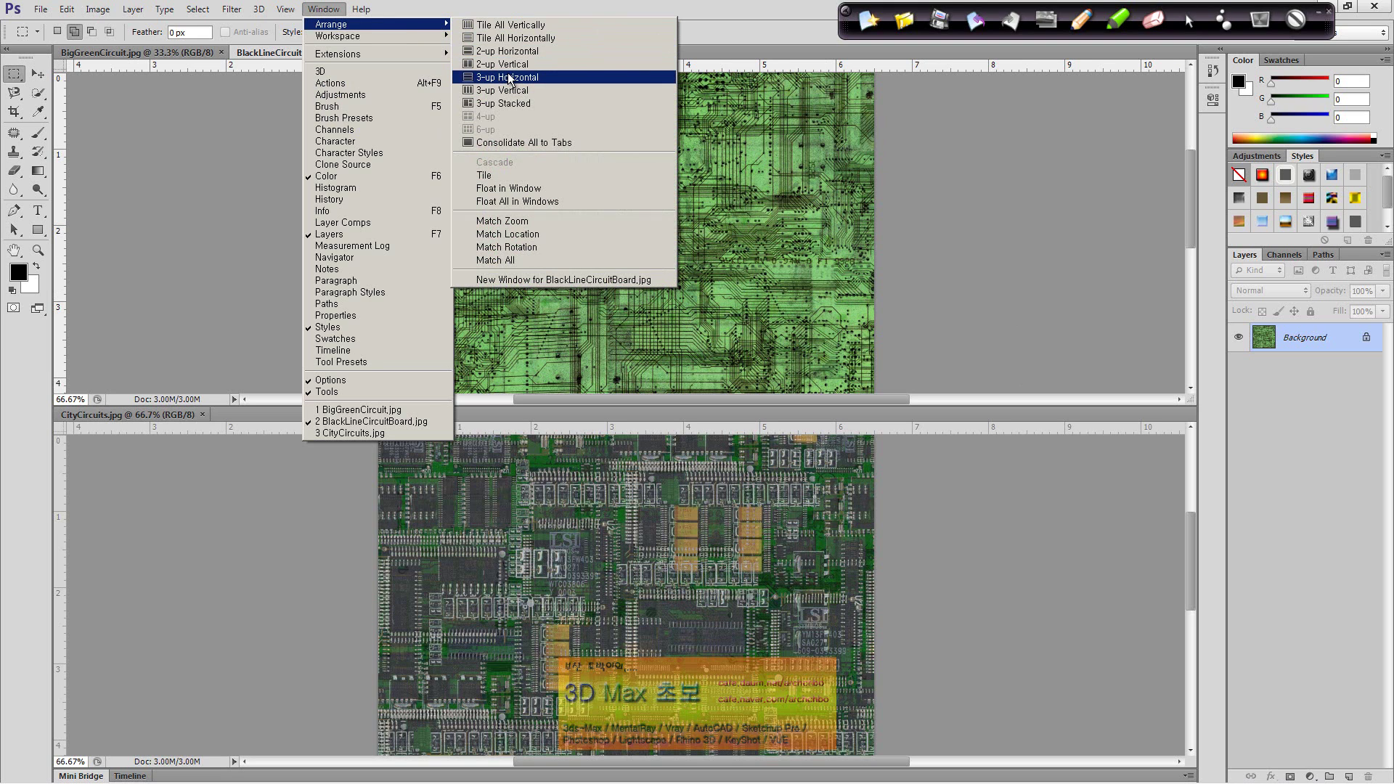
left_click(512, 78)
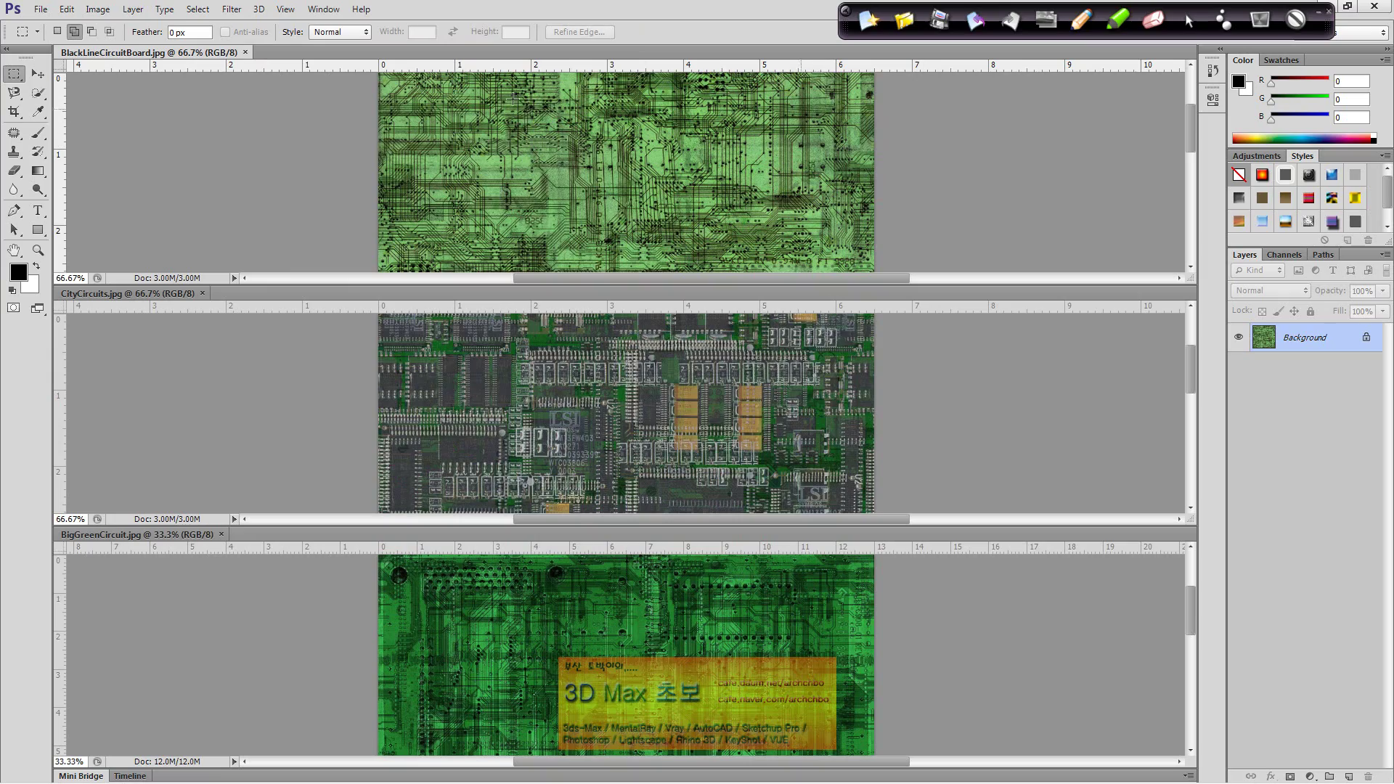
Step: Float all three documents, place BigGreenCircuit upper right, and close BlackLineCircuitBoard
left_click_drag(154, 54, 283, 108)
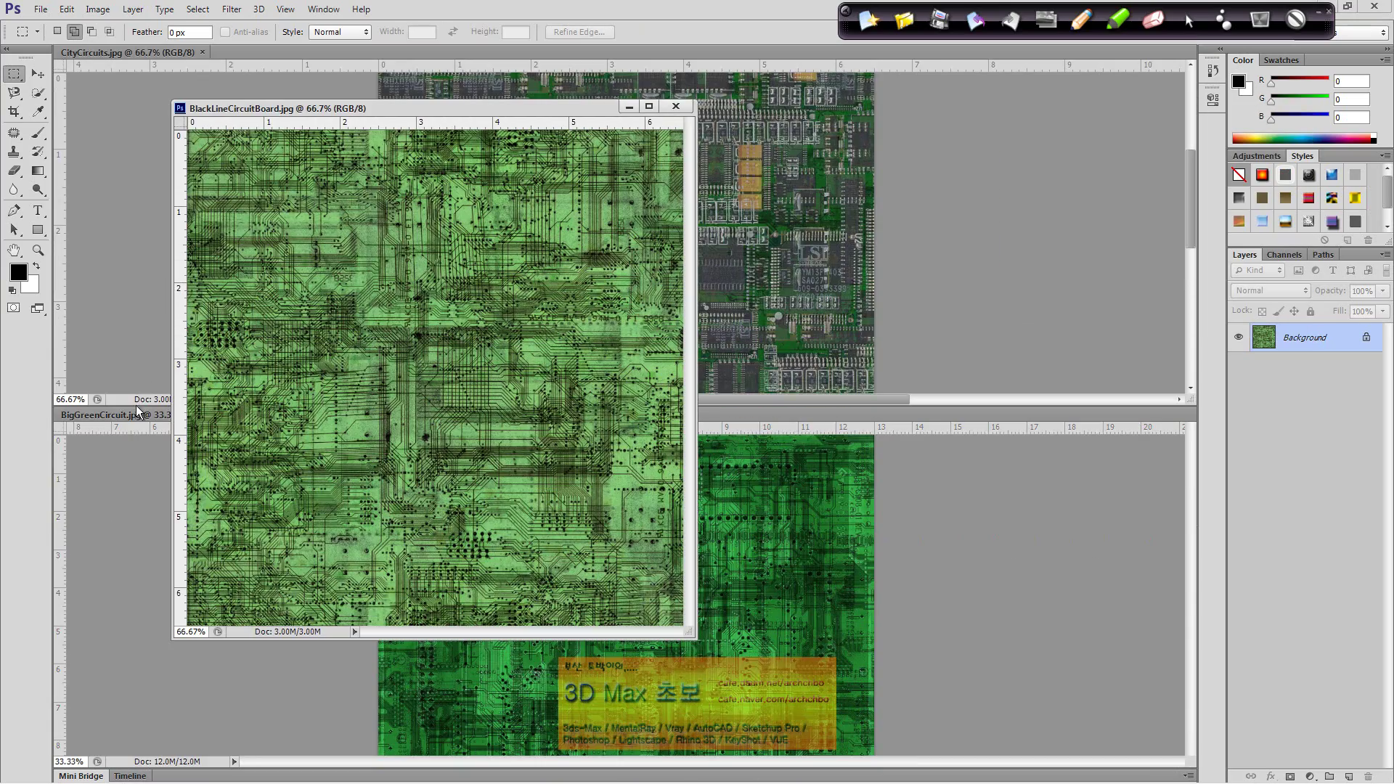
left_click_drag(133, 419, 210, 430)
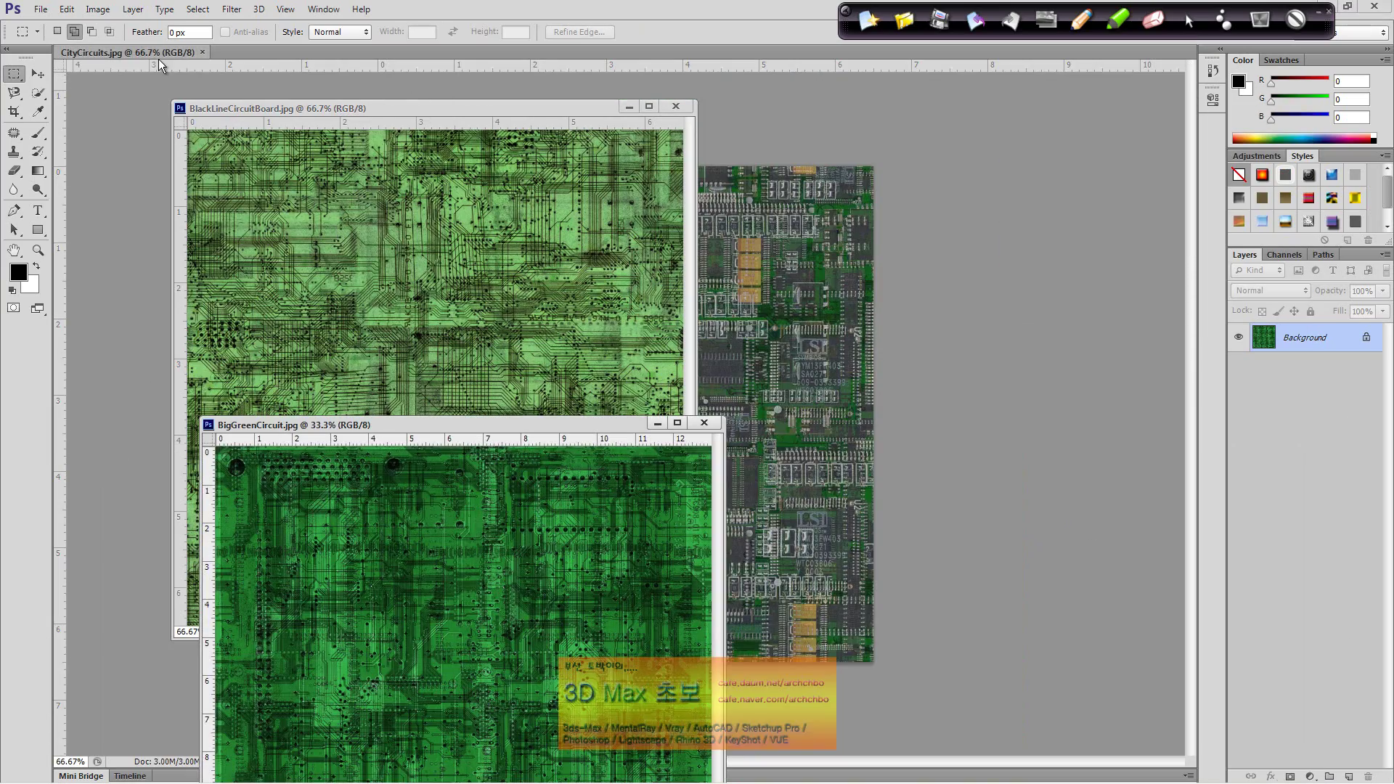
left_click_drag(154, 54, 194, 126)
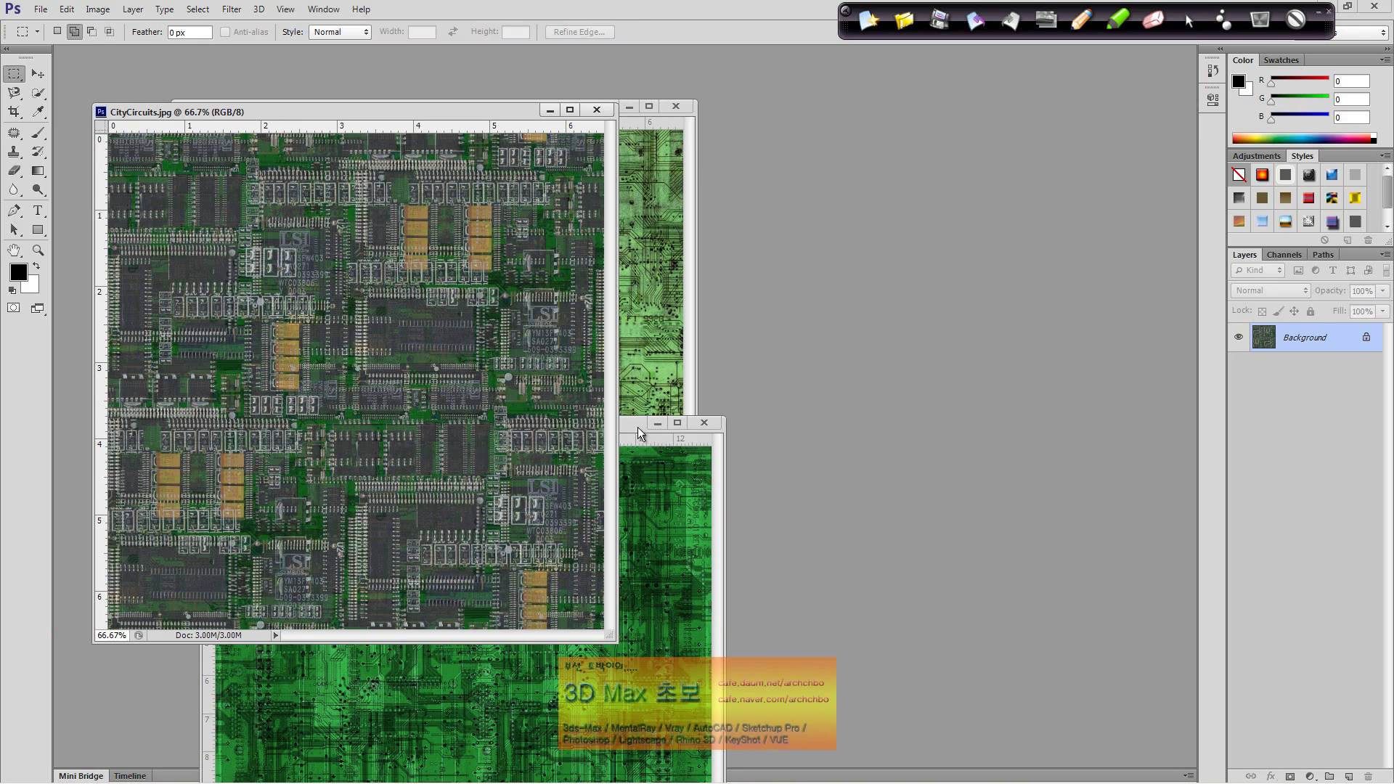
mouse_move(638, 431)
left_mouse_down()
mouse_move(978, 187)
mouse_move(1009, 185)
left_mouse_up()
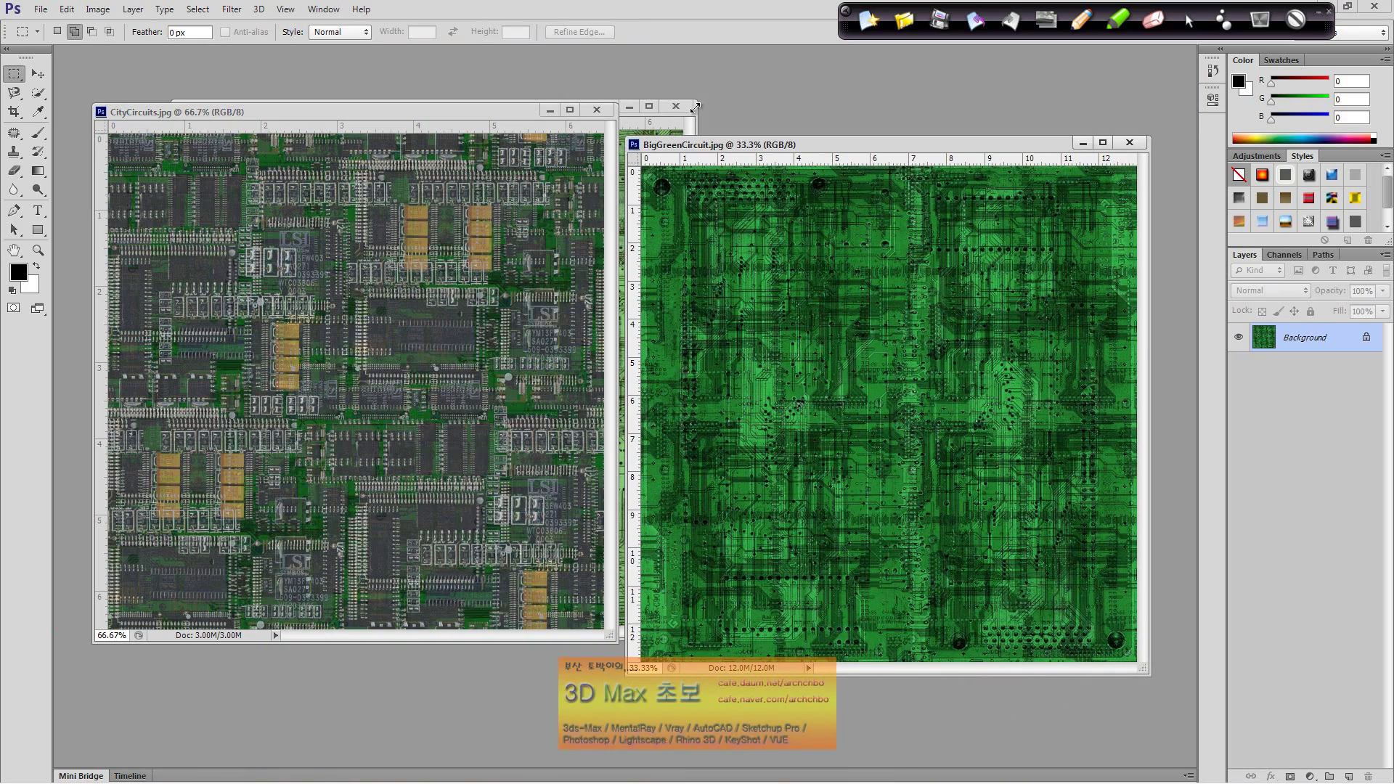
left_click_drag(842, 145, 895, 136)
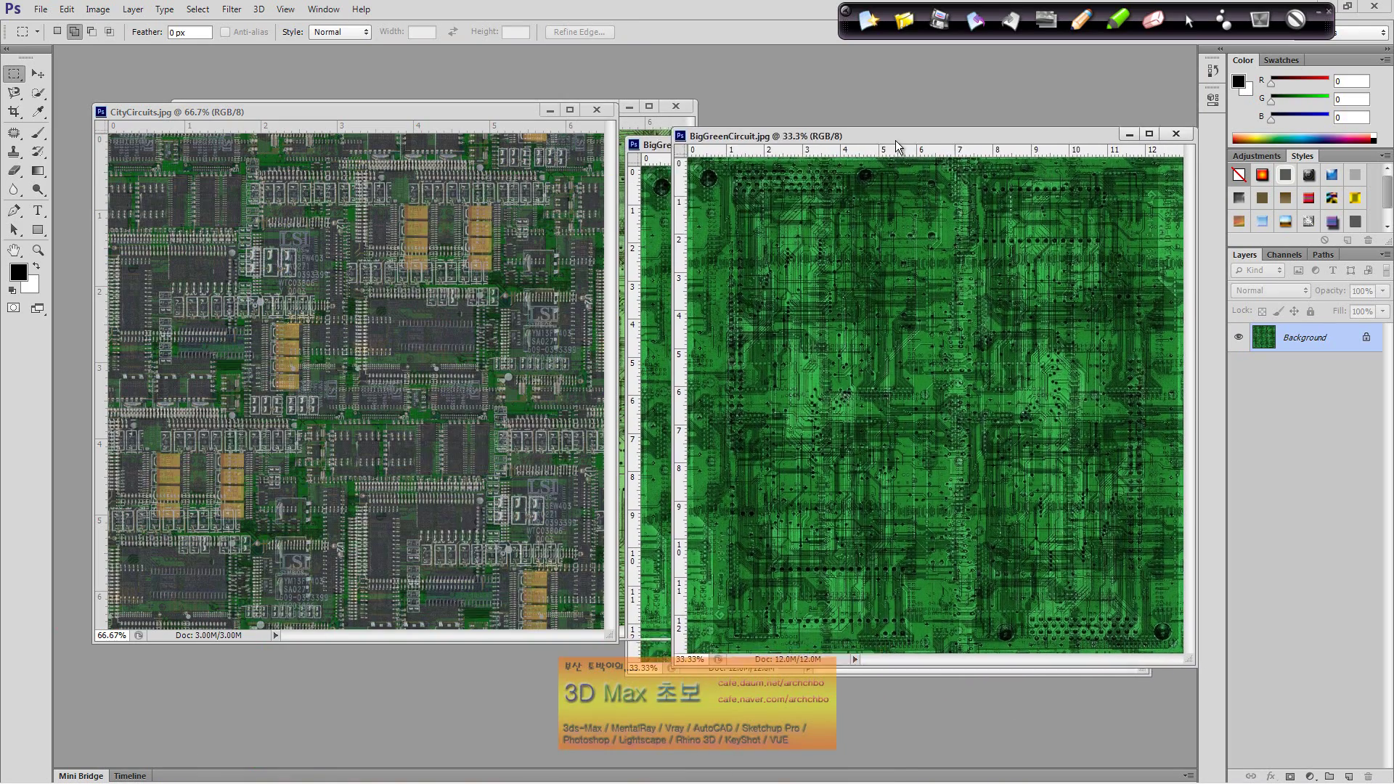
left_click(676, 107)
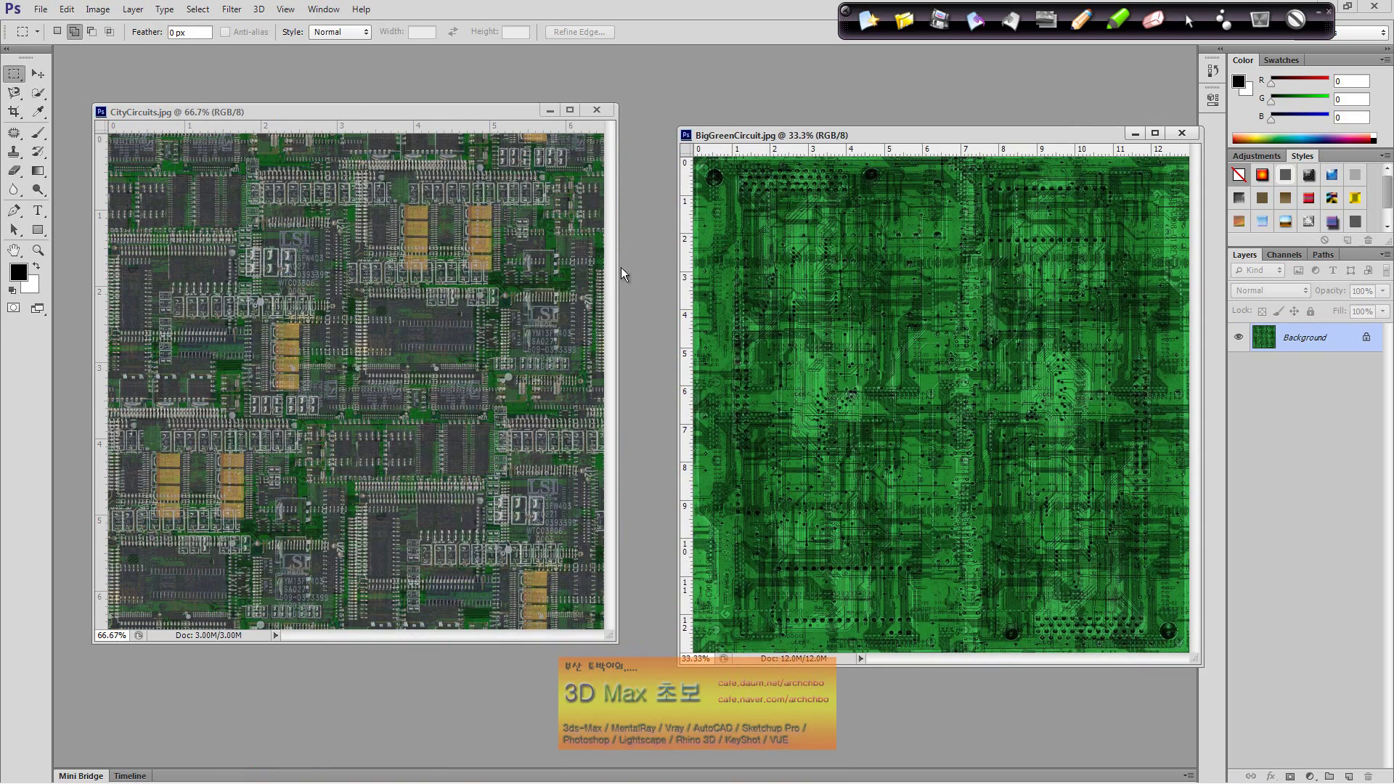
Step: Reposition the BigGreenCircuit window to sit right of CityCircuits, using the Move tool
left_click_drag(869, 127, 783, 102)
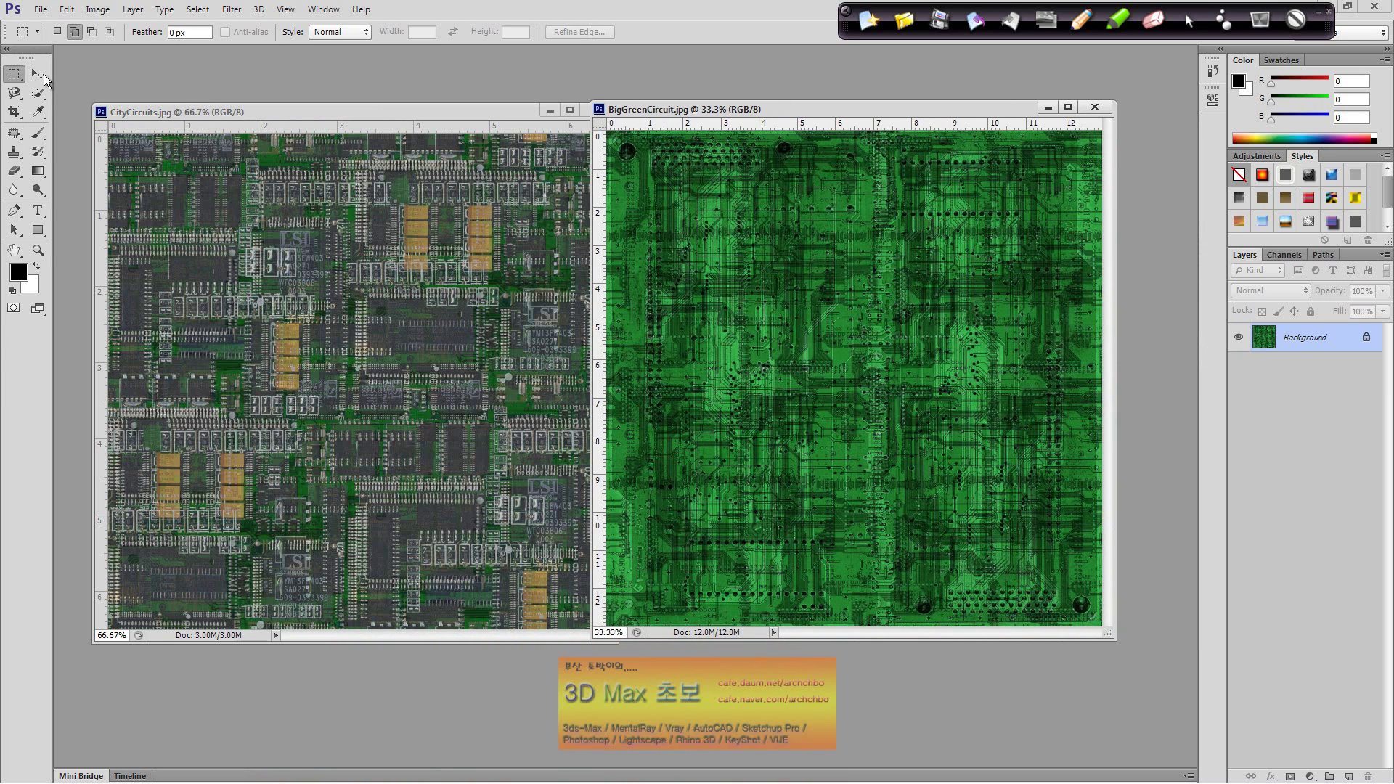
left_click(39, 75)
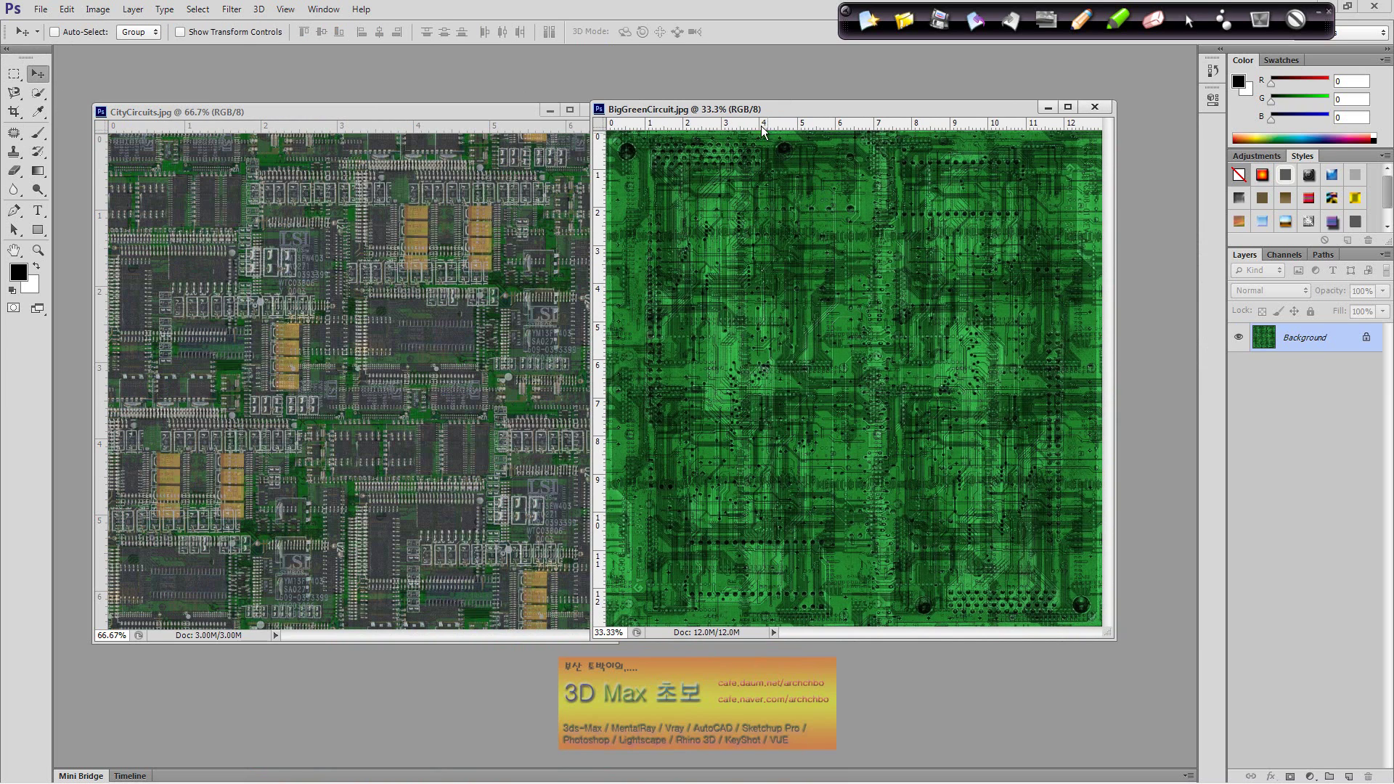
mouse_move(771, 110)
left_mouse_down()
mouse_move(830, 144)
mouse_move(257, 106)
mouse_move(225, 123)
left_mouse_up()
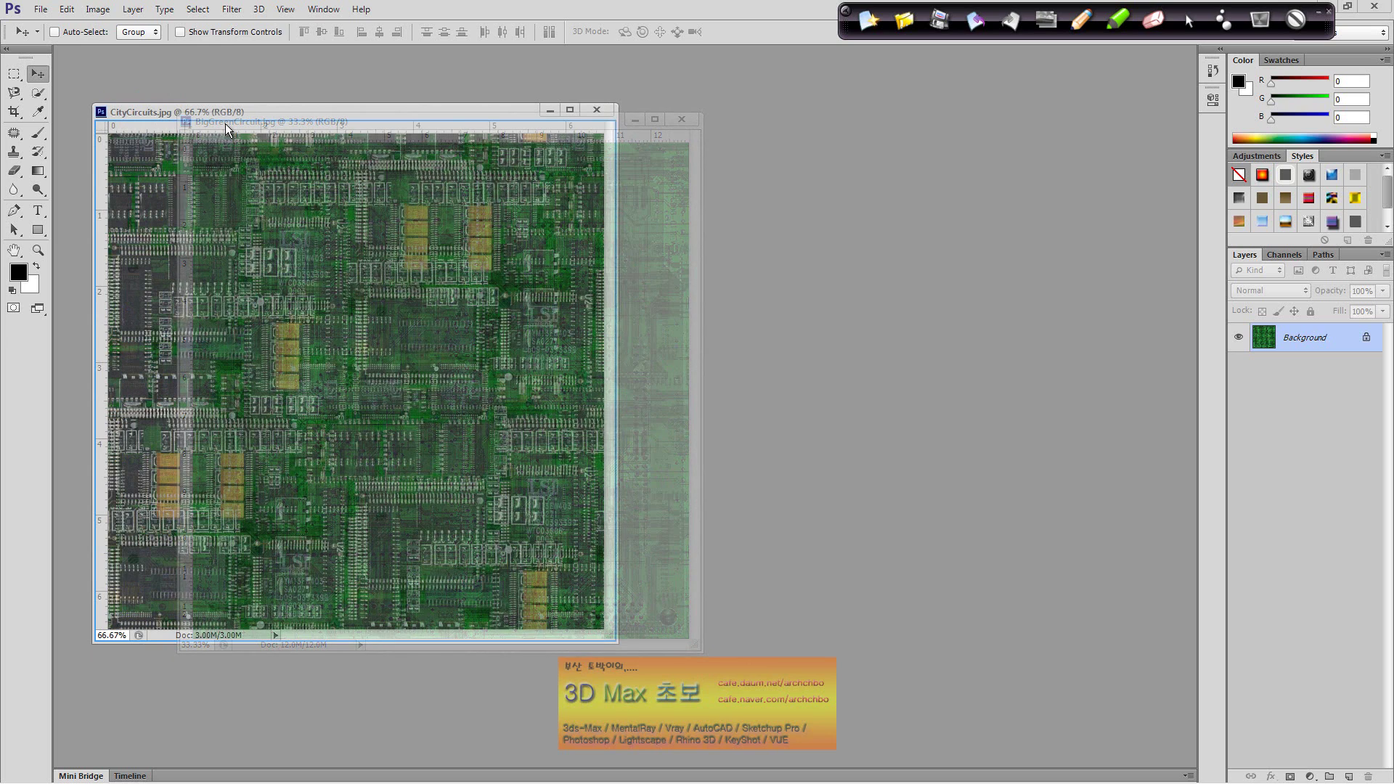
left_click_drag(225, 124, 227, 125)
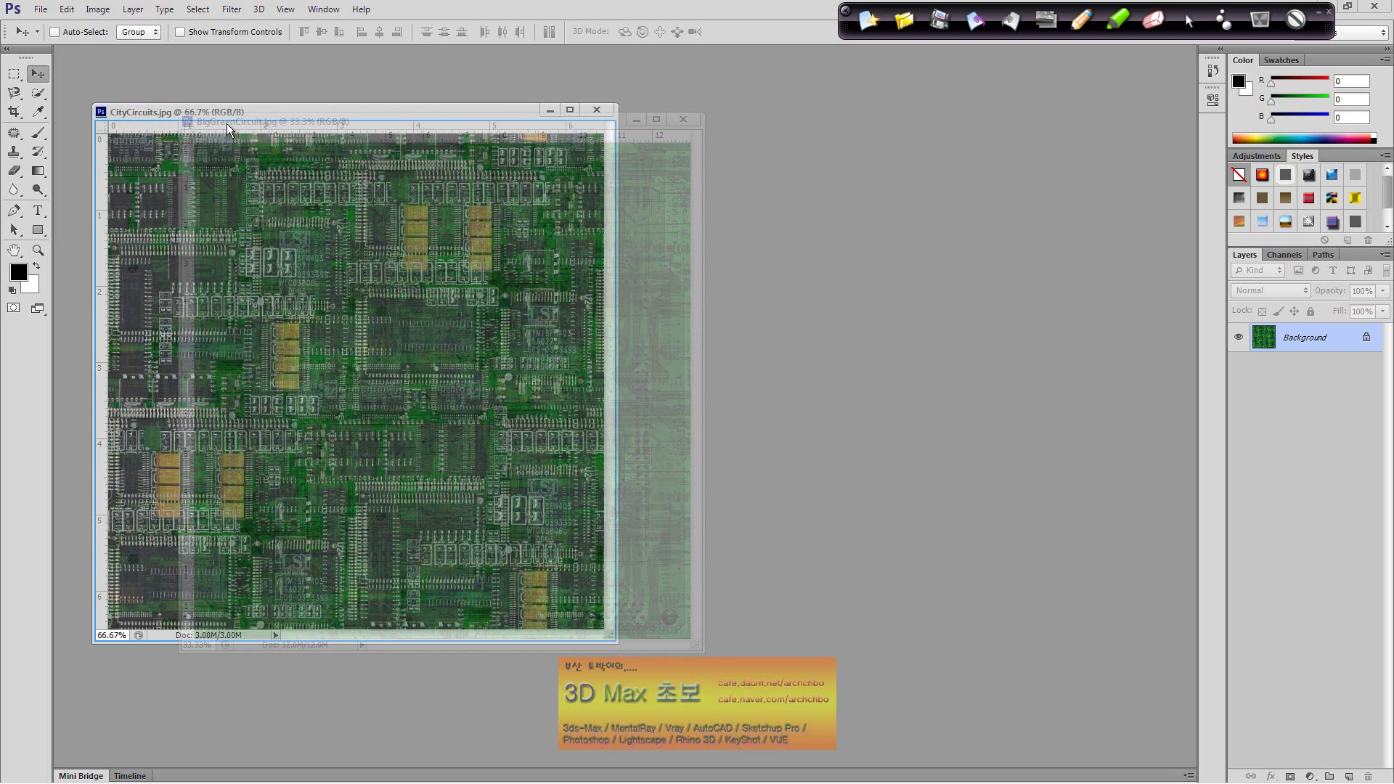
left_click_drag(227, 123, 228, 123)
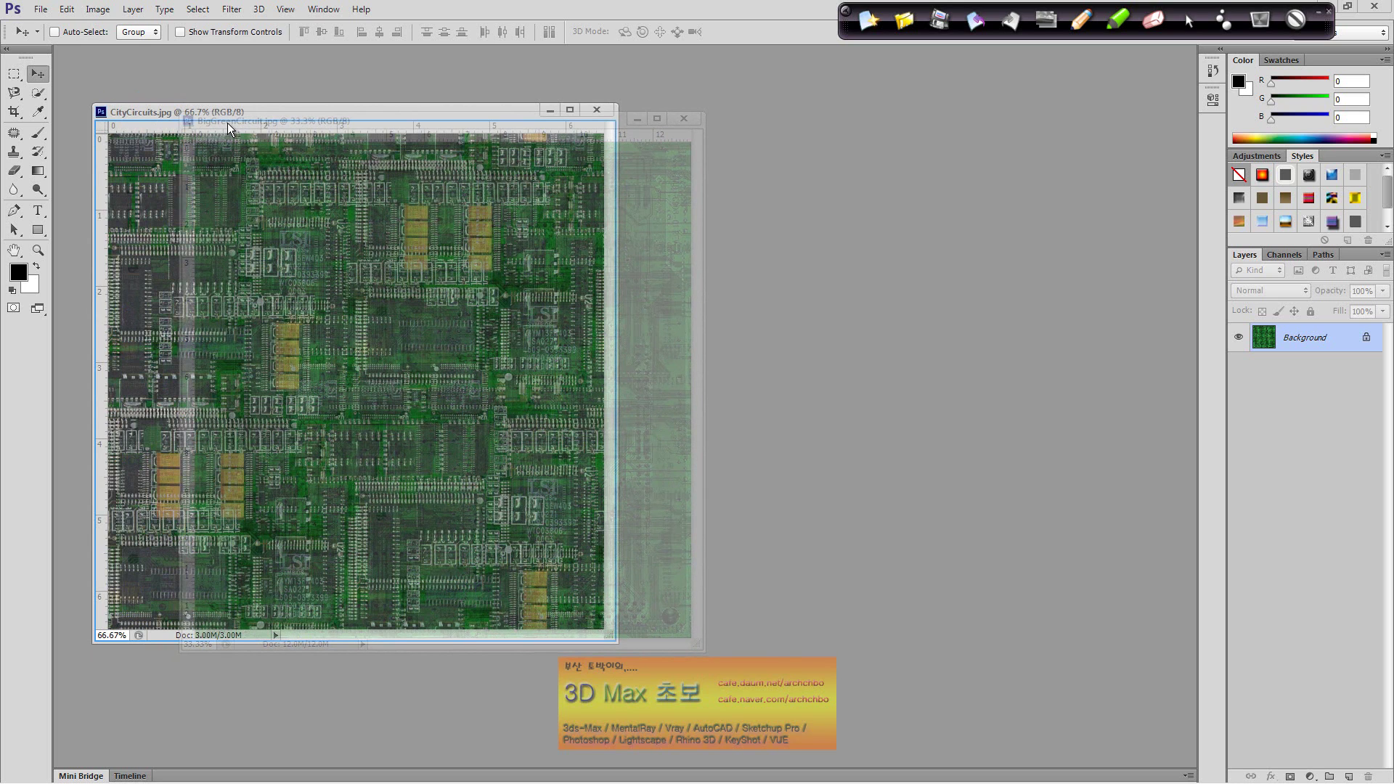
left_click_drag(228, 123, 874, 205)
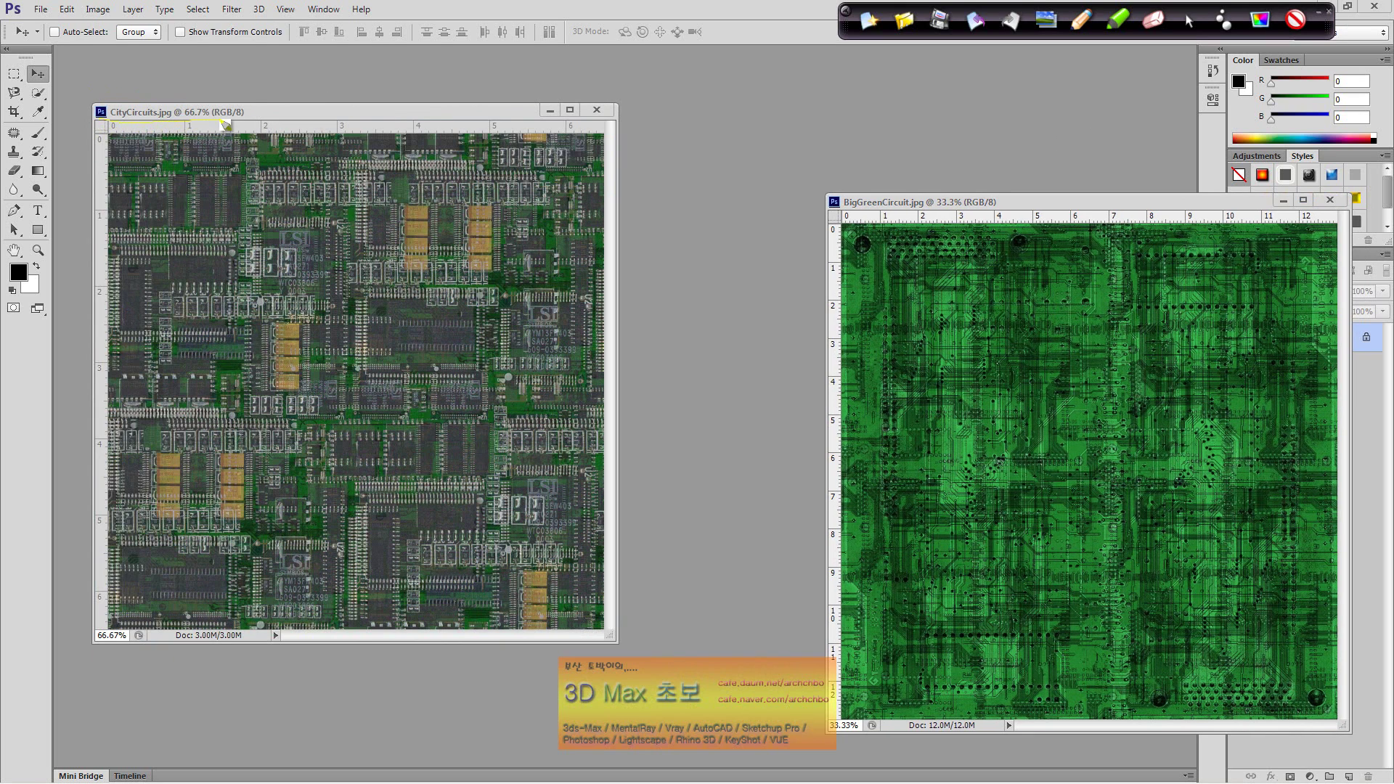
Step: Outline the CityCircuits window with blue annotation ink, then return to pointer mode
left_click(1261, 20)
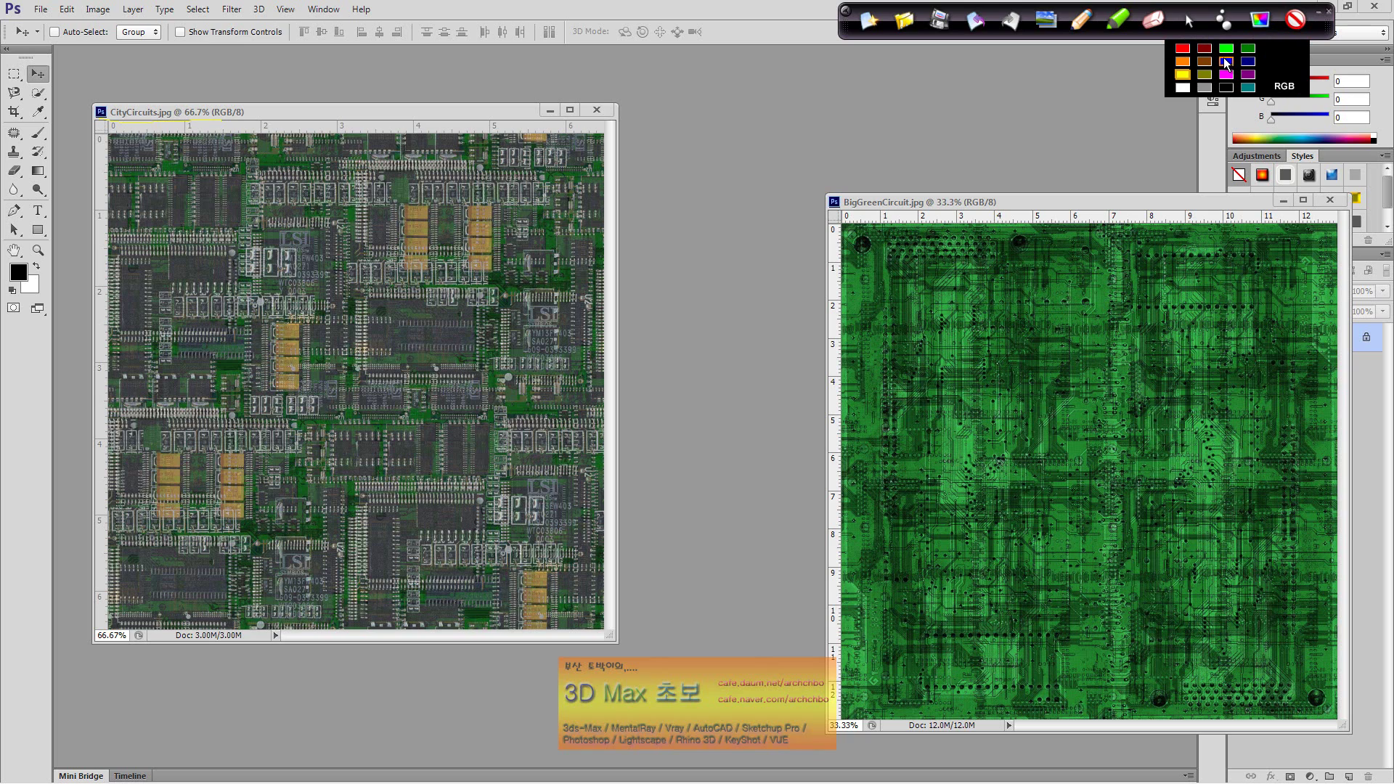
left_click(1225, 62)
mouse_move(209, 116)
left_mouse_down()
mouse_move(308, 118)
mouse_move(103, 281)
mouse_move(105, 633)
mouse_move(557, 635)
mouse_move(632, 395)
mouse_move(602, 122)
left_mouse_up()
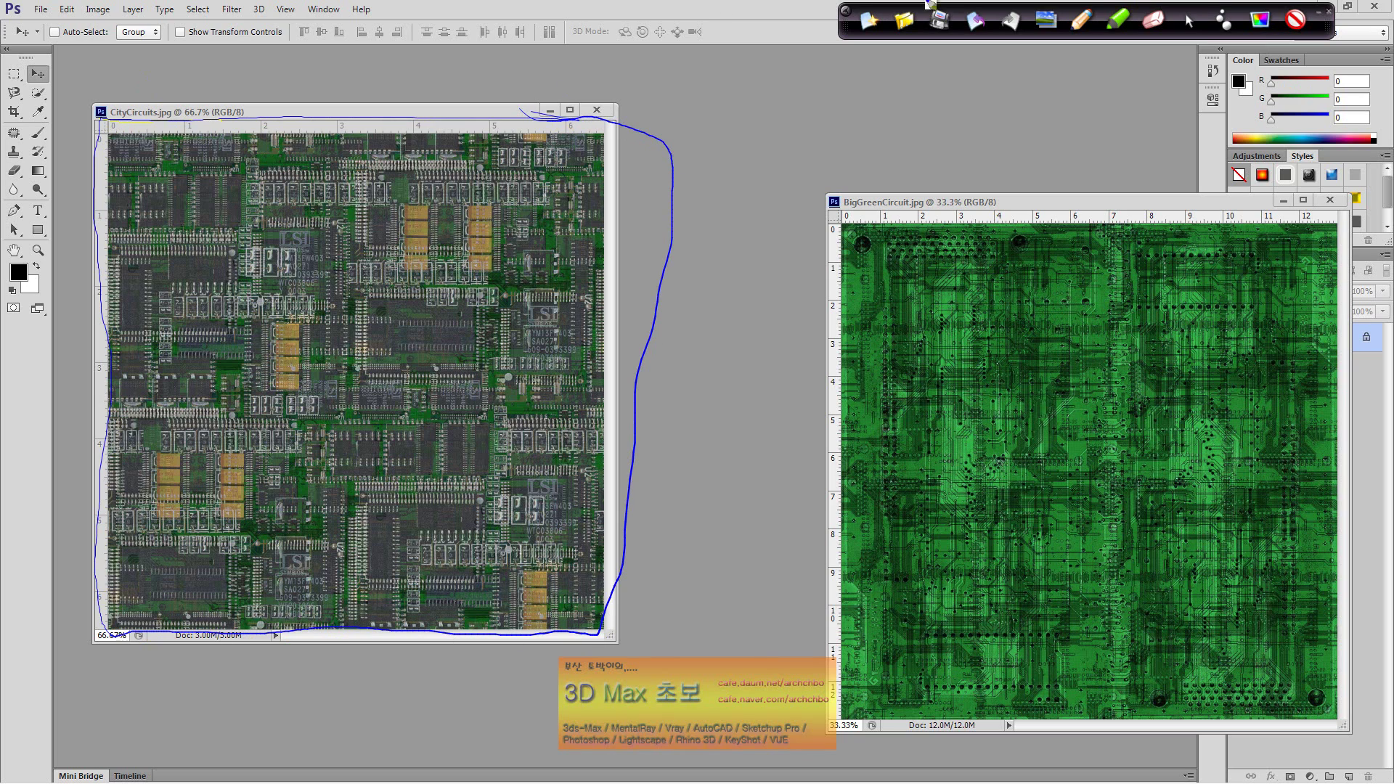
left_click(1187, 20)
Step: Dock BigGreenCircuit as a tab beside CityCircuits, flip tabs, close BigGreenCircuit, and clear the ink
left_click_drag(1066, 203, 304, 129)
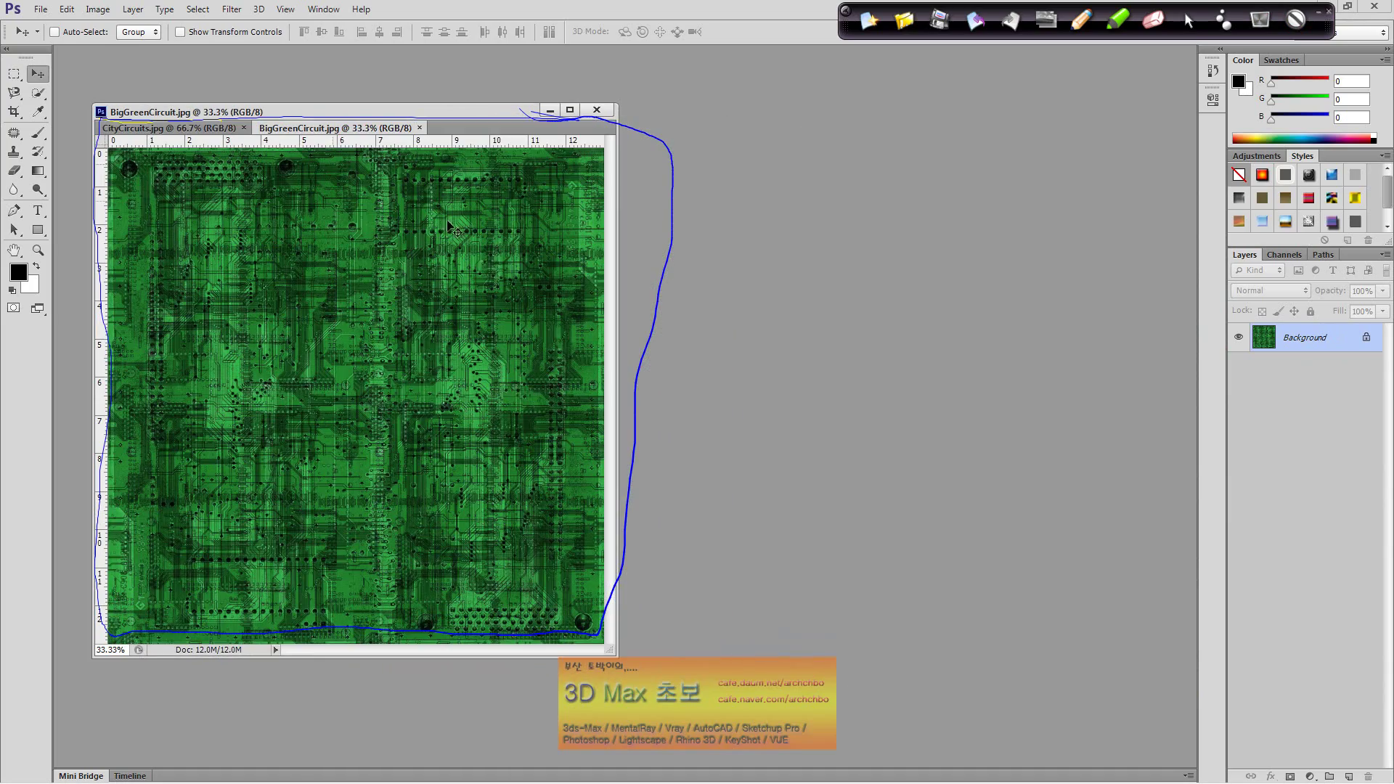
left_click(212, 130)
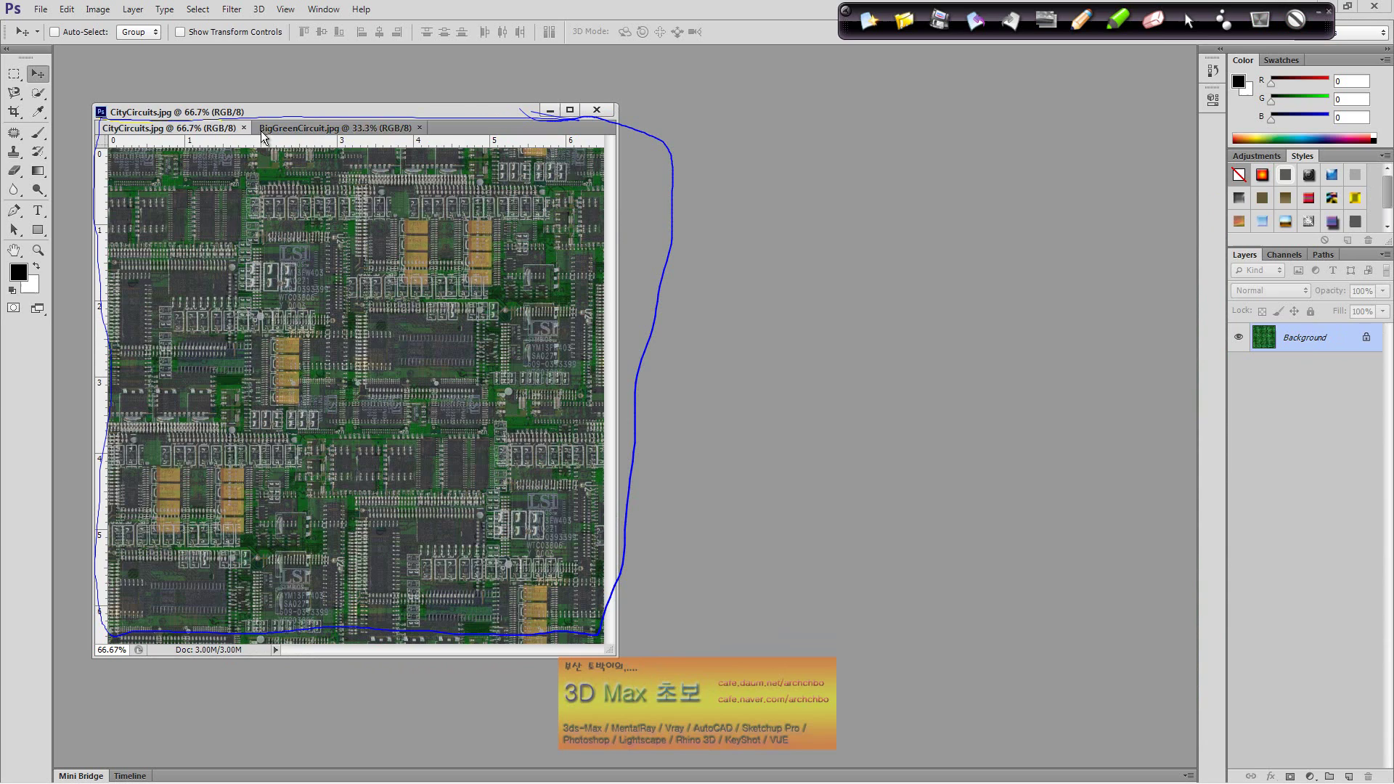
left_click(305, 129)
left_click(174, 128)
left_click(331, 131)
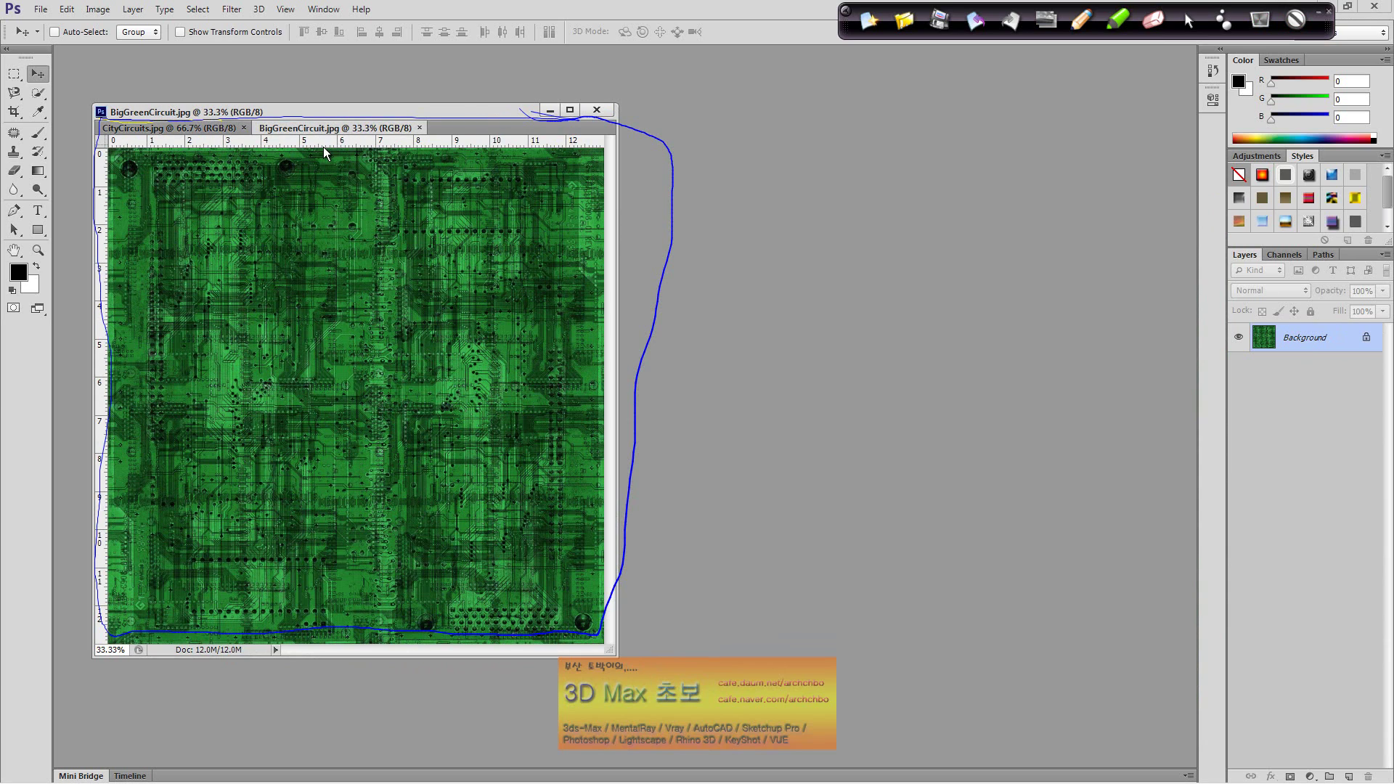
left_click(419, 128)
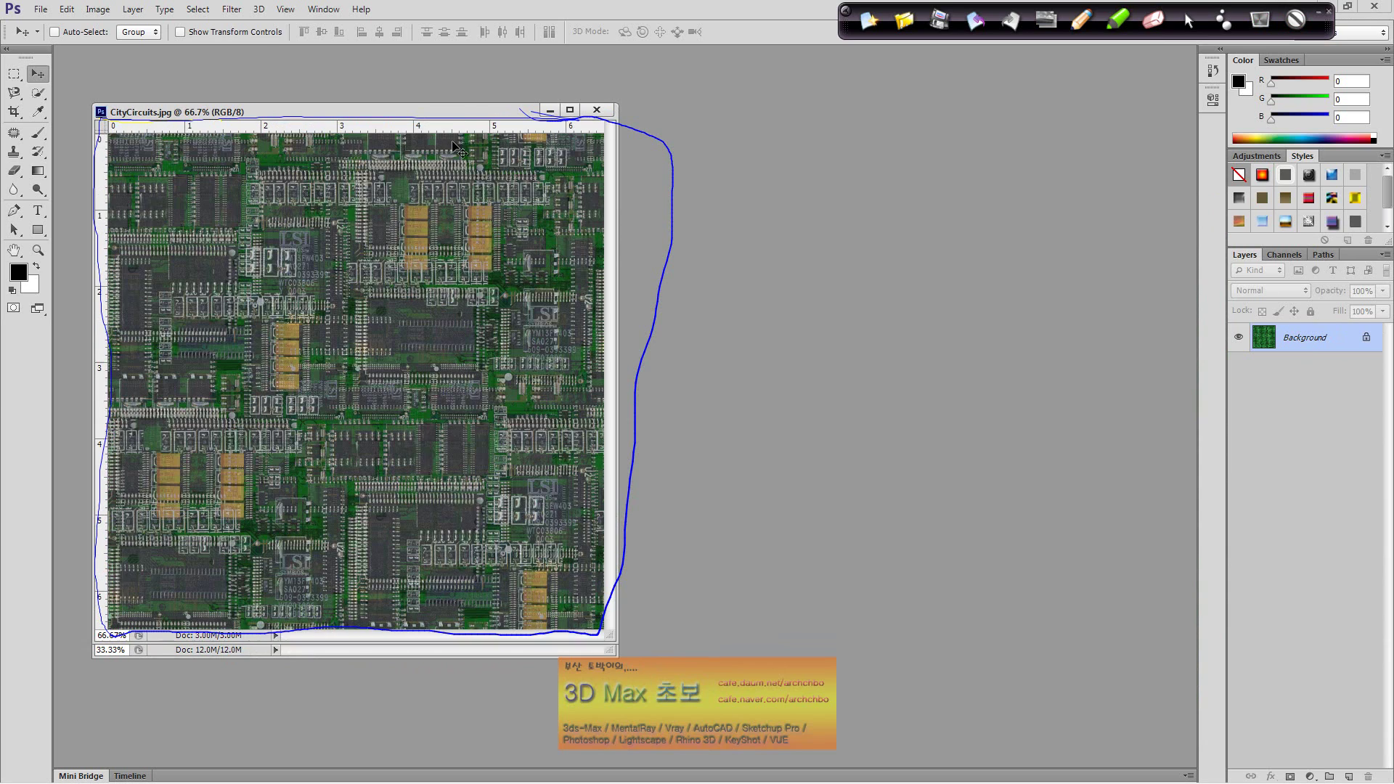
left_click(1188, 22)
mouse_move(112, 775)
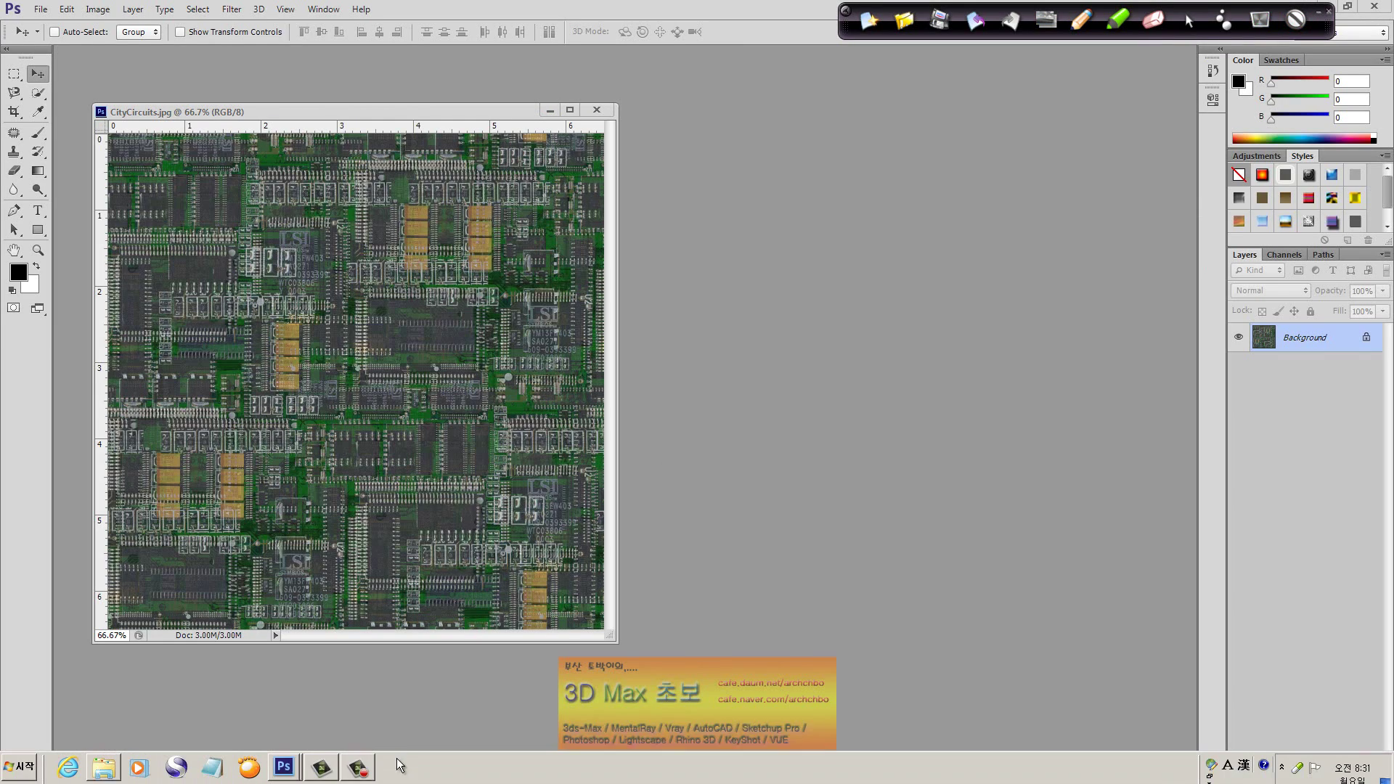
Step: Drag CityCircuitsBump.jpg from the Explorer texture folder onto the CityCircuits canvas
left_click(110, 752)
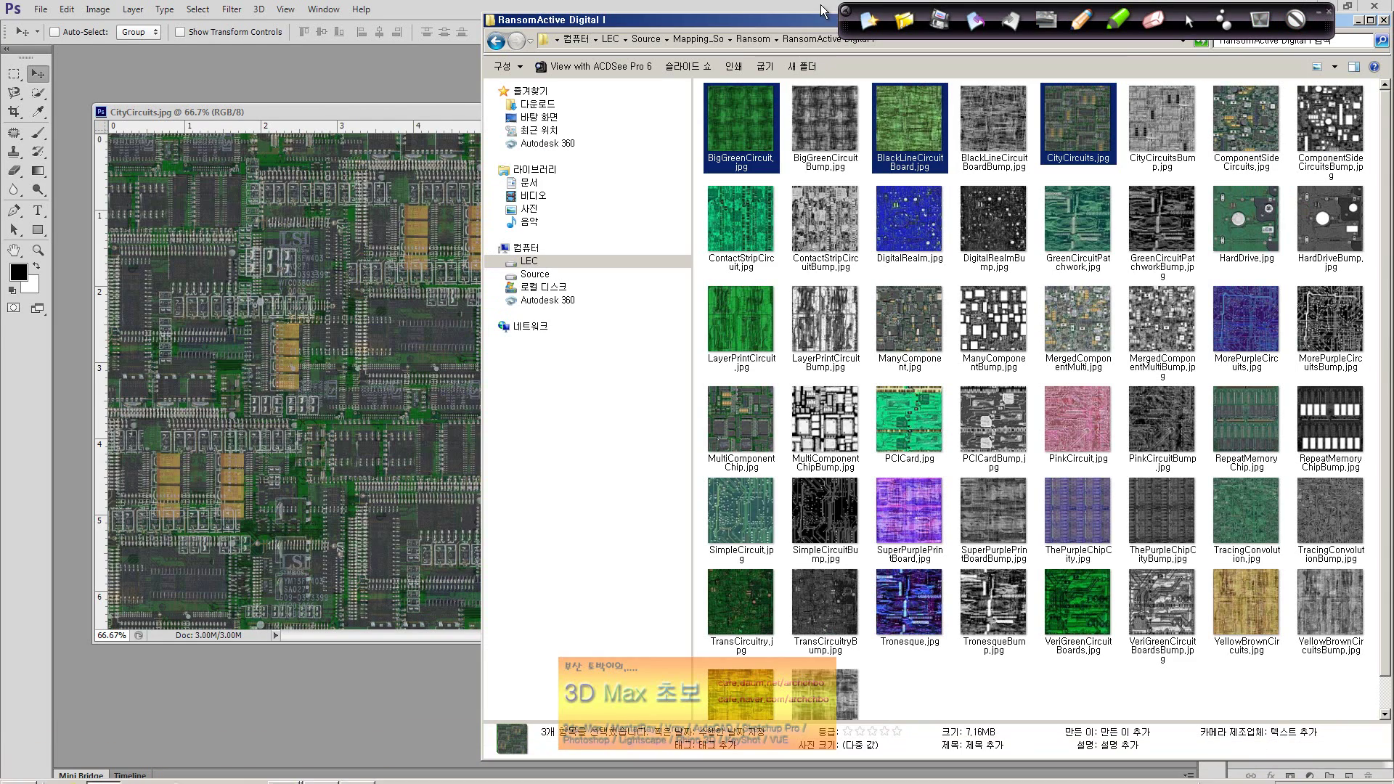
left_click_drag(815, 10, 1007, 79)
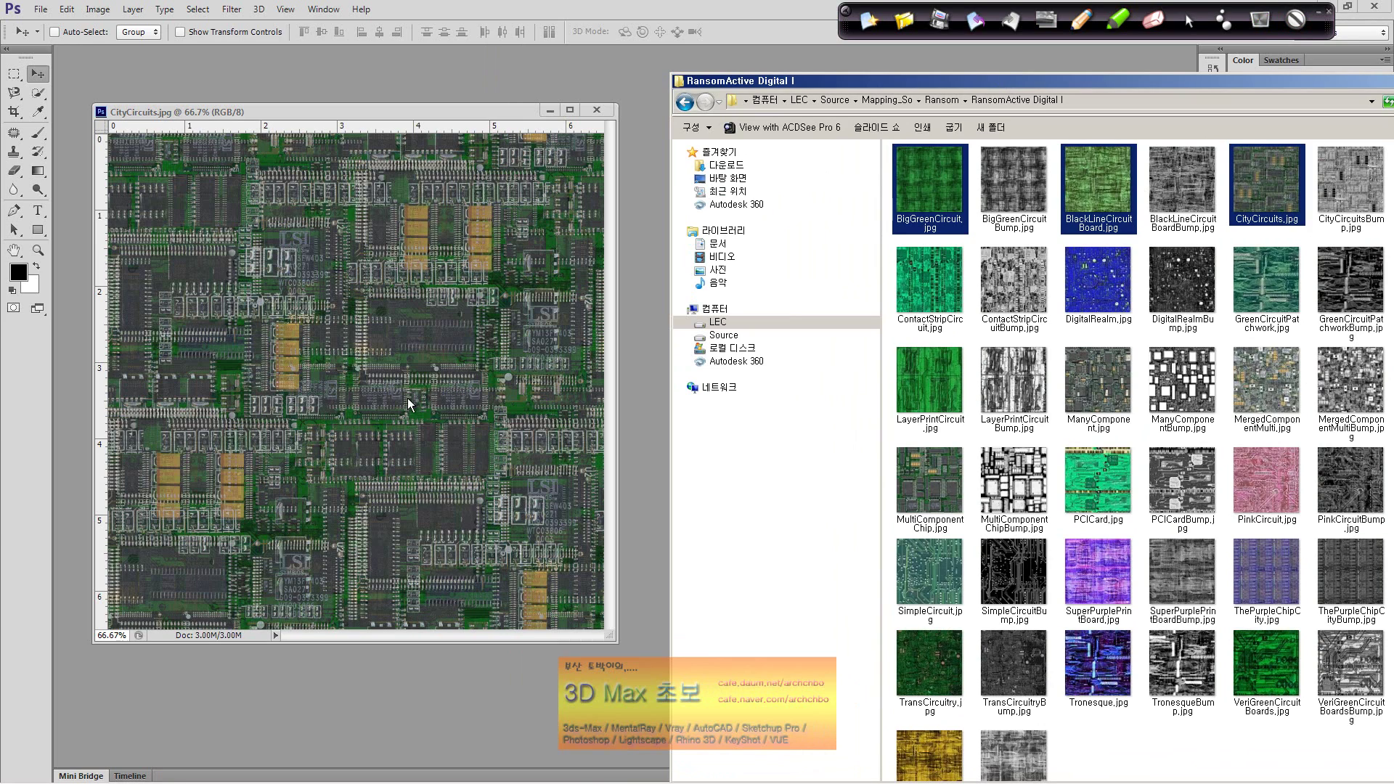
left_click_drag(1348, 183, 352, 348)
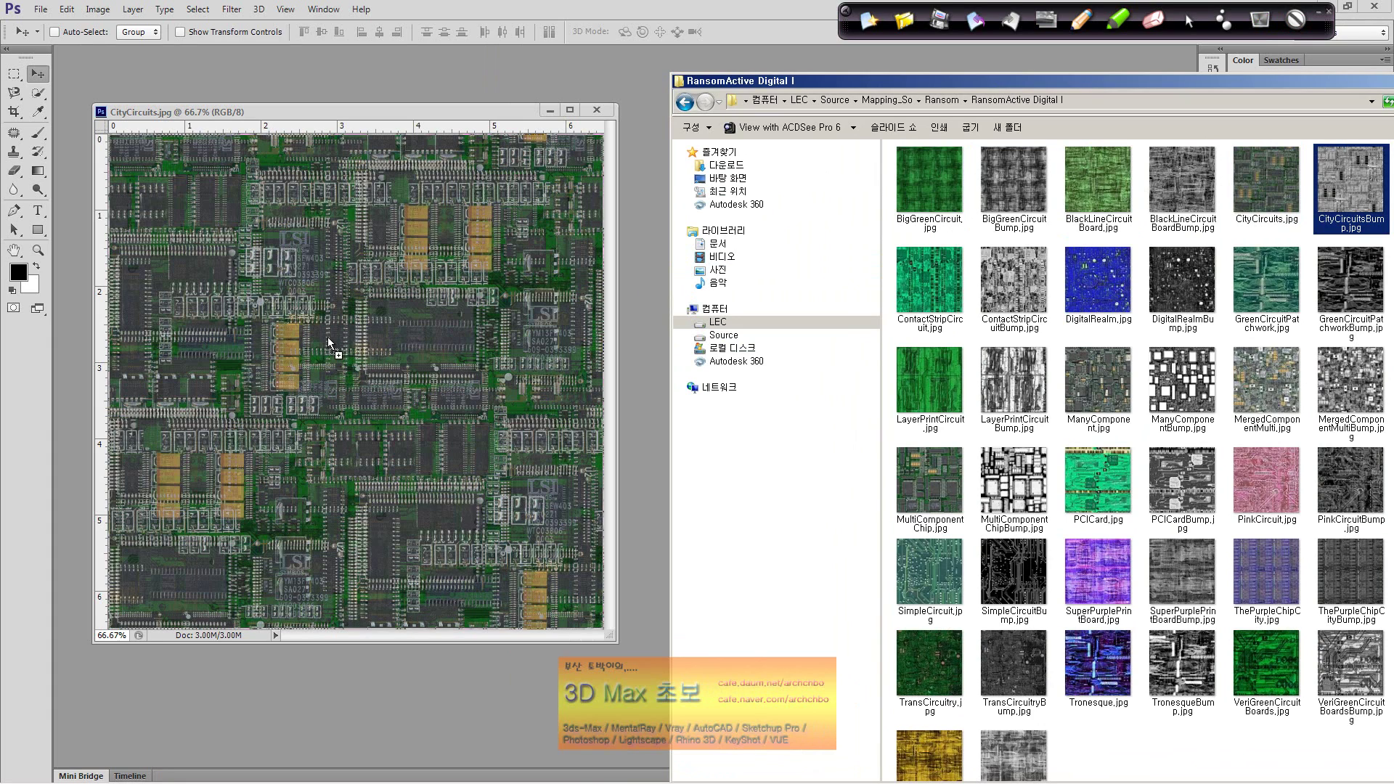
left_click_drag(354, 356, 358, 363)
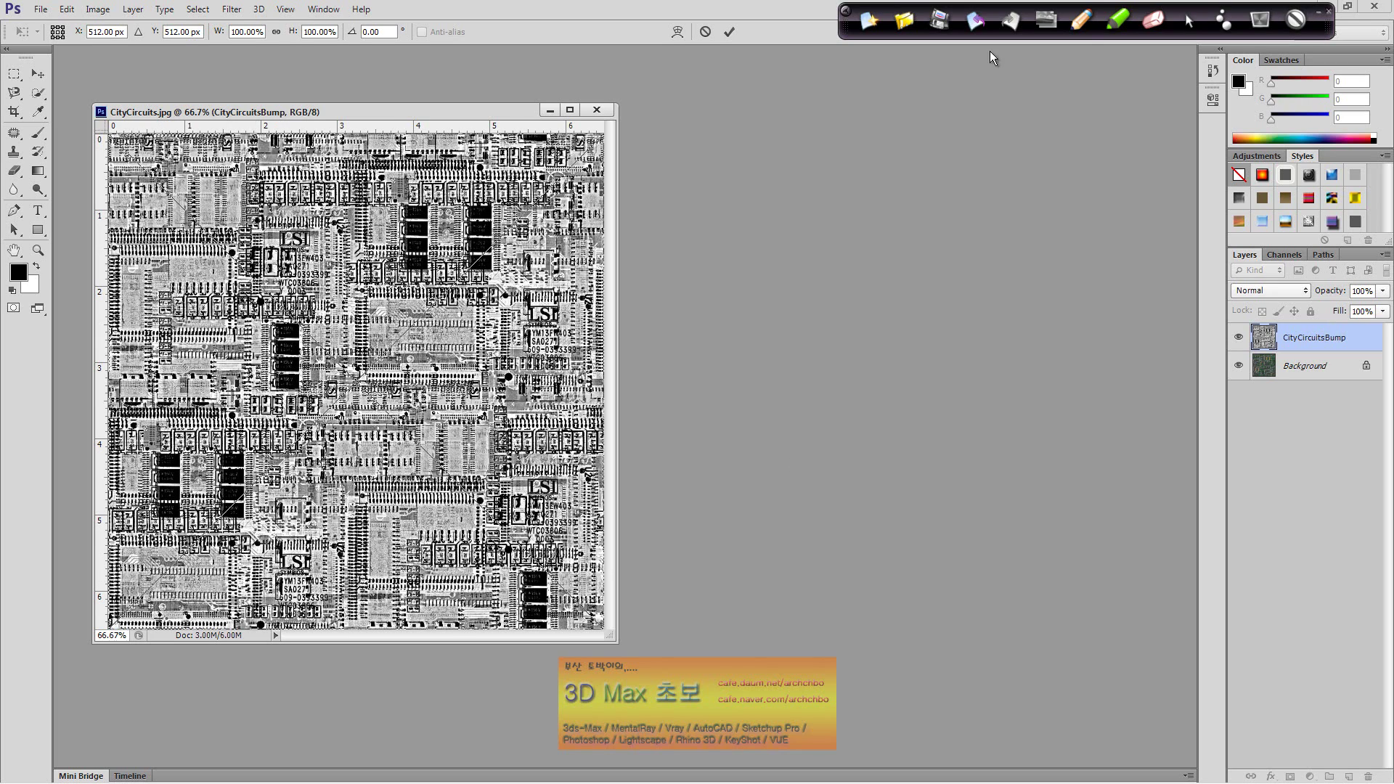
Step: Annotate the placed image with strokes, an arrow and the note 'place : 부착'
mouse_move(597, 145)
left_mouse_down()
mouse_move(331, 398)
mouse_move(184, 574)
left_mouse_up()
mouse_move(154, 186)
left_mouse_down()
mouse_move(417, 434)
mouse_move(574, 617)
left_mouse_up()
mouse_move(436, 445)
left_mouse_down()
mouse_move(708, 361)
mouse_move(741, 336)
mouse_move(787, 371)
mouse_move(871, 352)
left_mouse_up()
left_click_drag(890, 328, 965, 347)
left_click(895, 367)
mouse_move(953, 350)
left_mouse_down()
mouse_move(953, 374)
mouse_move(1002, 353)
left_mouse_up()
mouse_move(1013, 320)
left_mouse_down()
mouse_move(1013, 347)
mouse_move(1025, 331)
left_mouse_up()
Step: Circle the layer names, then commit the placed CityCircuitsBump image
left_click_drag(1001, 363, 978, 403)
mouse_move(1329, 384)
left_mouse_down()
mouse_move(1314, 356)
mouse_move(1343, 327)
left_mouse_up()
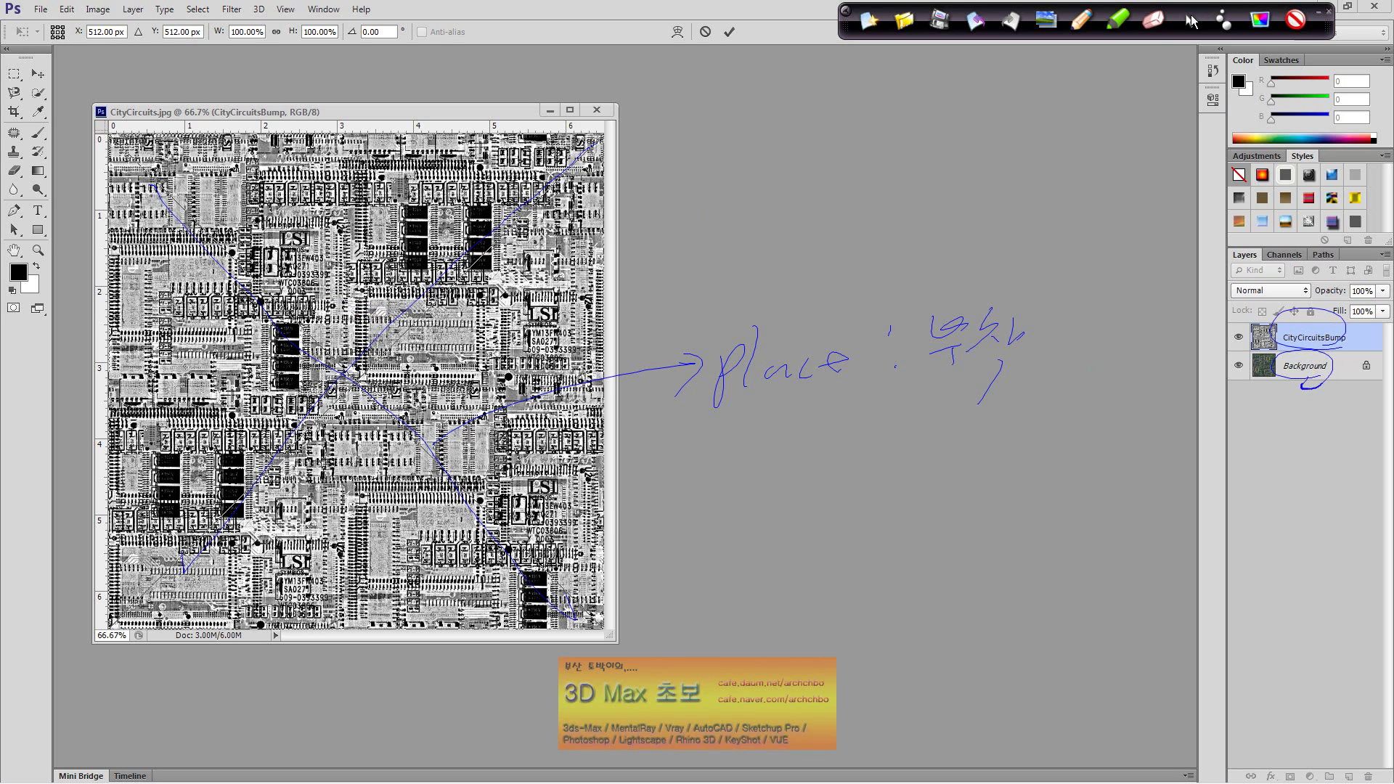
left_click(1190, 20)
key("Return")
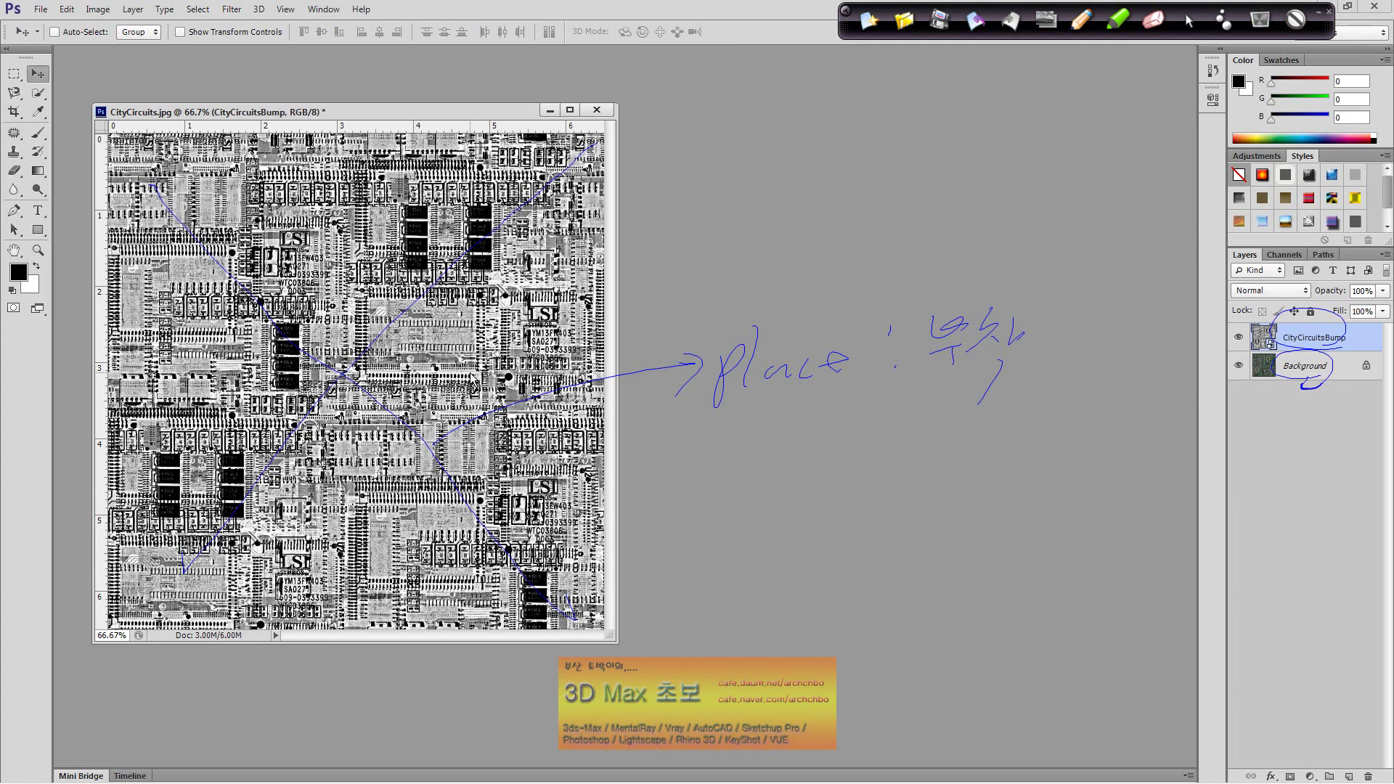
Step: Clear the annotations and toggle CityCircuitsBump and Background visibility, leaving the bump layer shown
left_click(865, 28)
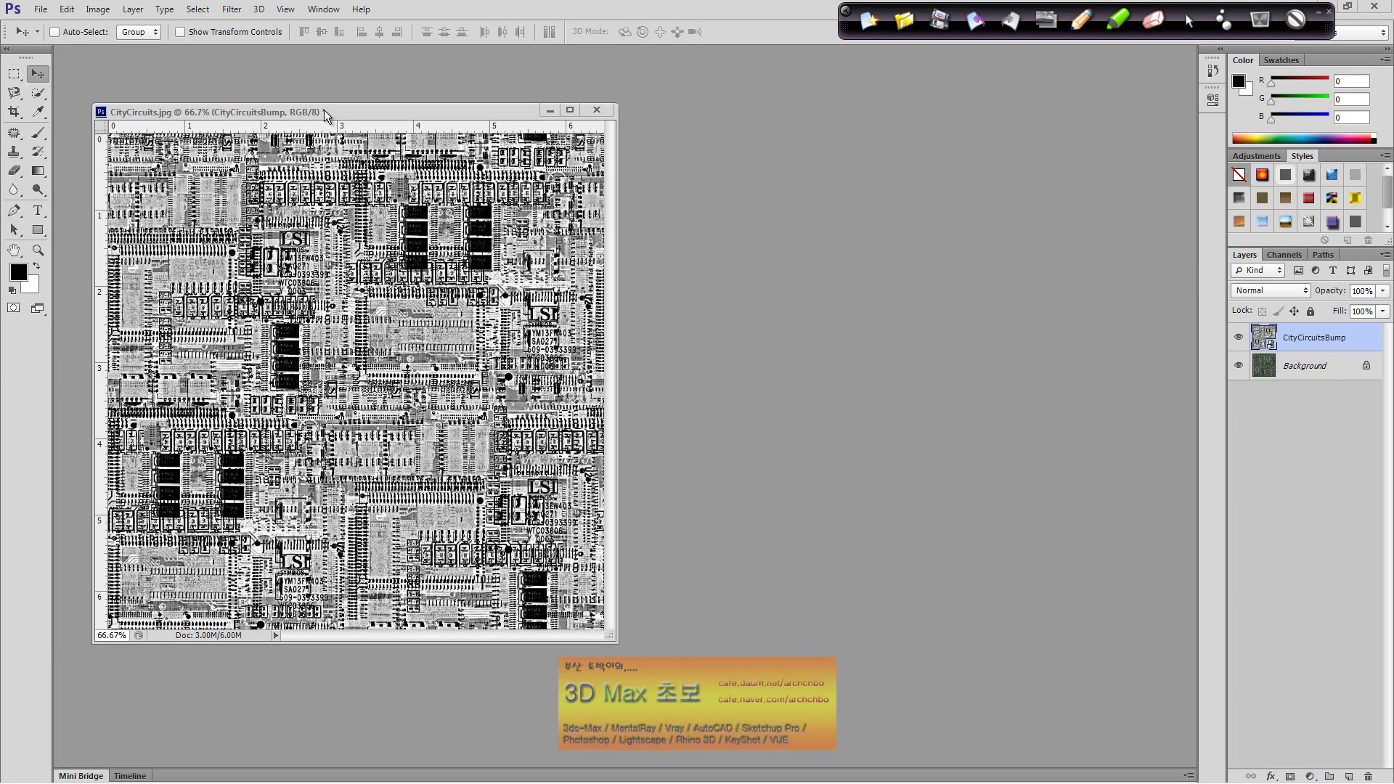
left_click_drag(325, 112, 528, 107)
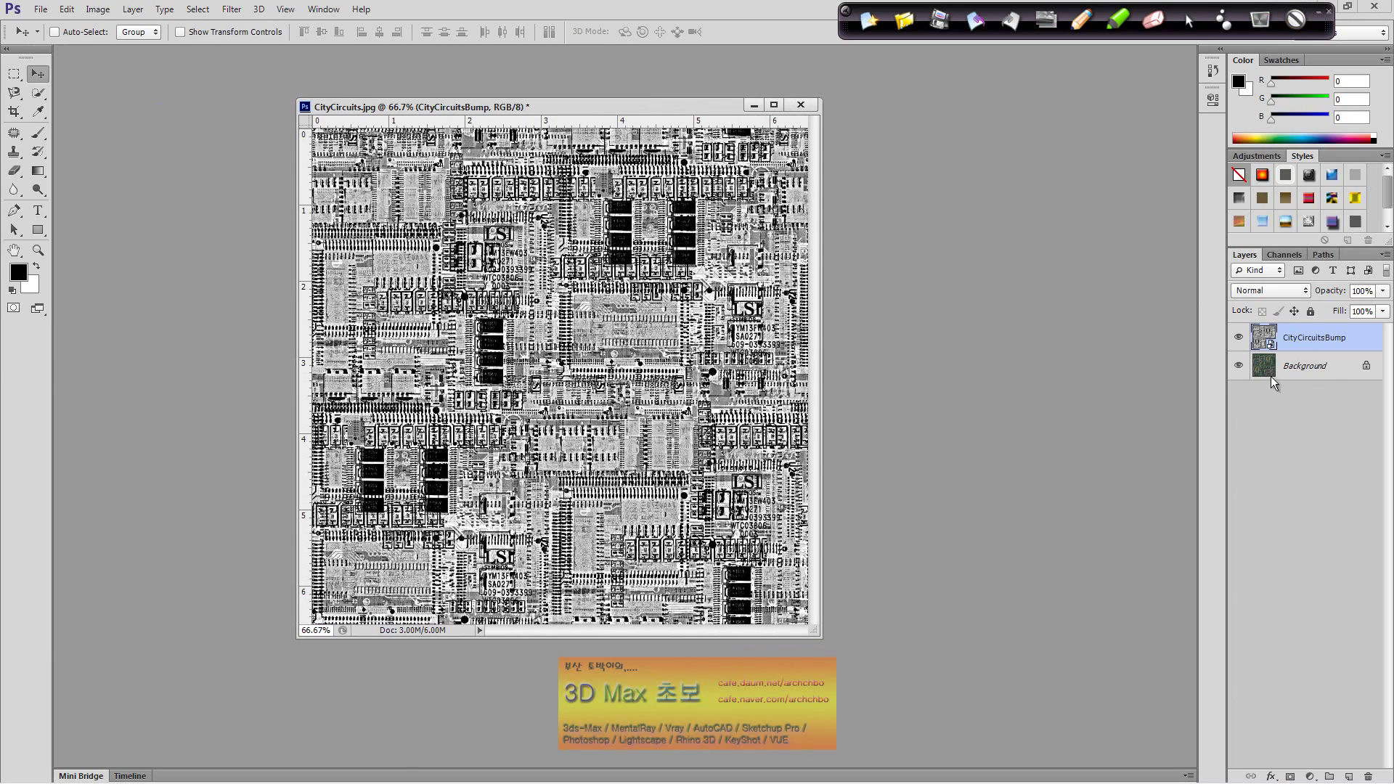
left_click(1239, 337)
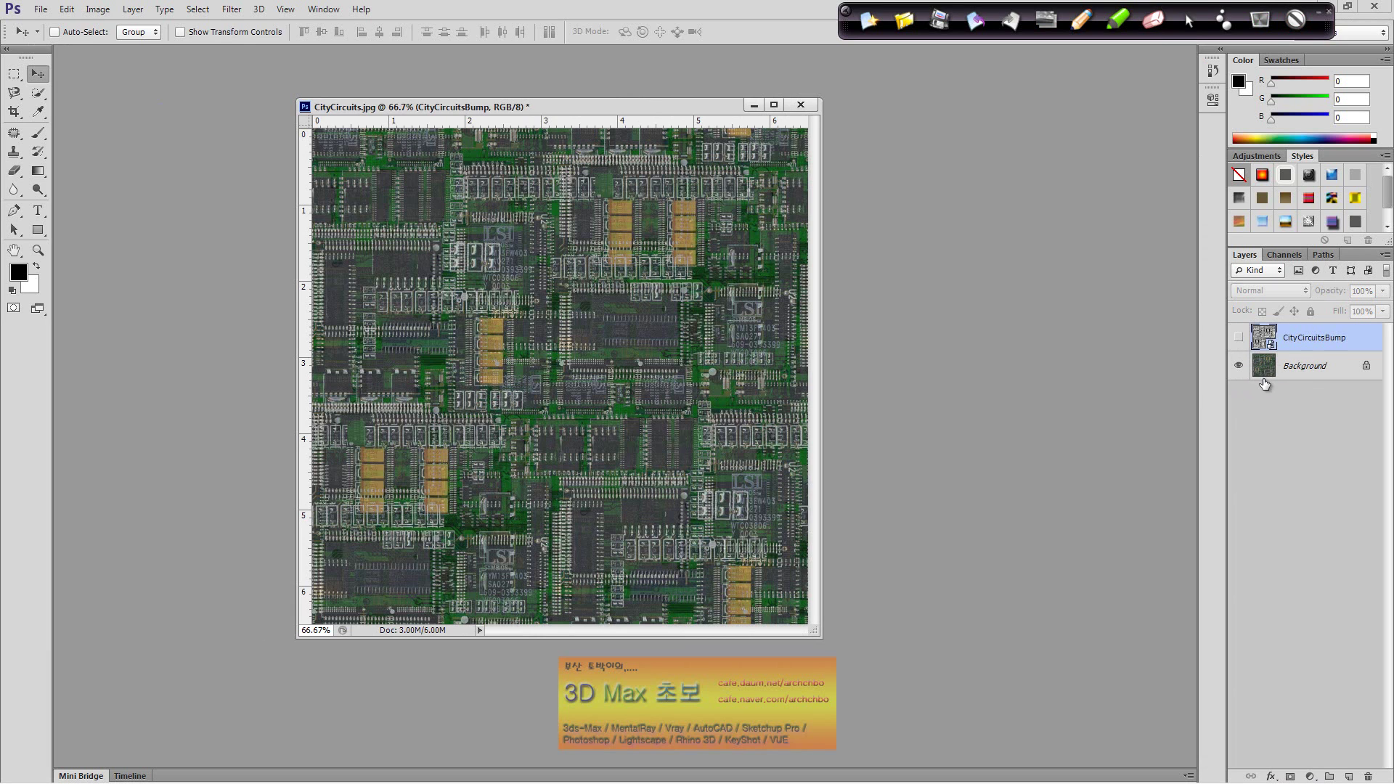
left_click(1238, 337)
left_click(1238, 366)
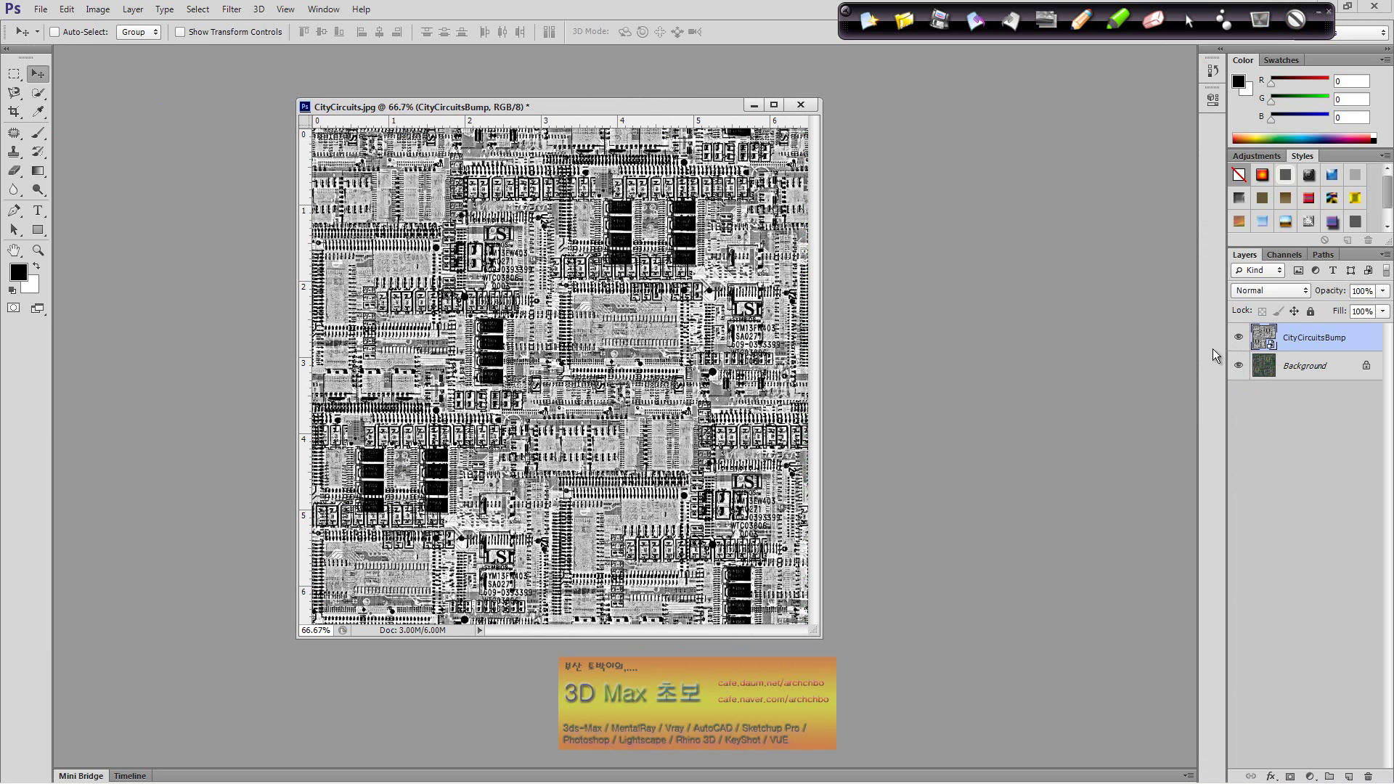
left_click_drag(630, 108, 446, 87)
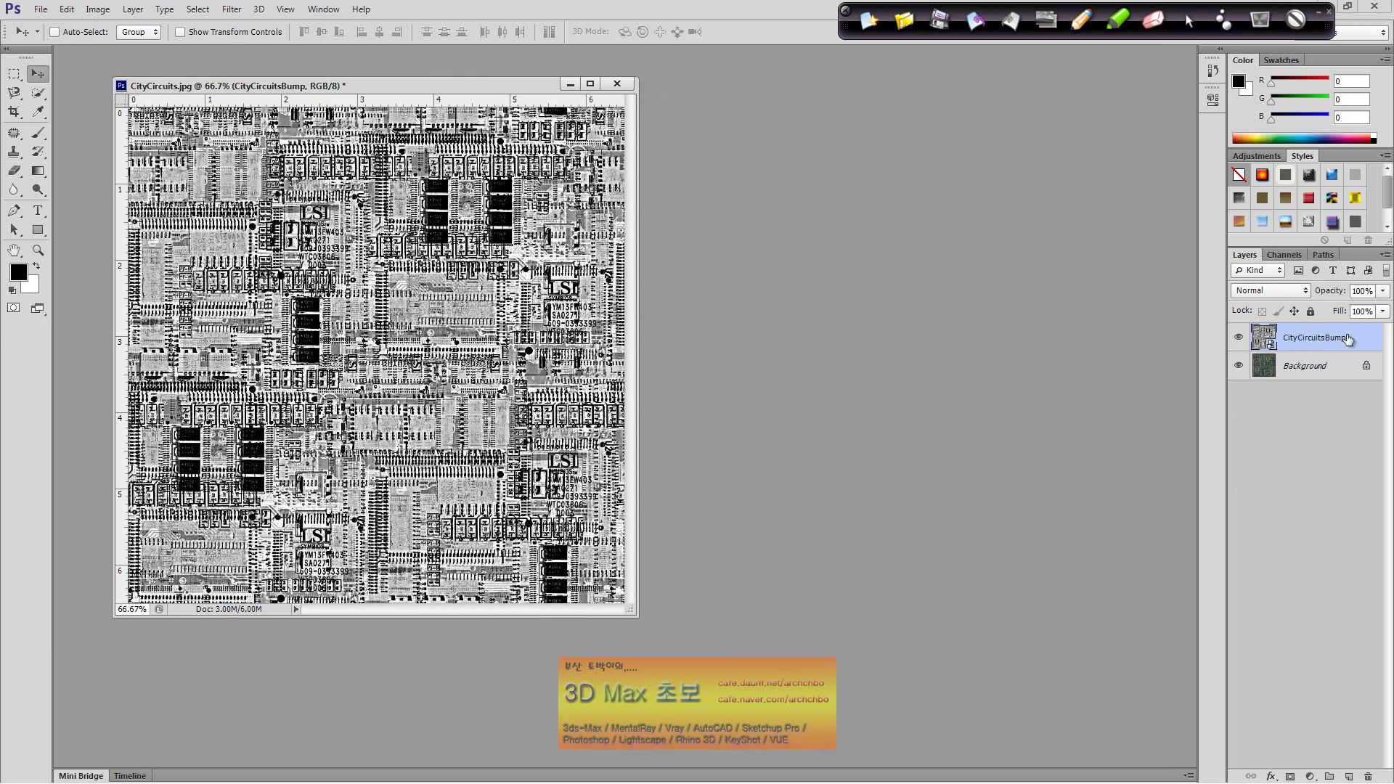
Step: Check the CityCircuitsBump layer's context menus, then double-click its thumbnail to edit contents
right_click(1339, 338)
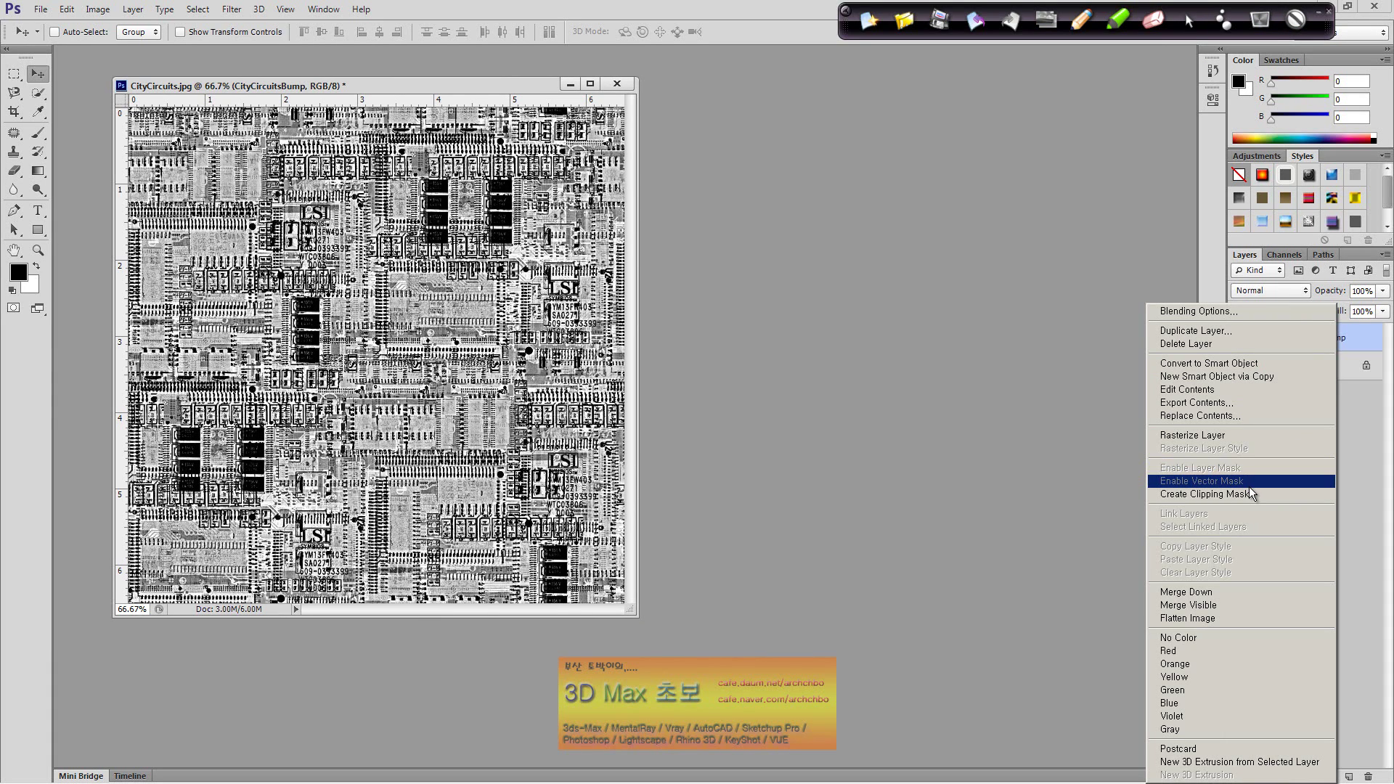
left_click(976, 448)
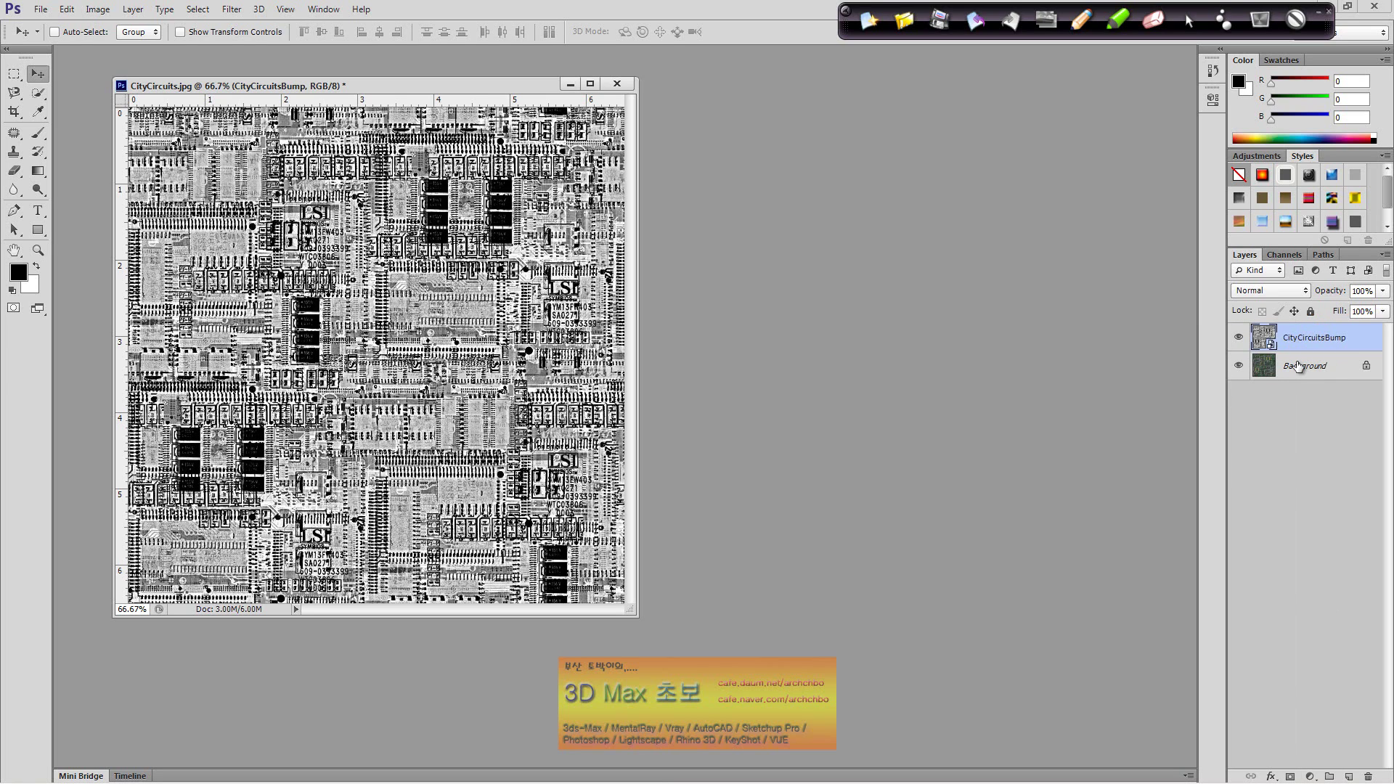
left_click(1299, 366)
right_click(1309, 337)
left_click(1327, 421)
right_click(1263, 341)
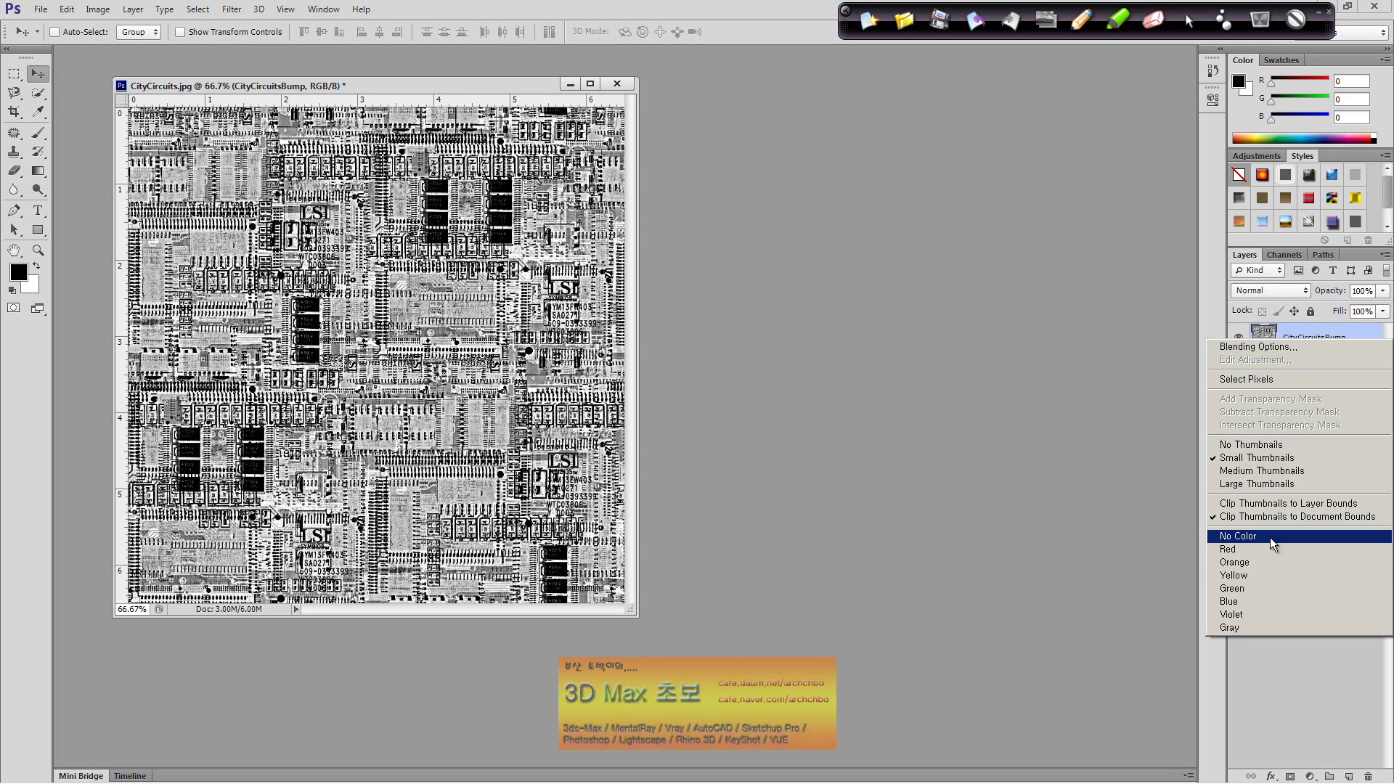
left_click(1305, 660)
double_click(1261, 339)
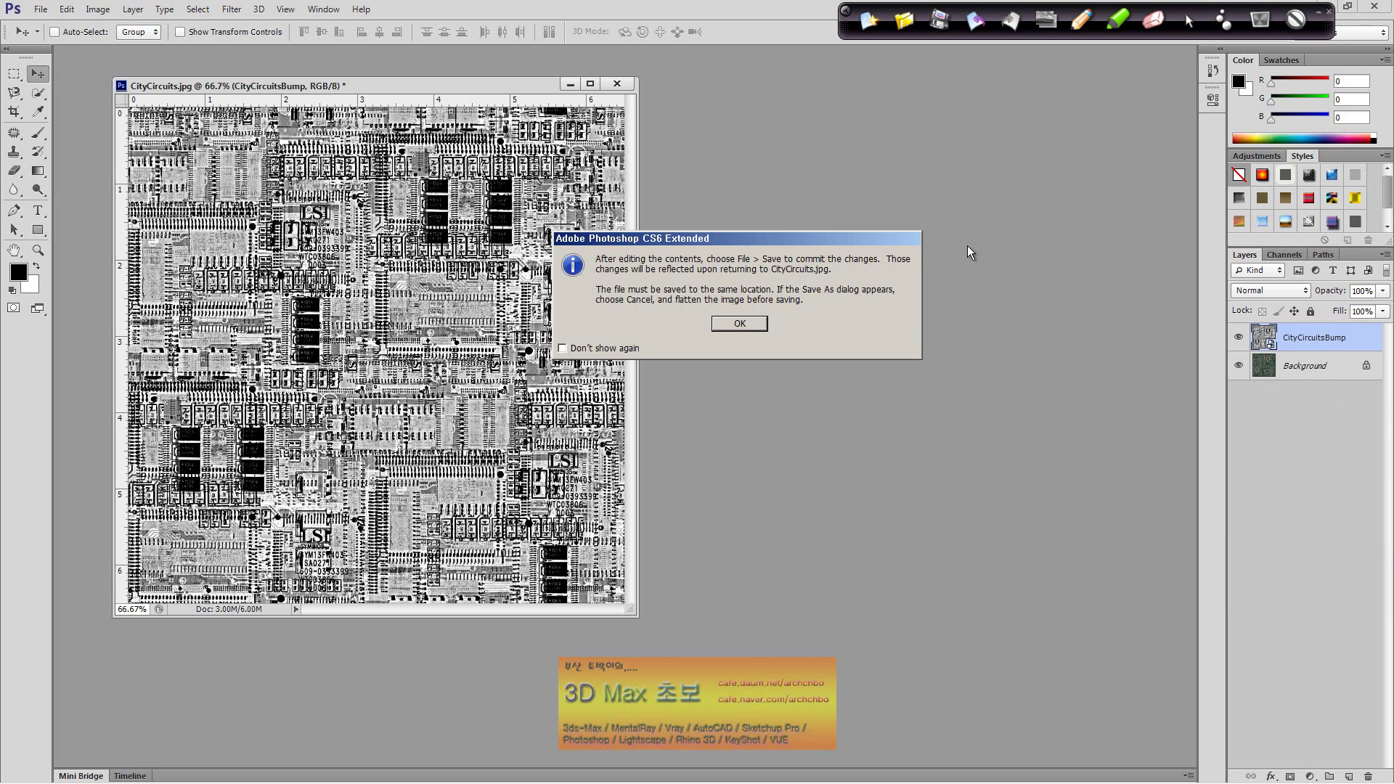
Step: Accept the smart object notice and ICC profile warning, then close CityCircuitsBump.jpg
left_click(739, 325)
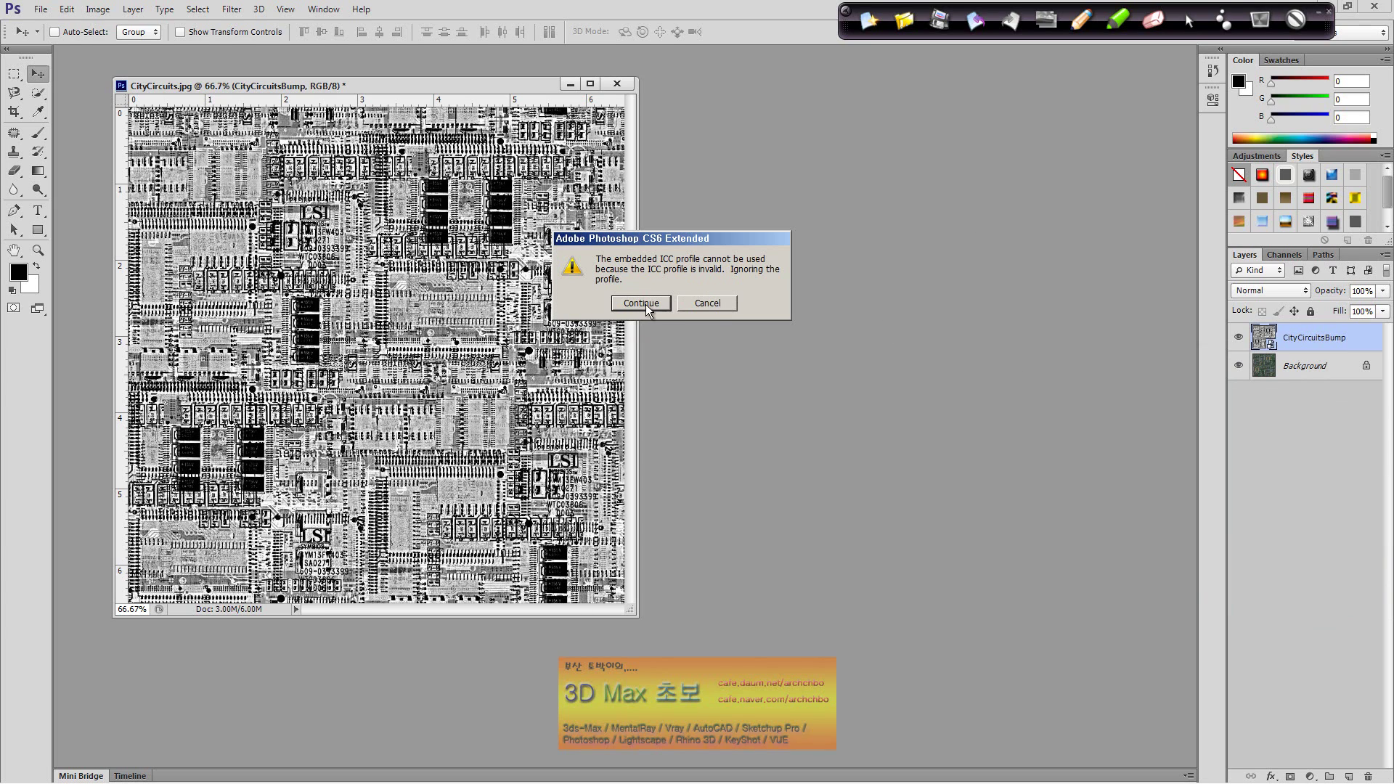
left_click(640, 305)
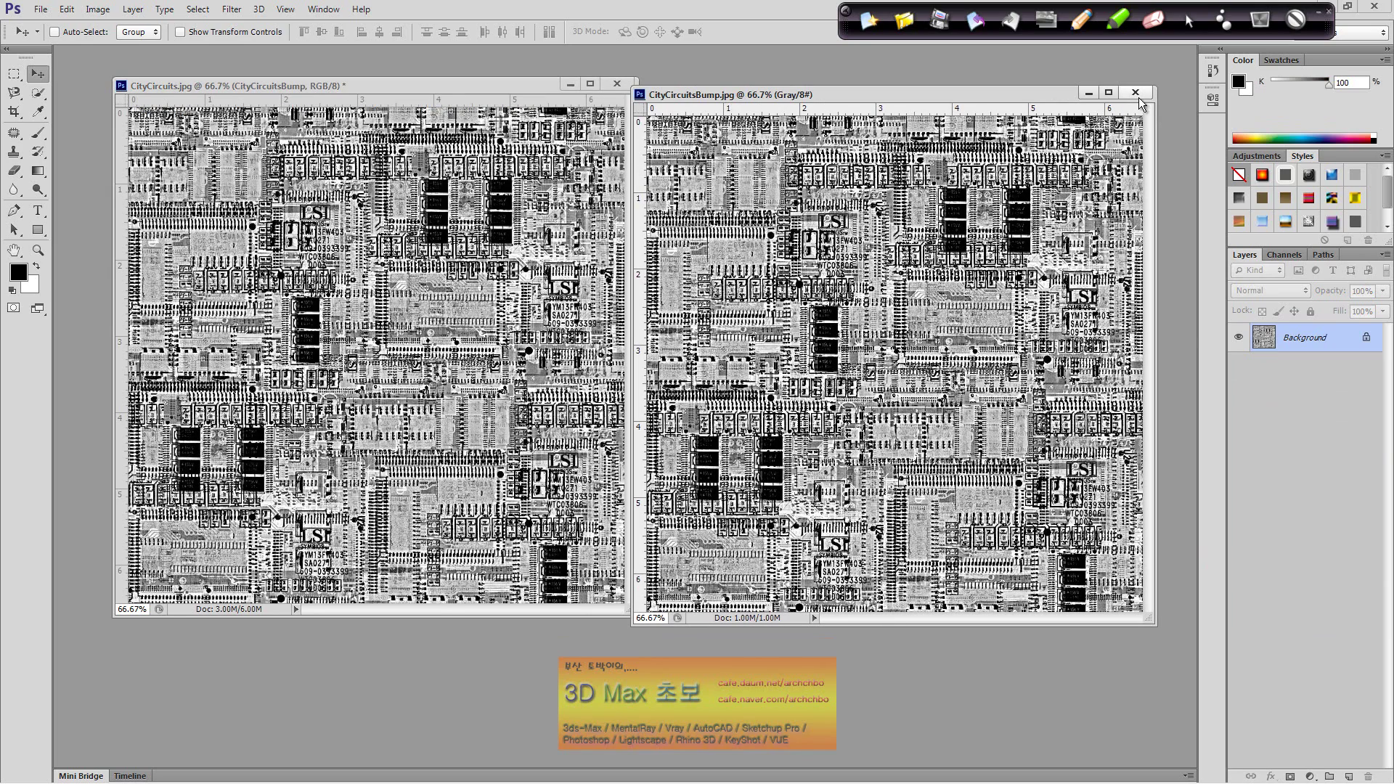
left_click(1134, 92)
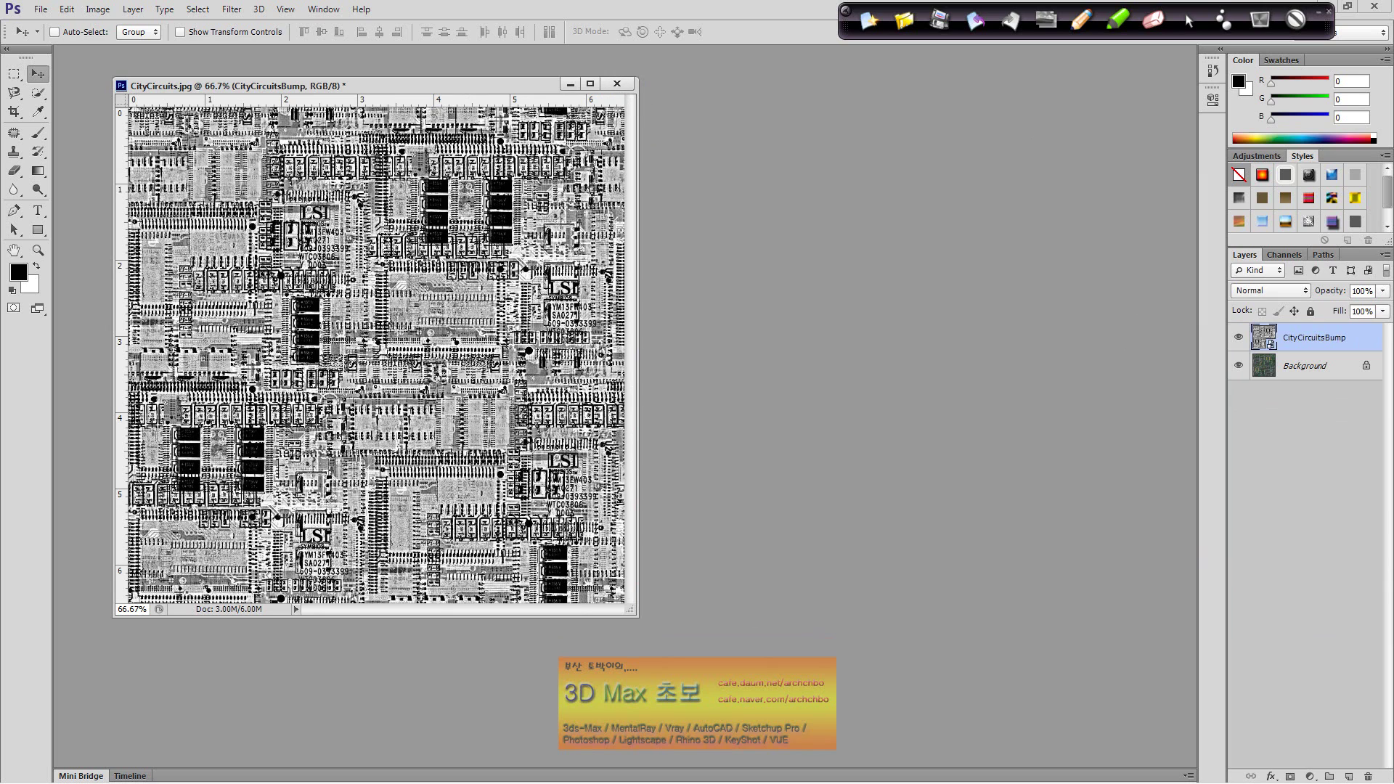
Step: Delete the CityCircuitsBump layer and place LayerPrintCircuit.jpg from Explorer onto CityCircuits
left_click_drag(1346, 341, 1369, 773)
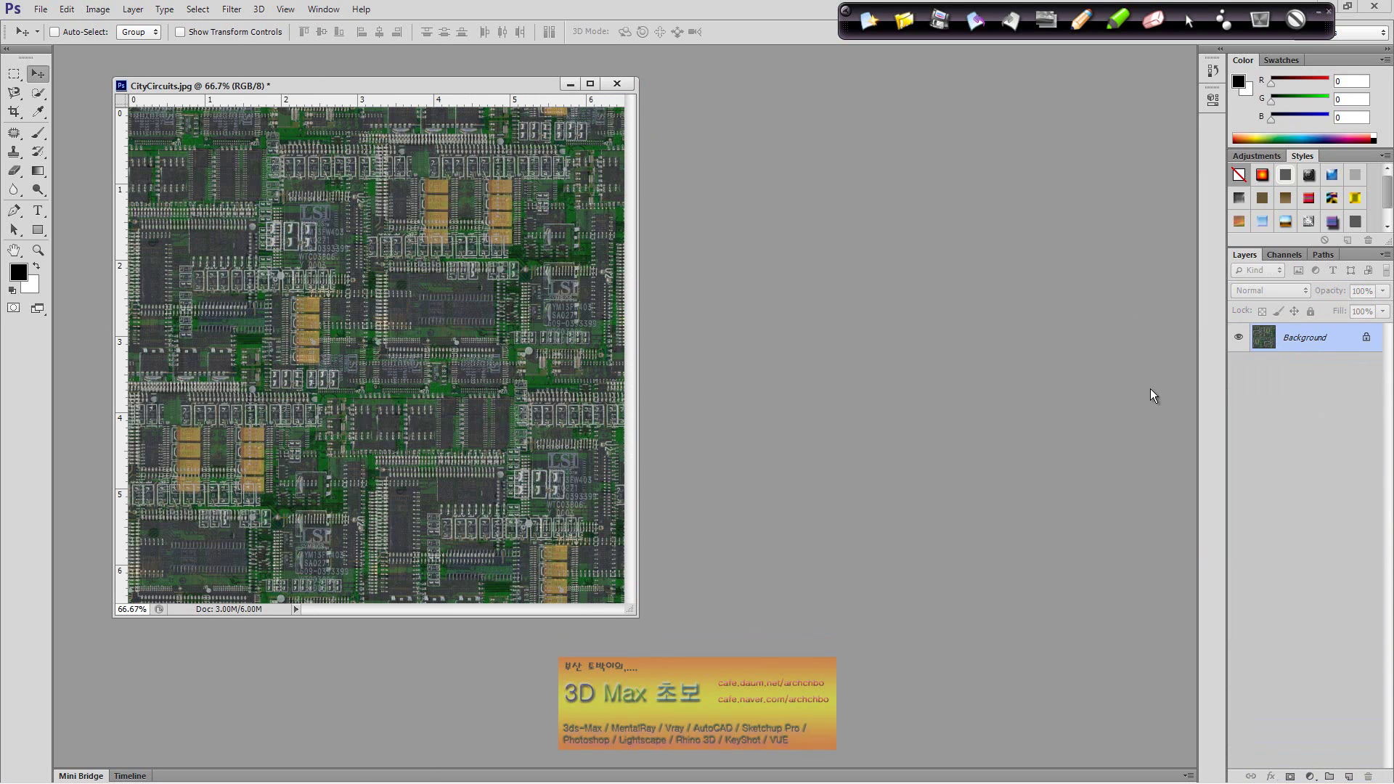
left_click(138, 744)
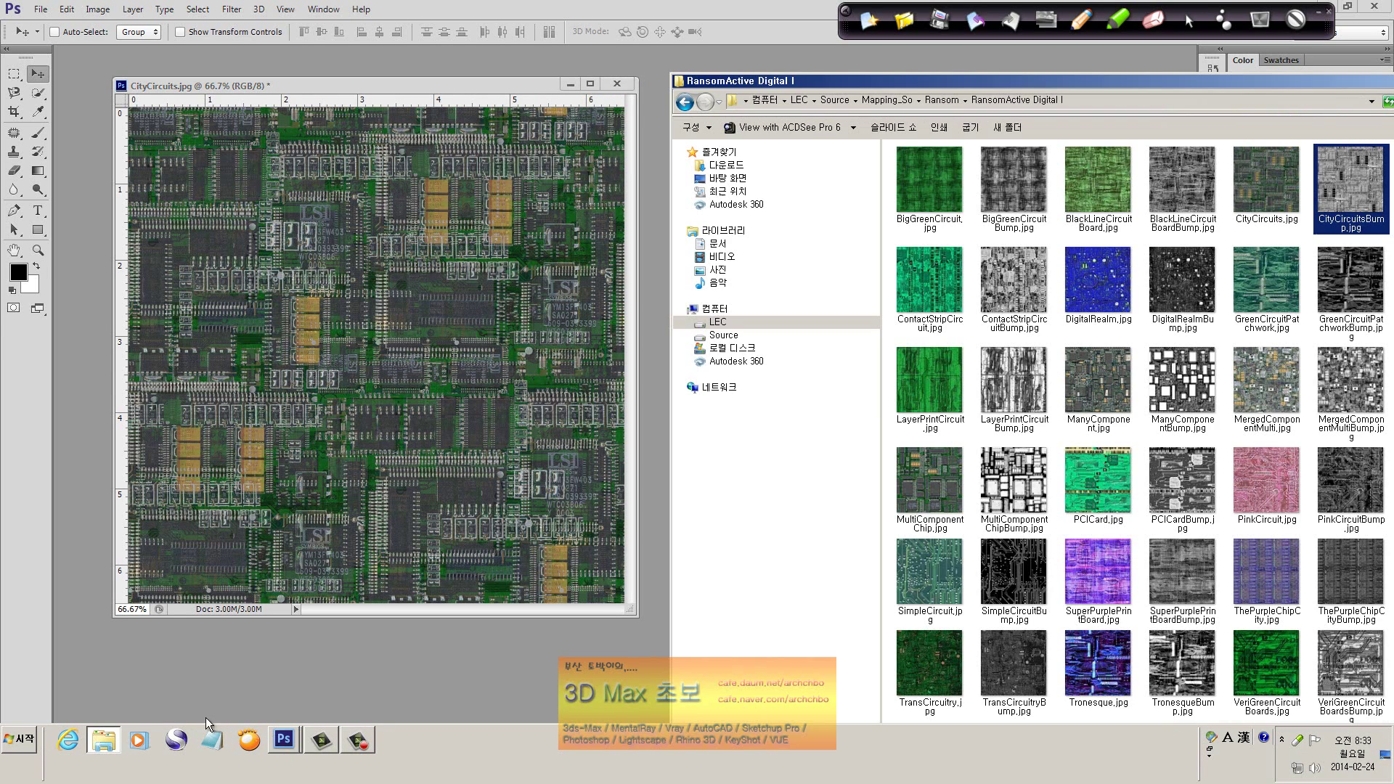
left_click(946, 385)
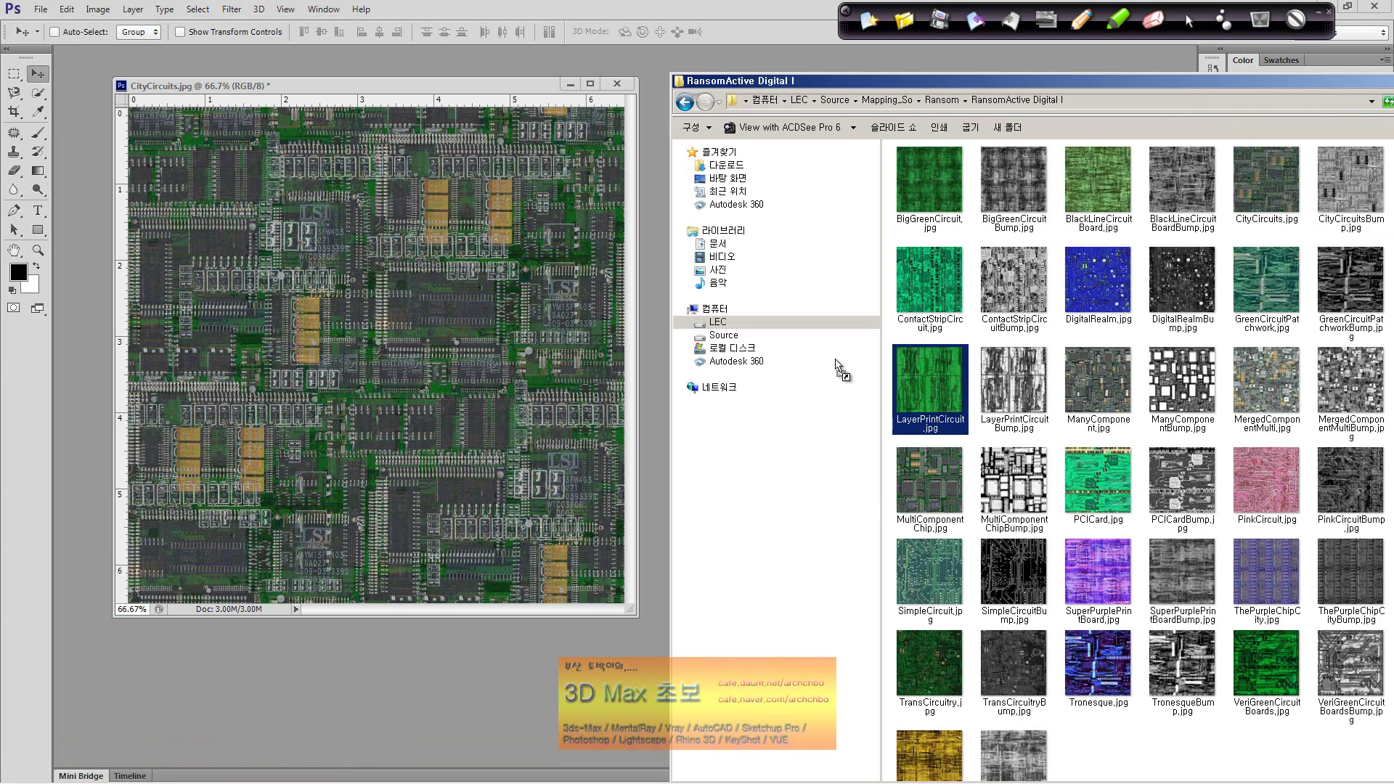
left_click_drag(947, 382, 351, 316)
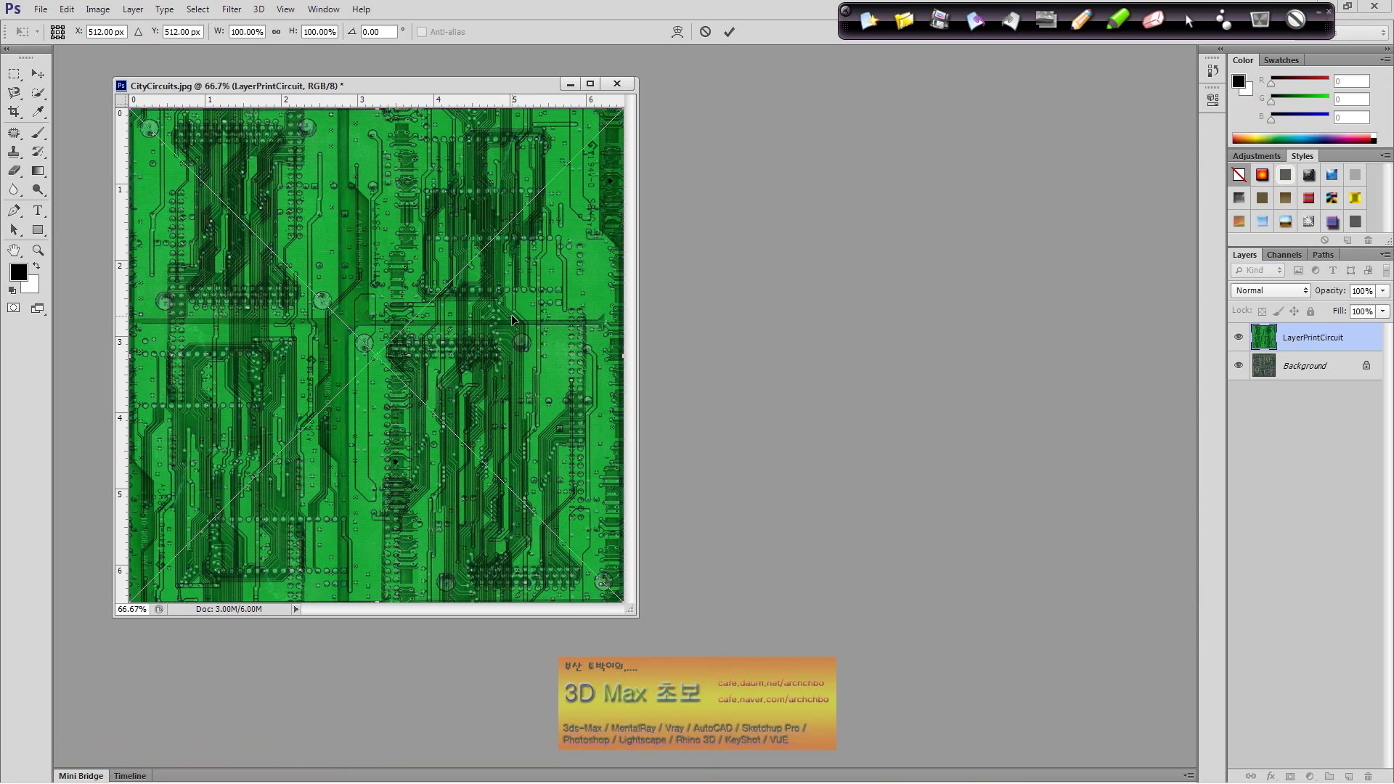
key("Return")
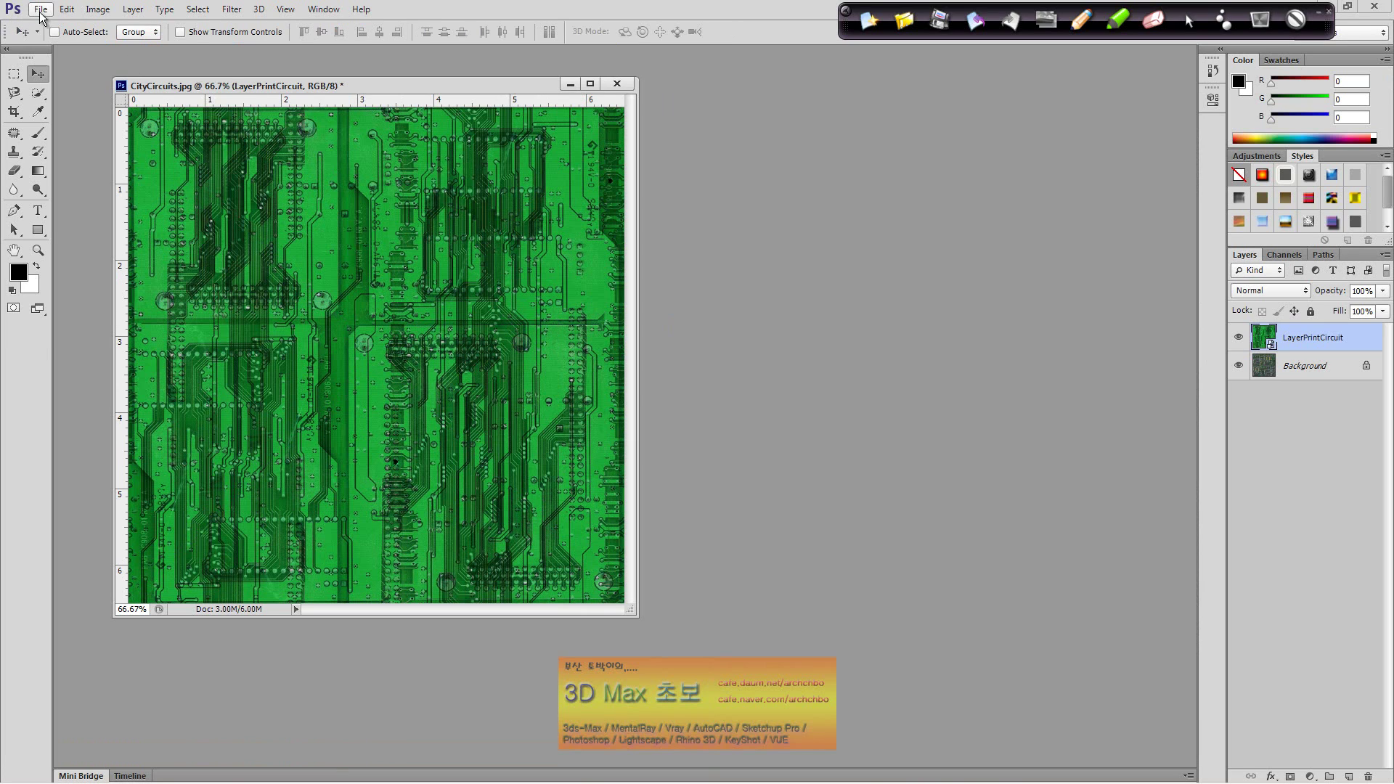
Step: Open LayerPrintCircuit's smart object contents in its own window, close it, and delete the layer
left_click(42, 15)
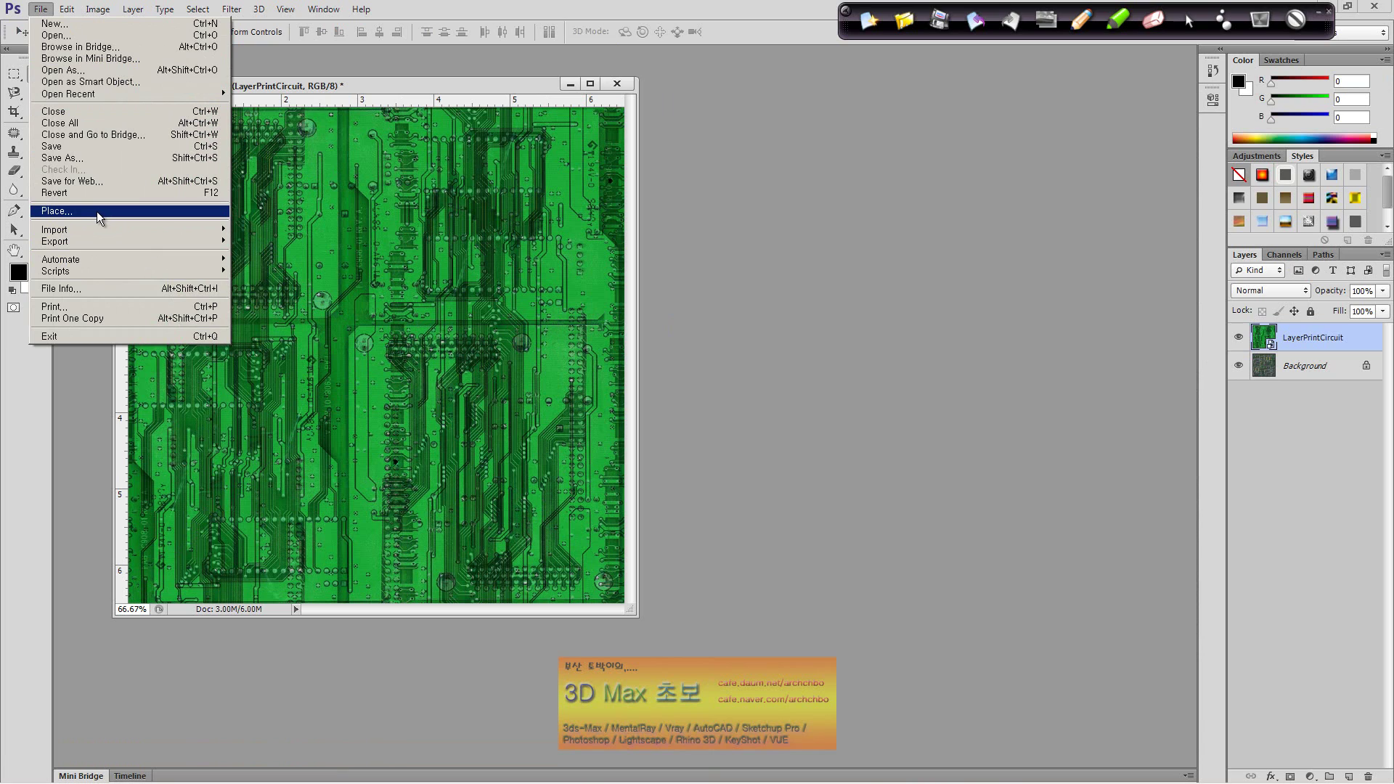
left_click(1261, 338)
double_click(1261, 337)
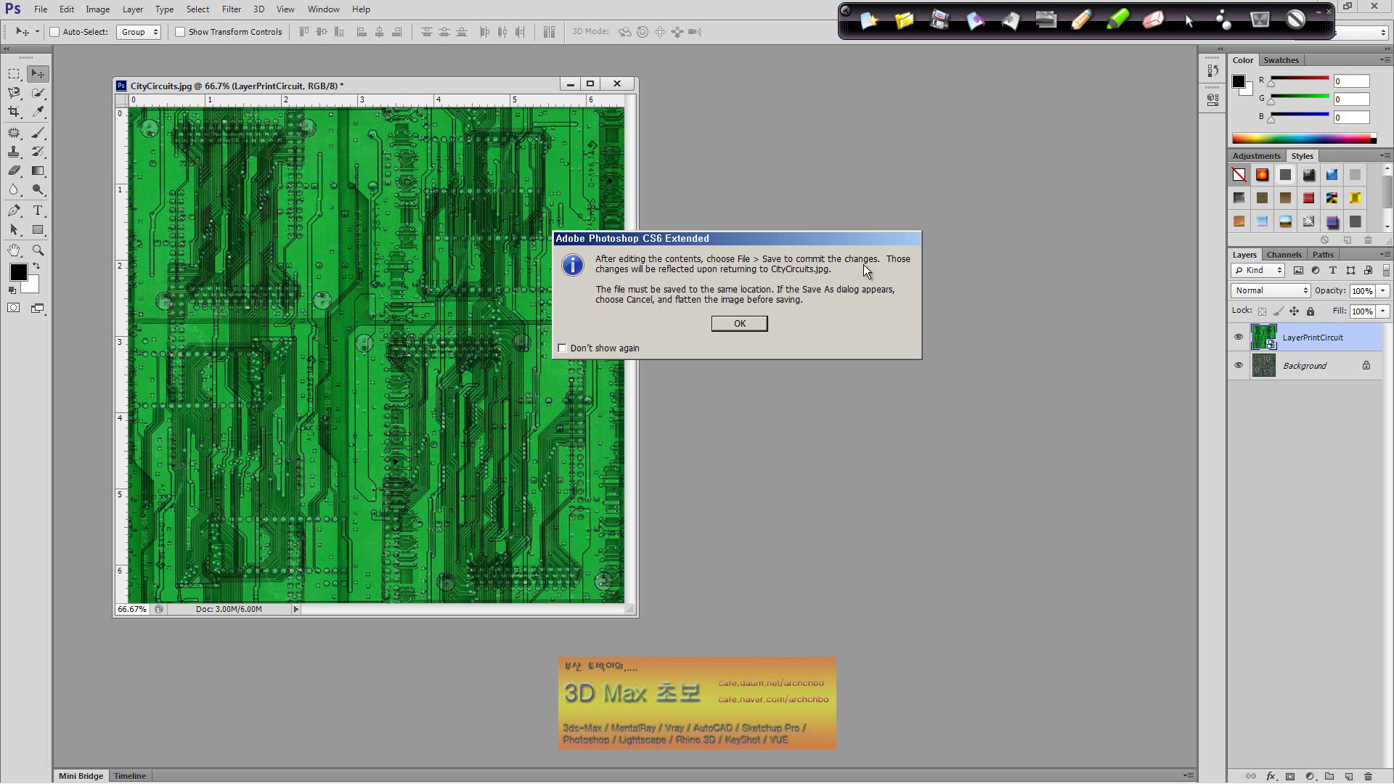
left_click(762, 324)
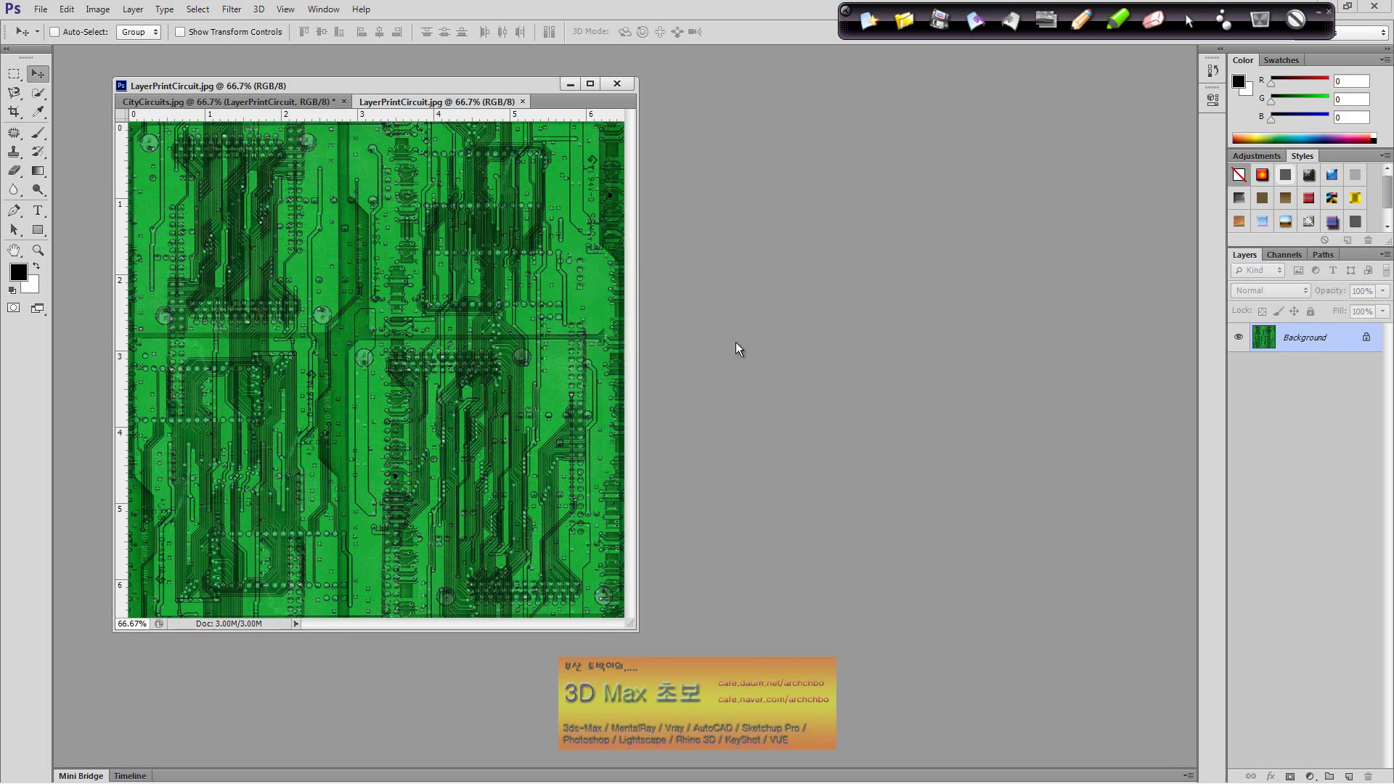
left_click_drag(457, 102, 761, 145)
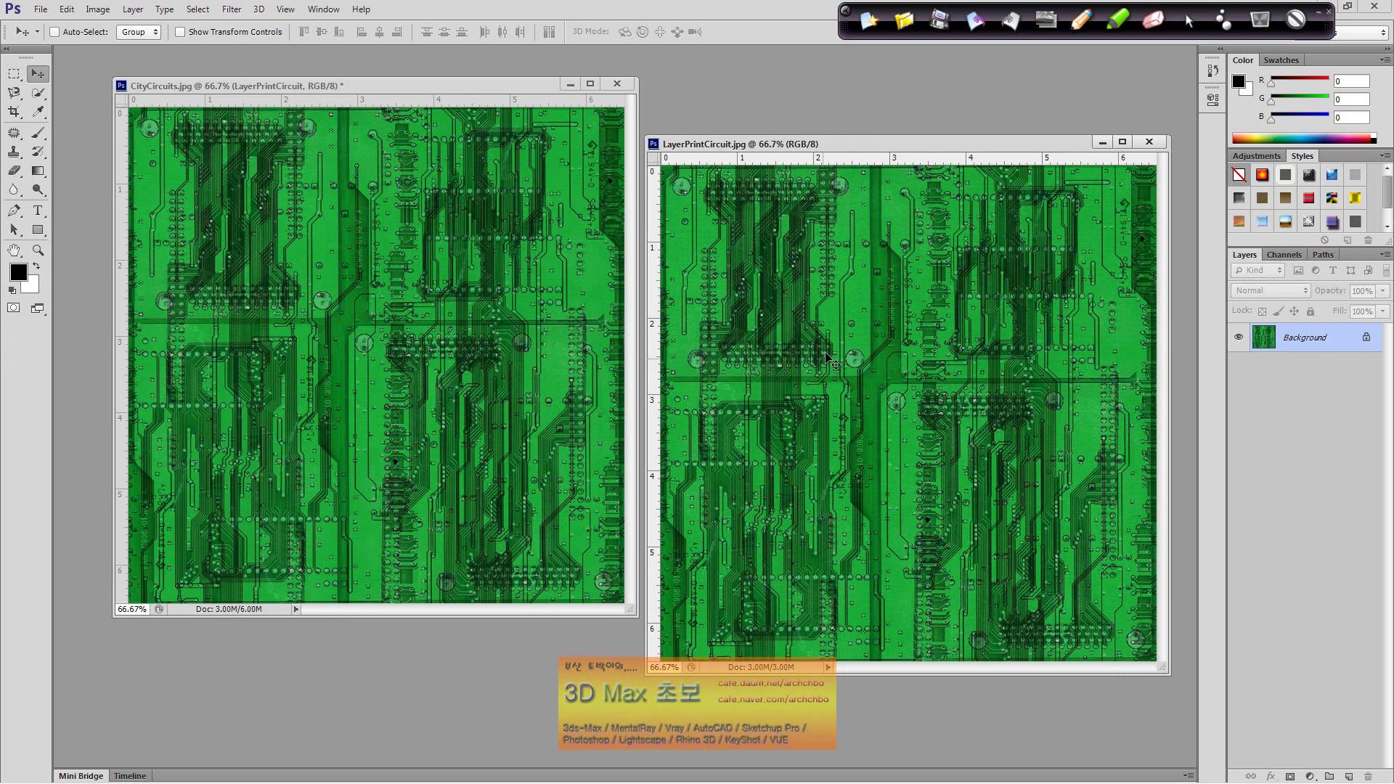
left_click(1149, 142)
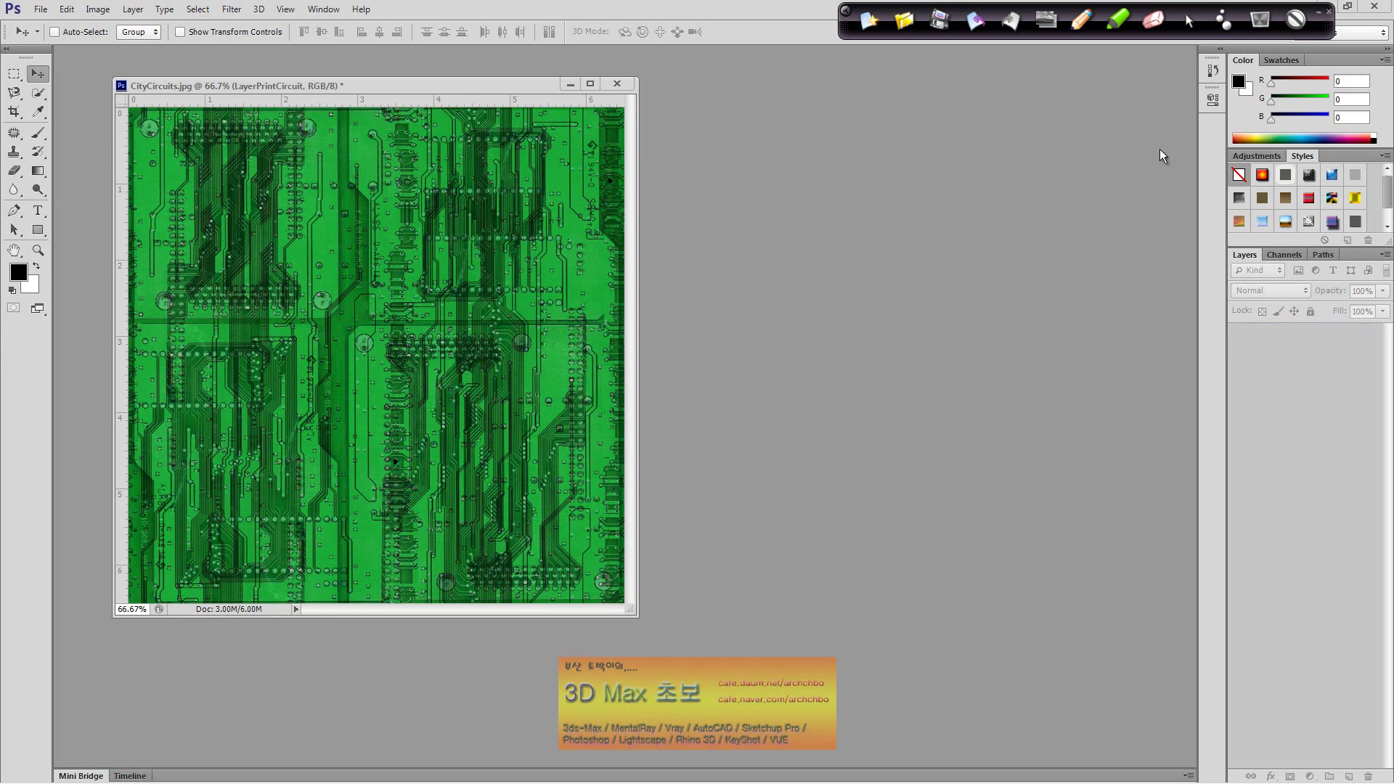
left_click_drag(1311, 344, 1368, 776)
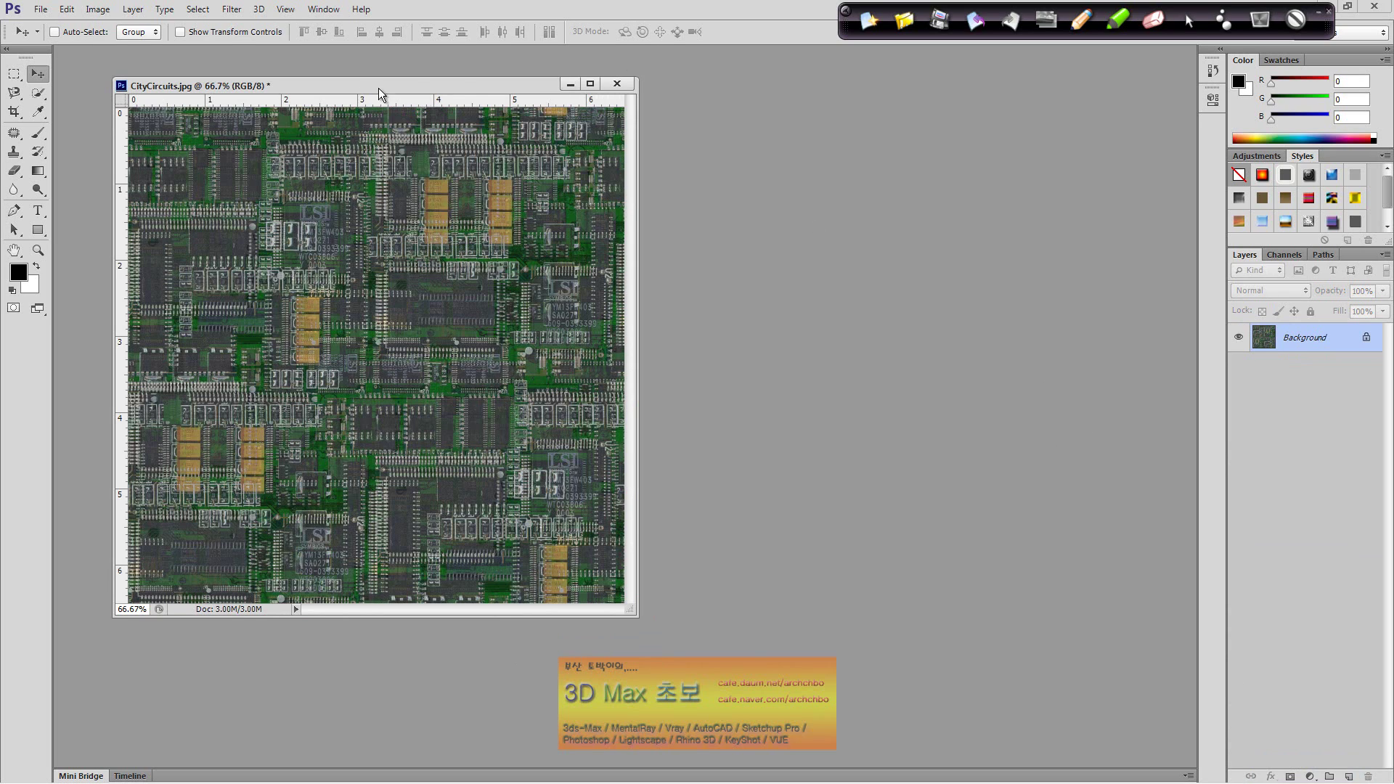
Step: Drag the CityCircuits.jpg window slightly right and down
left_click_drag(382, 89, 443, 101)
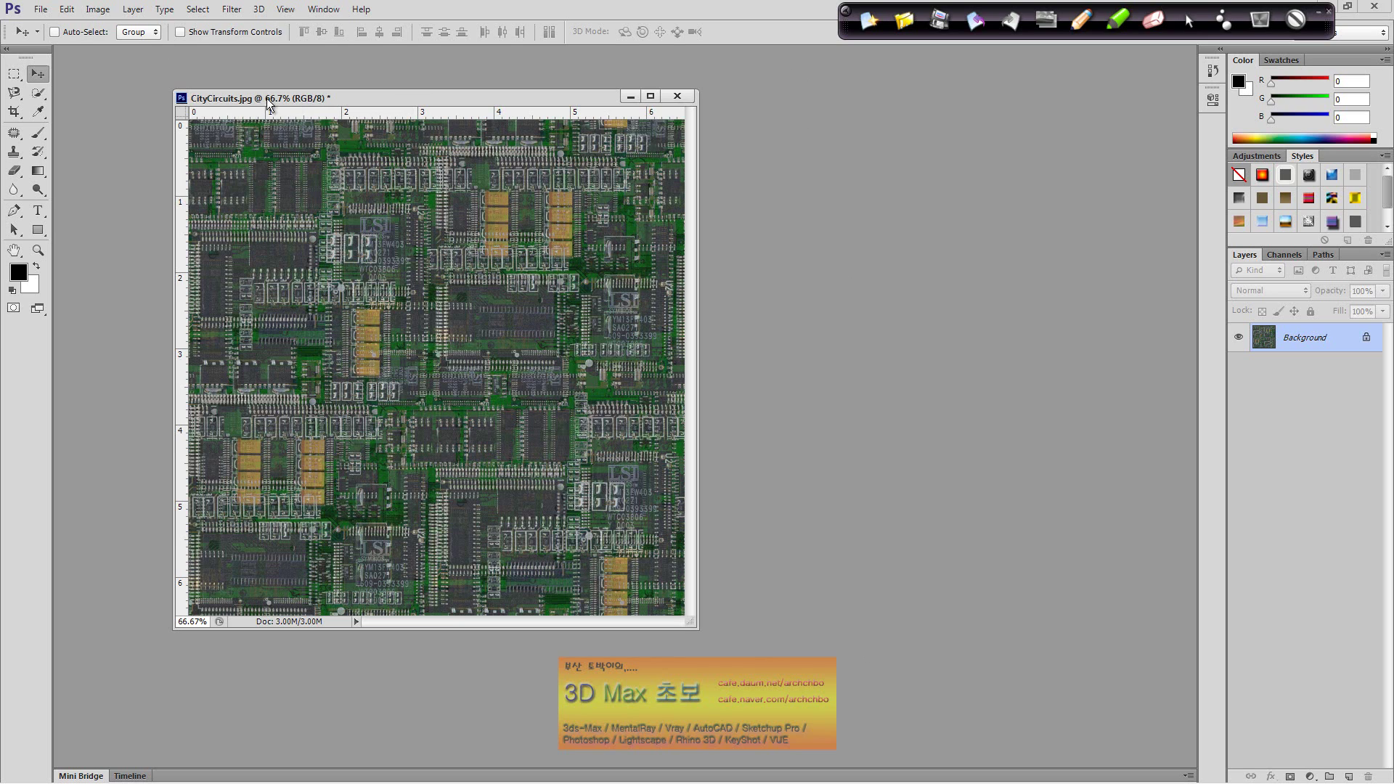
Step: Convert CityCircuits.jpg to CMYK Color through Image > Mode, confirming the conversion
left_click(60, 10)
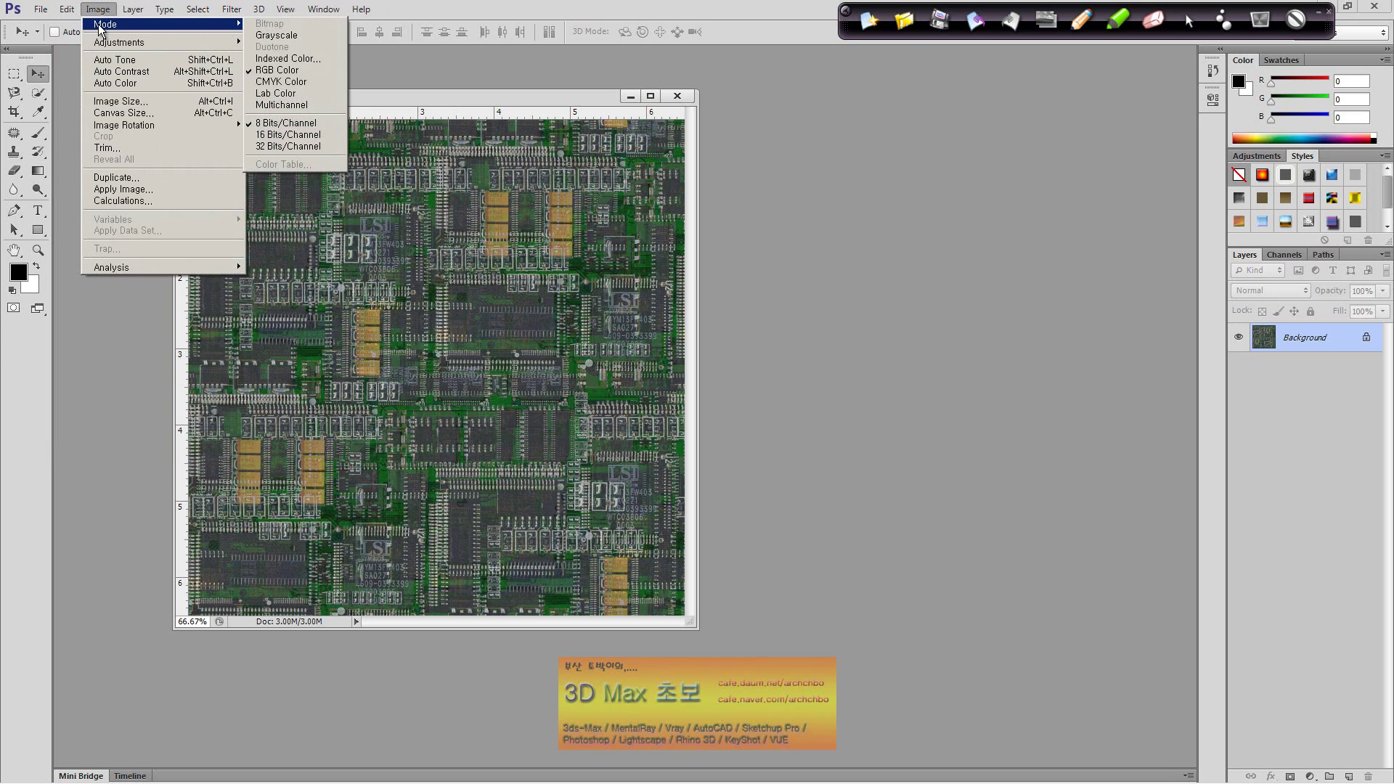
mouse_move(131, 24)
left_click(312, 83)
left_click(675, 312)
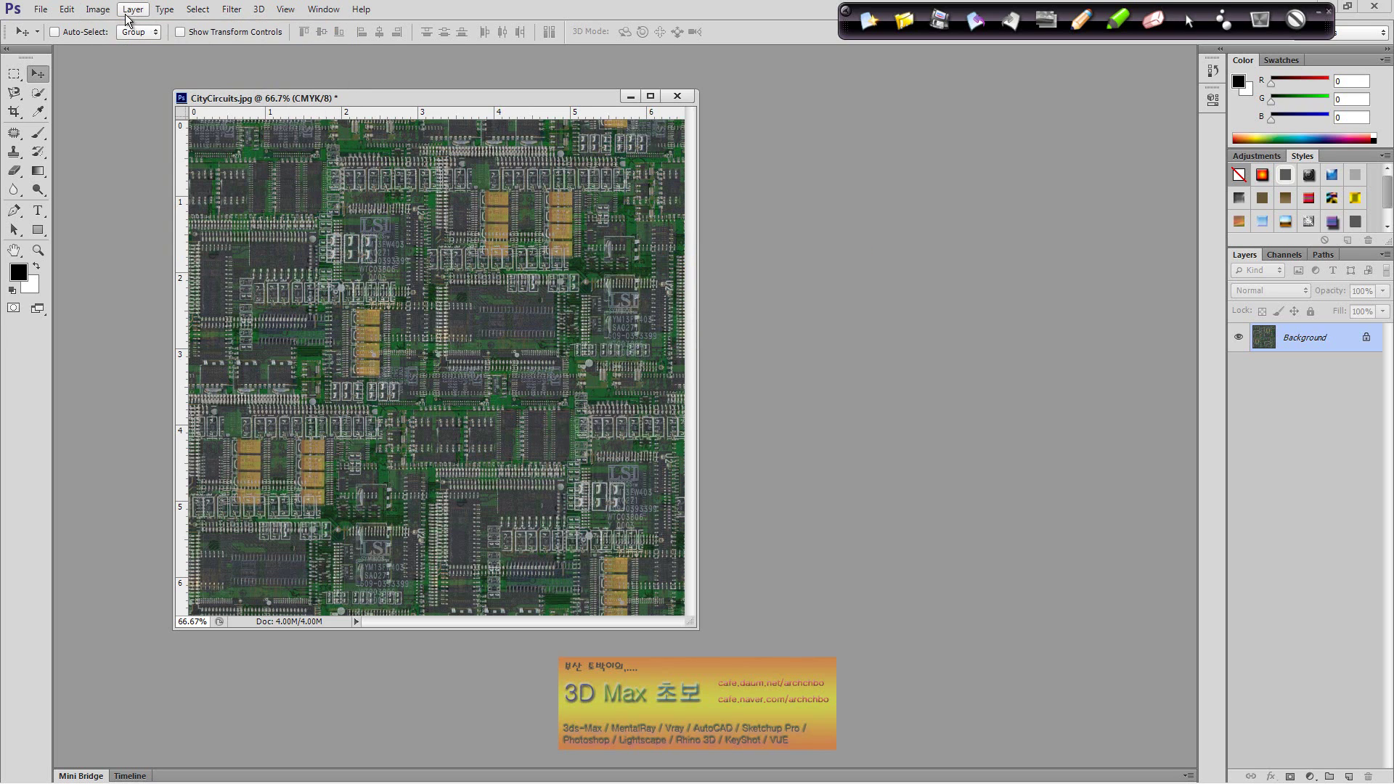
Step: Convert the image back to RGB Color through Image > Mode
left_click(97, 9)
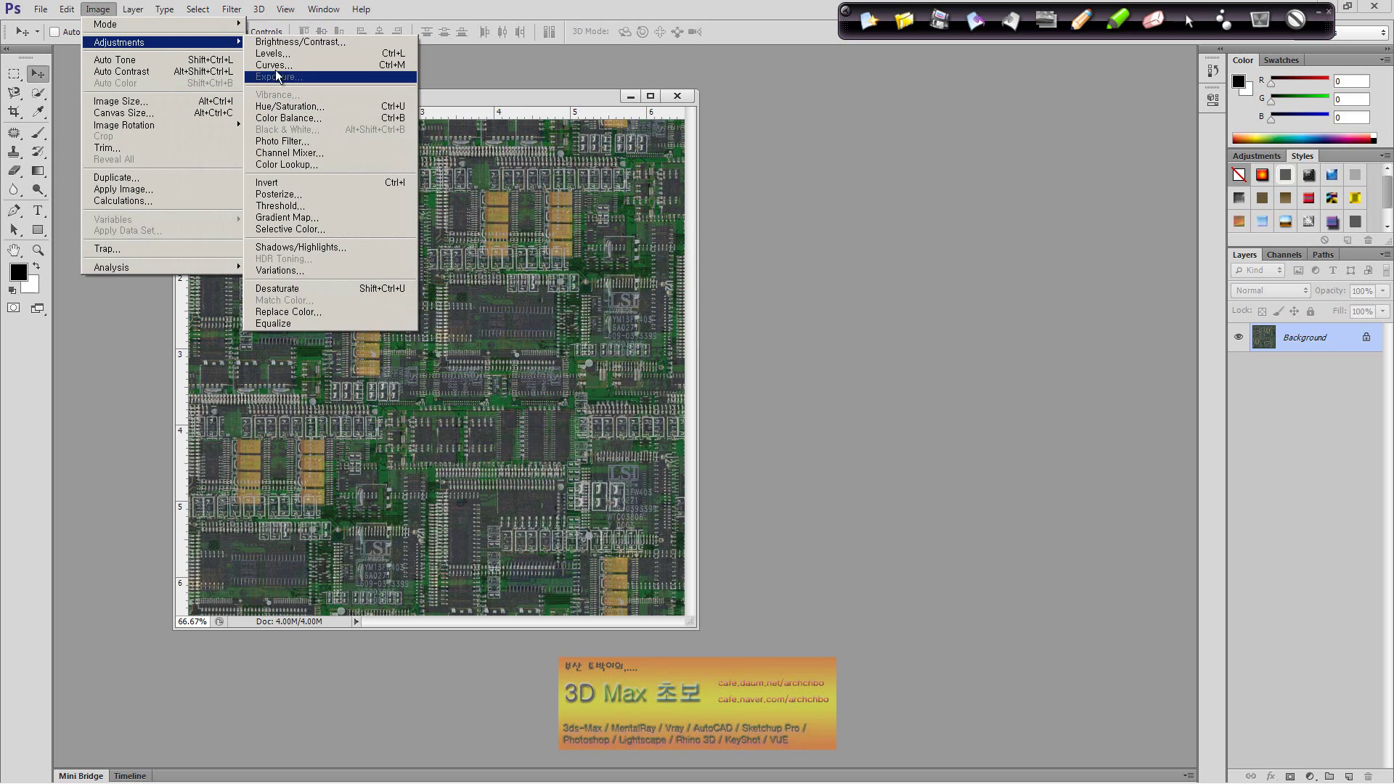
mouse_move(164, 24)
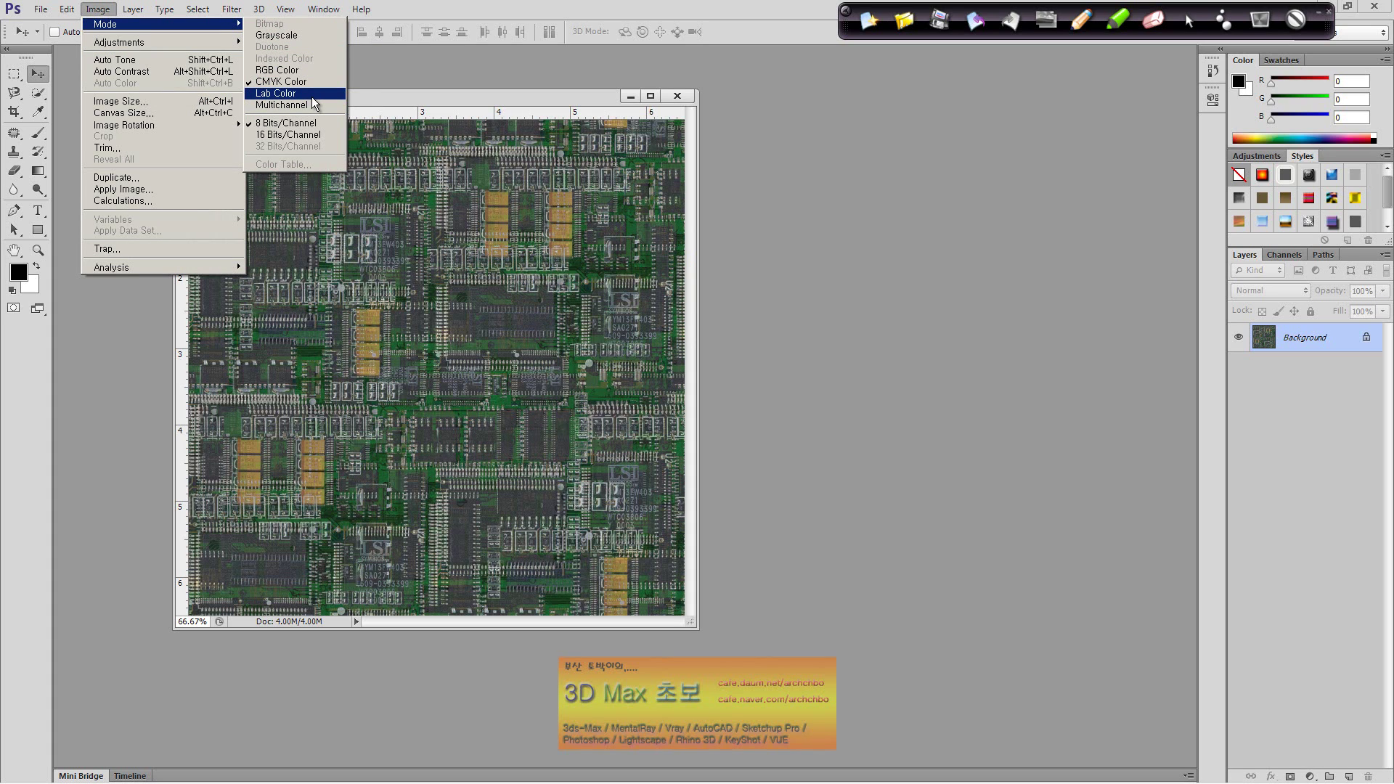
left_click(305, 70)
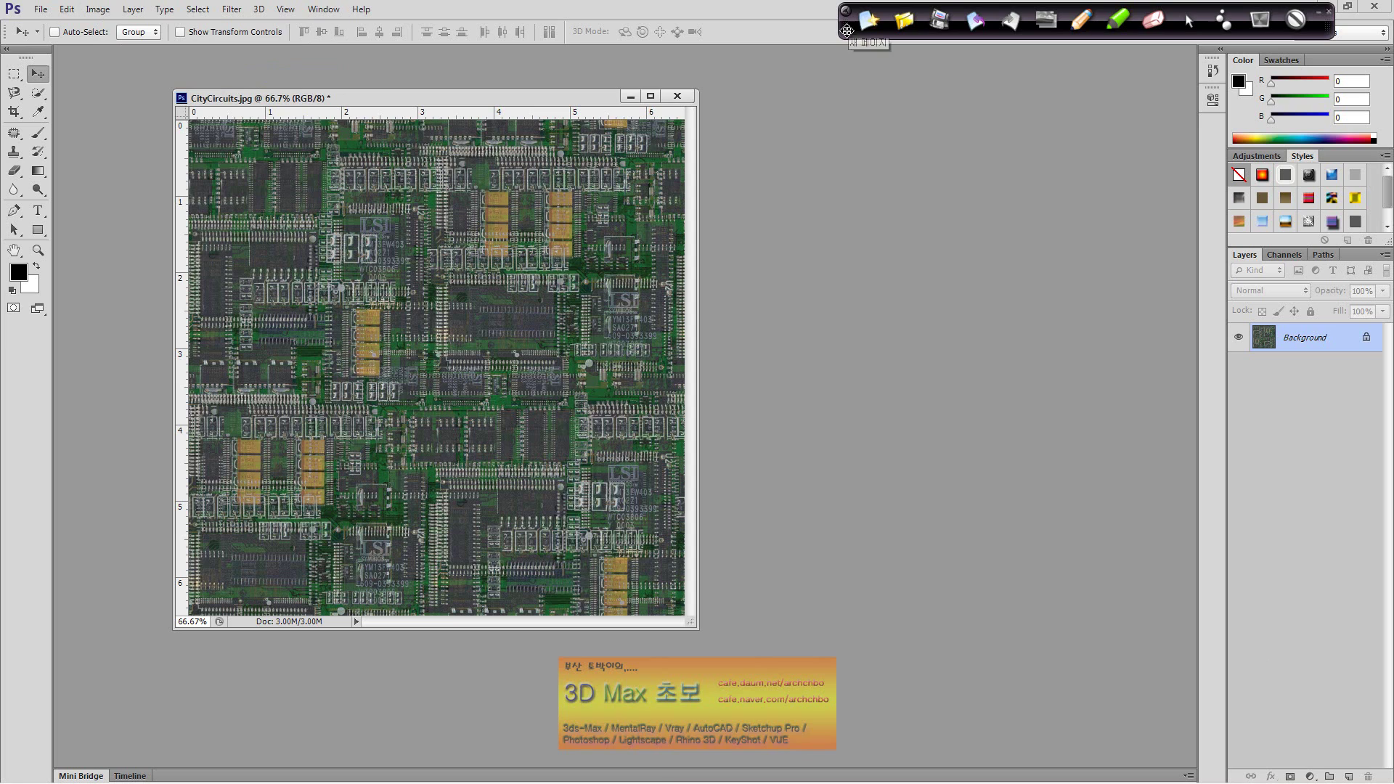
left_click_drag(846, 31, 886, 30)
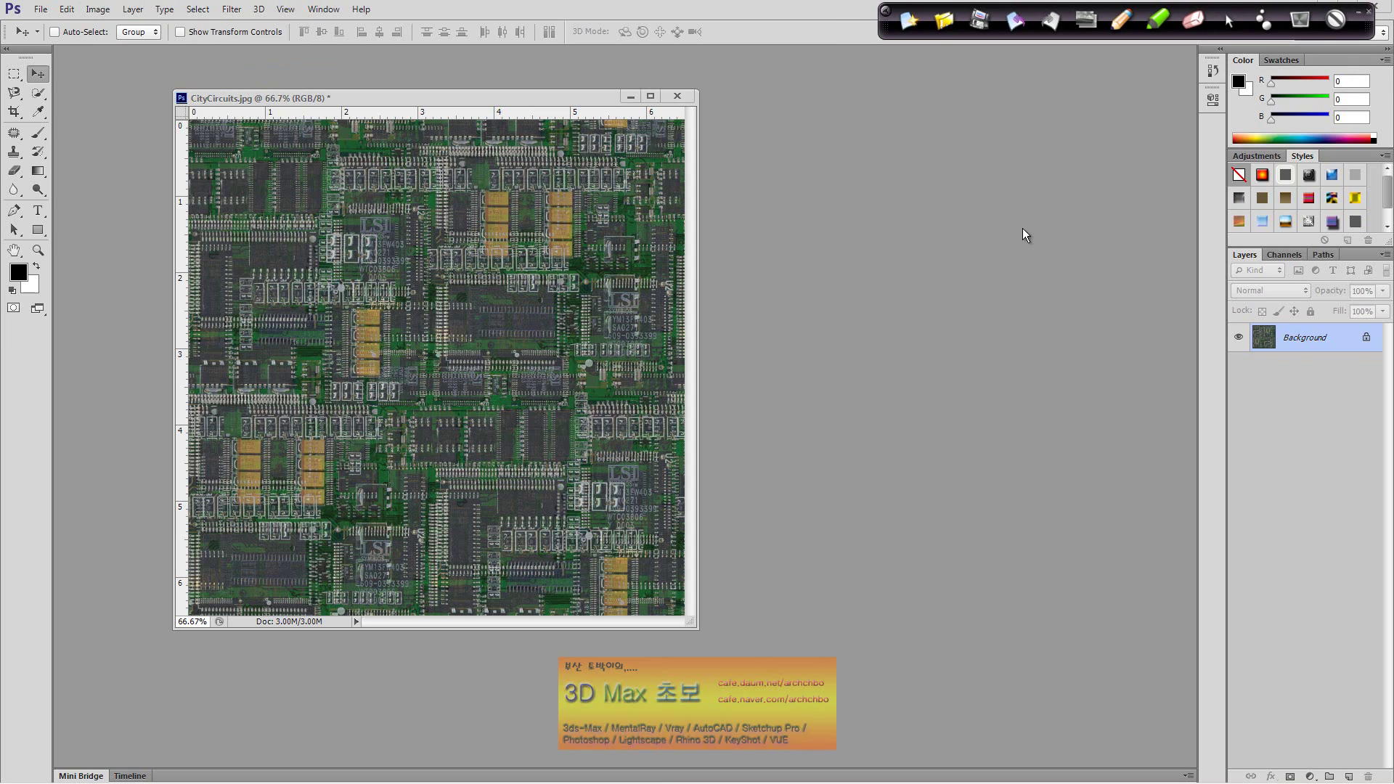
Step: Close CityCircuits.jpg without saving and float the Layers and Paths panels out of the dock
left_click(689, 98)
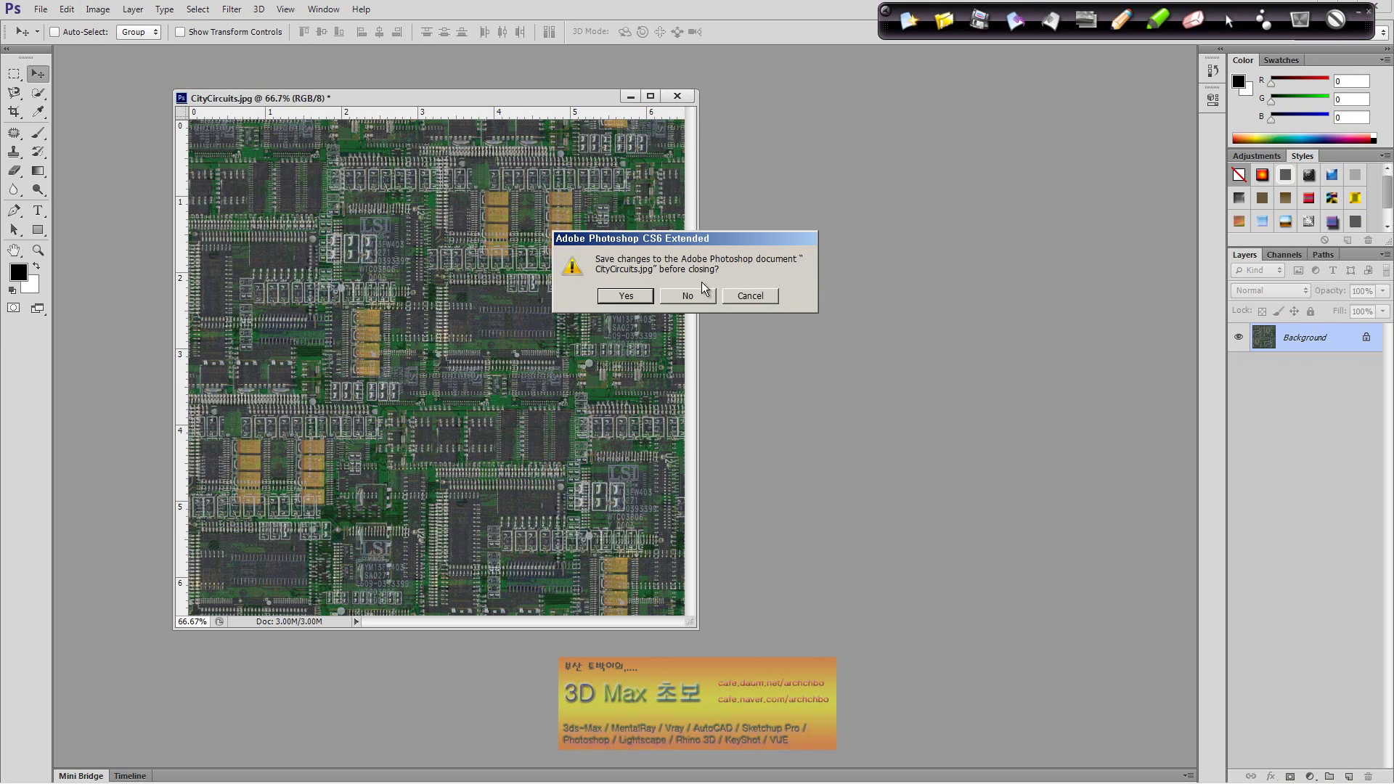
left_click(703, 295)
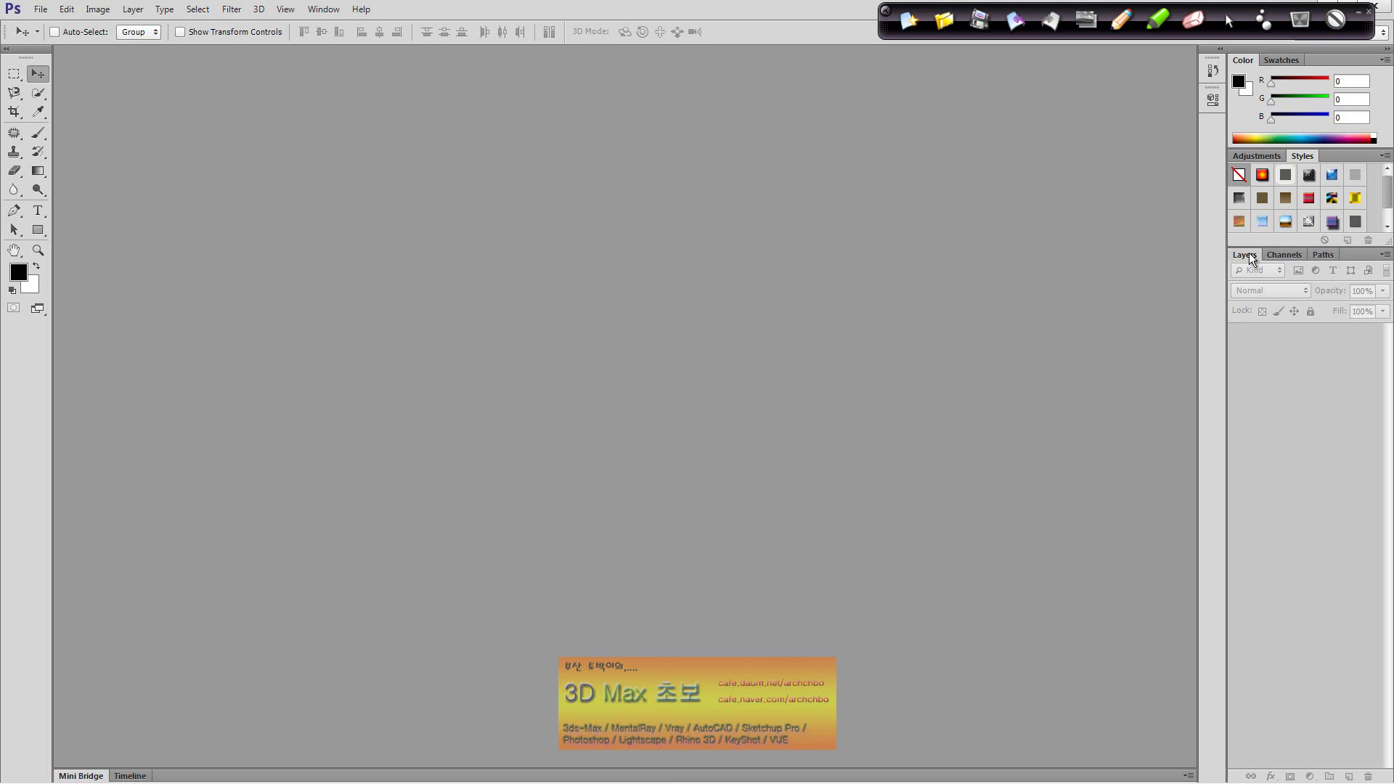
left_click_drag(1249, 253, 294, 139)
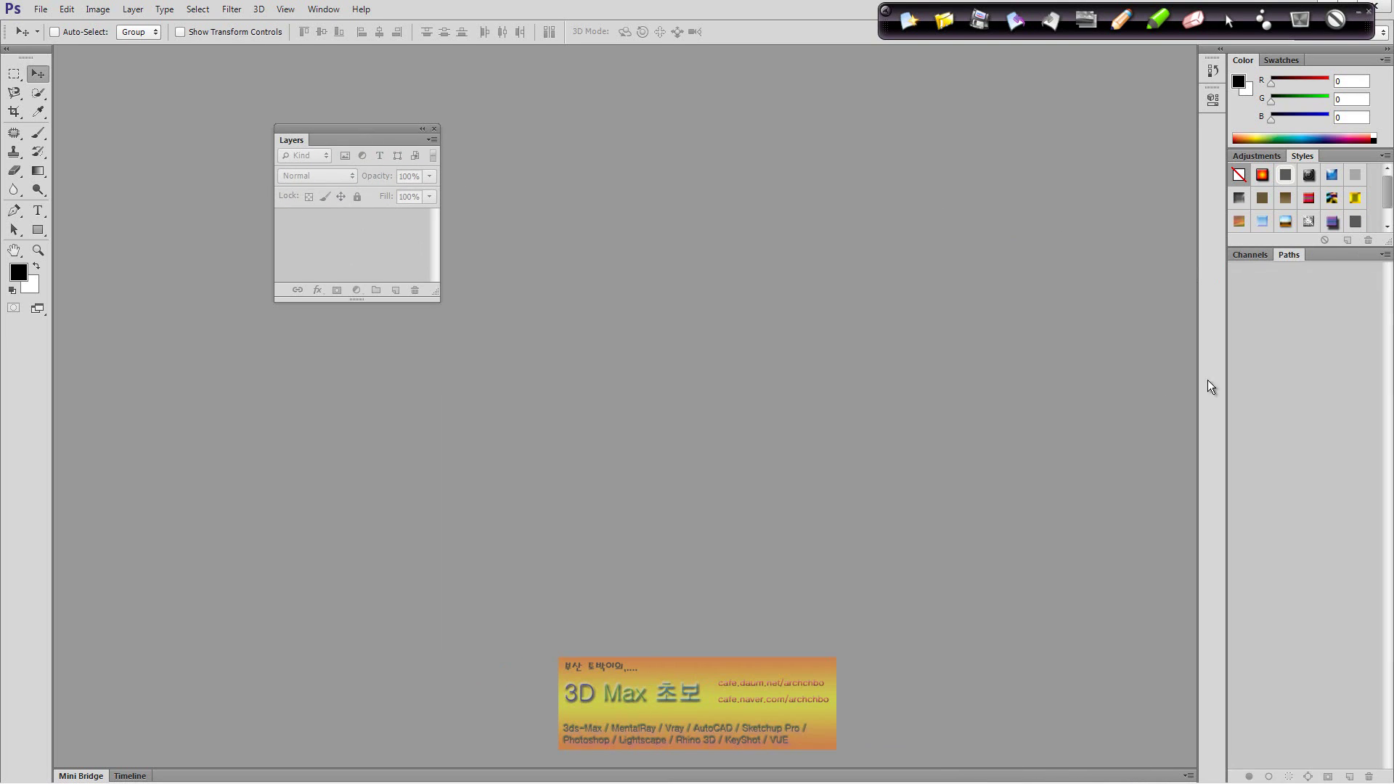
left_click_drag(1289, 254, 552, 133)
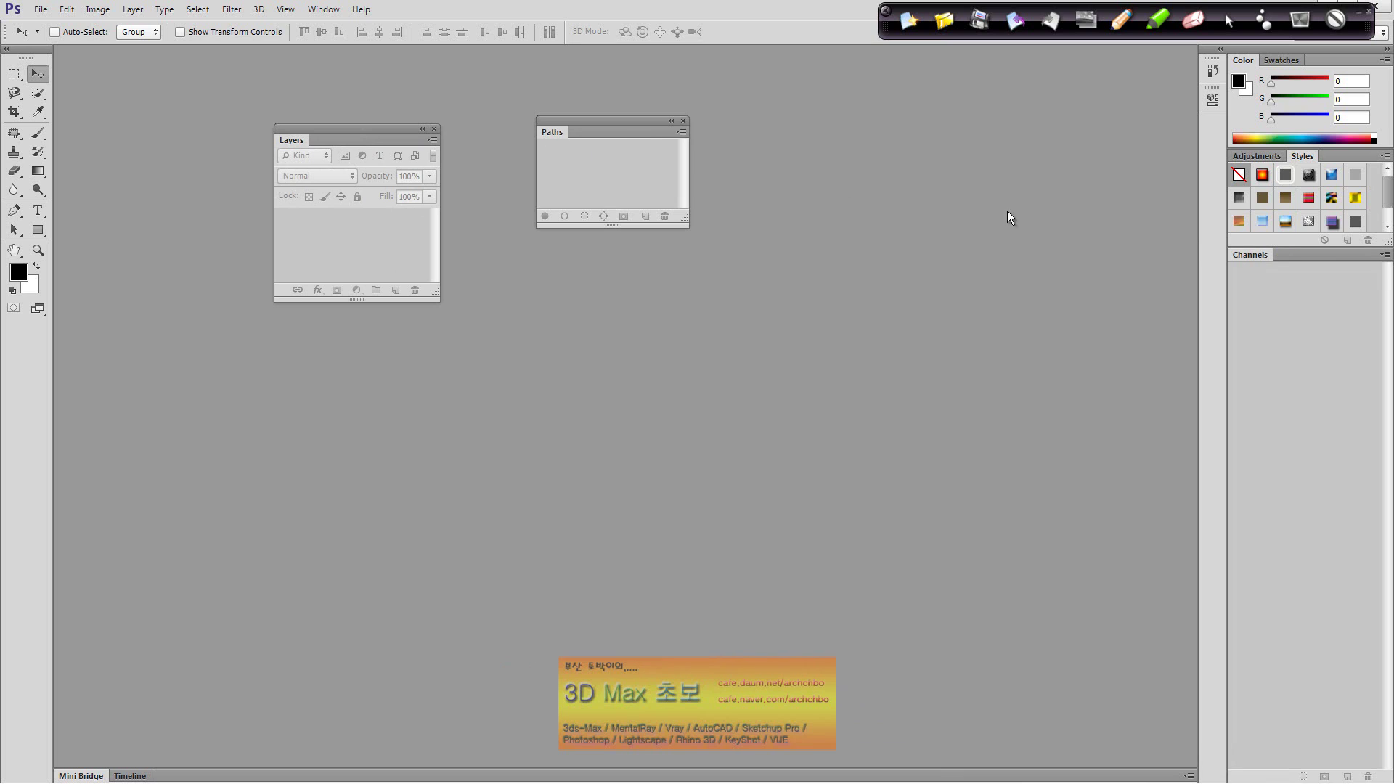
Step: Float the Channels, Adjustments, Styles, Color and Swatches panels out of the dock
left_click_drag(1259, 255, 751, 138)
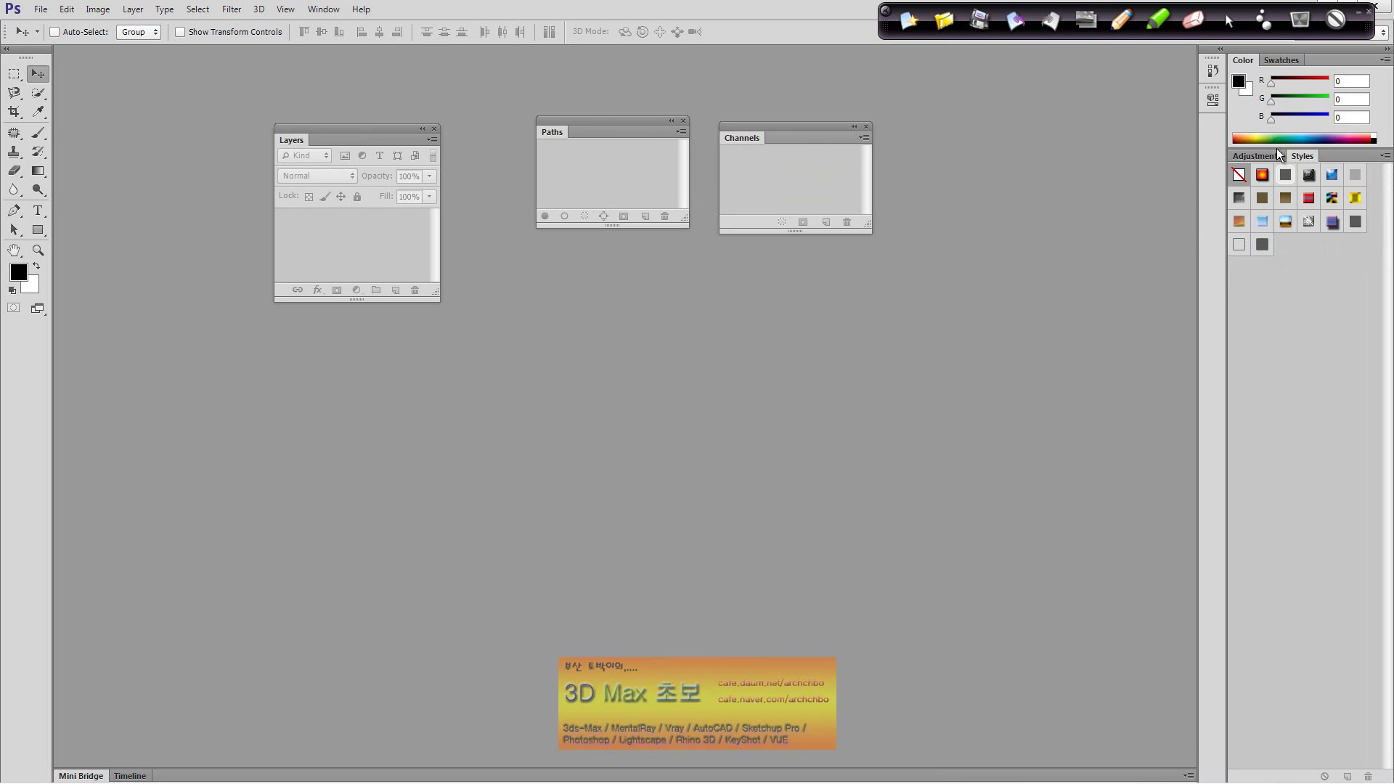
left_click_drag(1264, 162, 589, 265)
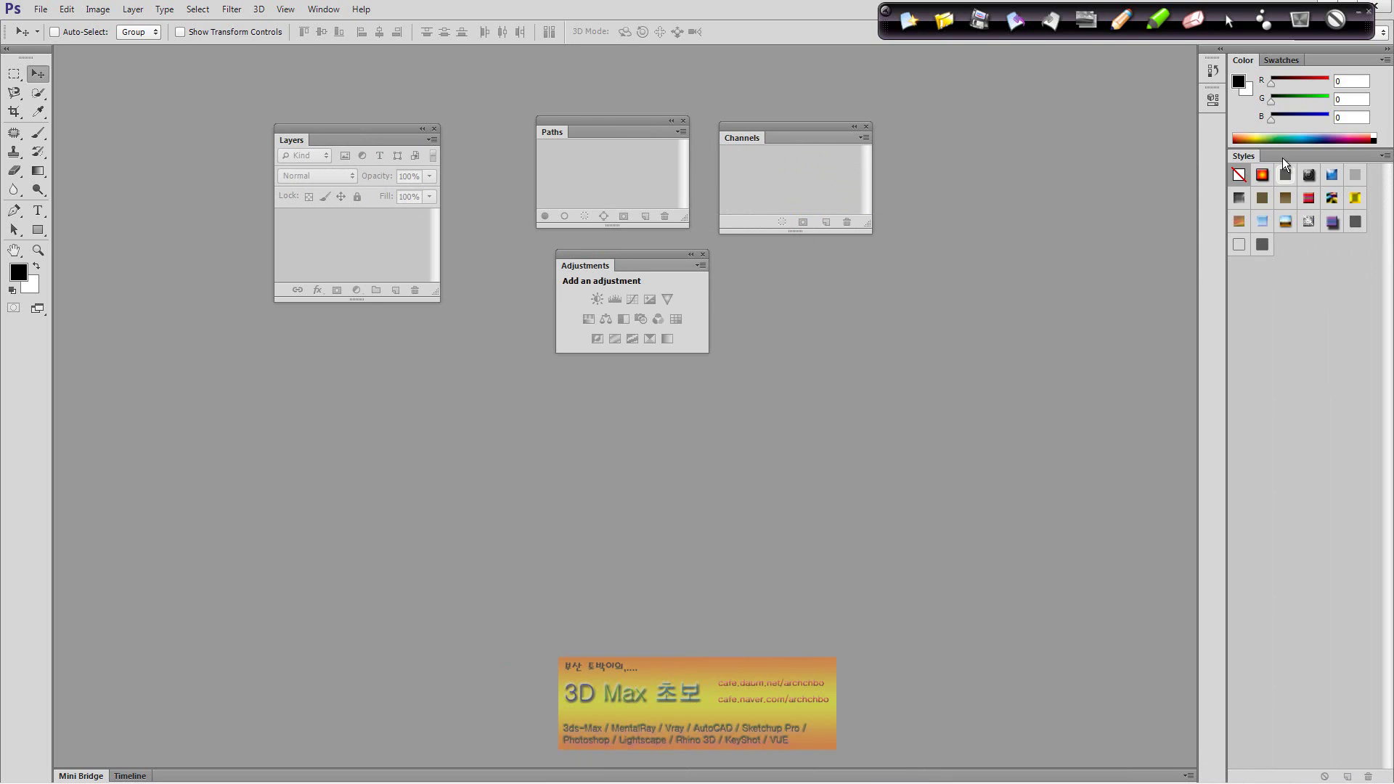
left_click_drag(1243, 155, 816, 297)
left_click_drag(1243, 60, 908, 131)
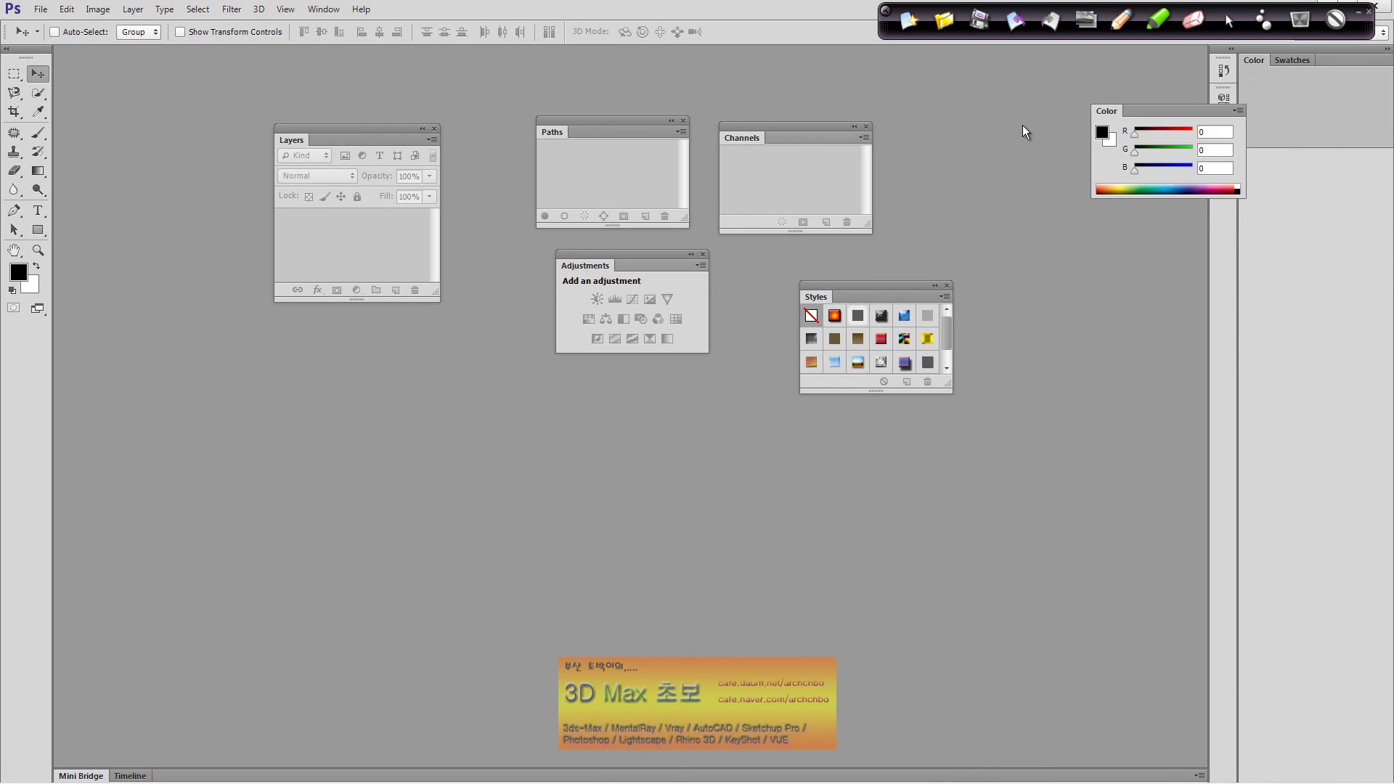
left_click_drag(1263, 61, 1009, 267)
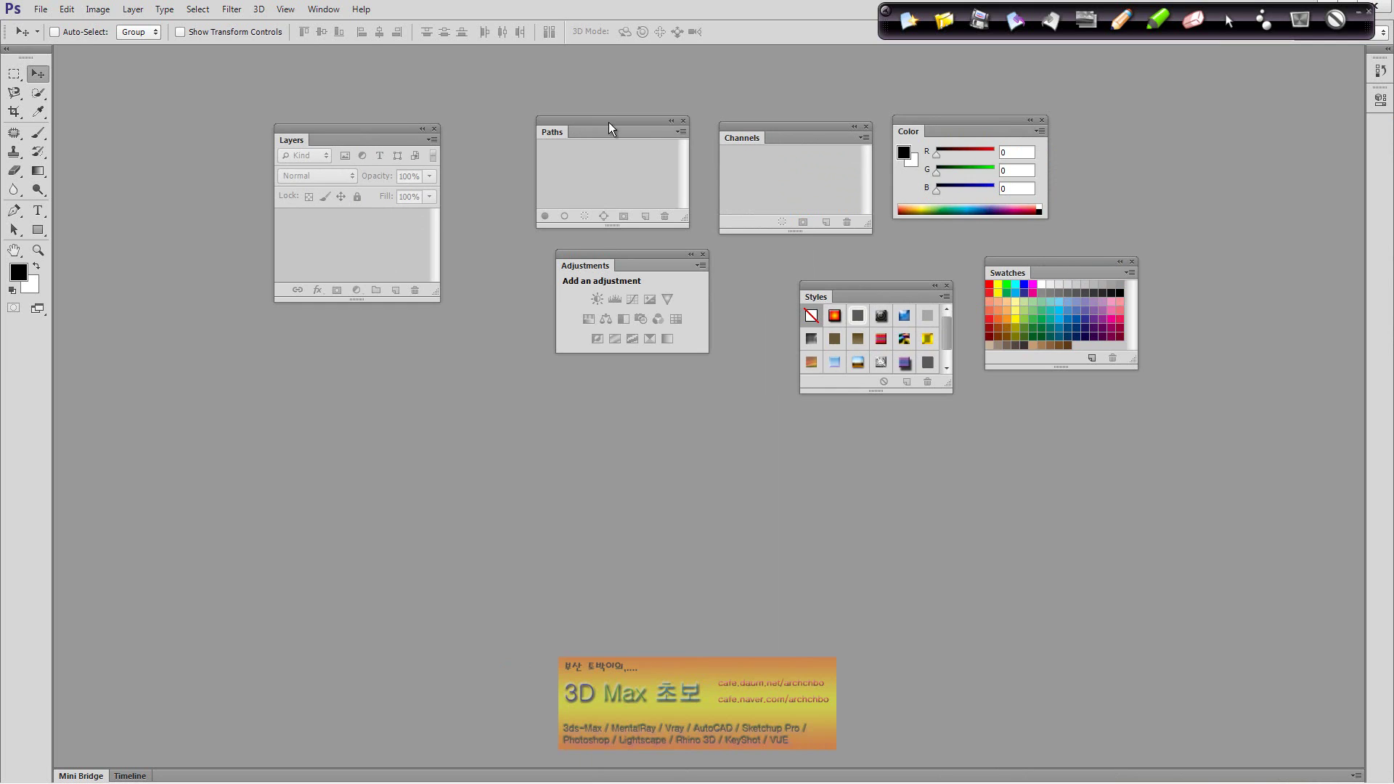
Step: Arrange Paths, Channels, Adjustments and Styles panels side by side next to Layers
left_click_drag(608, 122, 475, 129)
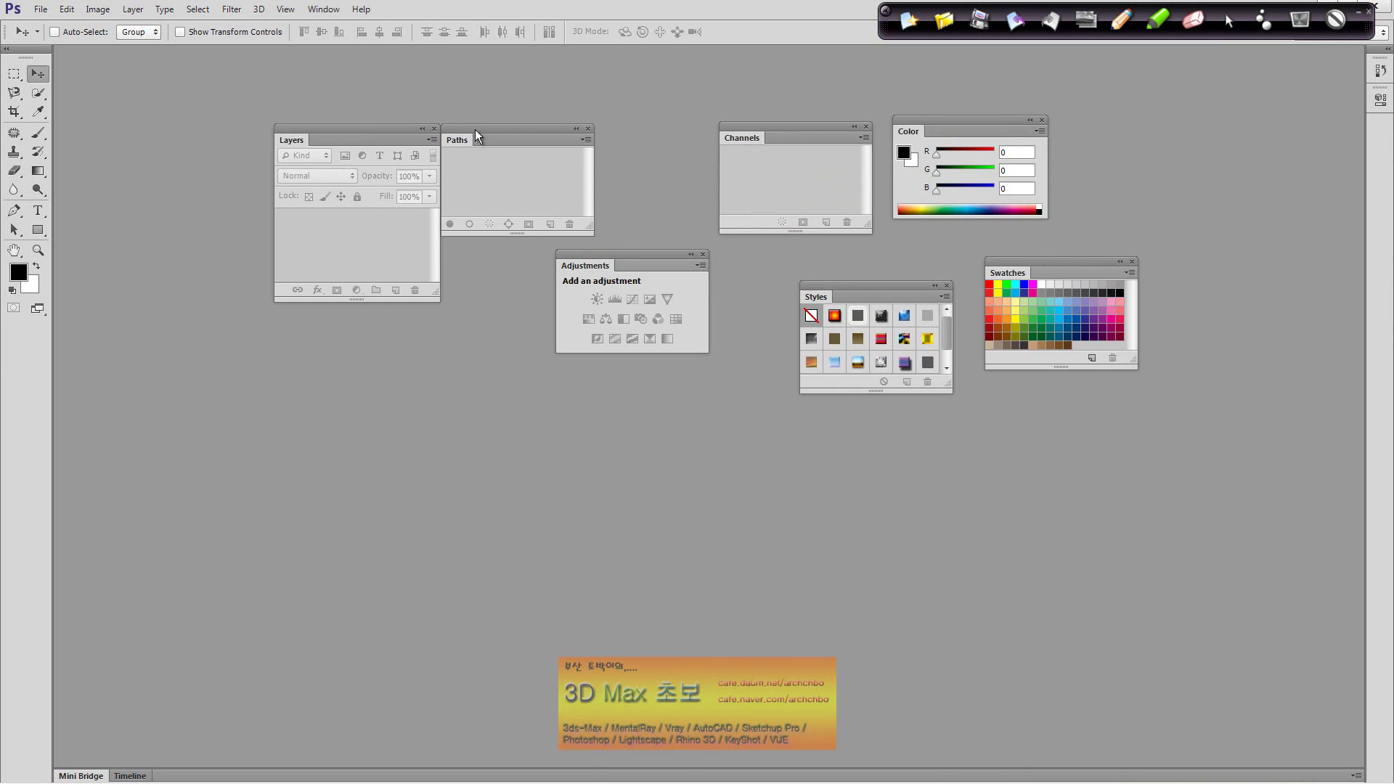
left_click_drag(763, 121, 616, 129)
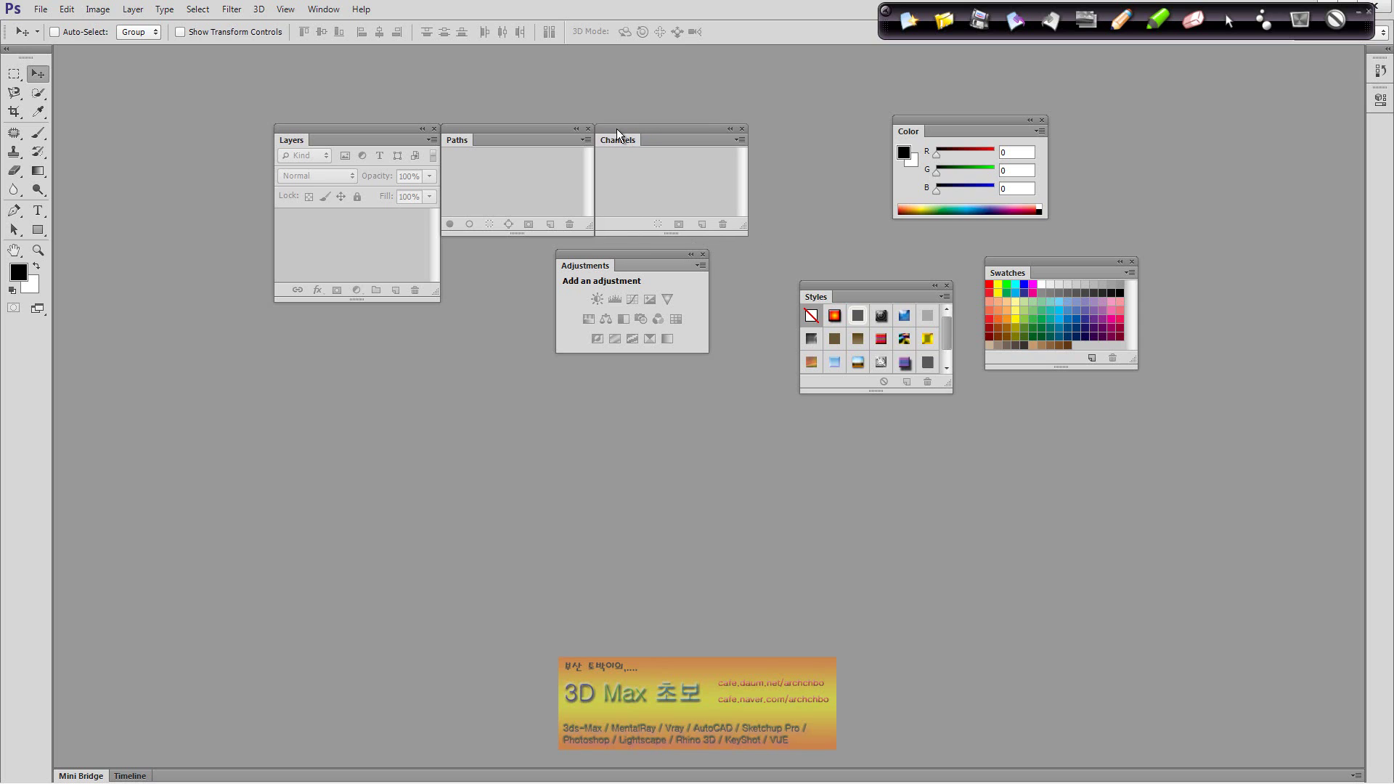
left_click_drag(625, 251, 572, 242)
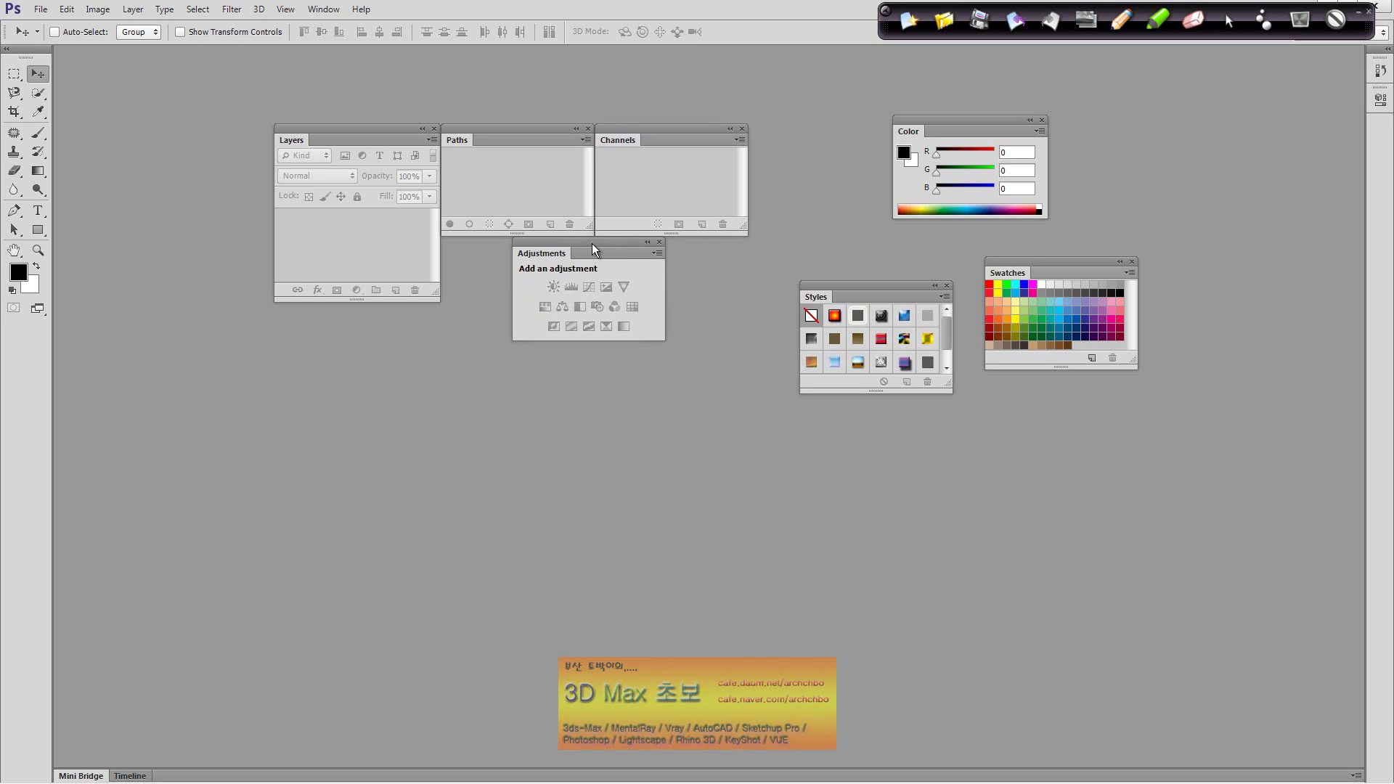
left_click_drag(864, 291, 731, 244)
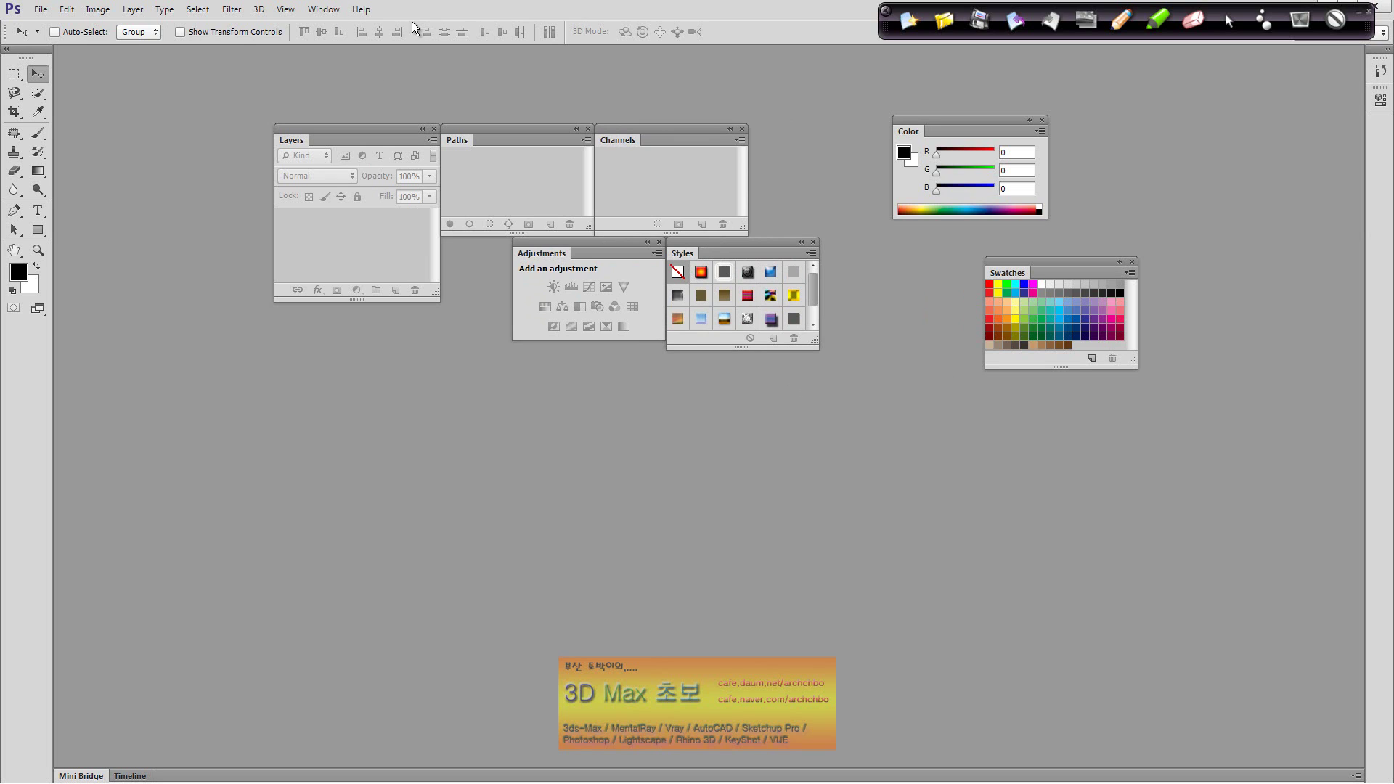
Step: Reset the Essentials workspace so panels dock on the right, then show the File menu
left_click(330, 10)
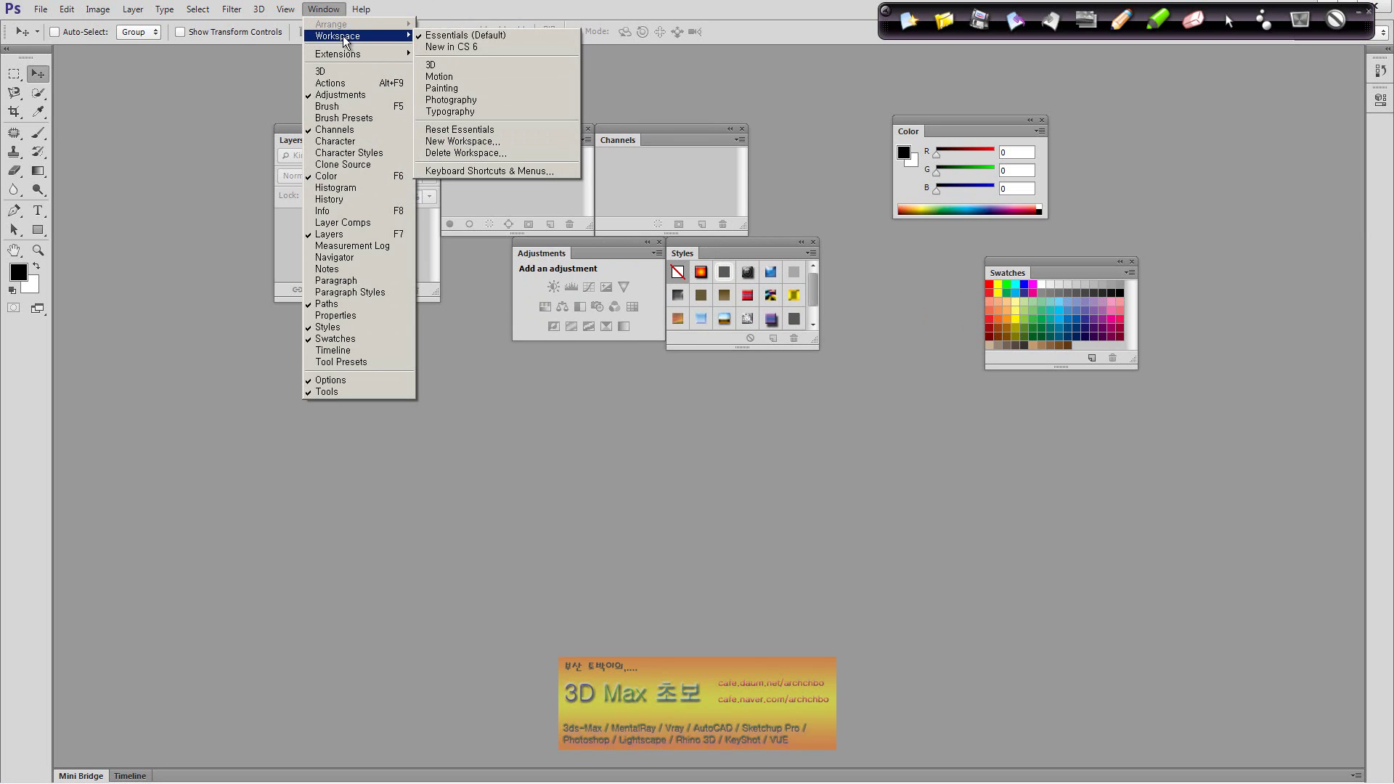
mouse_move(342, 36)
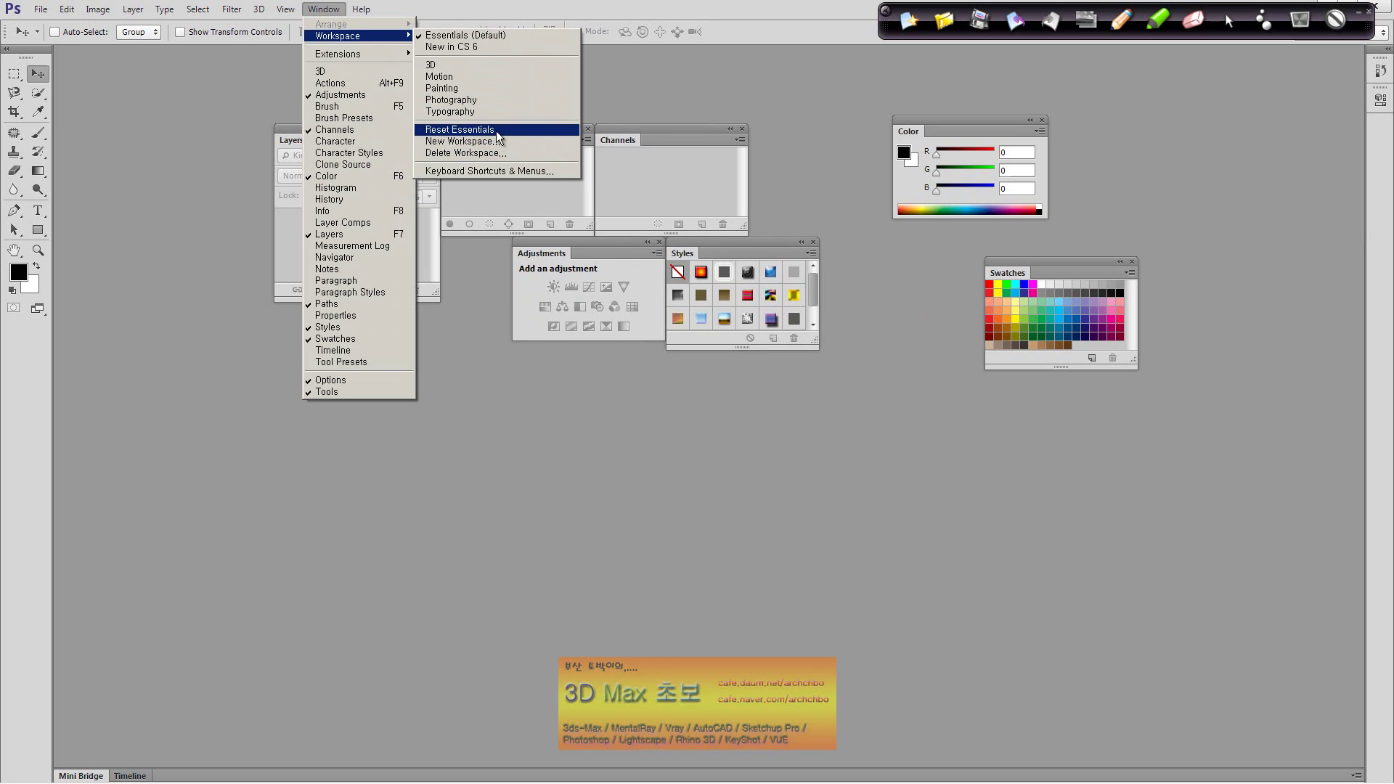
left_click(498, 135)
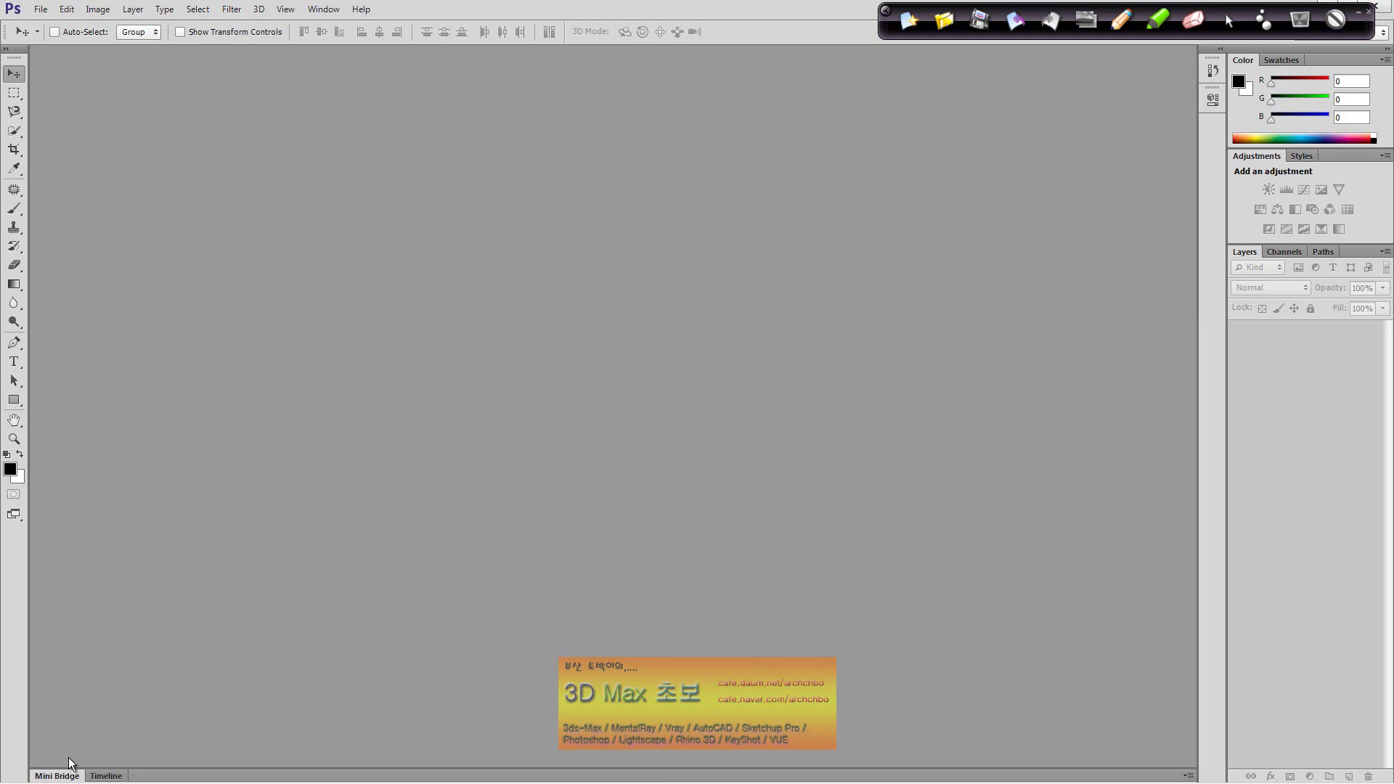
left_click(42, 10)
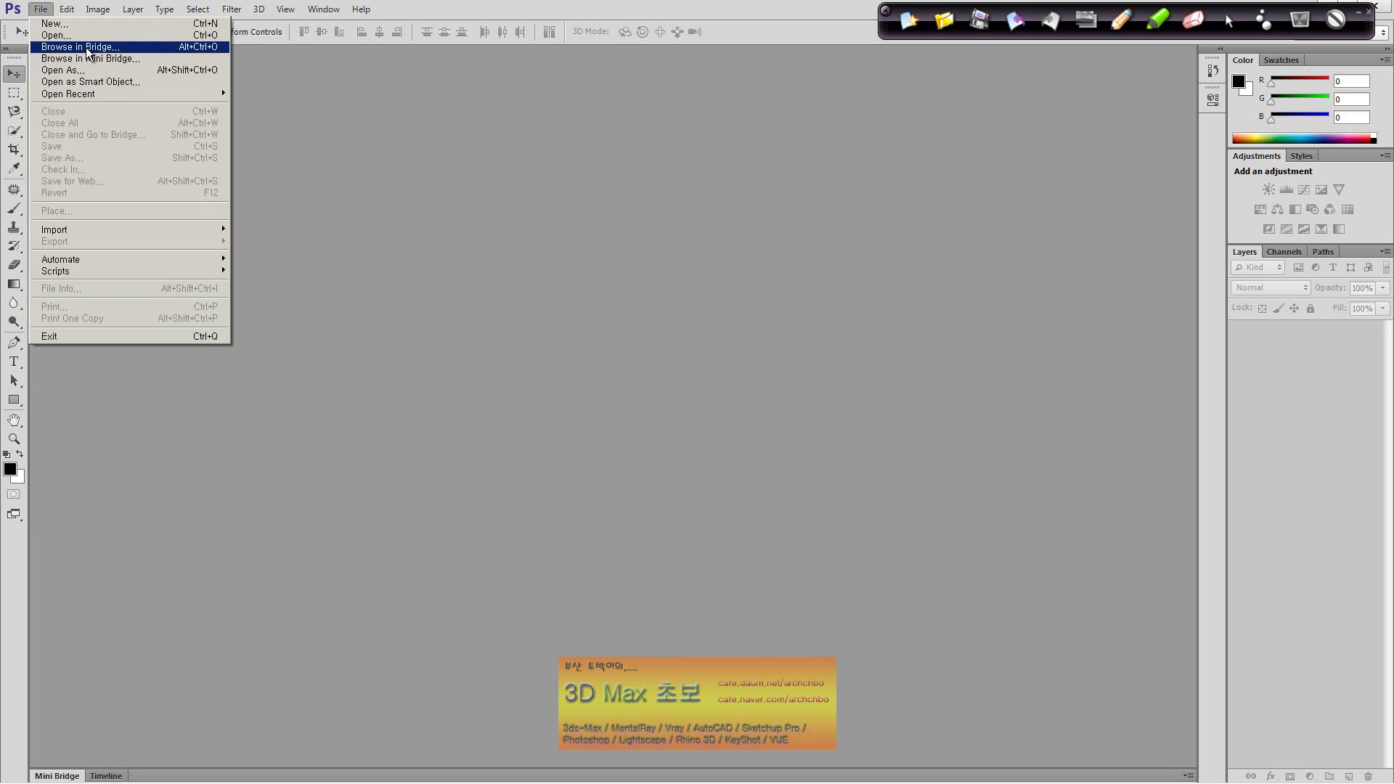
Step: Launch Bridge on the 내 사진 folder and shift its window to the left
left_click(87, 48)
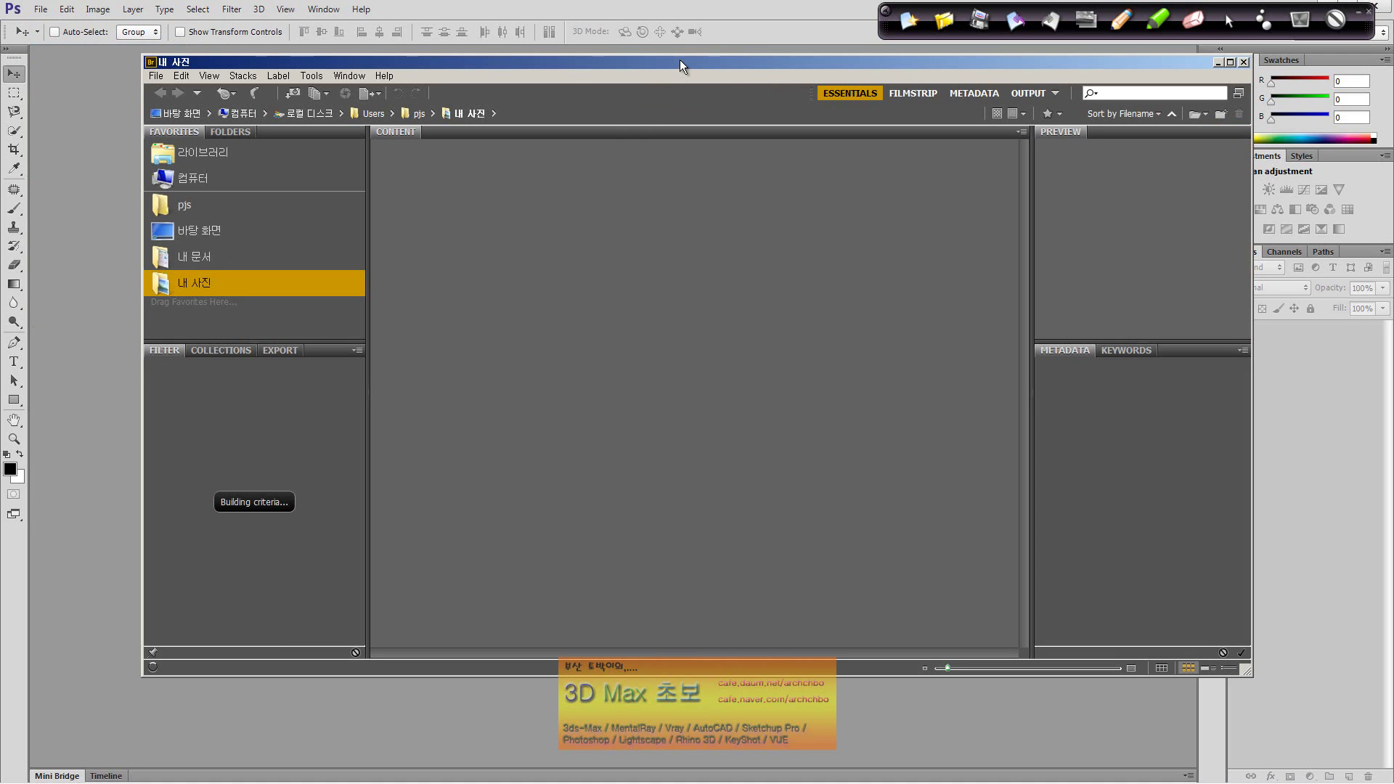
left_click_drag(680, 59, 637, 62)
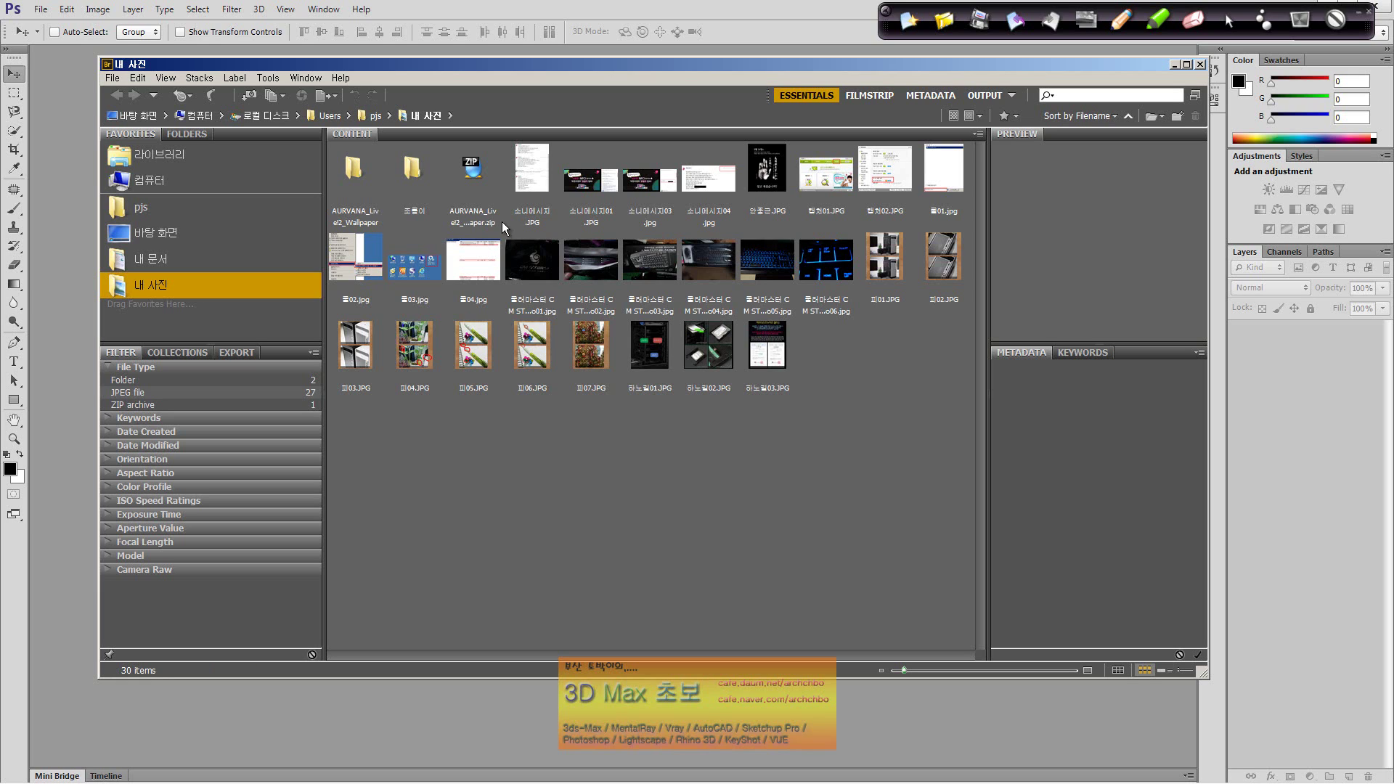
left_click_drag(442, 68, 411, 68)
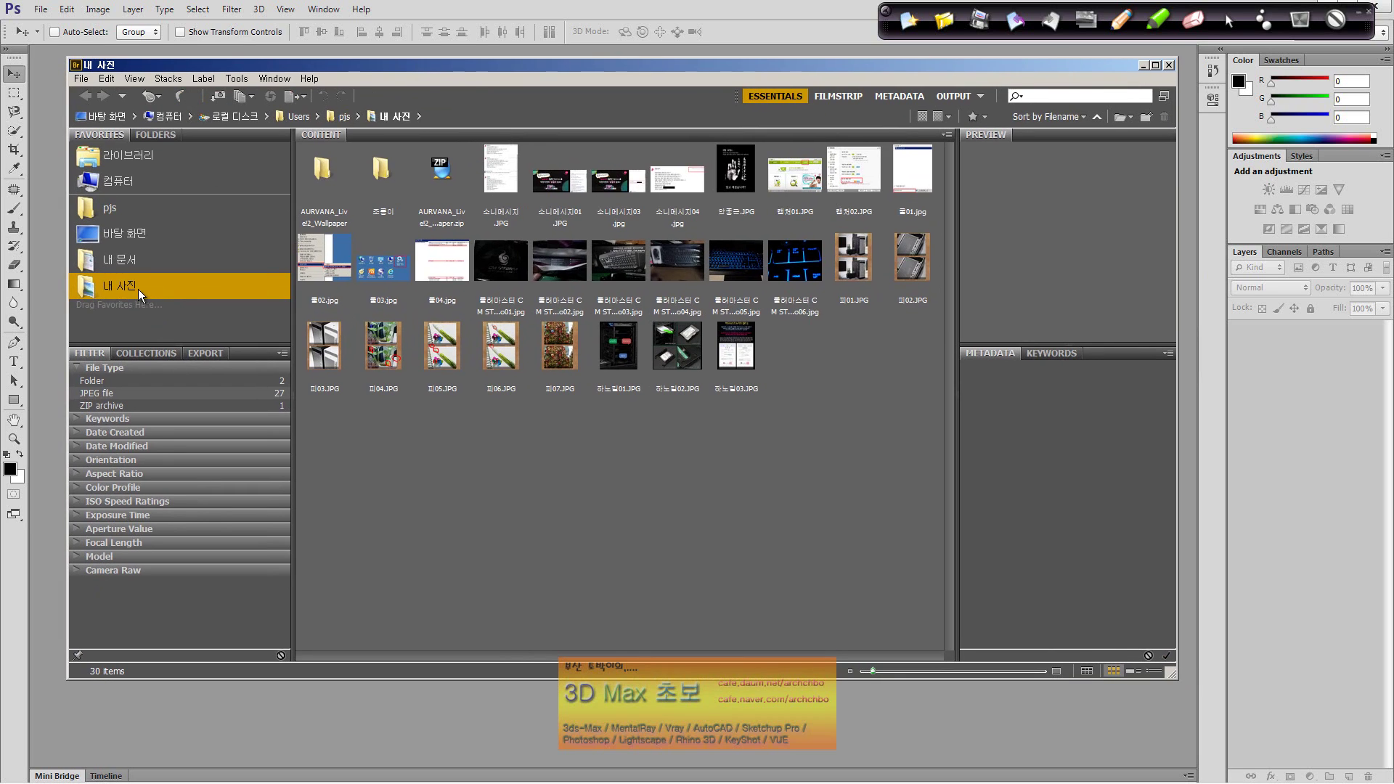
Step: In Bridge, browse 컴퓨터 > LEC > Source > Mapping_So > A-In-MapSource > Brick
left_click(132, 183)
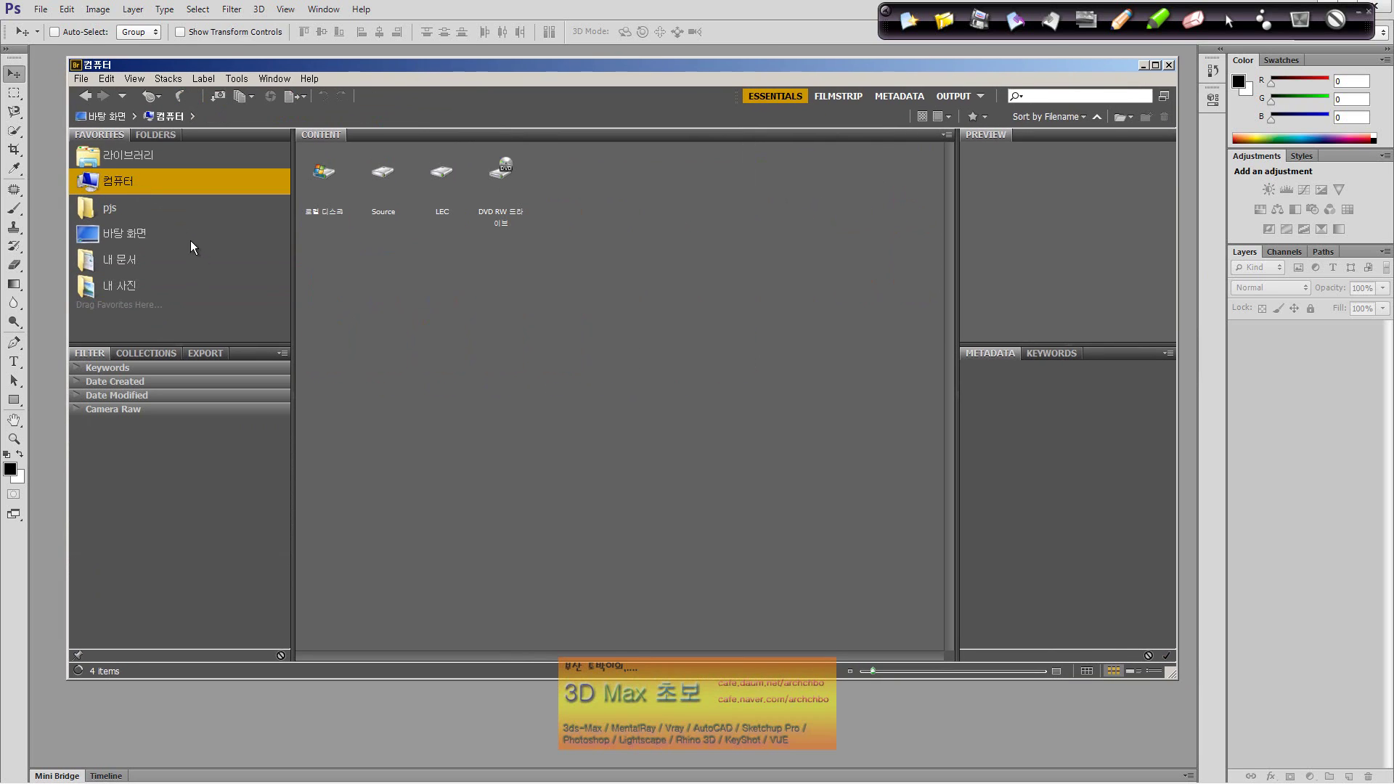
double_click(443, 172)
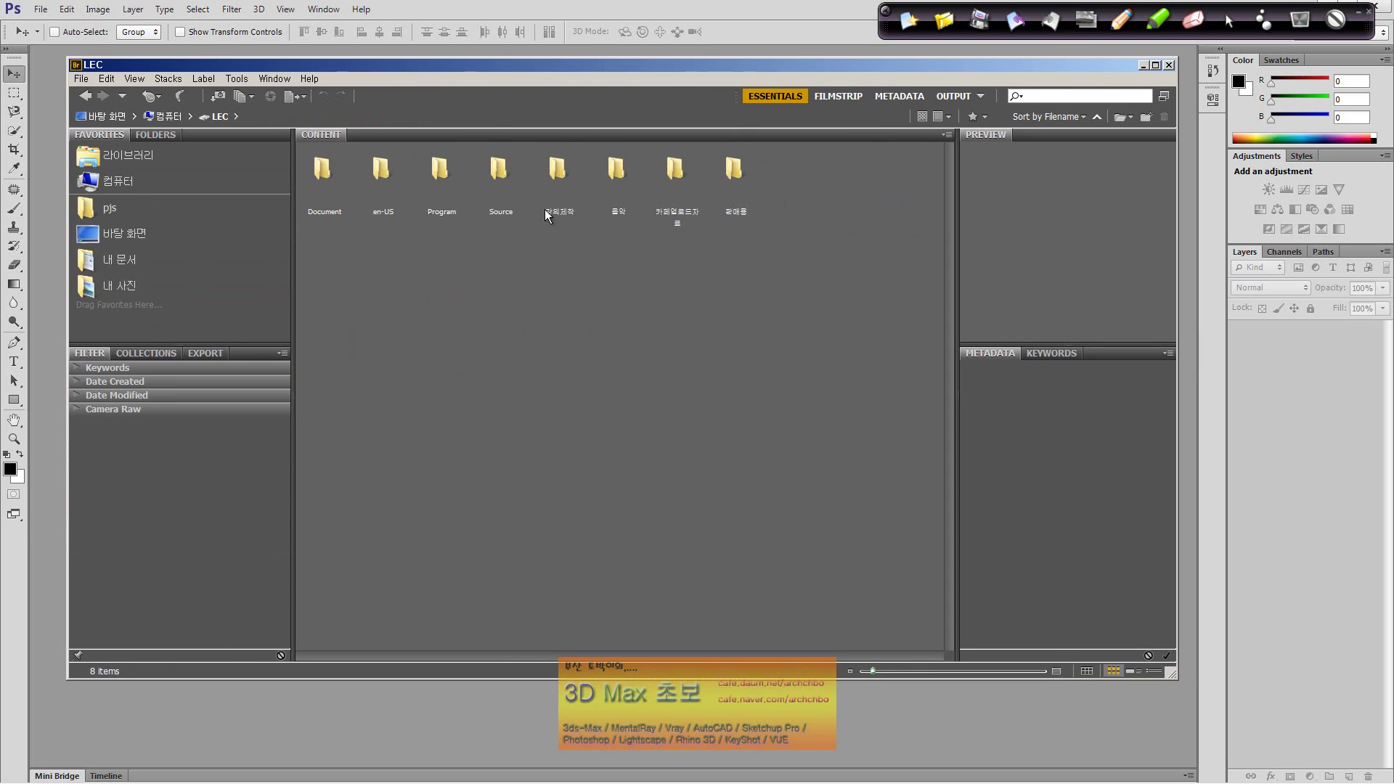
left_click(443, 203)
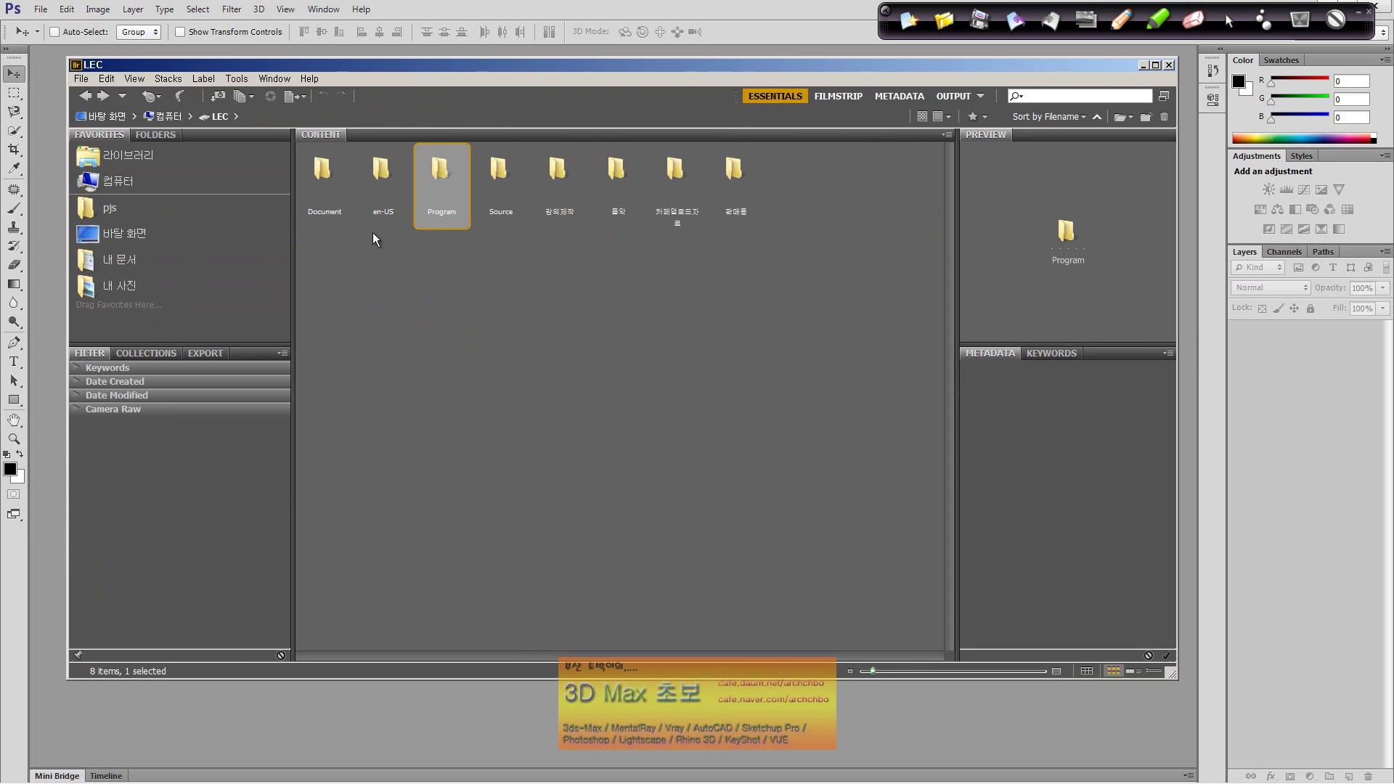
double_click(516, 193)
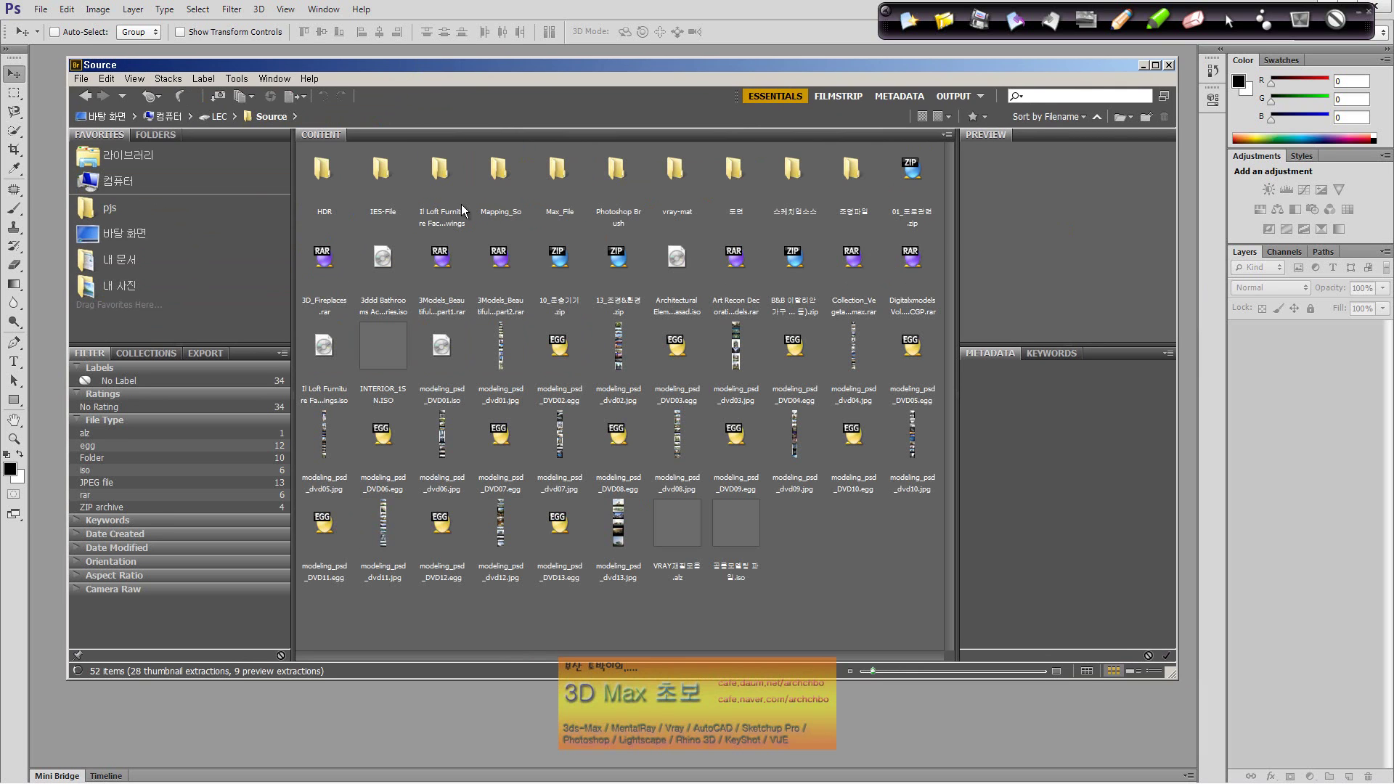
double_click(511, 202)
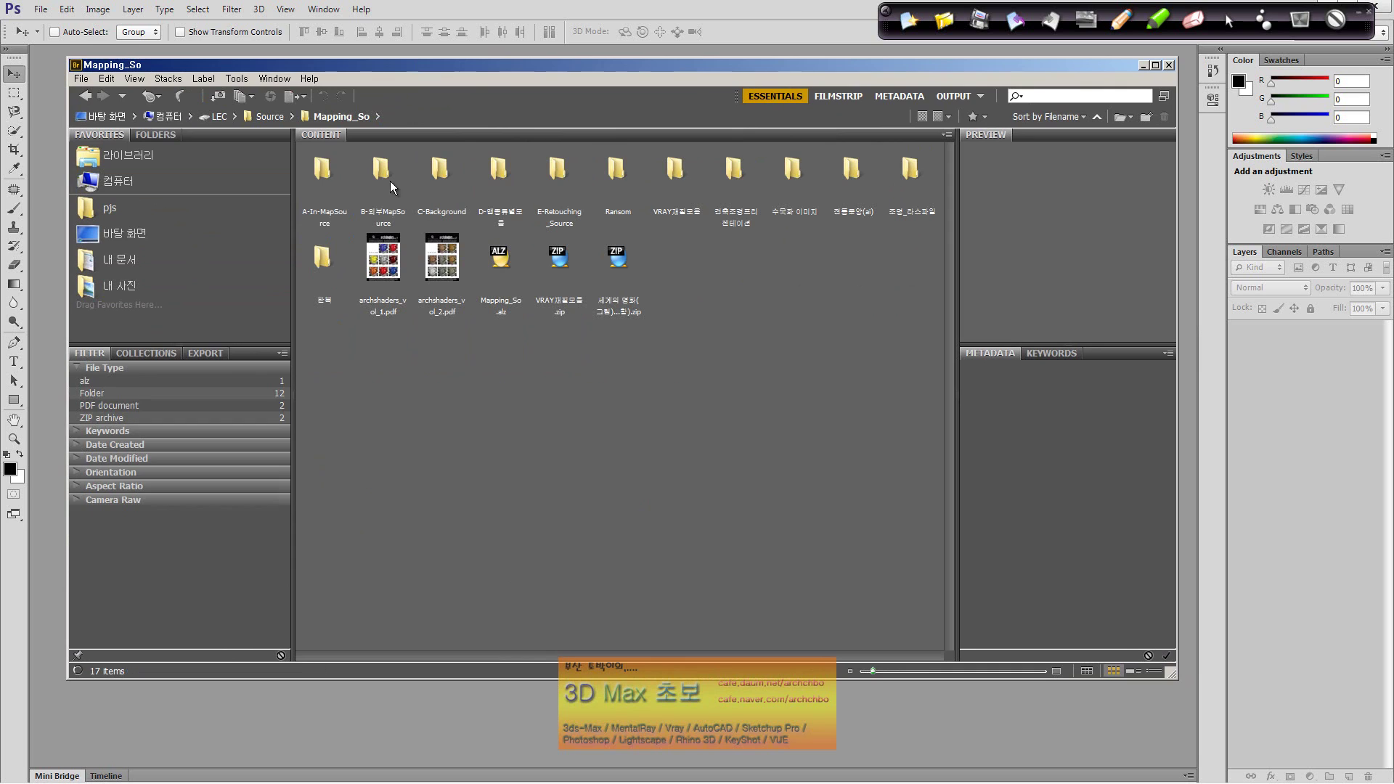
double_click(350, 182)
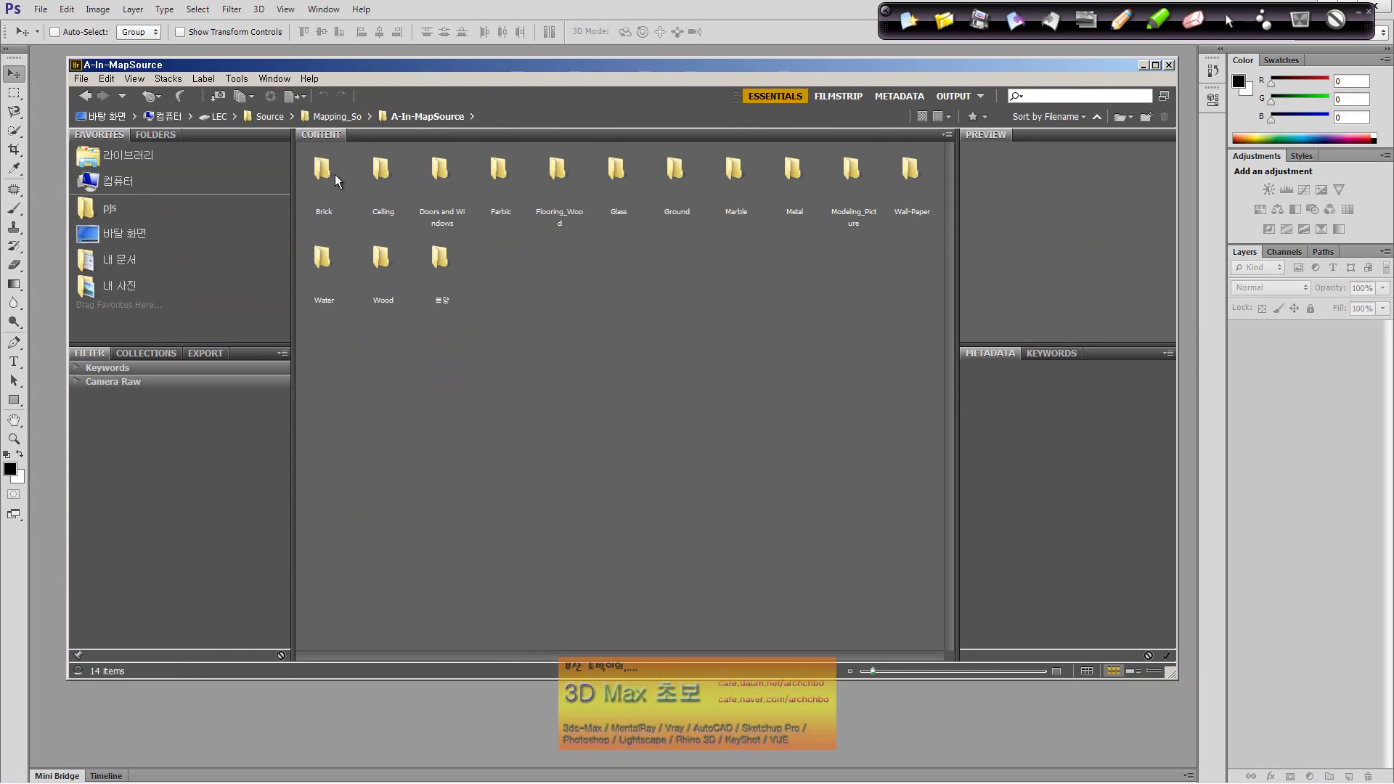
double_click(335, 177)
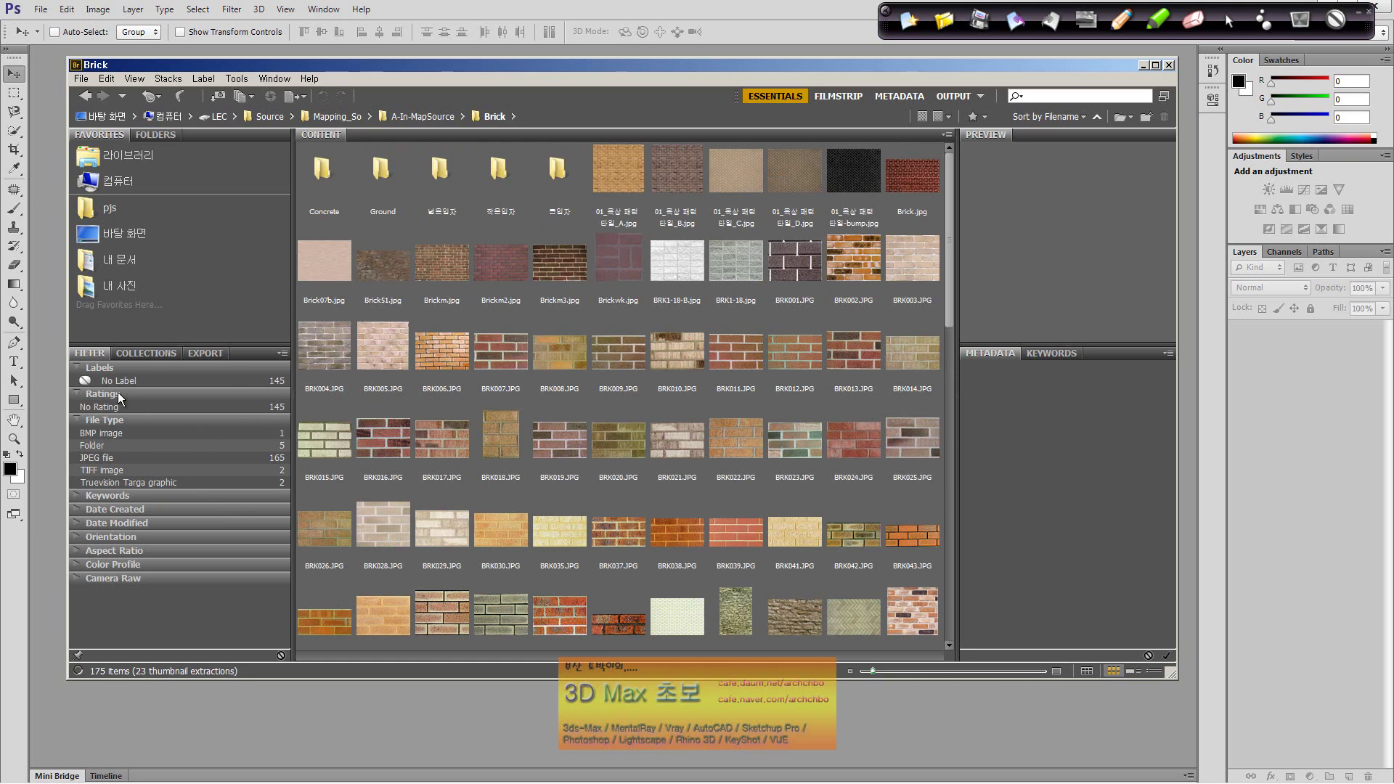
Step: Preview BRK004.JPG, then close Bridge and show Photoshop's File menu
left_click(341, 343)
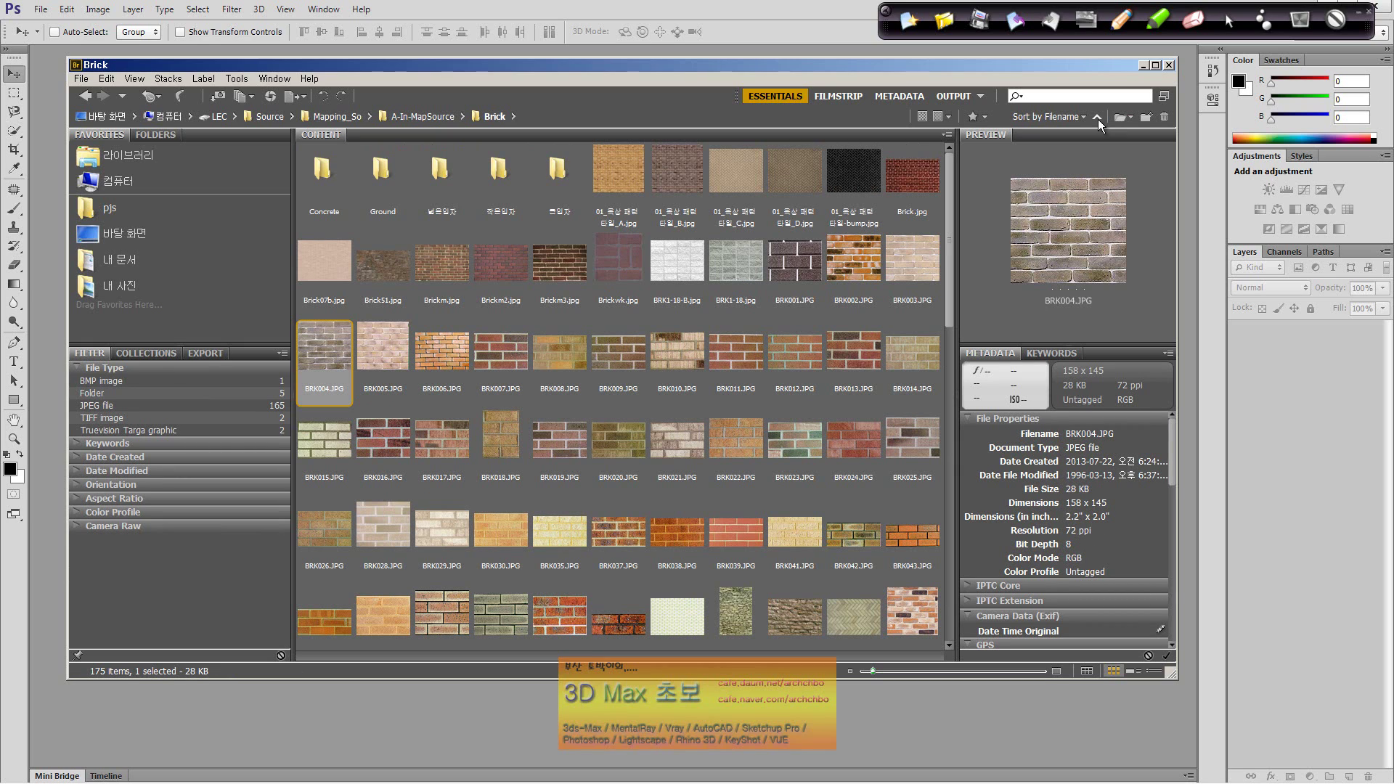
left_click(1170, 64)
left_click(41, 9)
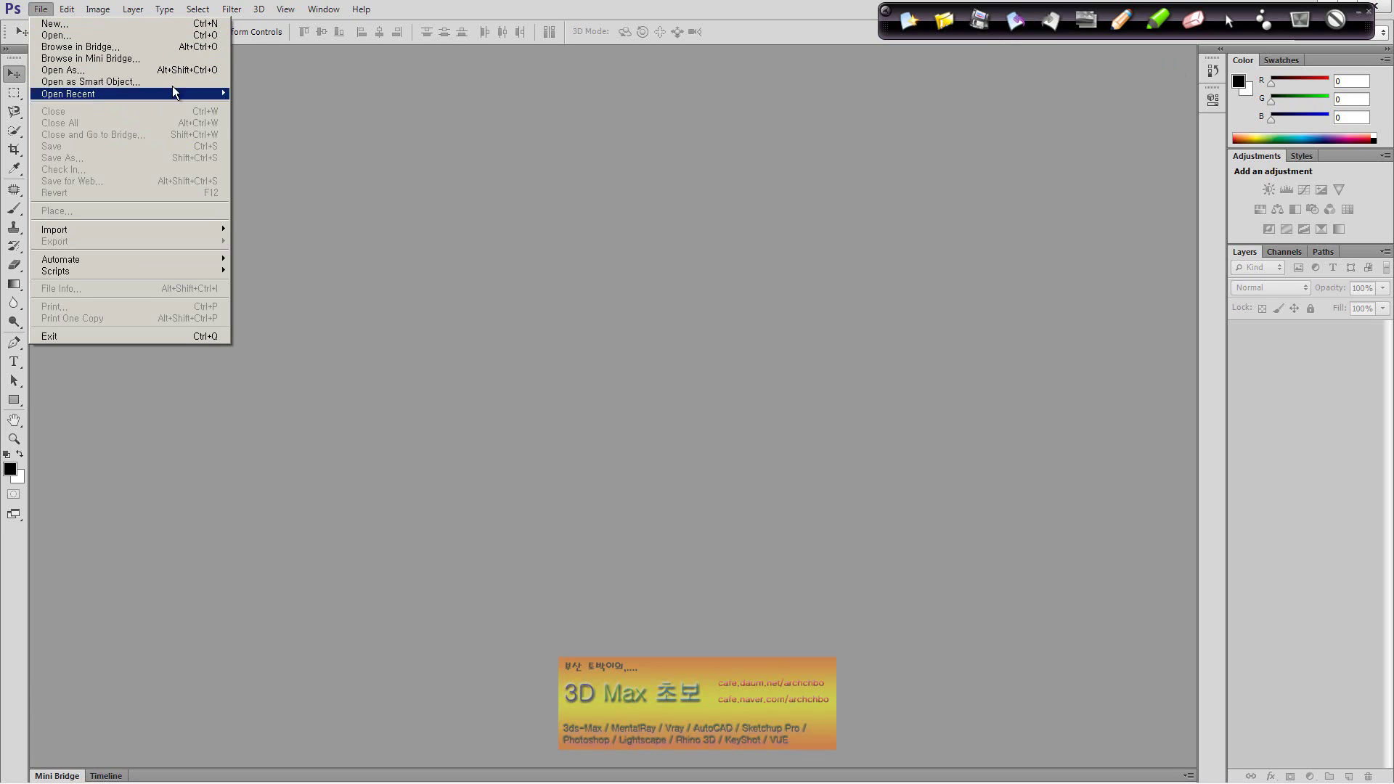
Step: Show Mini Bridge, launch Bridge, and browse into the LEC drive's Source folder
left_click(154, 62)
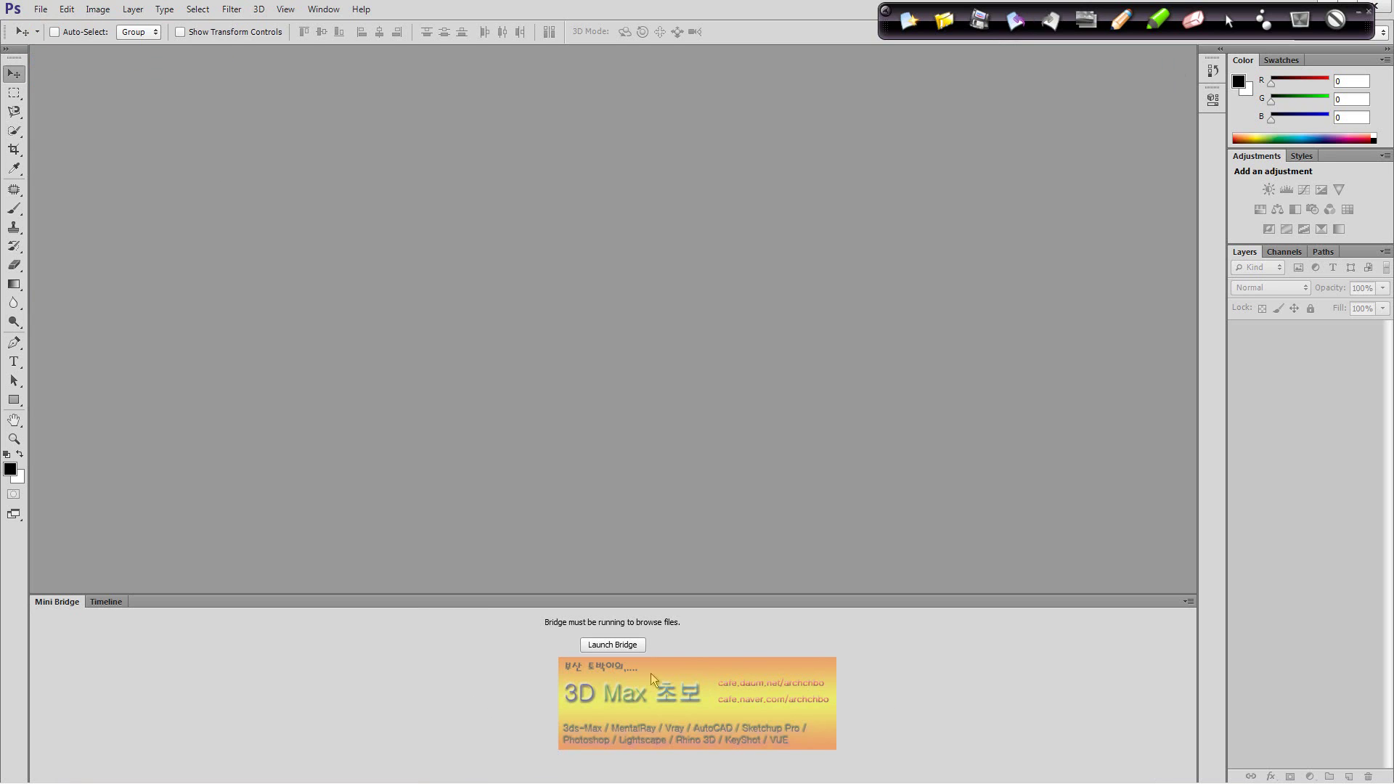
left_click(639, 646)
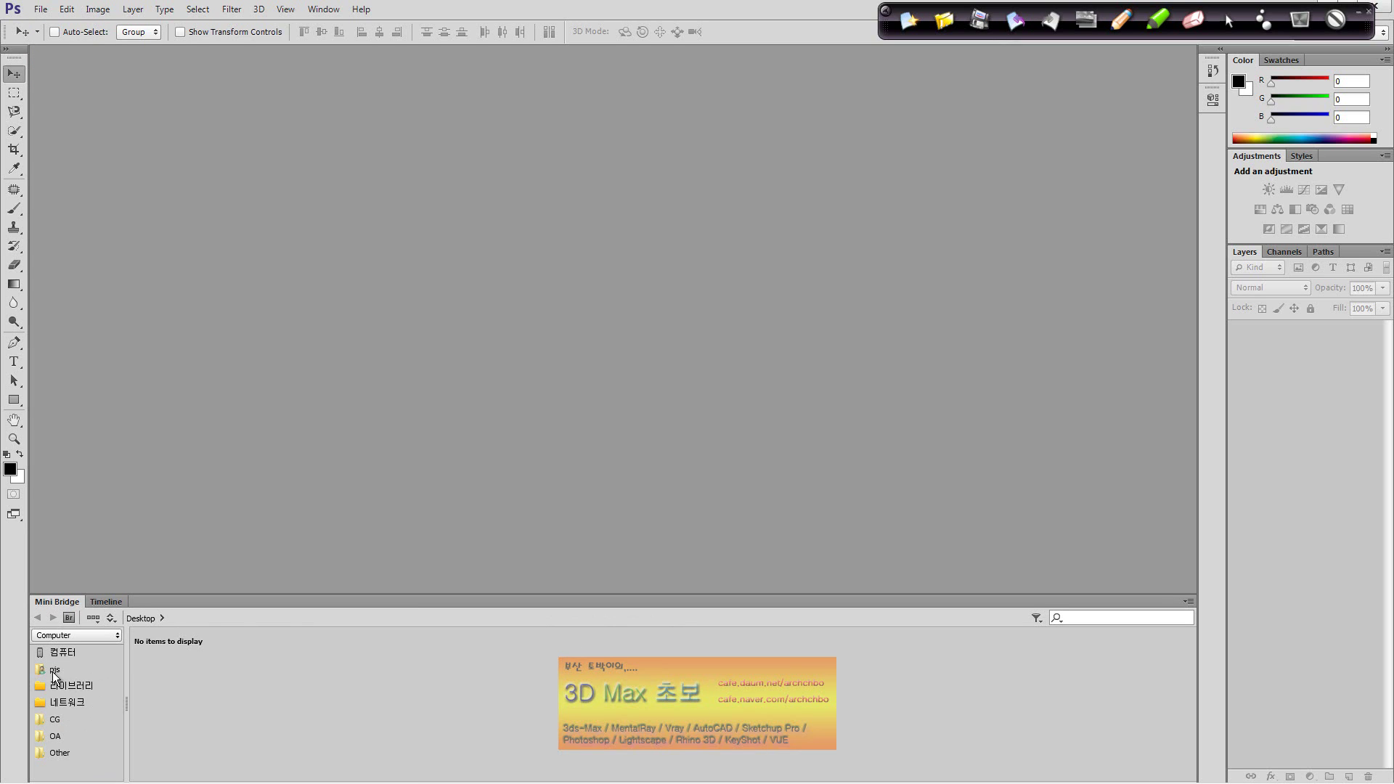
left_click(60, 652)
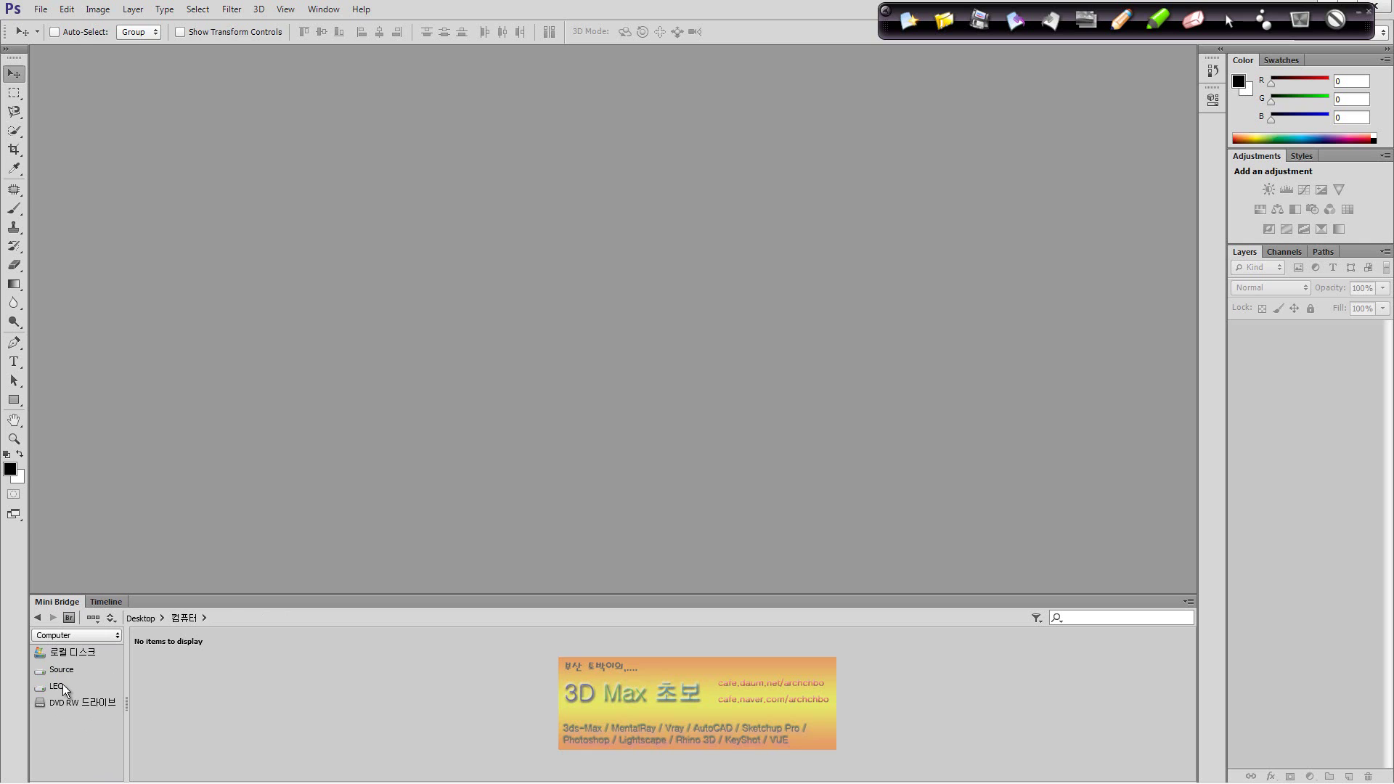
left_click(55, 685)
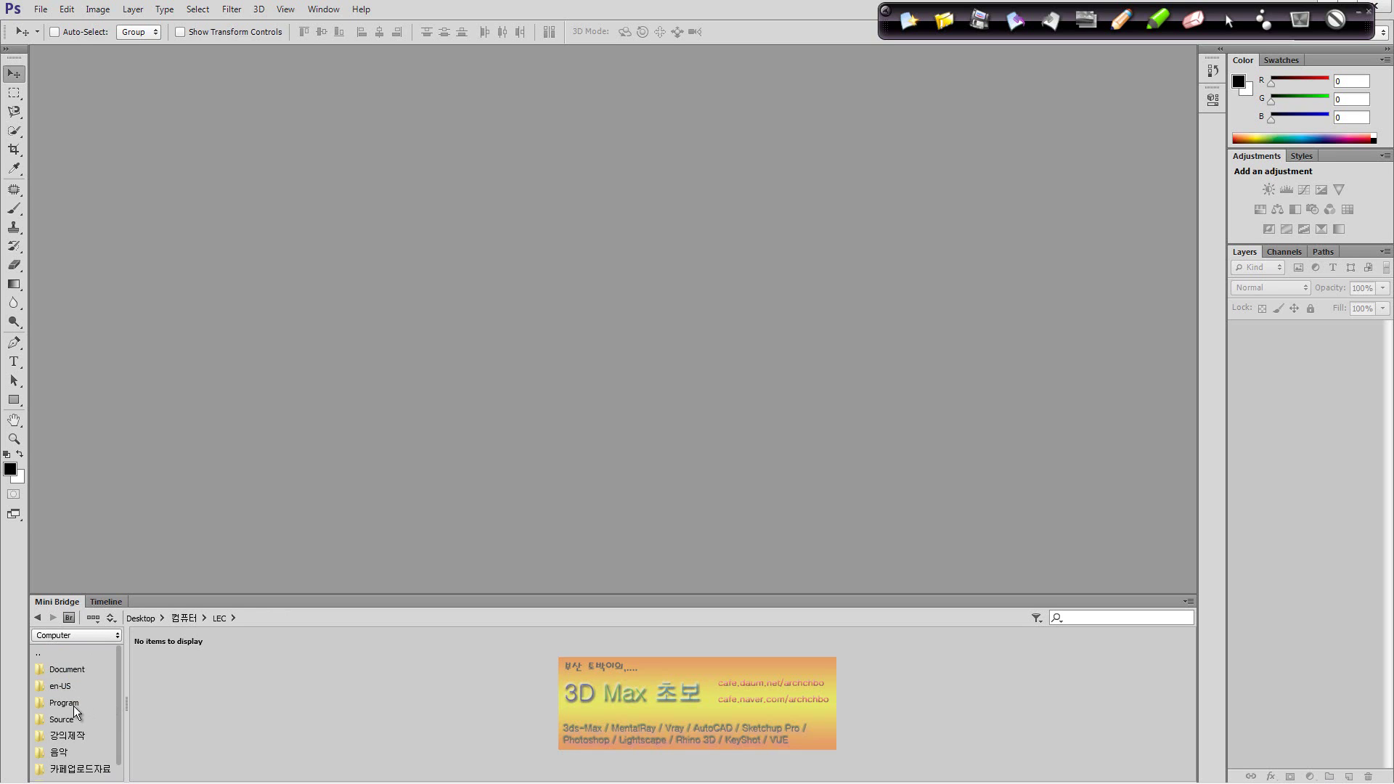
left_click(68, 718)
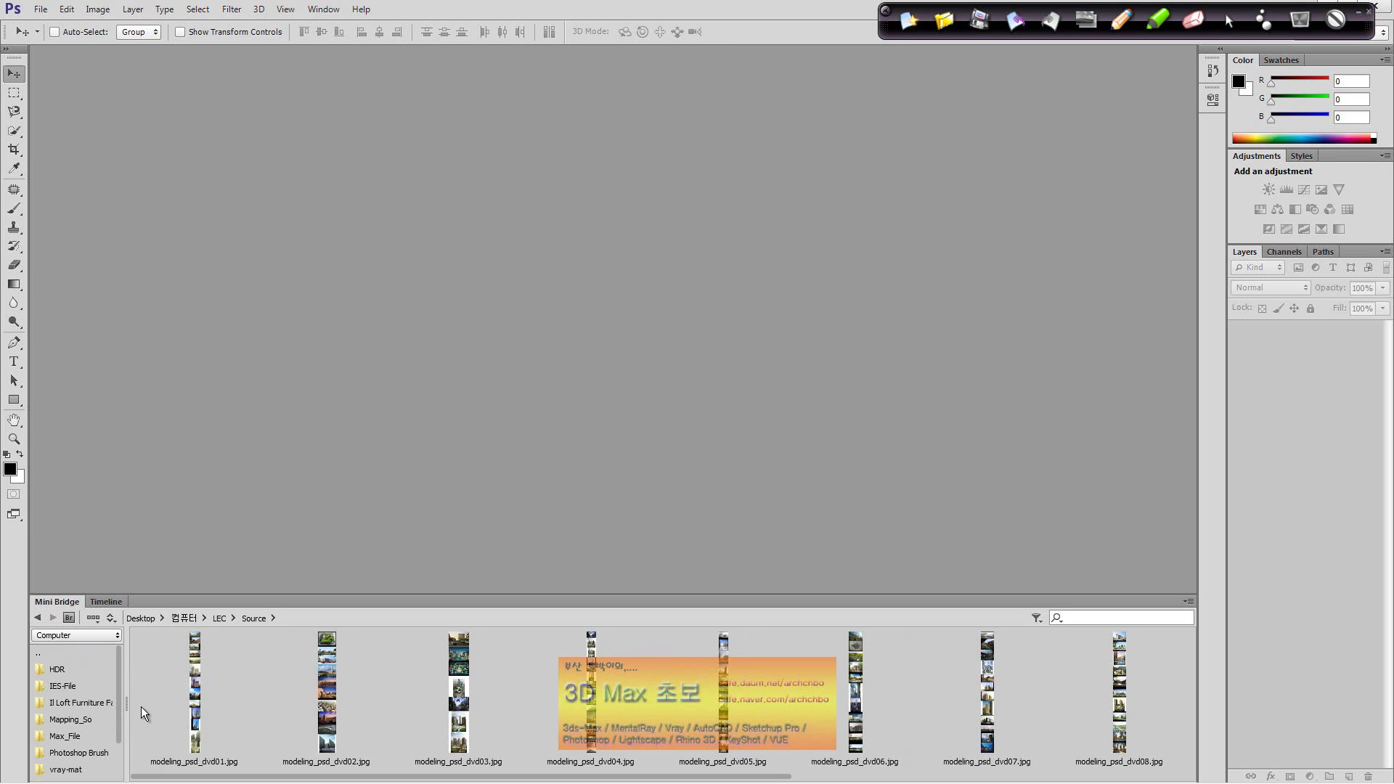
Step: Browse Mapping_So > A-In-MapSource > Brick and open 01_옥상 패턴 타일_A.jpg onto the canvas
left_click(81, 716)
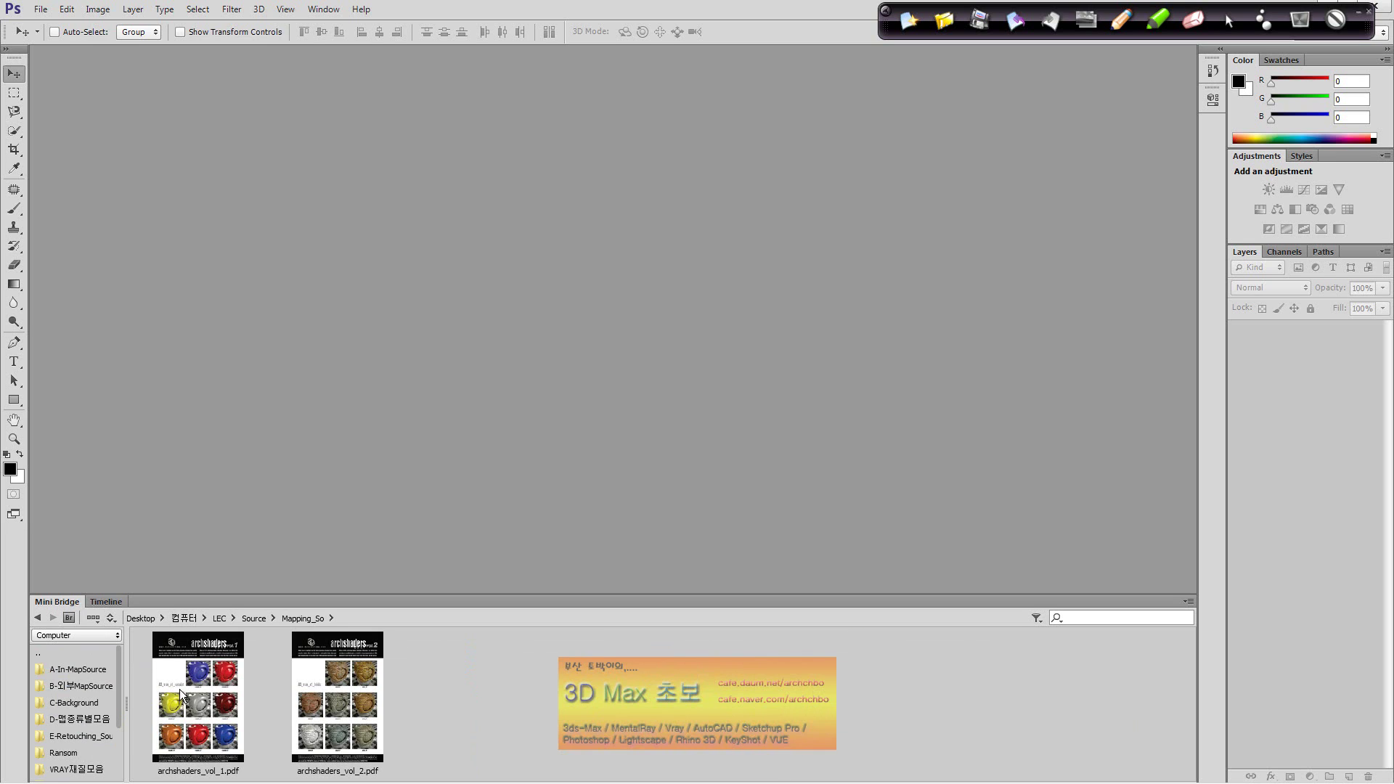
left_click(41, 670)
left_click(55, 671)
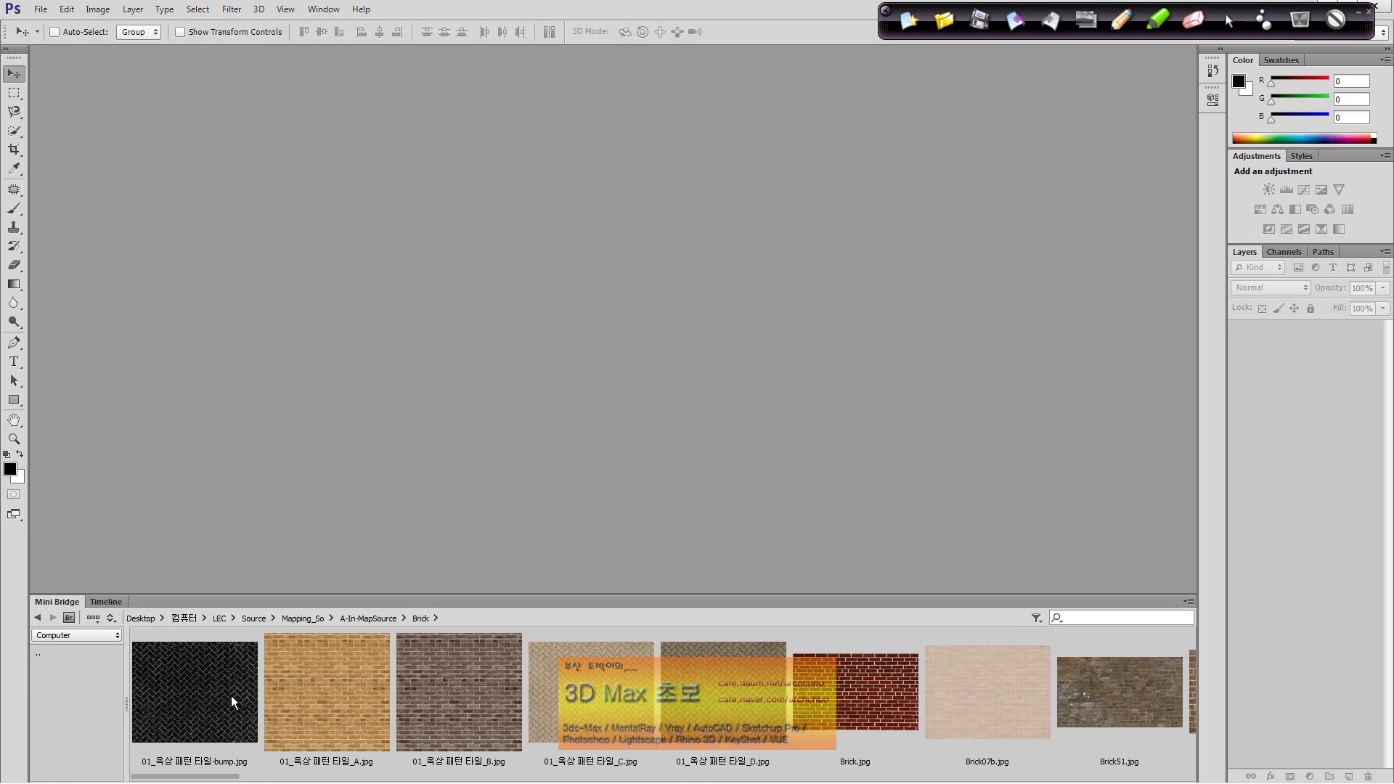
left_click_drag(341, 696, 573, 435)
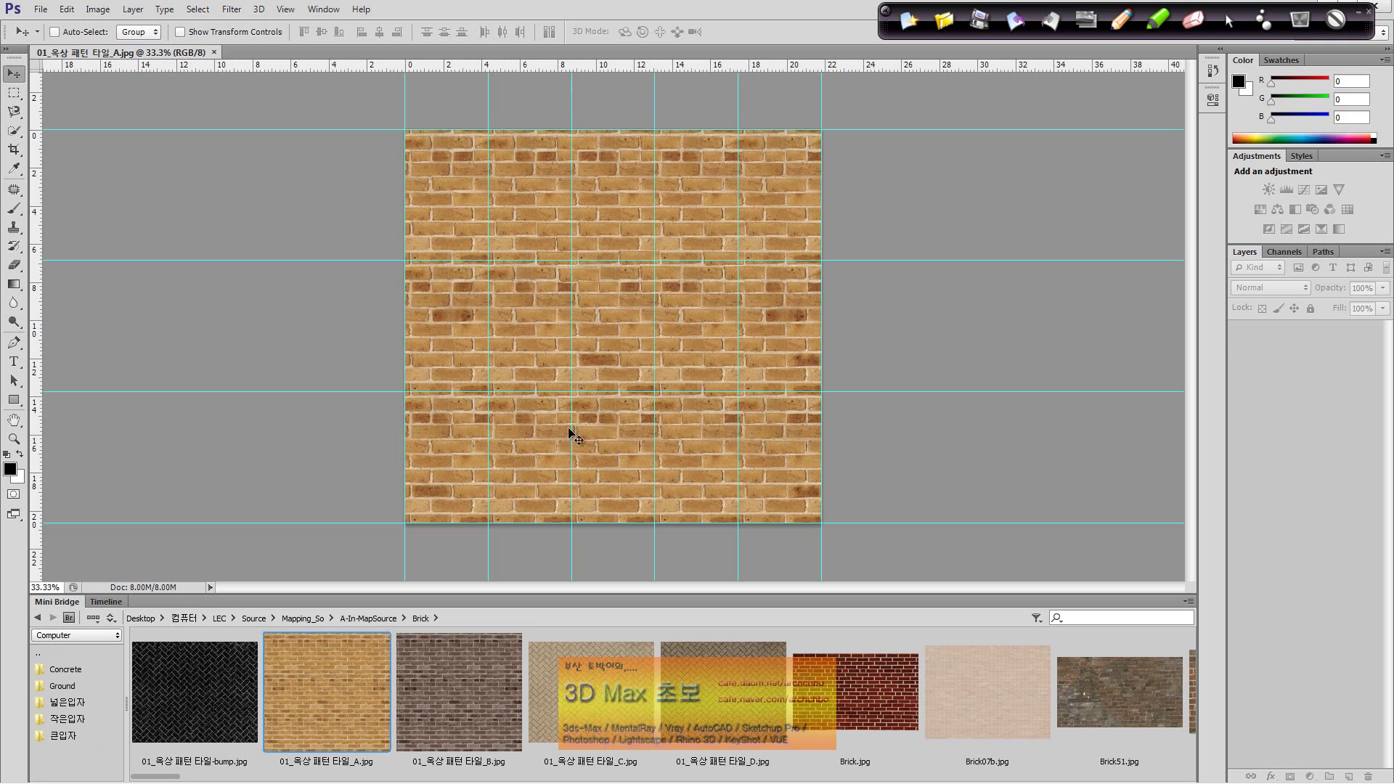
Step: Close the 01_옥상 패턴 타일_A.jpg document and show the File menu
left_click(214, 53)
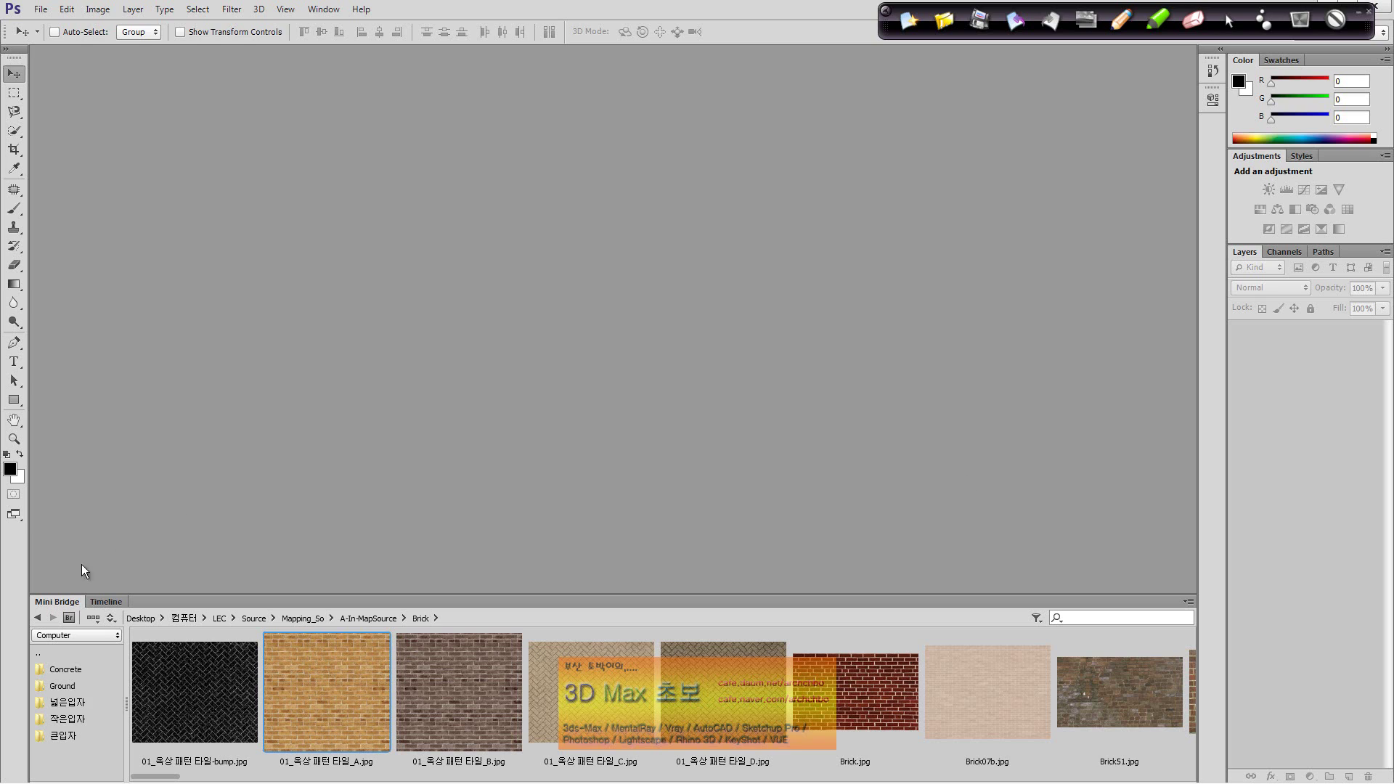
left_click(41, 8)
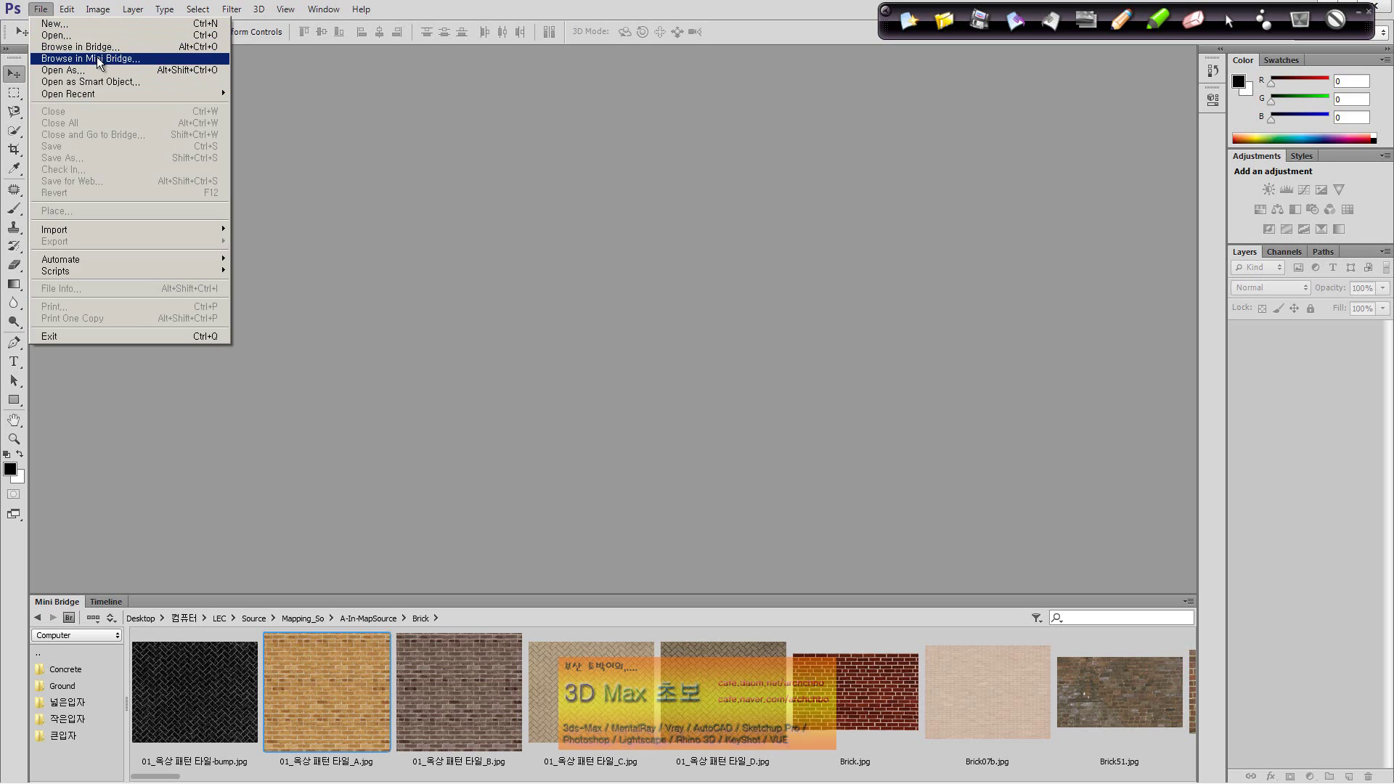
Step: Close the Mini Bridge and Timeline panels from their panel option menus
left_click(97, 57)
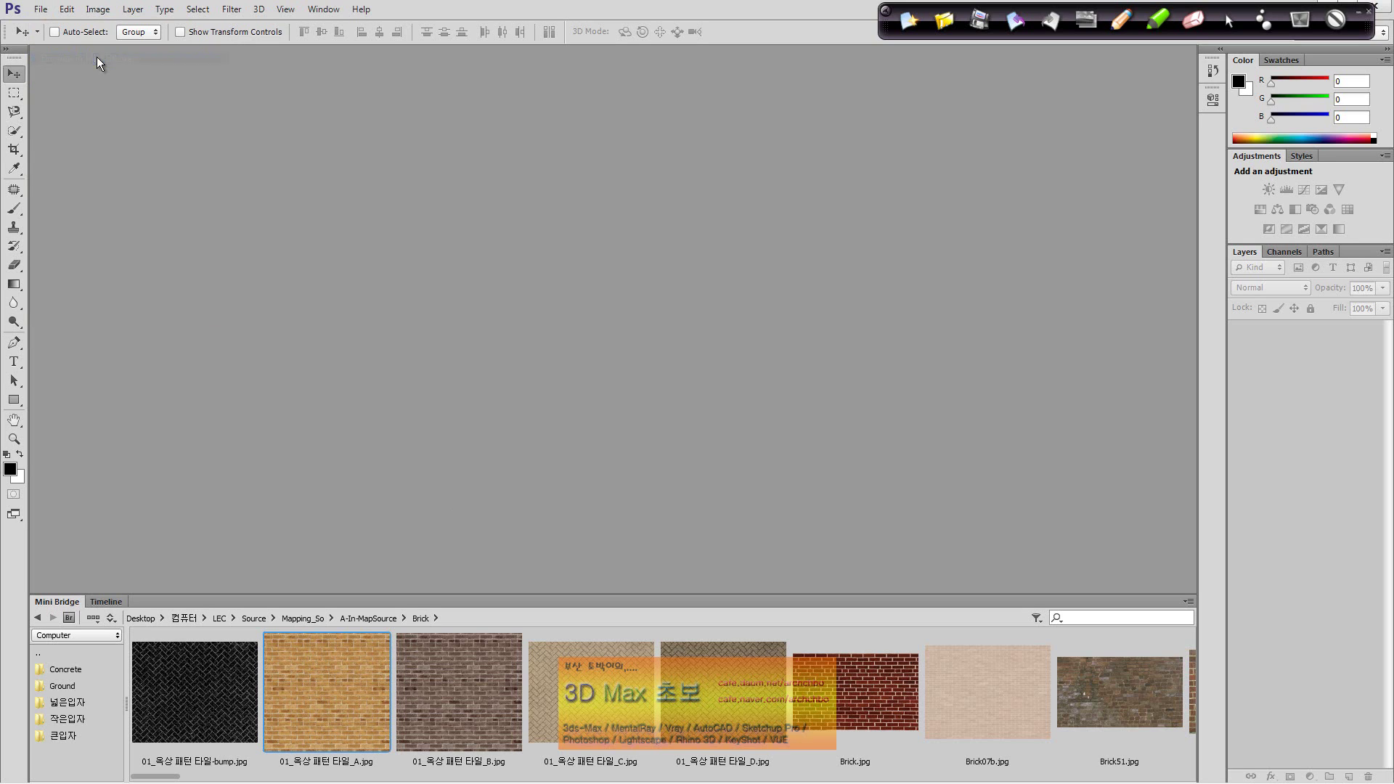
left_click(1190, 601)
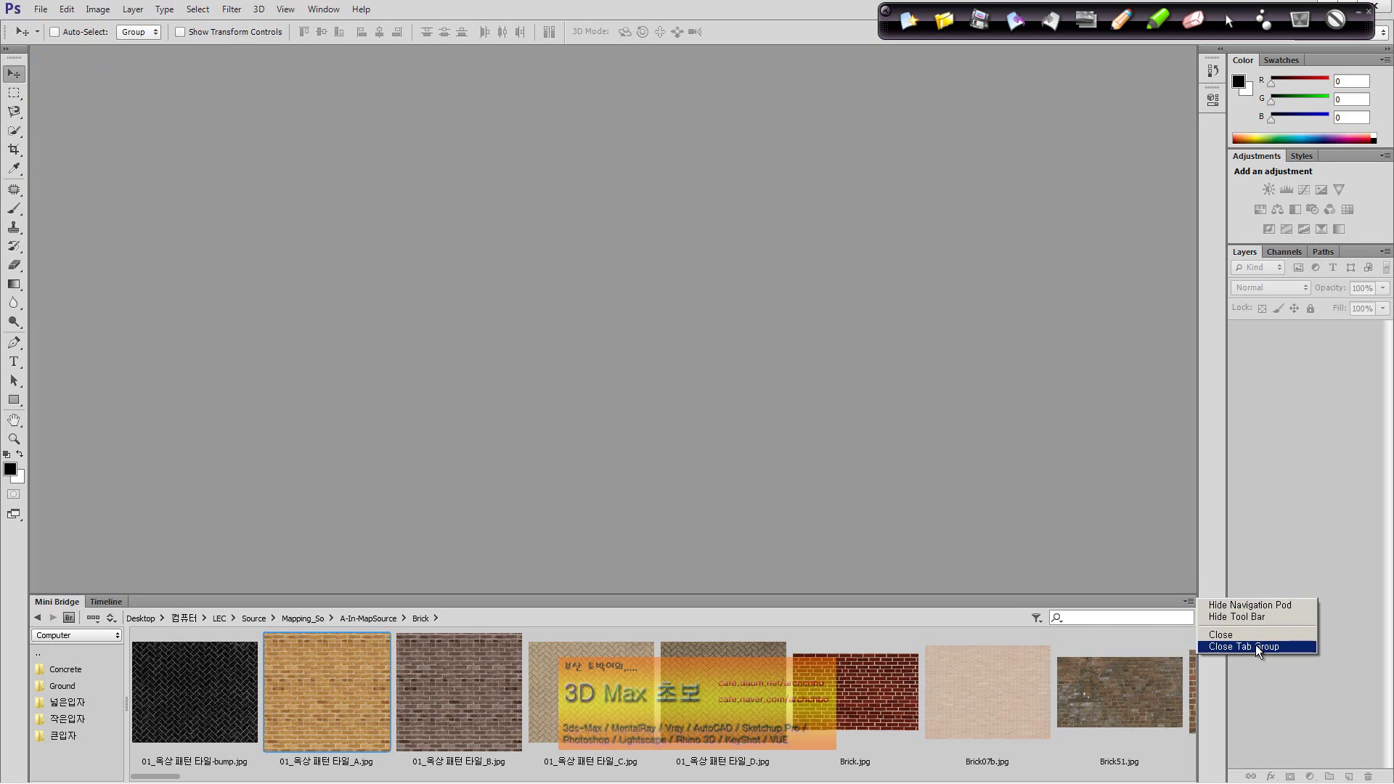
left_click(1186, 591)
left_click(1187, 599)
left_click(1188, 601)
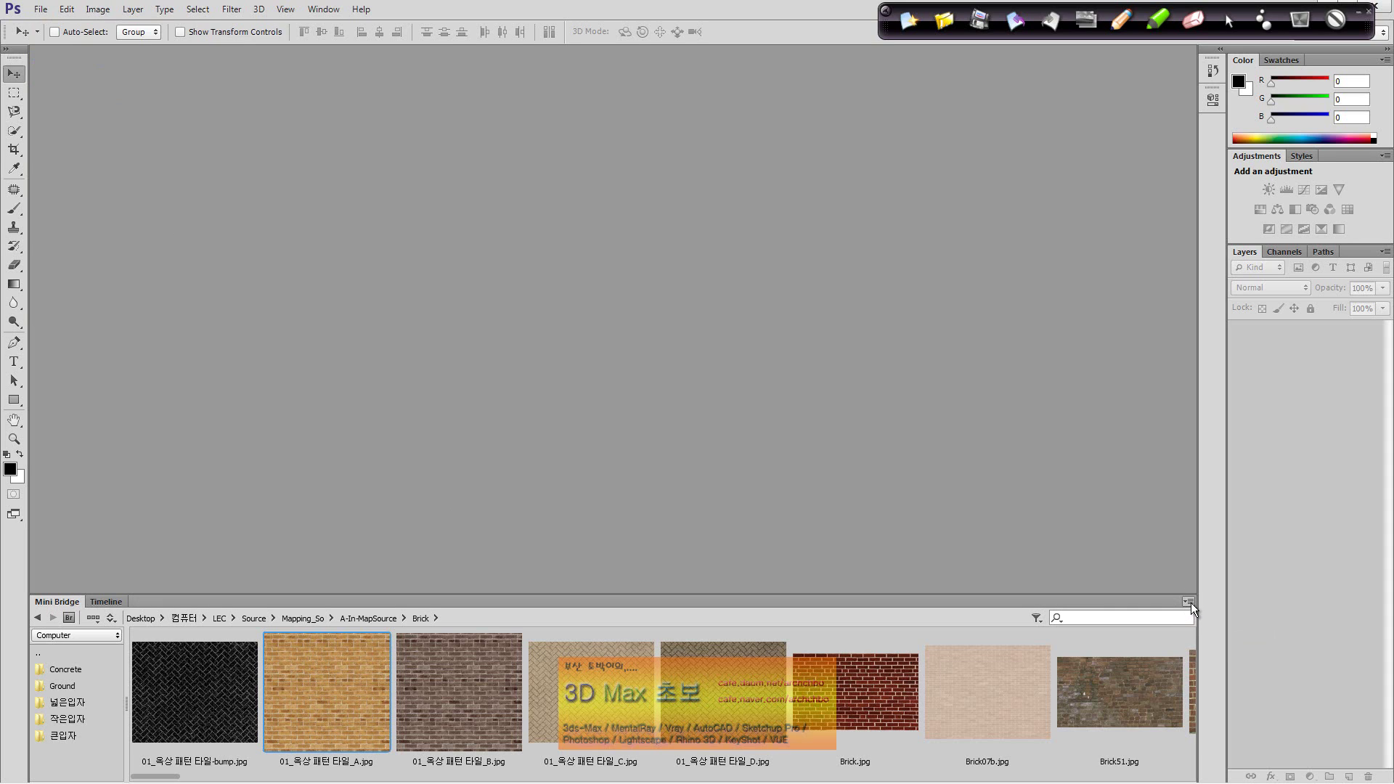
left_click(1191, 602)
left_click(1232, 636)
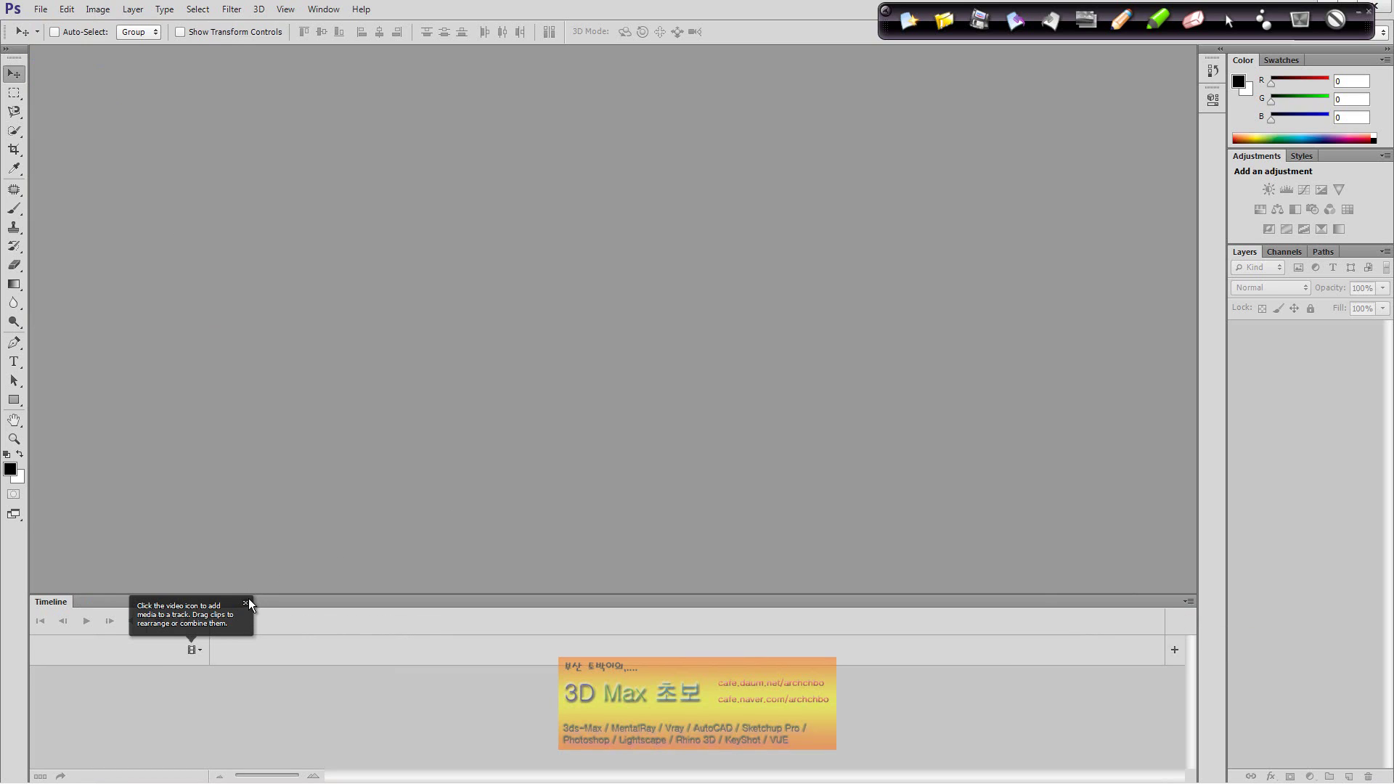
left_click(1186, 601)
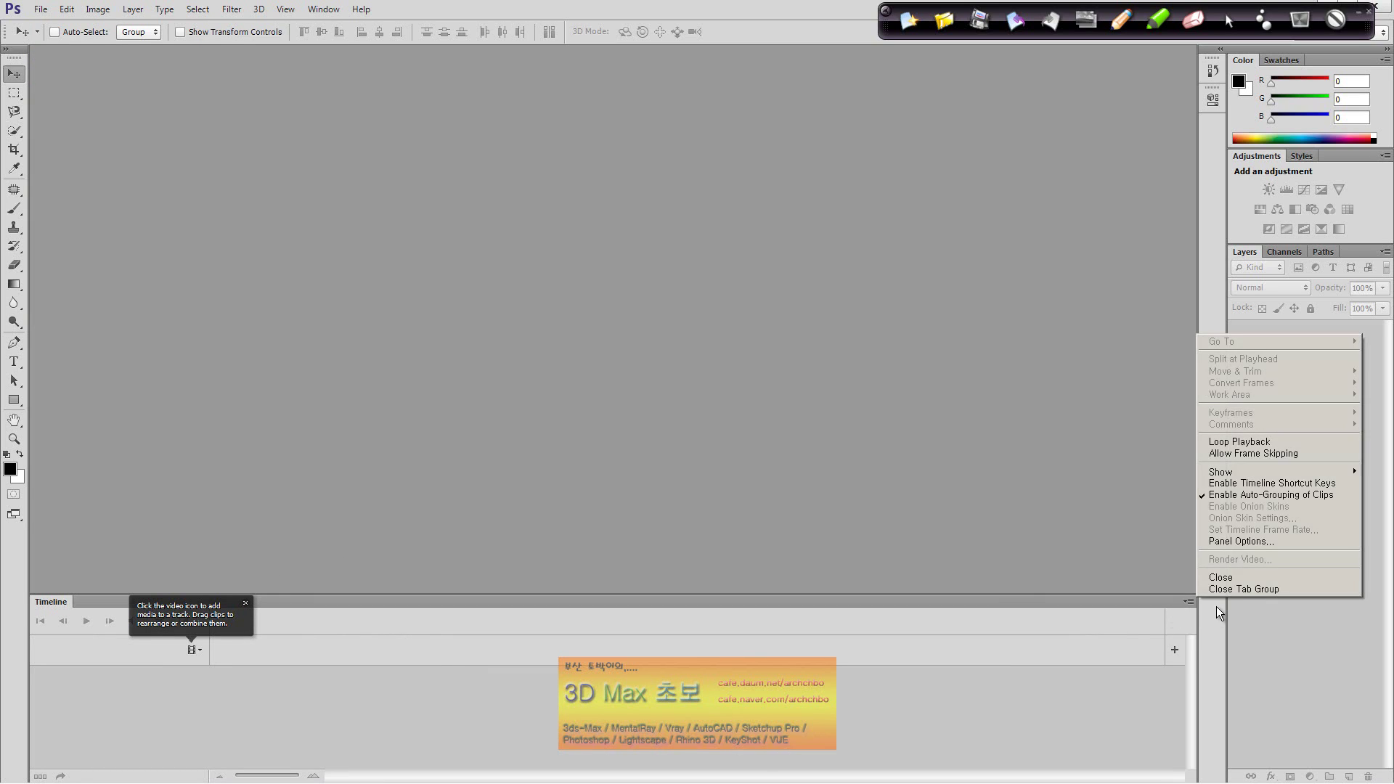
left_click(1253, 576)
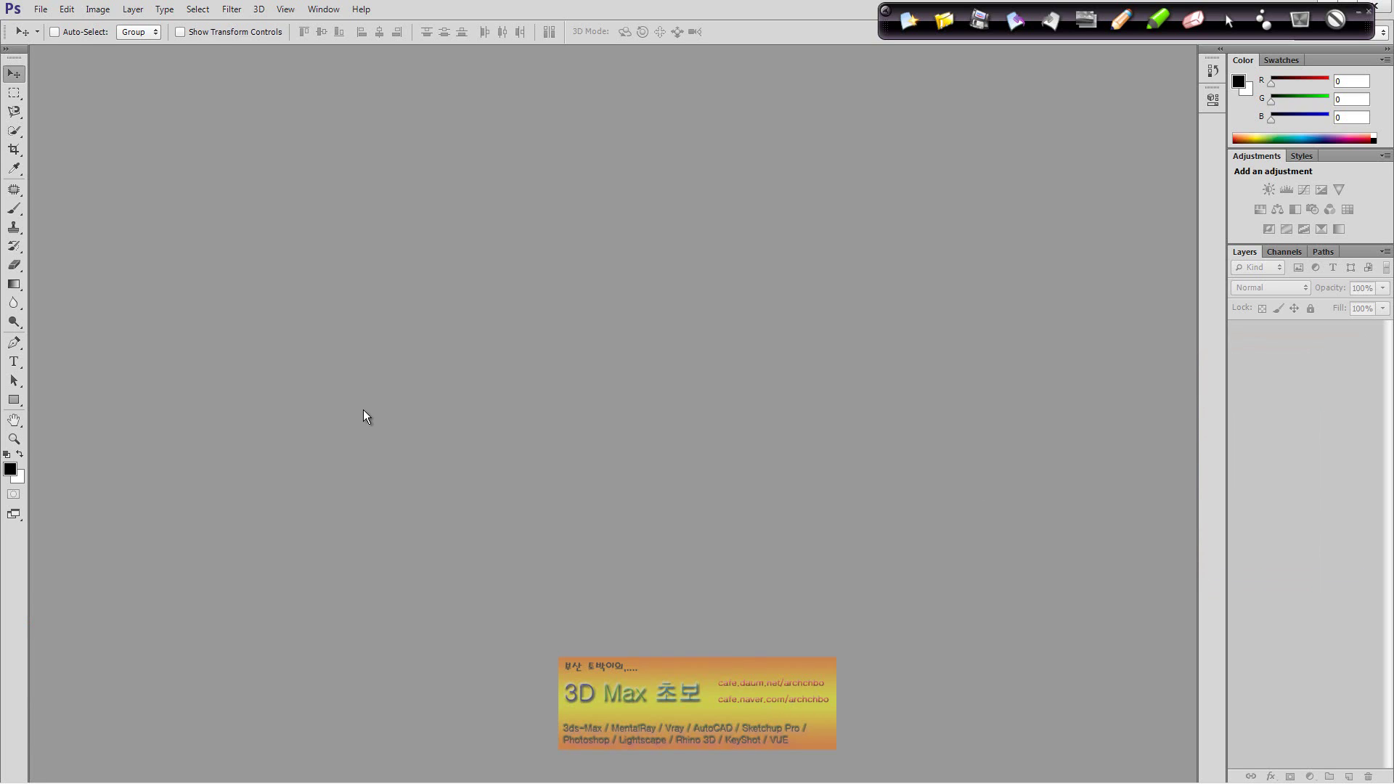